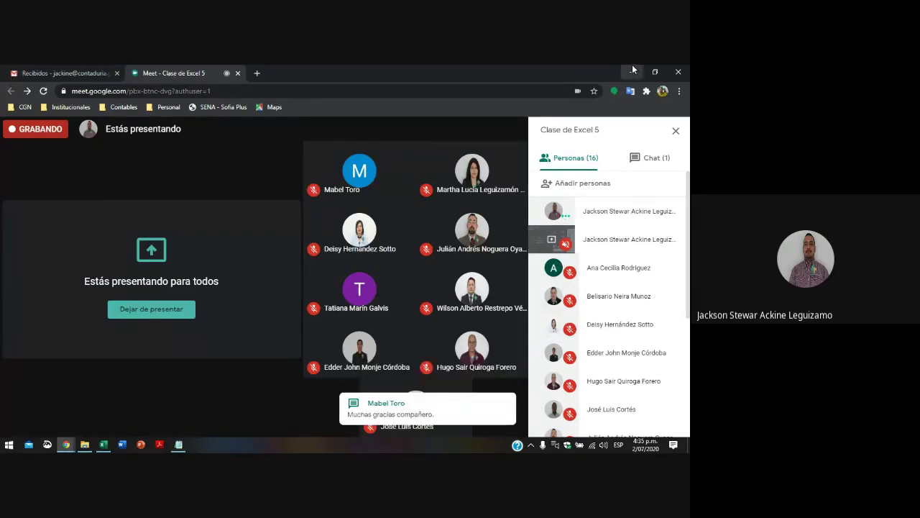
- Switch to the Notepad topic list and the Clase 5 workbook in Excel, and show sheet Hoja2
left_click(179, 443)
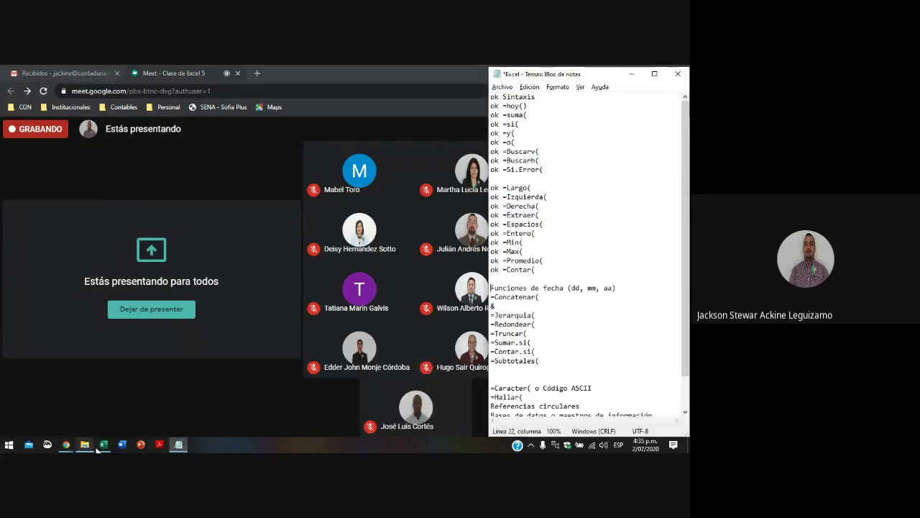
left_click(103, 444)
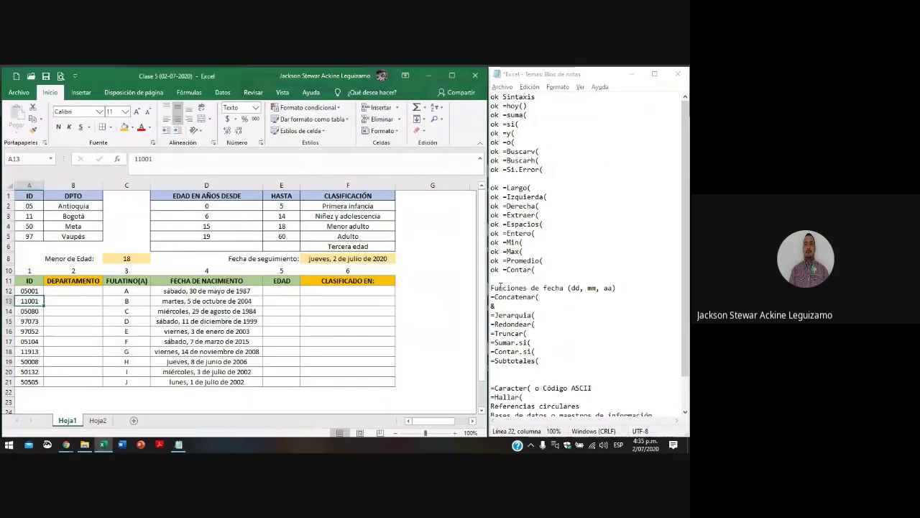
left_click(98, 420)
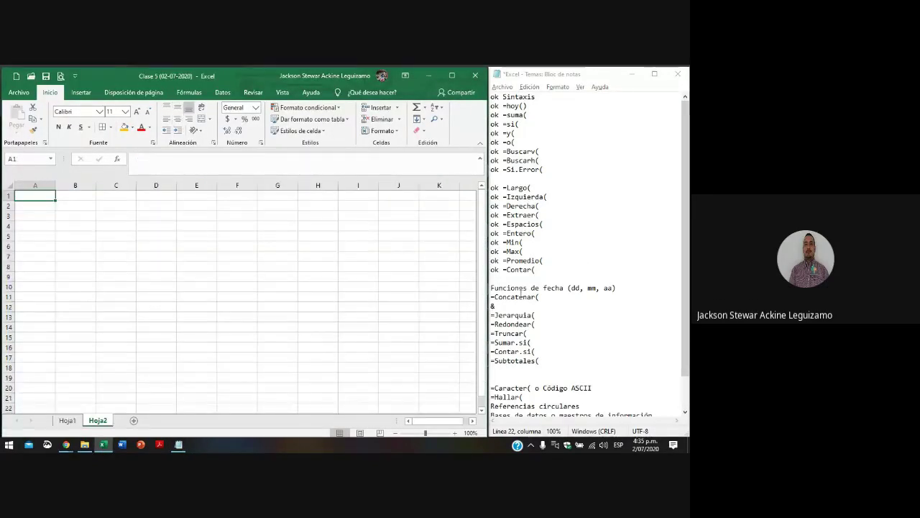
- Review the topic list in Notepad, highlighting the pending topics from Funciones de fecha through =Subtotales(
left_click_drag(491, 287, 546, 359)
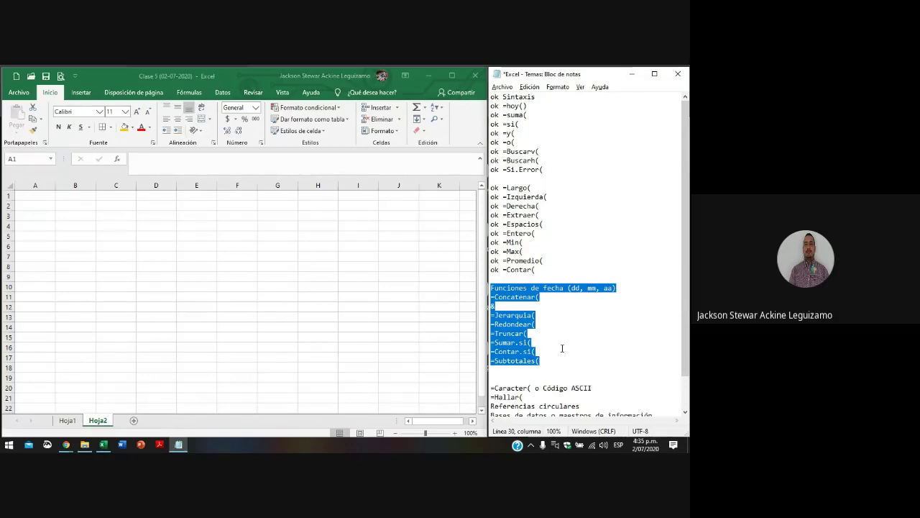
scroll(562, 348, "down", 2)
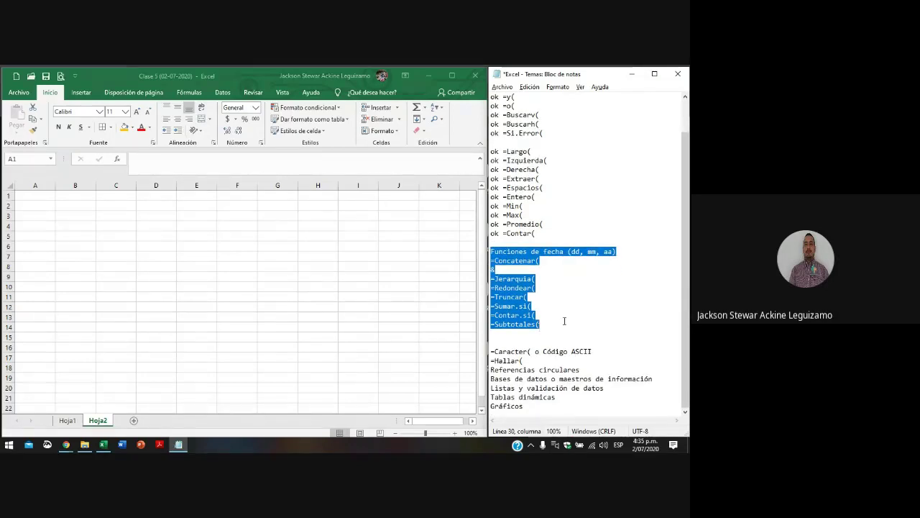
scroll(565, 252, "up", 2)
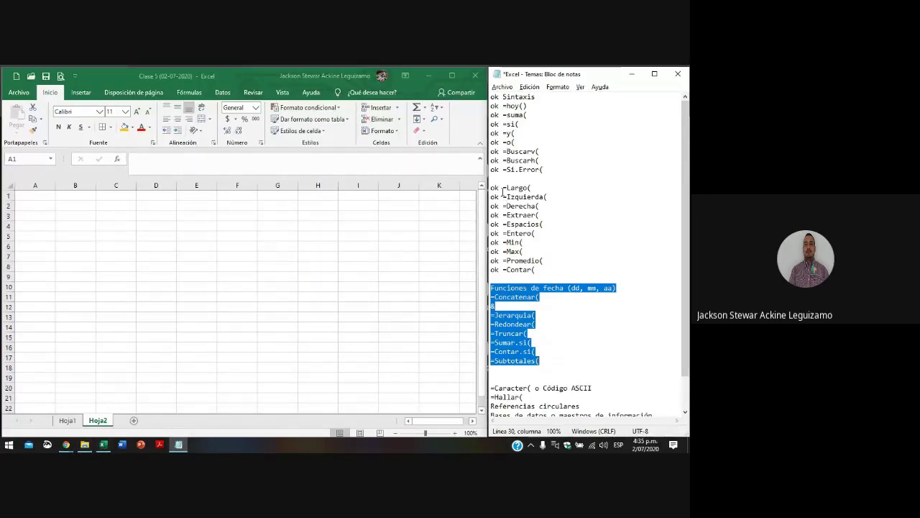
left_click_drag(493, 188, 517, 361)
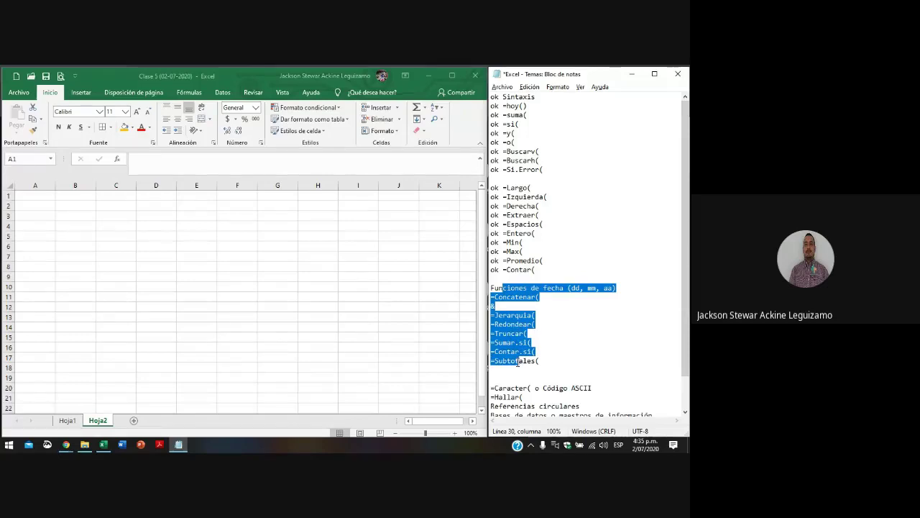
left_click(68, 421)
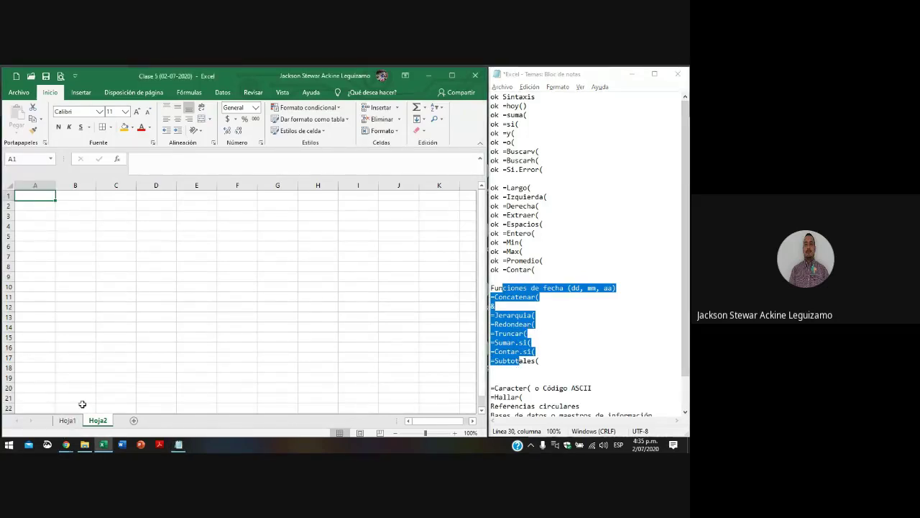
left_click(97, 420)
left_click(515, 296)
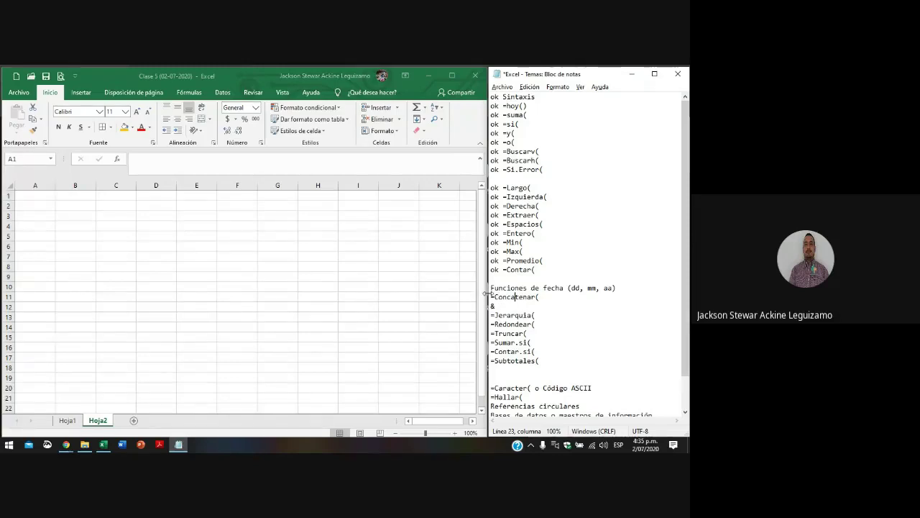
left_click_drag(489, 288, 545, 361)
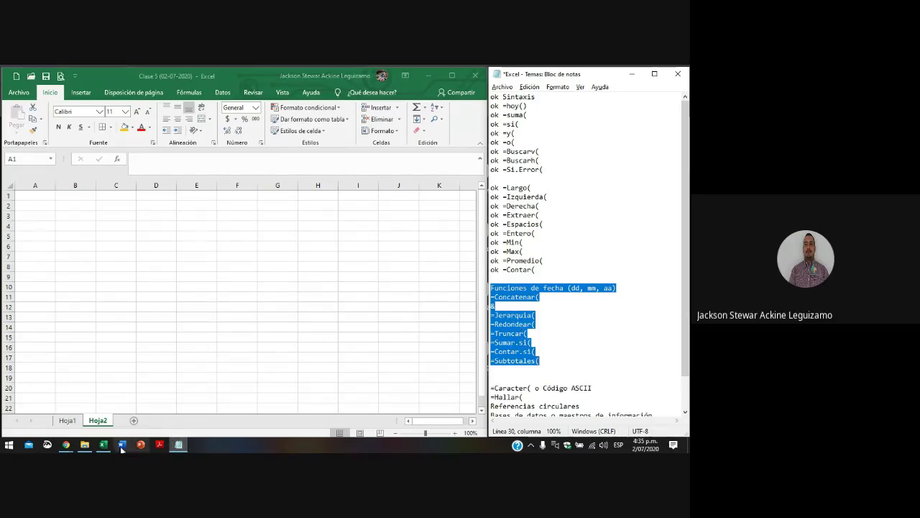
- Check the Google Meet call, and return to Excel to highlight the records table A11:F21 on Hoja1
mouse_move(71, 447)
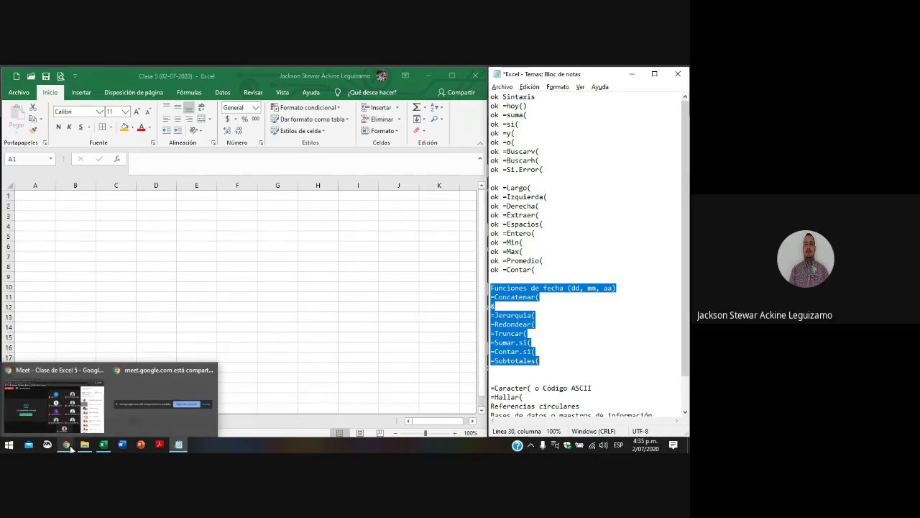
left_click(69, 408)
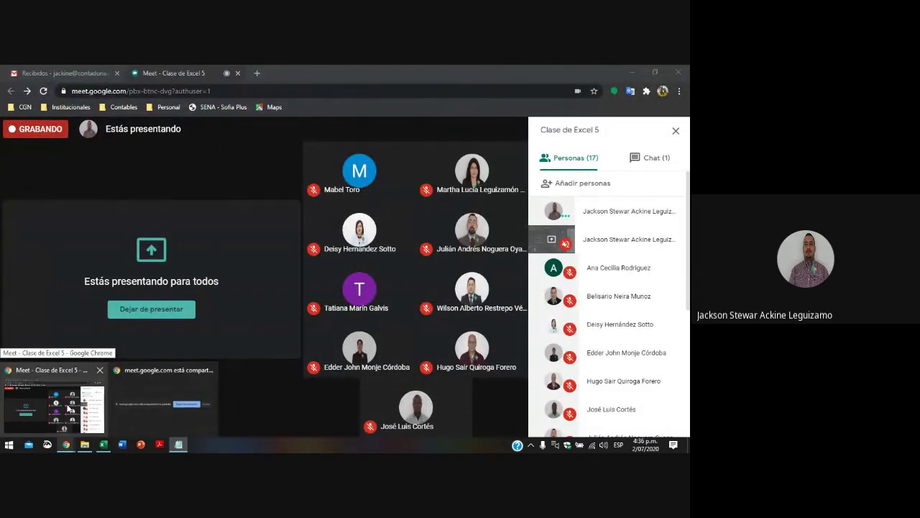
left_click(103, 445)
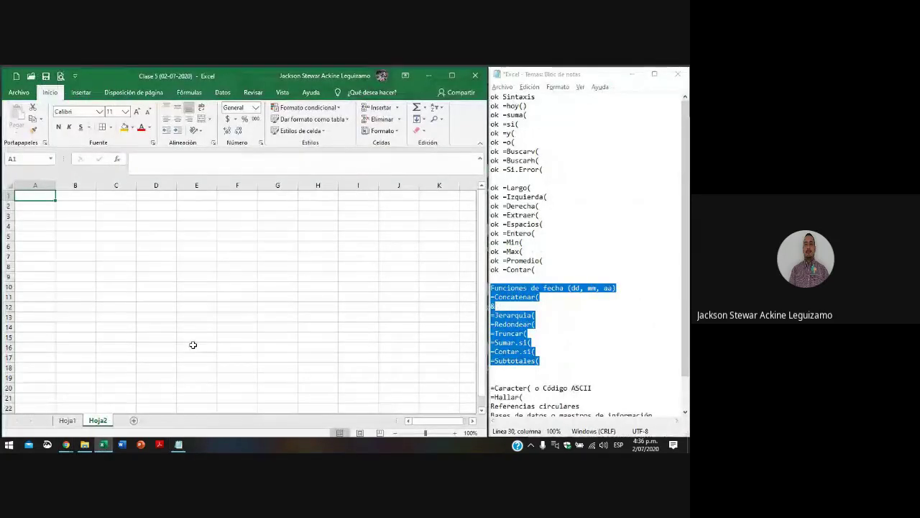
left_click(67, 420)
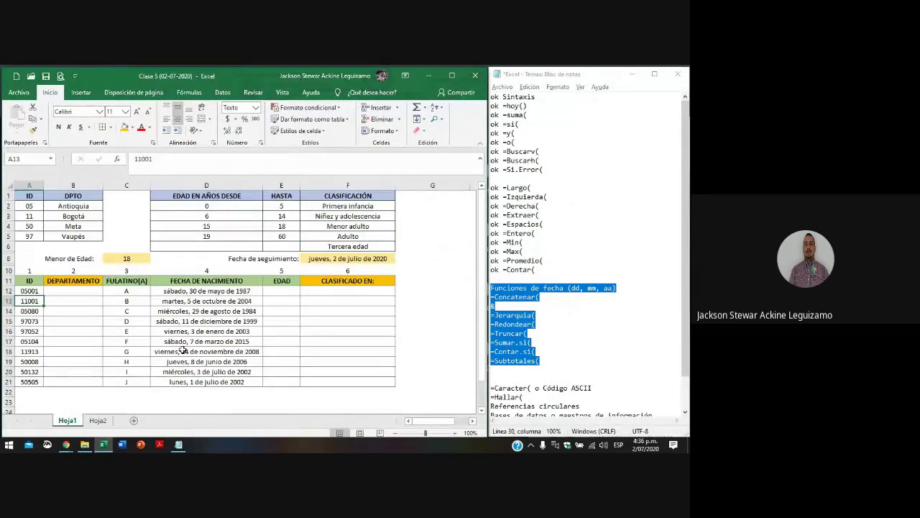
left_click_drag(29, 281, 366, 381)
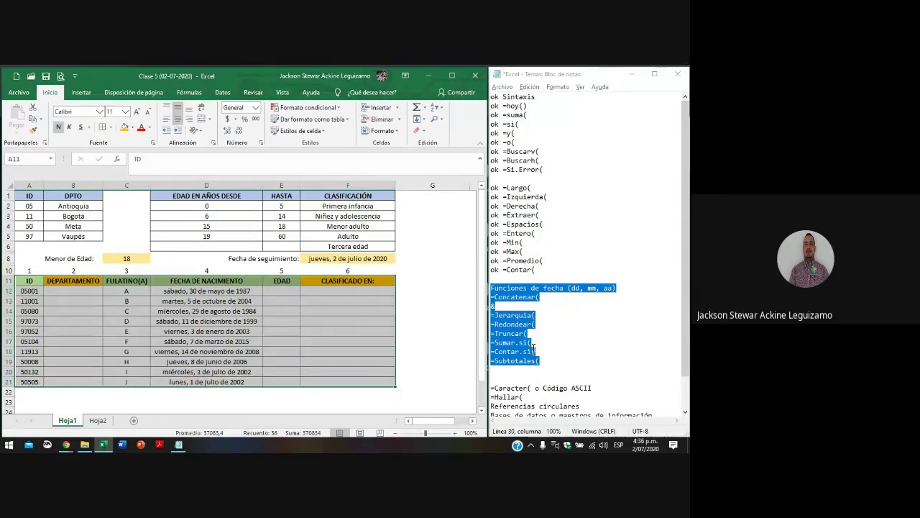
- Check the Google Meet call again, and highlight the =Concatenar( and & topics in the Notepad list
left_click(181, 447)
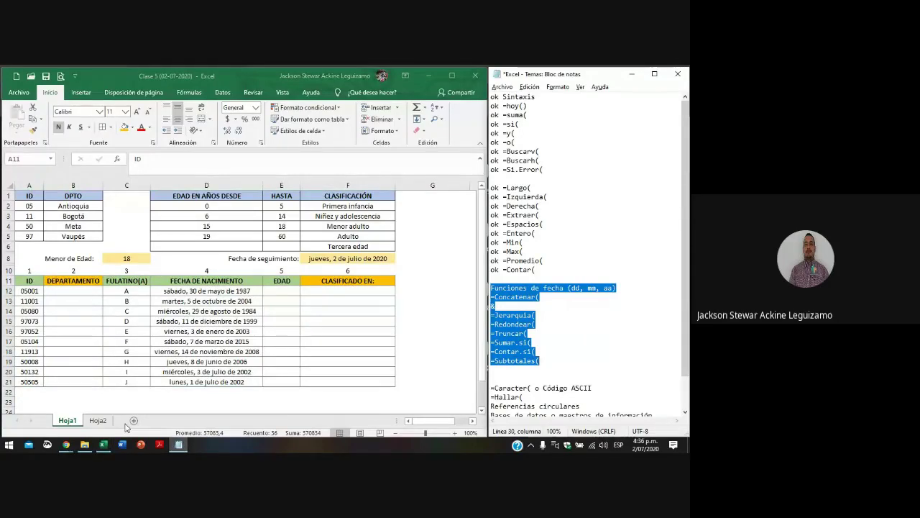
left_click(67, 444)
left_click(84, 404)
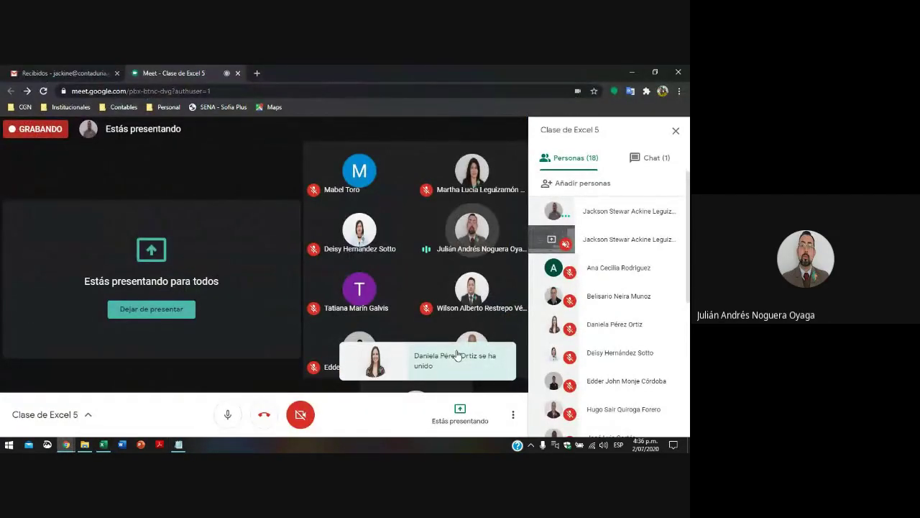
mouse_move(458, 295)
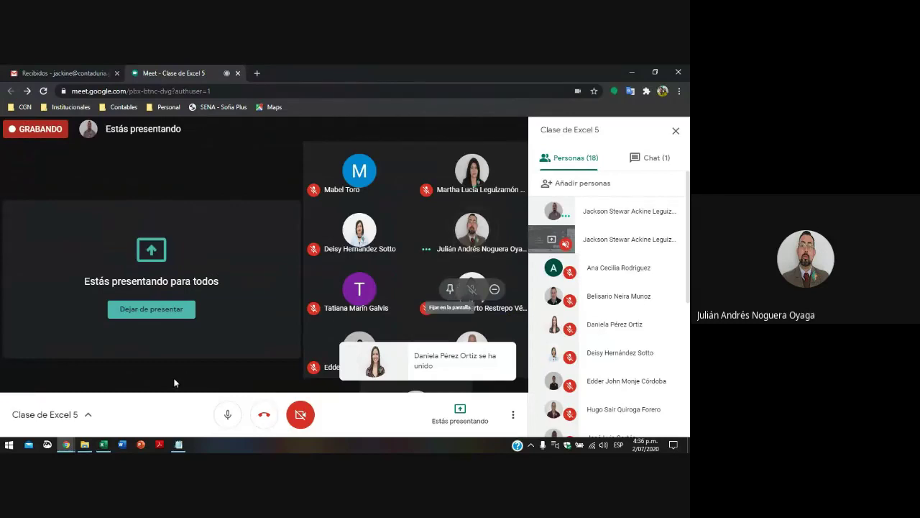
left_click(178, 446)
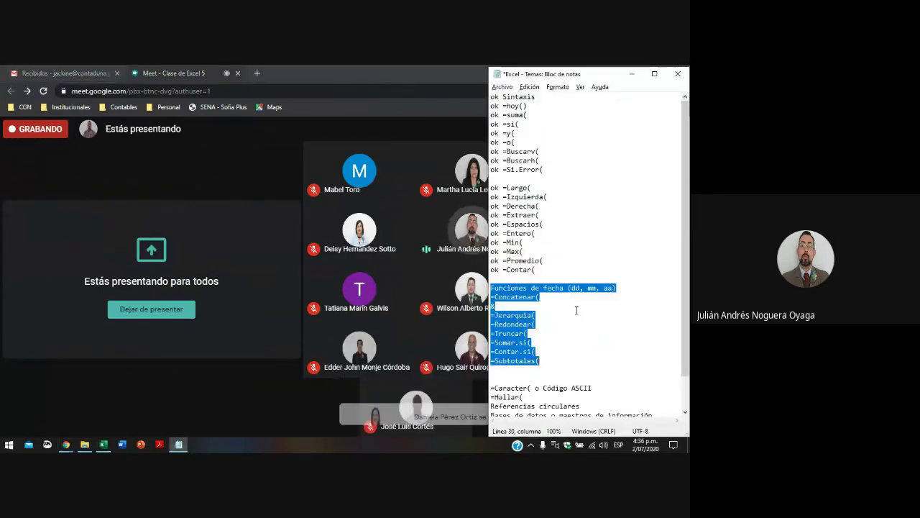
left_click(578, 322)
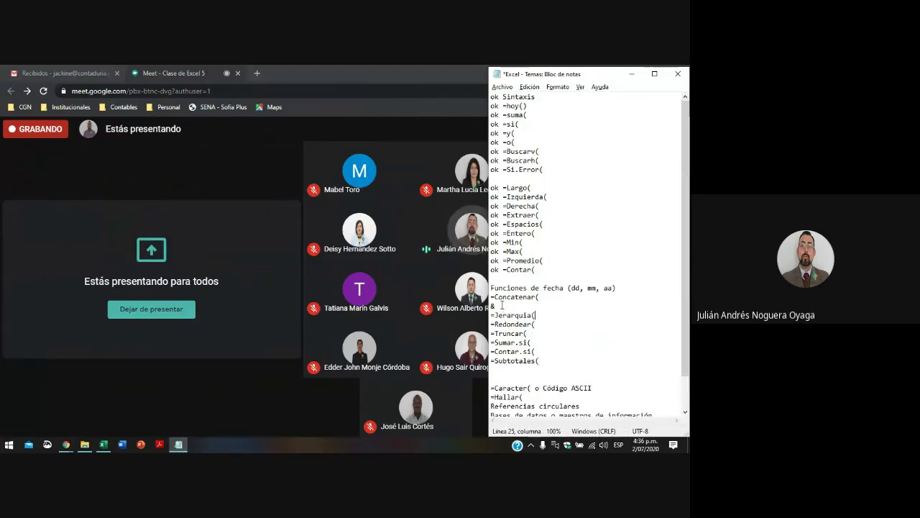
left_click_drag(495, 306, 483, 299)
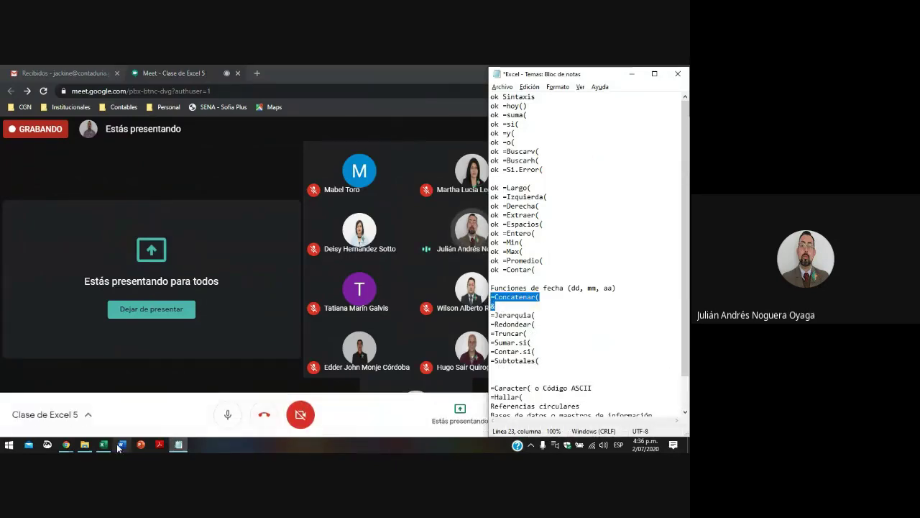
- In Excel, enter =CONCATENAR(A12;C12) in cell G12 of Hoja1 to join the first record's ID and FULATINO(A) values
left_click(103, 444)
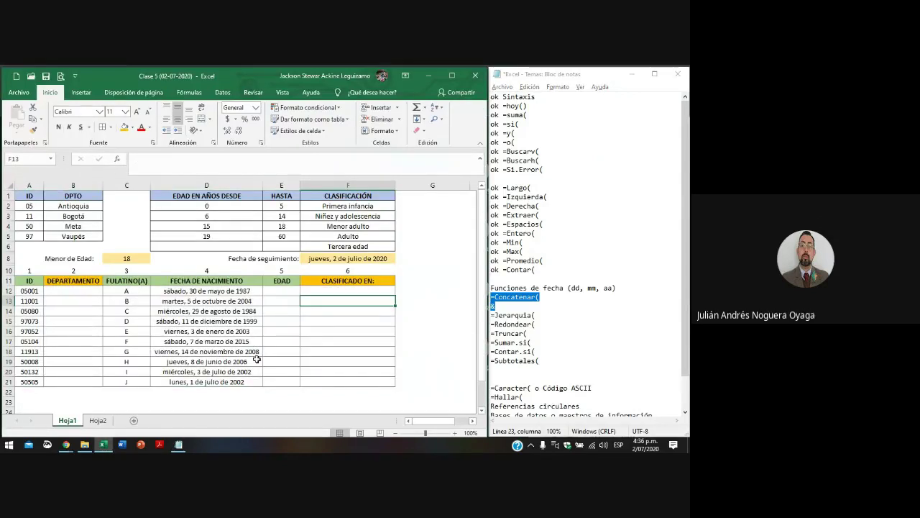
left_click(423, 289)
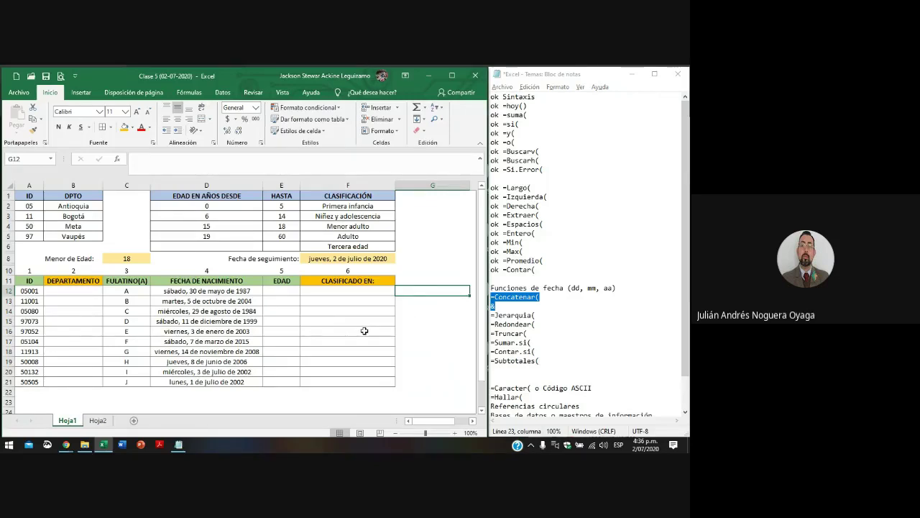
type("=")
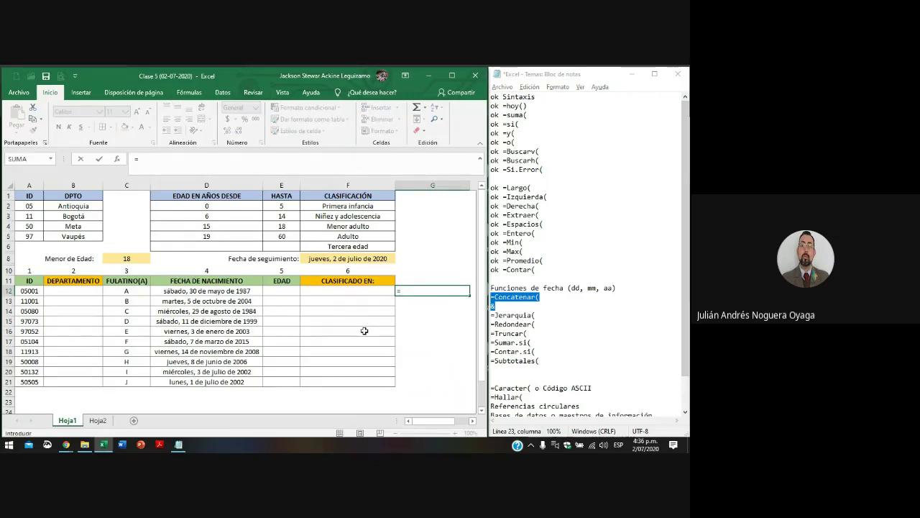
type("C")
key("BackSpace")
type("concatenar(")
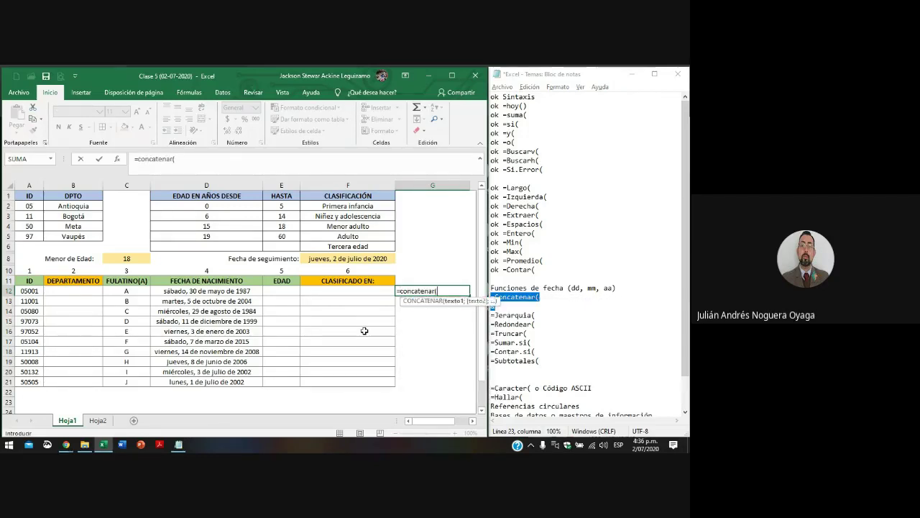
key("Left")
key("Left")
key("Left")
key("Left")
key("Left")
key("Left")
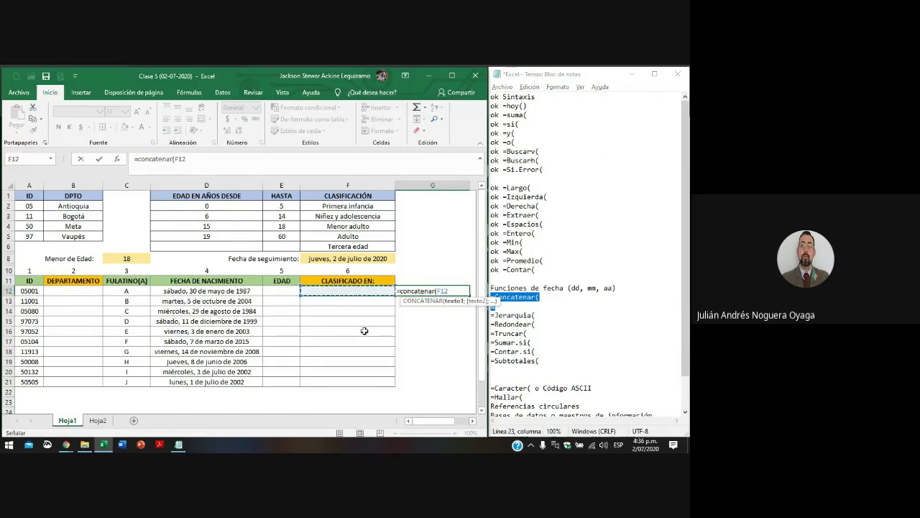
type(";")
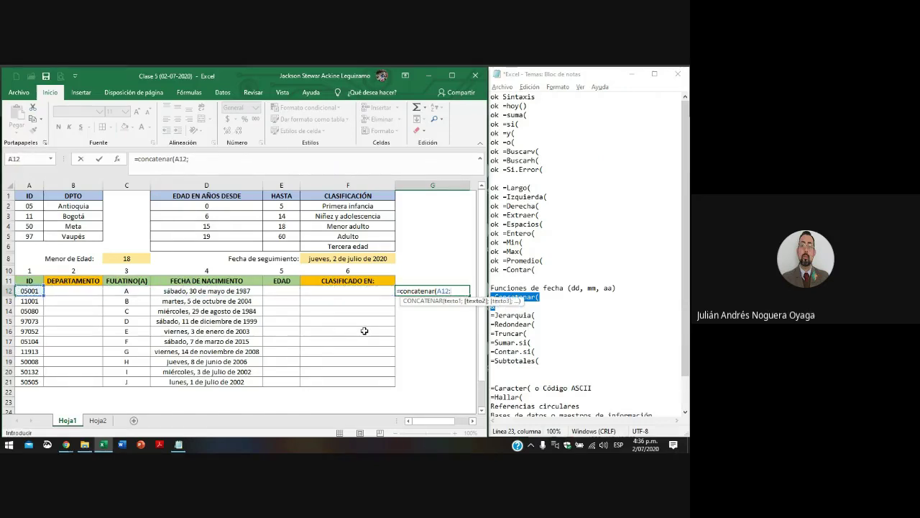
key("Left")
key("Left")
key("Left")
key("Left")
key("Left")
key("Right")
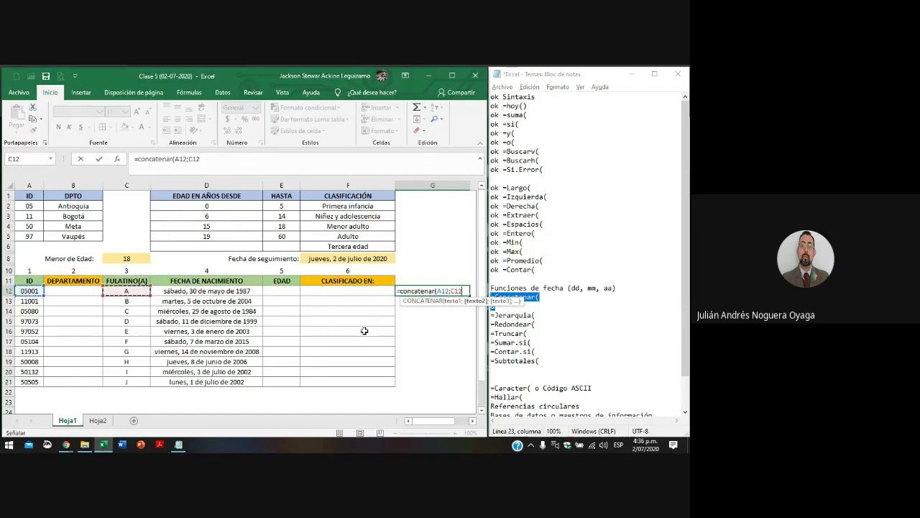
type(")")
key("Return")
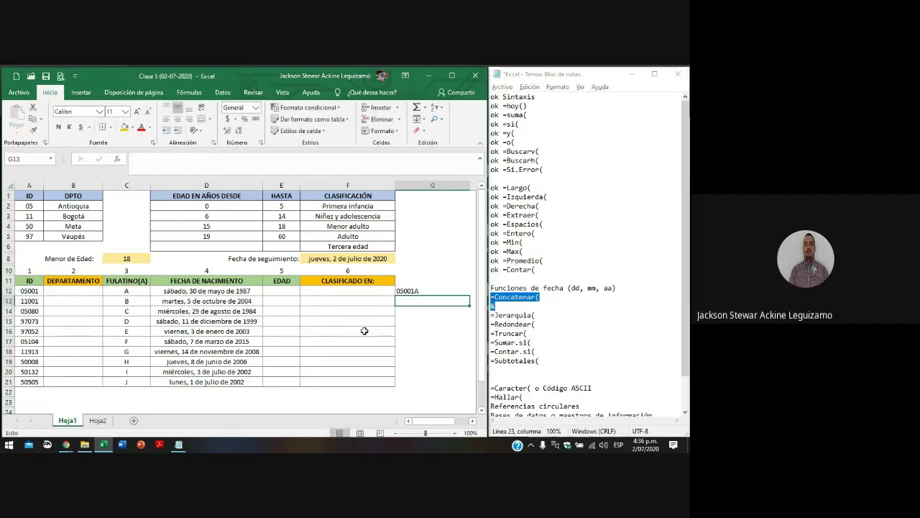
- Examine the formula in G12 with its source cells A12 and C12, and highlight the & topic in Notepad
key("Up")
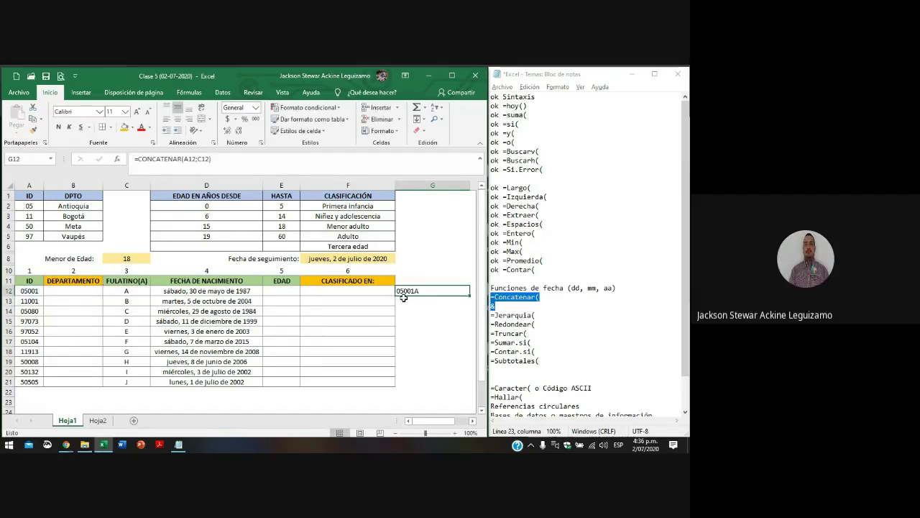
left_click(25, 290)
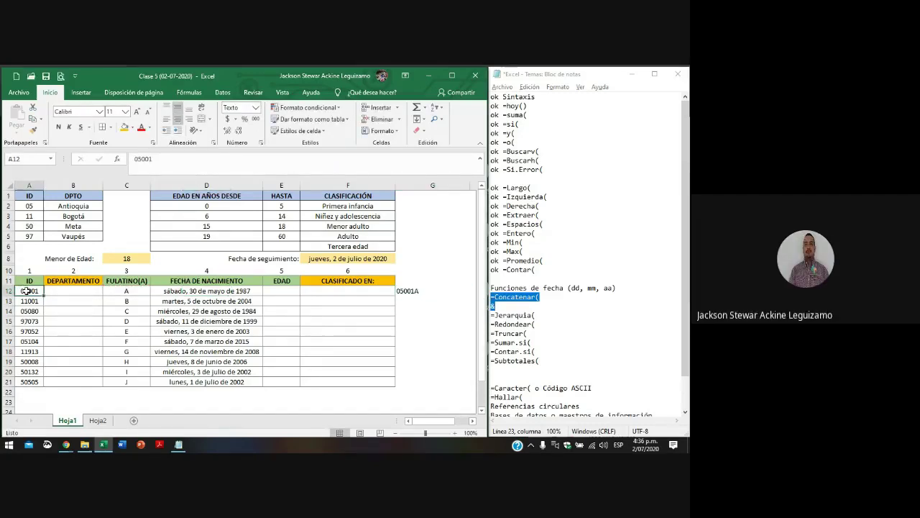
left_click(116, 290)
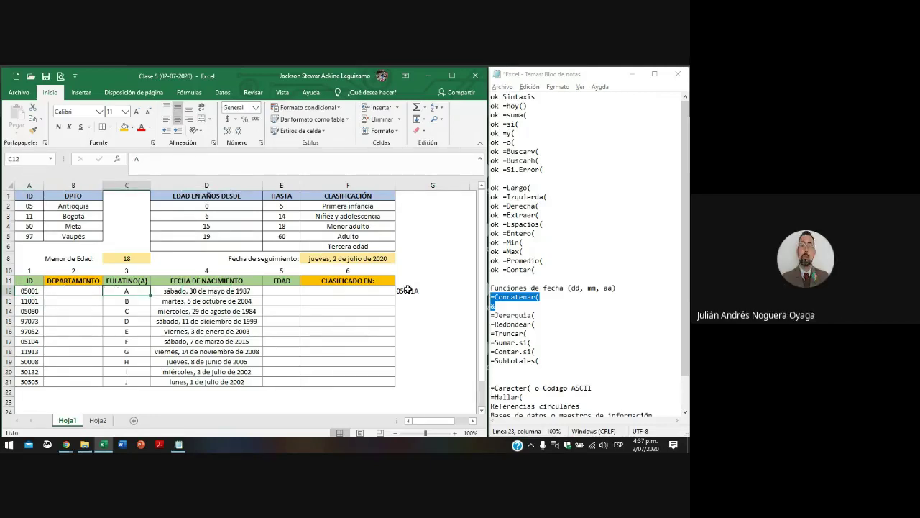
left_click(406, 292)
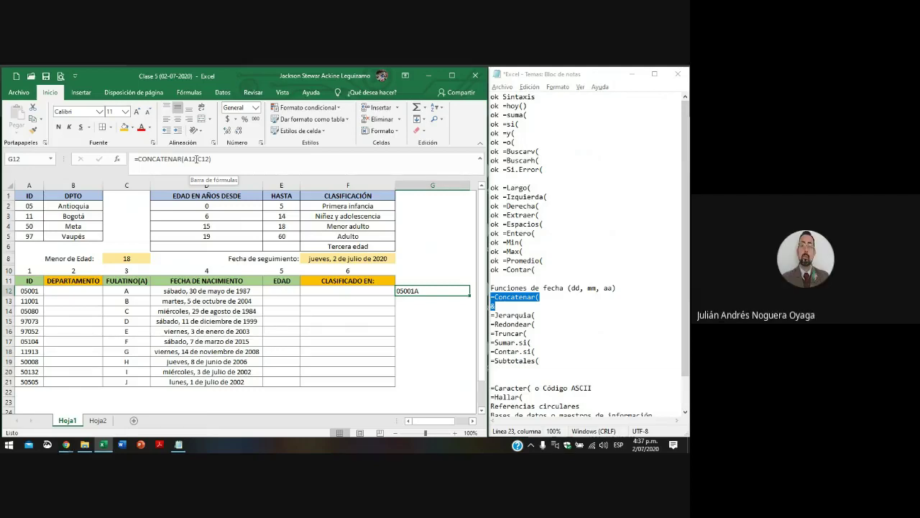
left_click(494, 305)
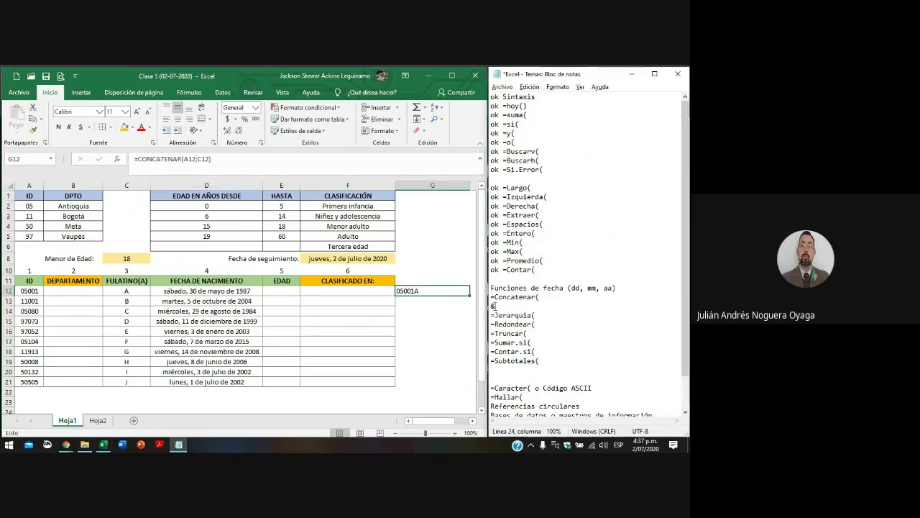
double_click(494, 305)
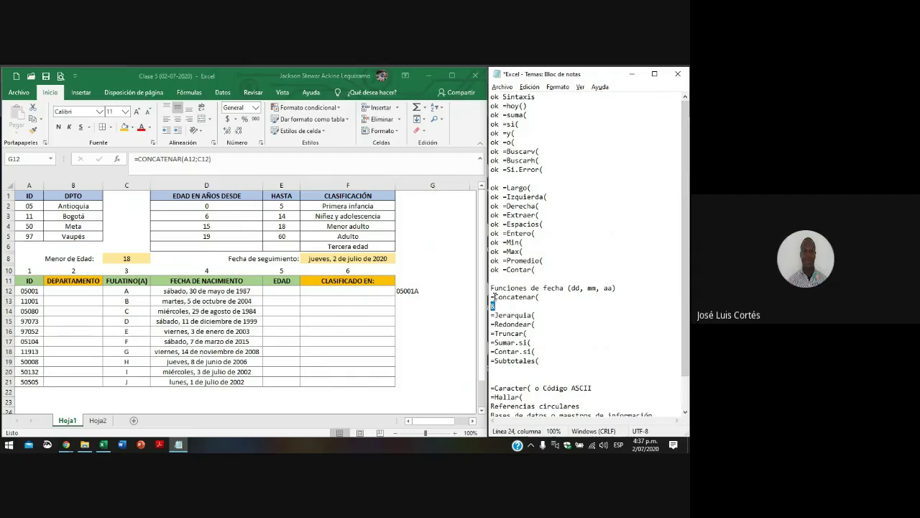
- In Excel, enter =A13&C13 in cell G13 to join the second record's ID and FULATINO(A) values, and compare it with the formula in G12
left_click(409, 302)
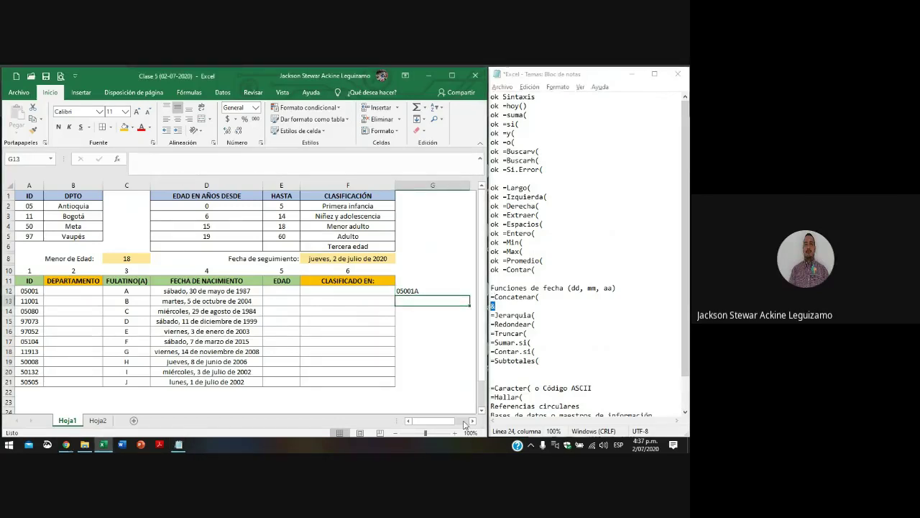
type("=")
key("Left")
key("Left")
key("Left")
key("Left")
key("Left")
key("Left")
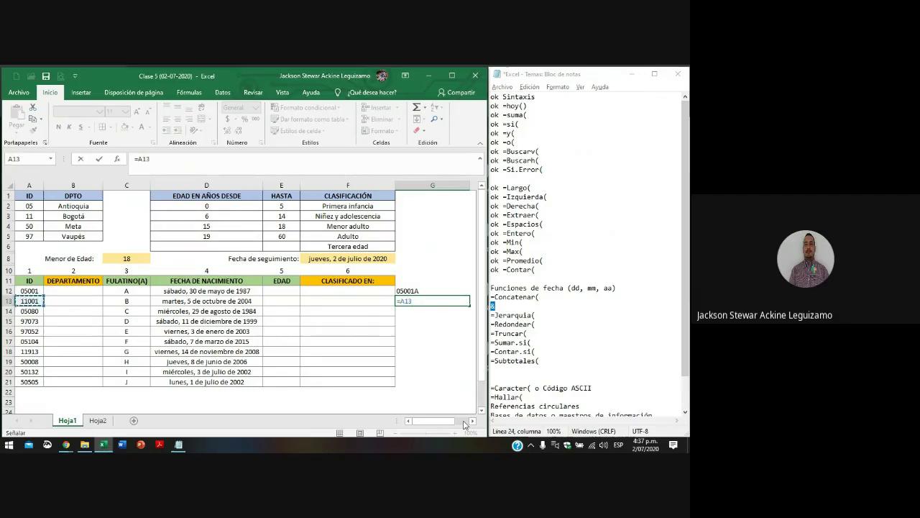
type("&")
key("Left")
key("Left")
key("Left")
key("Left")
key("Left")
key("Right")
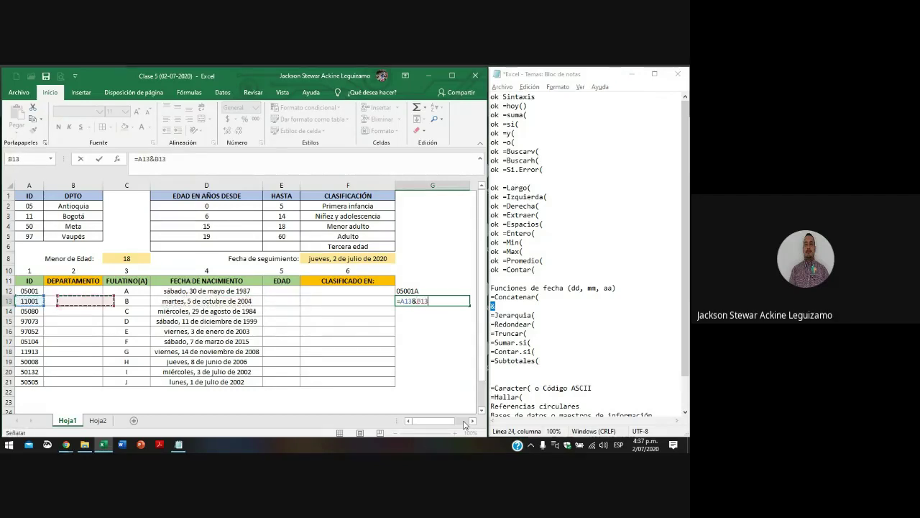
key("Return")
key("Up")
key("Up")
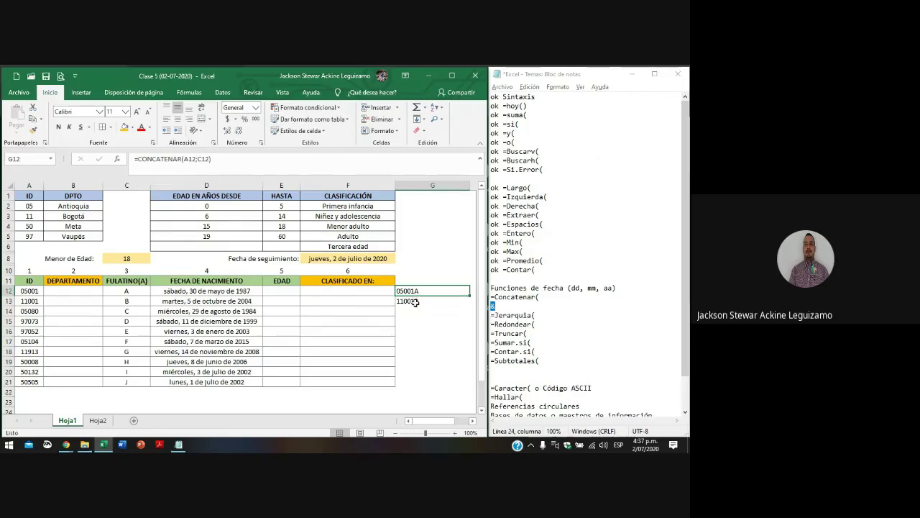
key("Down")
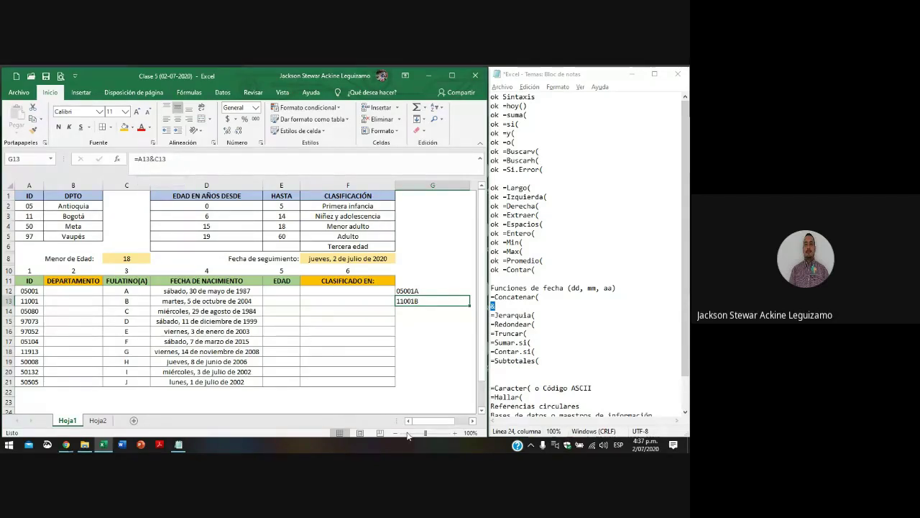
- Append &D13 to the formula in G13 to add the second record's date of birth to the joined text
key("F2")
type("&")
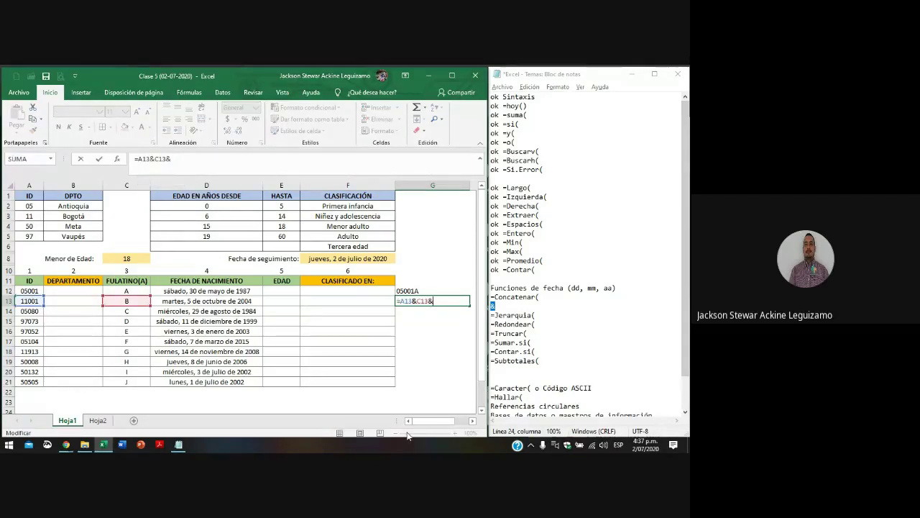
type("D13")
key("Return")
key("Up")
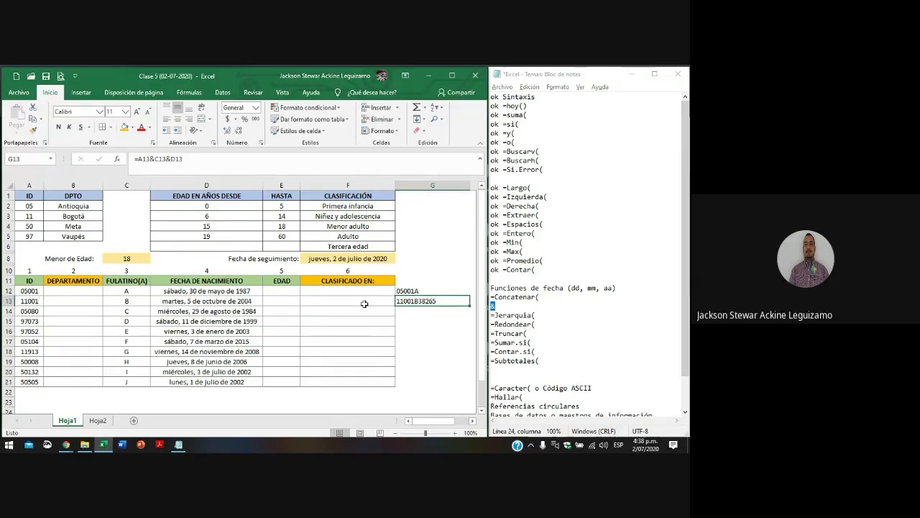
- Change the G13 formula to =A13&C13&C13 so the third joined value is the FULATINO(A) letter
key("F2")
key("BackSpace")
key("BackSpace")
key("BackSpace")
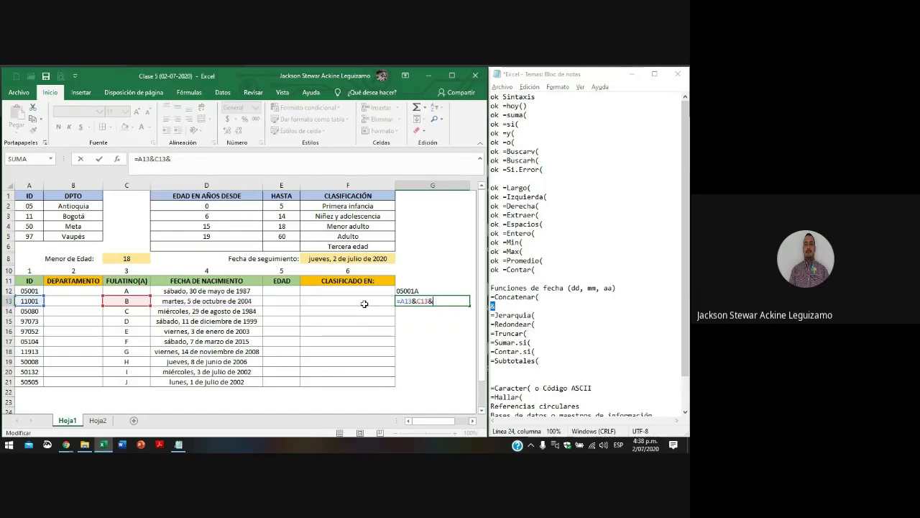
left_click(125, 301)
key("ctrl+Return")
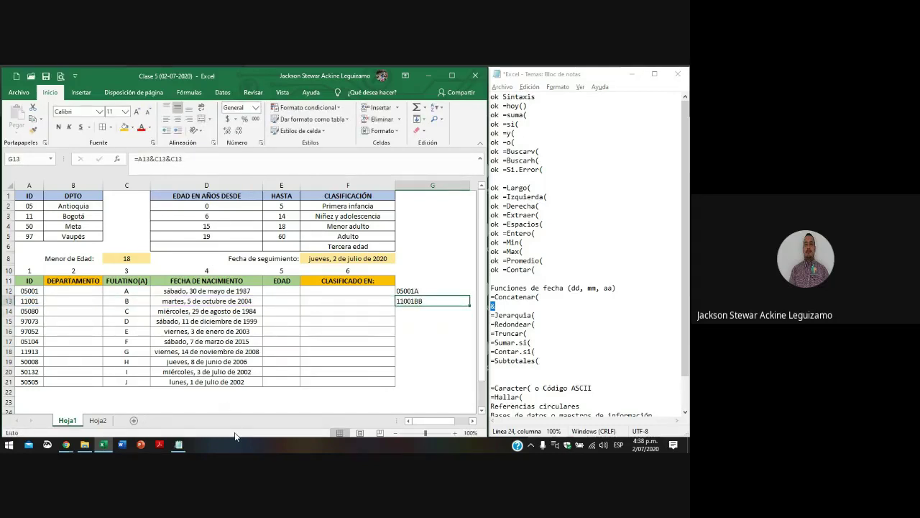
- Add C12 as a third argument in G12, making the formula =CONCATENAR(A12;C12;C12)
key("Up")
left_click(211, 159)
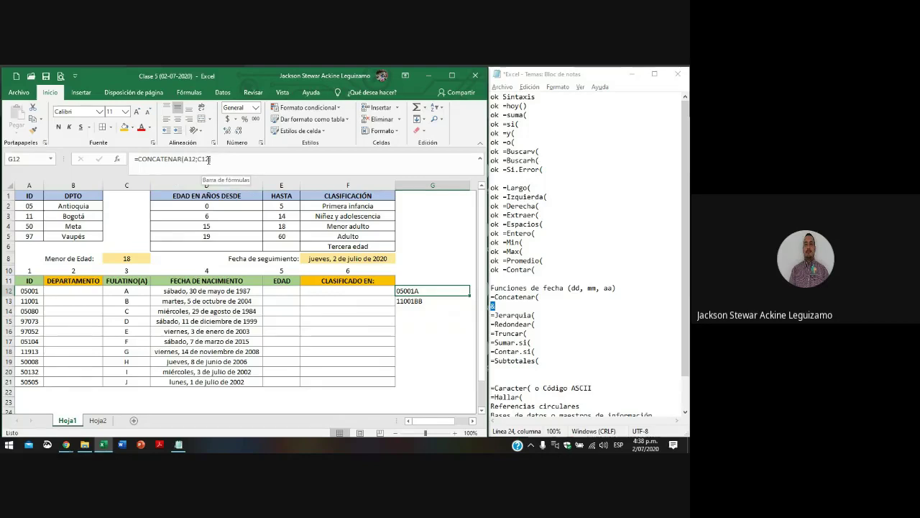
type(";")
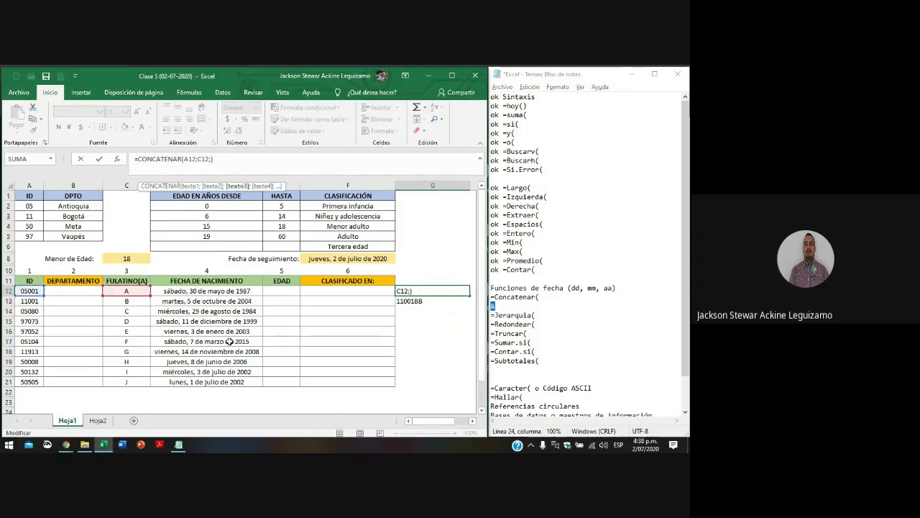
left_click(135, 293)
key("Return")
key("Up")
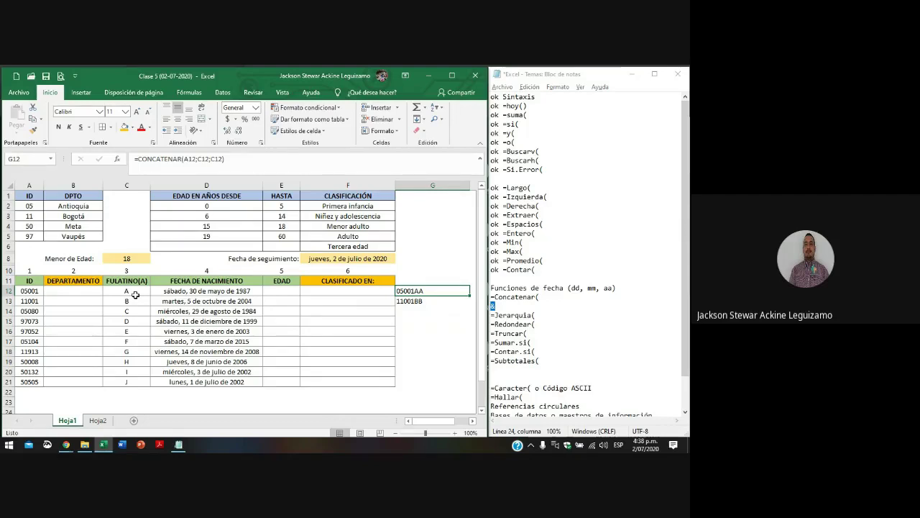
- Append the literal text &"adicional" to the end of the formula in G13
key("Down")
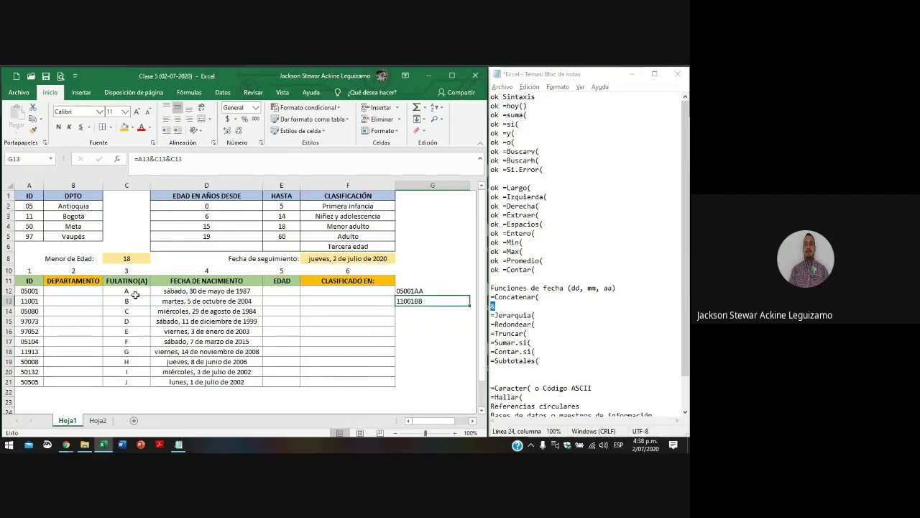
left_click(152, 159)
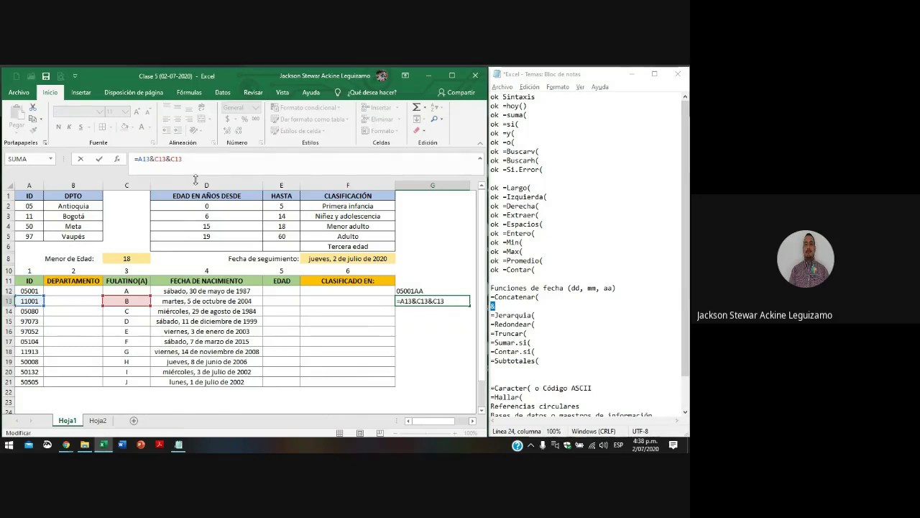
type("&\"adicional\"")
key("Return")
key("Up")
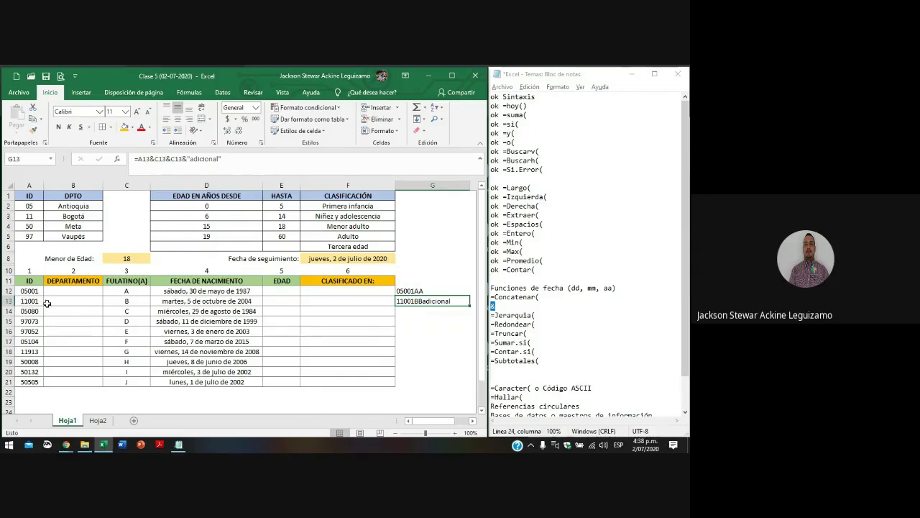
- Insert a space inside the quotes before adicional in the G13 formula, so the literal reads " adicional"
left_click(168, 159)
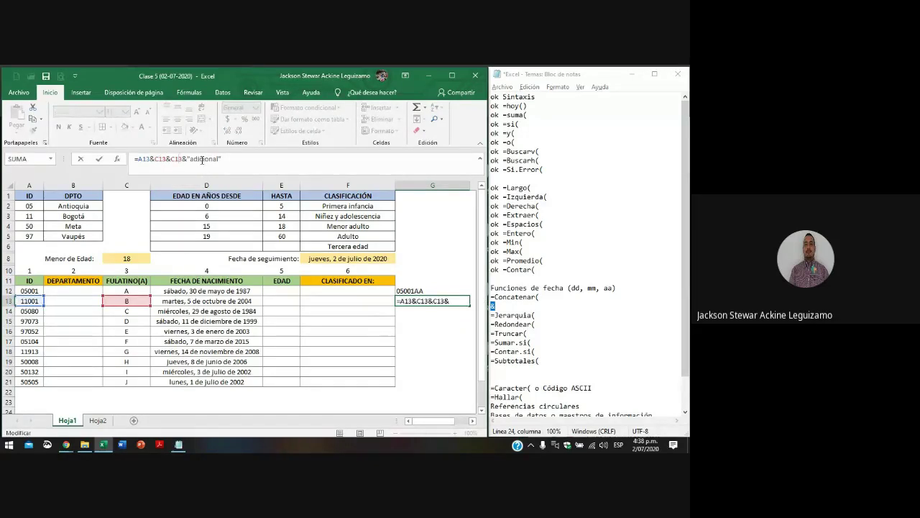
key("Escape")
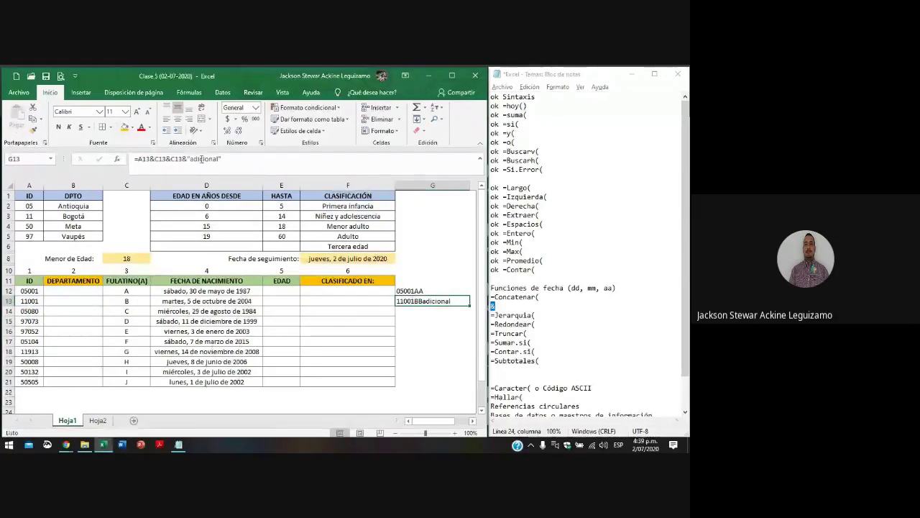
key("F2")
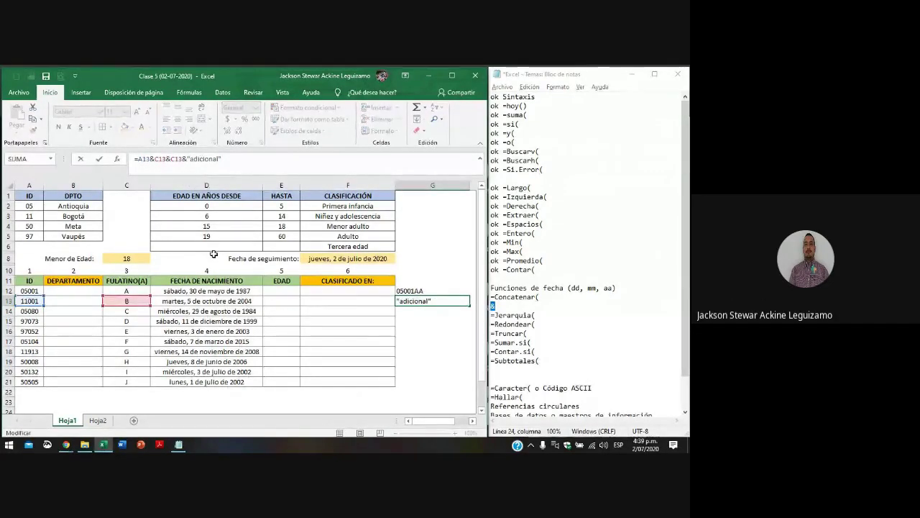
key("ctrl+Return")
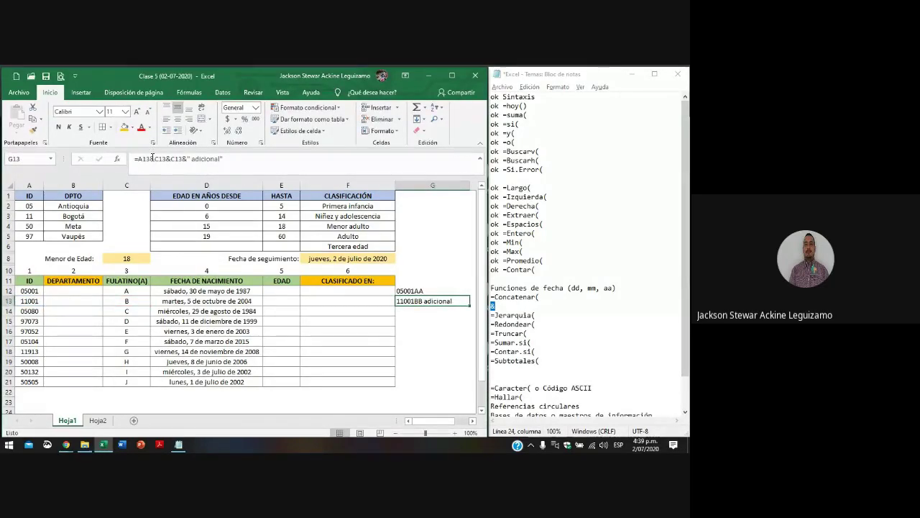
- Replace the bare space after A13 in the G13 formula with &" ", making it =A13&" "&C13&C13&" adicional"
key("Return")
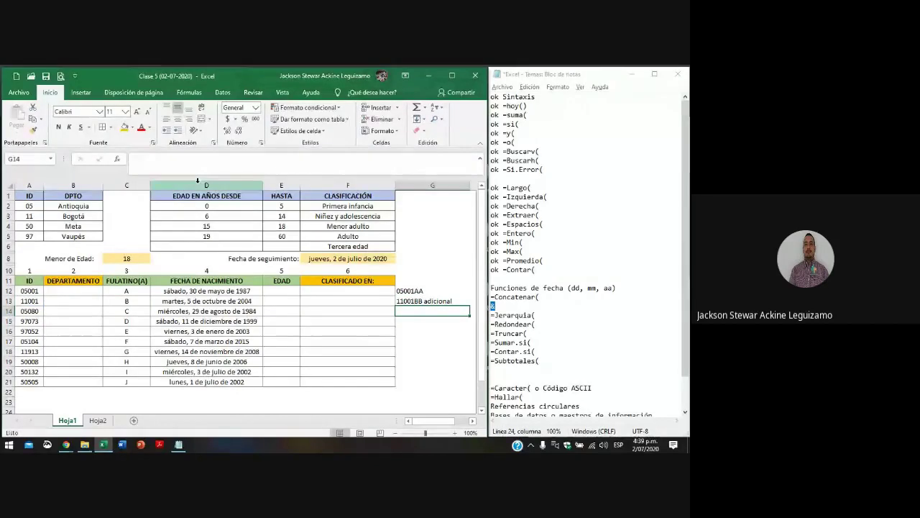
left_click(436, 301)
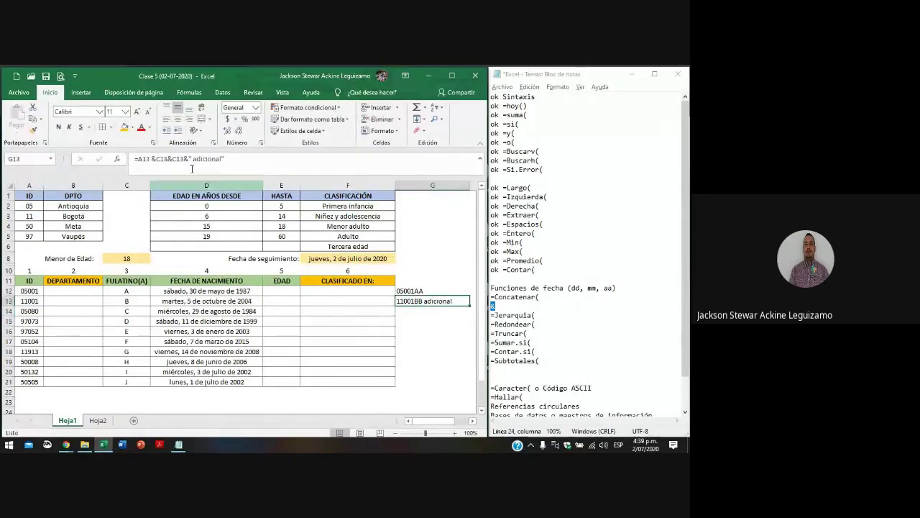
left_click(151, 158)
key("BackSpace")
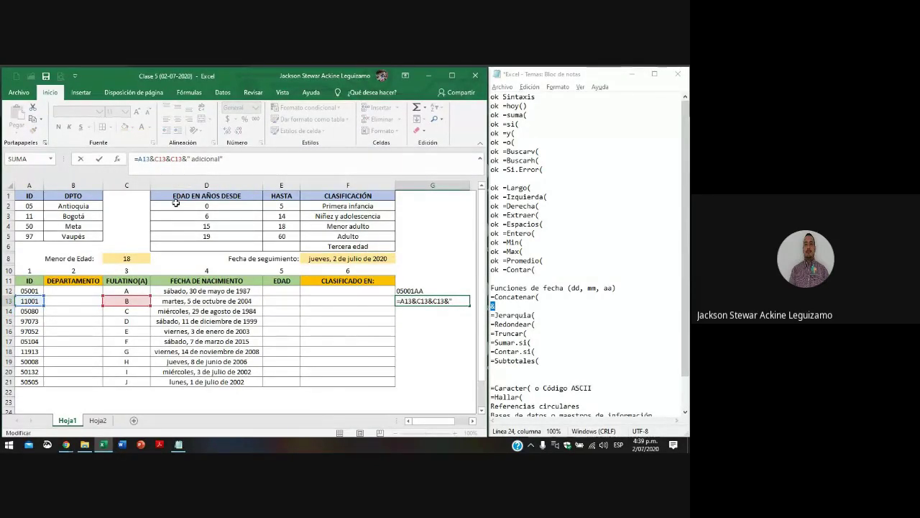
type("&\" \"")
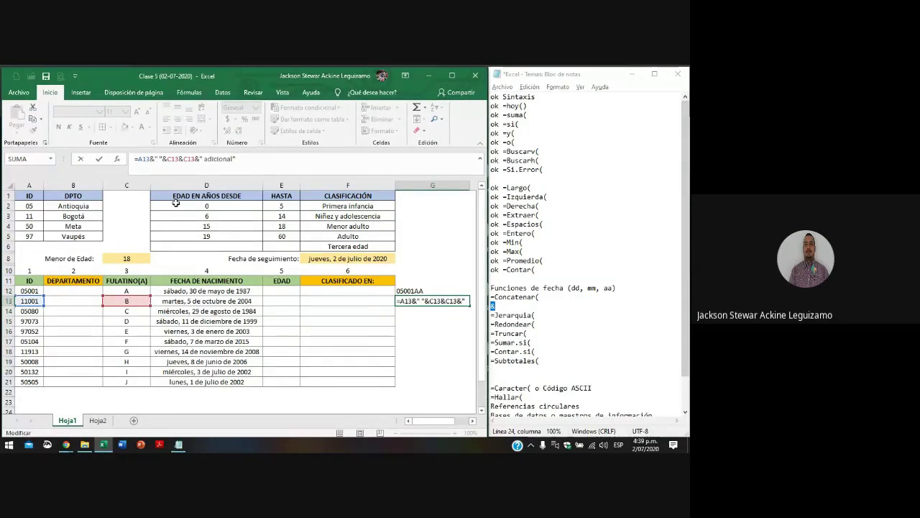
key("ctrl+Return")
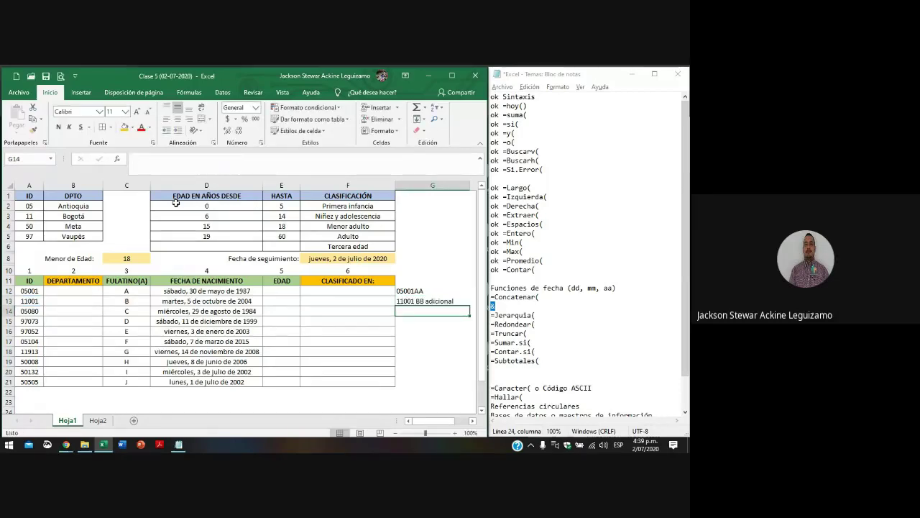
- Insert a " " argument after A12 in G12, making it =CONCATENAR(A12;" ";C12;C12), and compare it with the formula in G13
left_click(411, 290)
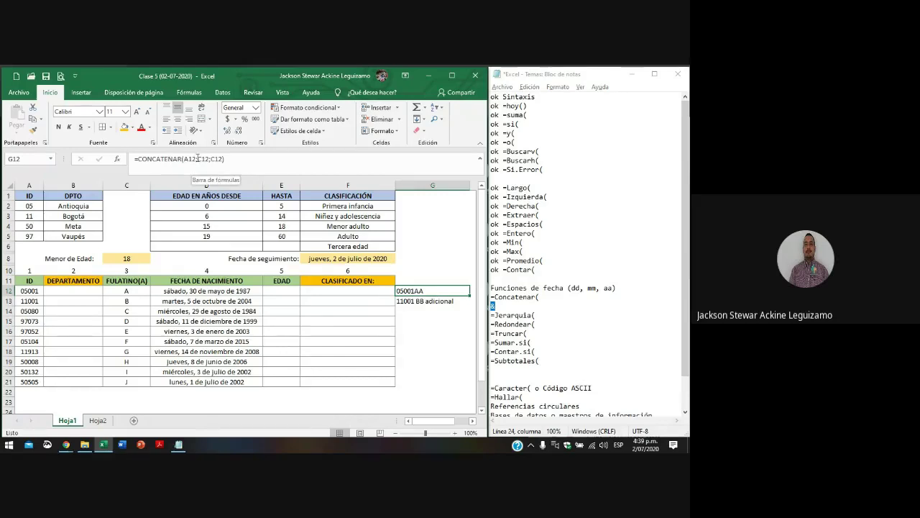
left_click(197, 160)
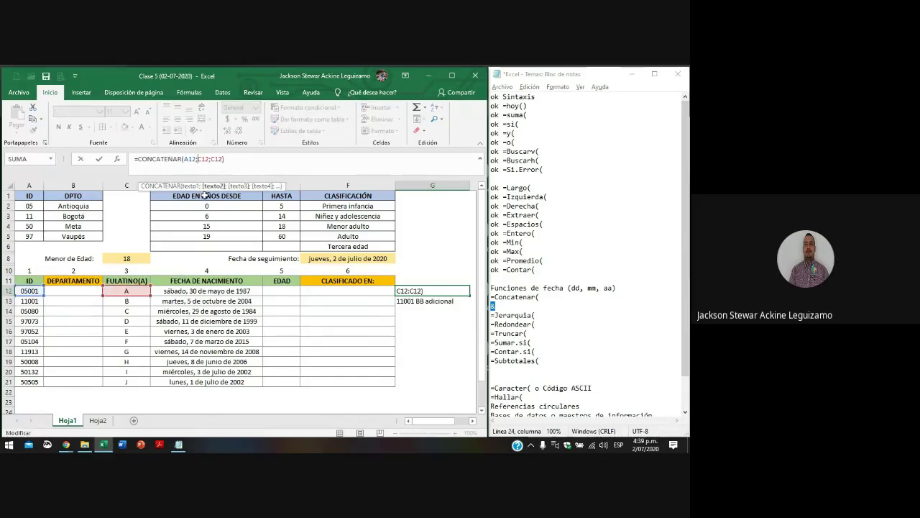
type("\" \"")
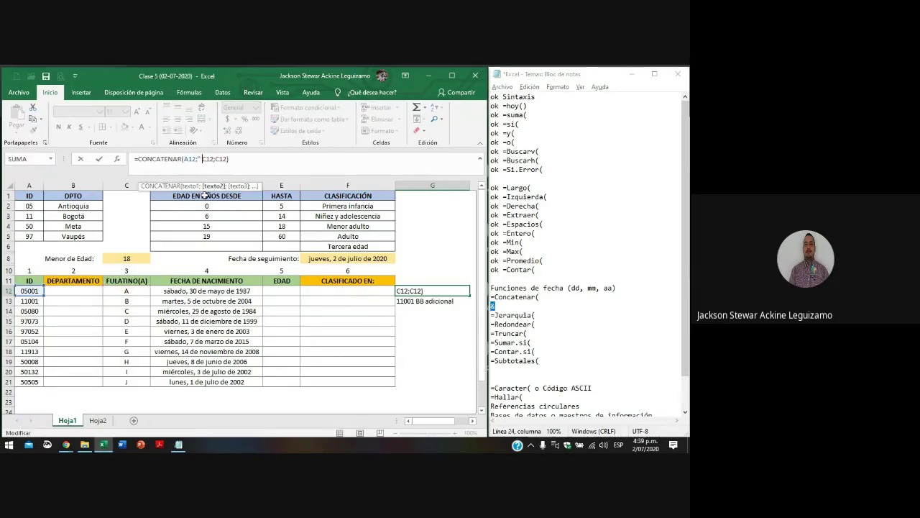
type(";")
key("Return")
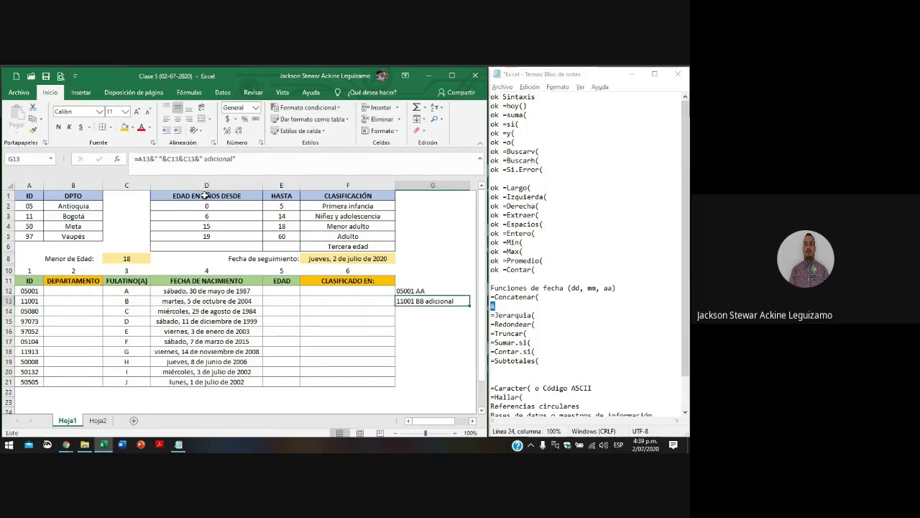
key("Up")
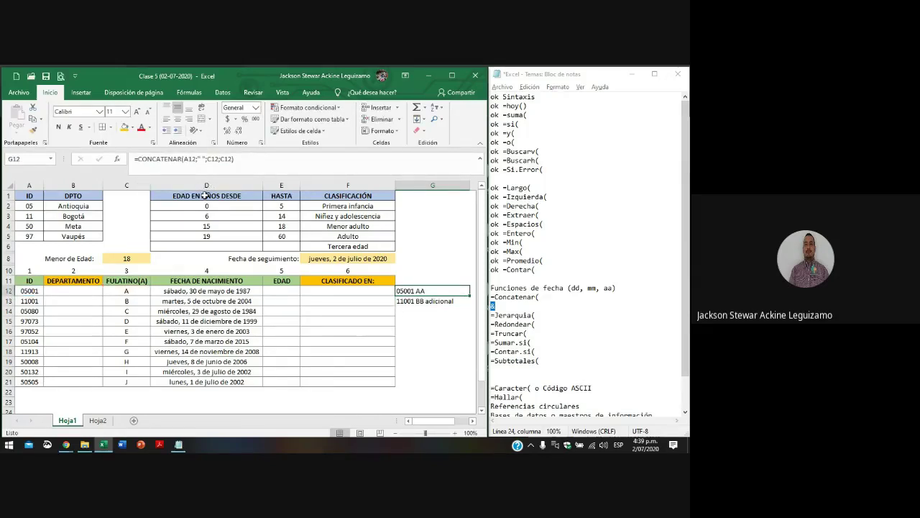
key("Down")
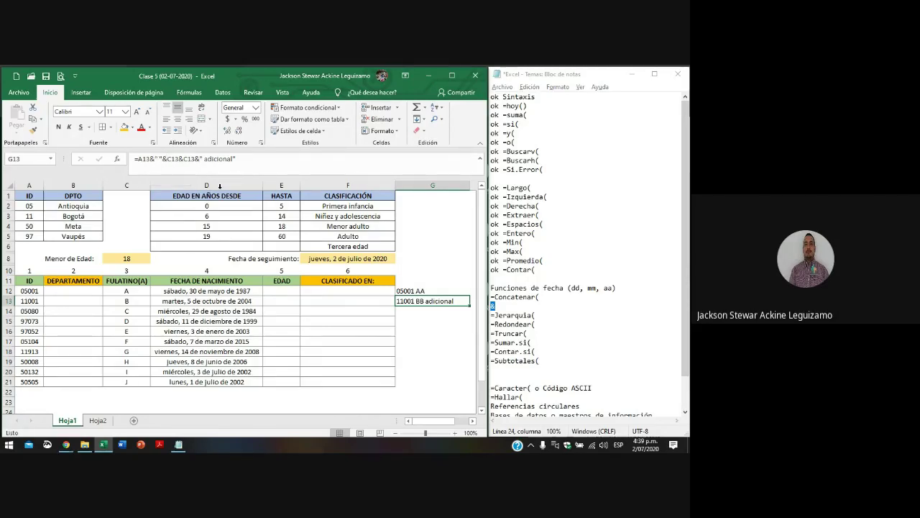
left_click(418, 291)
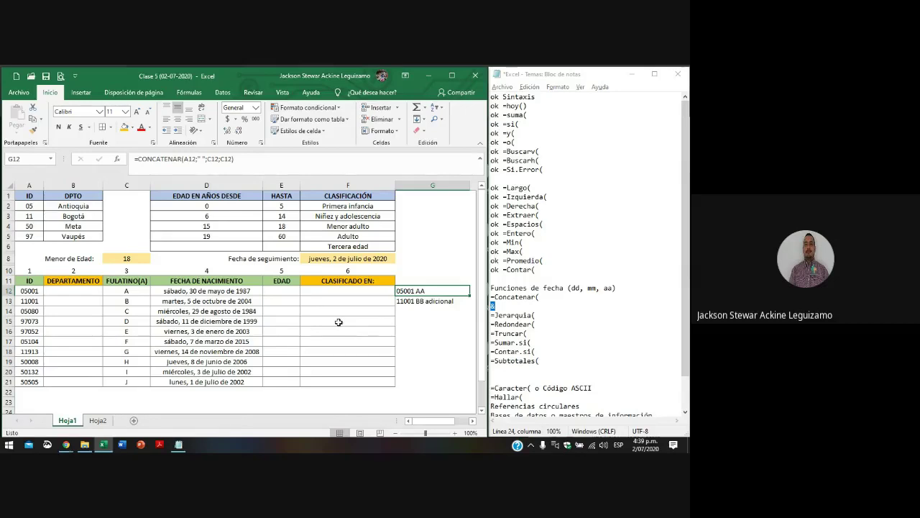
key("Down")
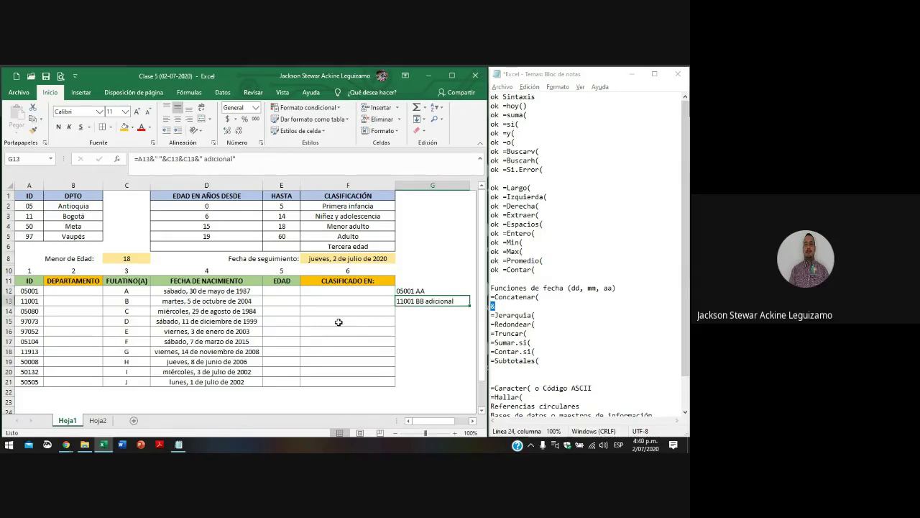
- In the Notepad topic list, move the =Concatenar( and & lines up to below =Contar(, above Funciones de fecha, separated by a blank line
key("alt+Tab")
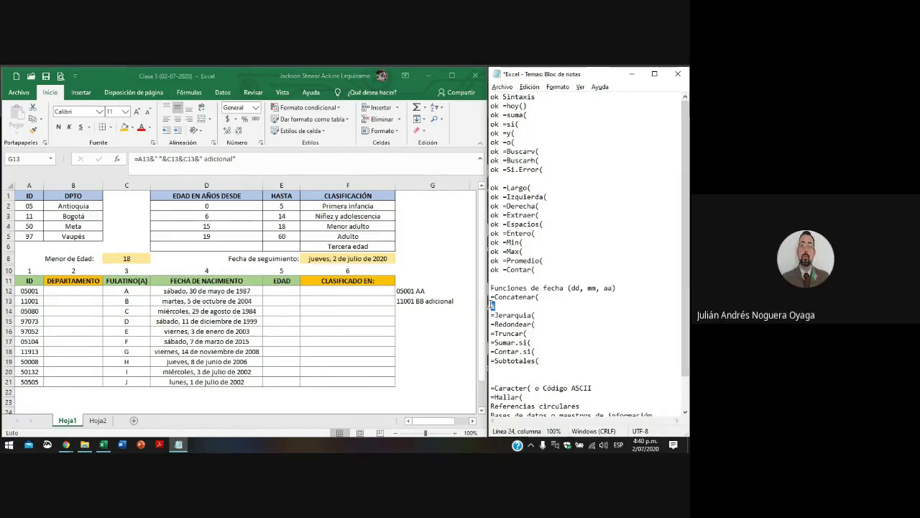
left_click_drag(495, 305, 484, 301)
key("ctrl+c")
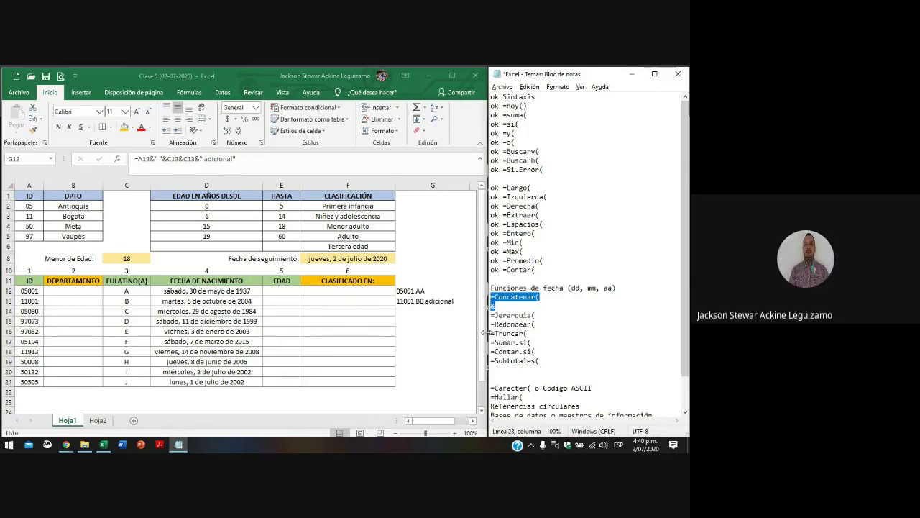
key("BackSpace")
key("Up")
key("Up")
key("Return")
key("Up")
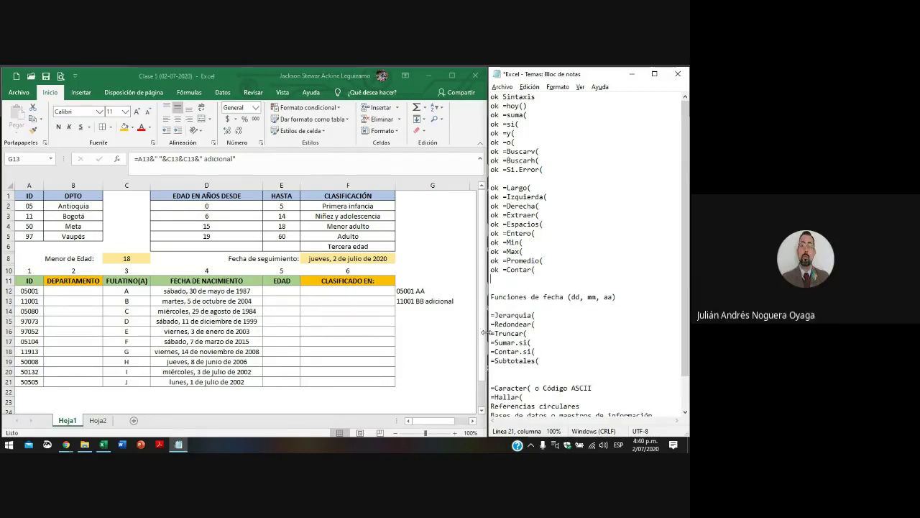
key("Return")
key("ctrl+v")
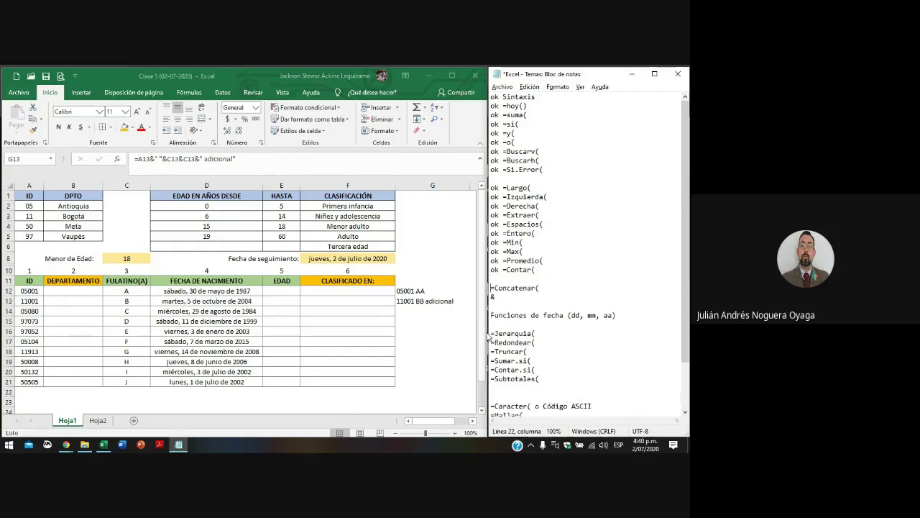
key("Down")
key("Up")
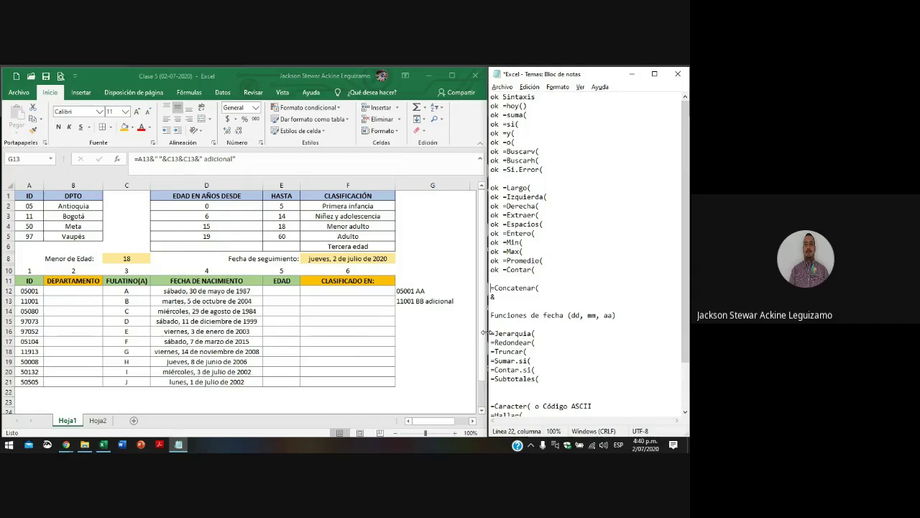
key("Up")
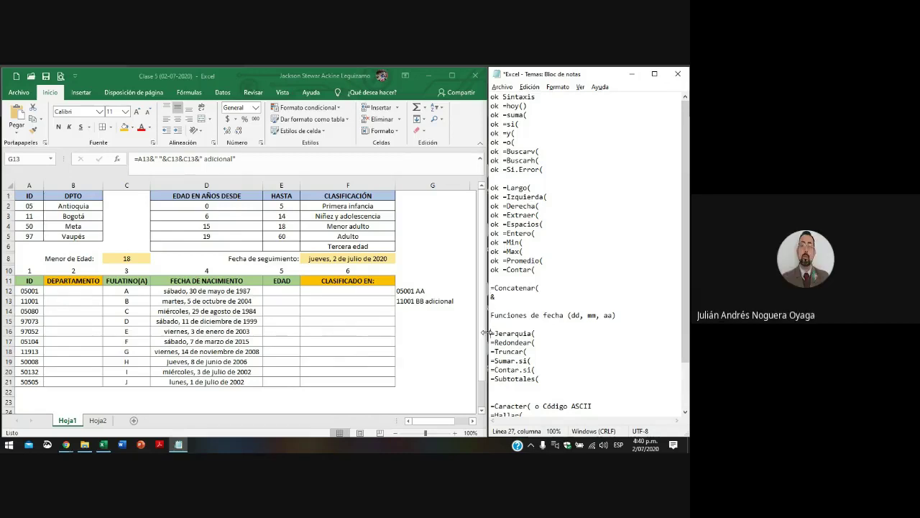
- Switch to Excel and clear the sample text-joining formulas in G12:G13
left_click_drag(414, 290, 412, 298)
key("Delete")
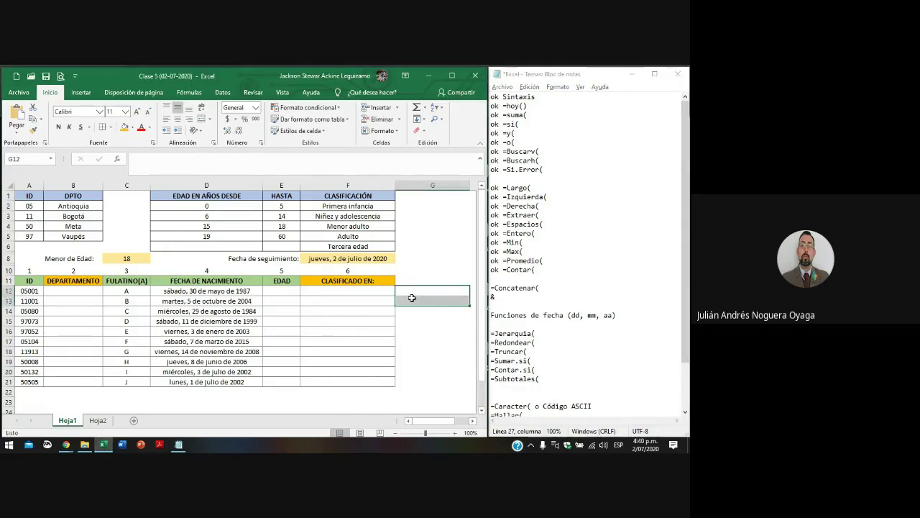
- Try out a narrow blank column before the ID column, and remove it again
key("Left")
key("Left")
key("Left")
key("Left")
key("Left")
key("Left")
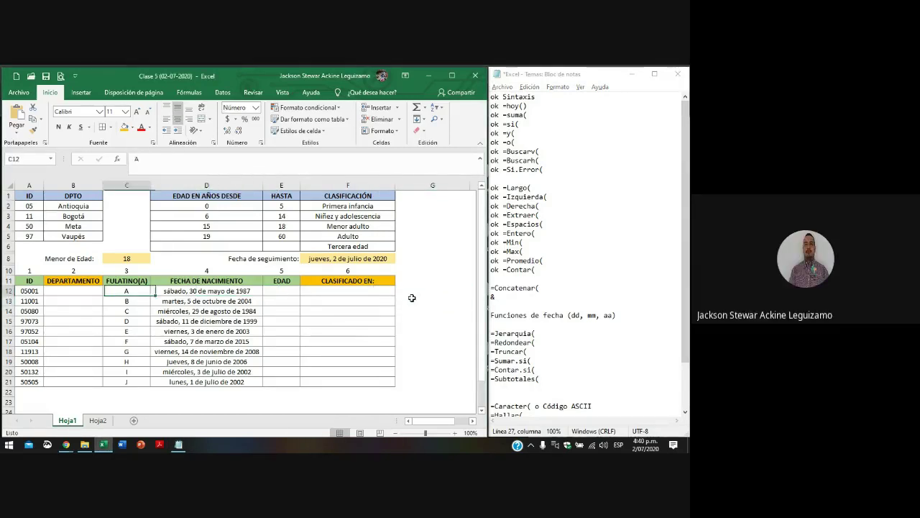
key("ctrl+space")
key("ctrl+plus")
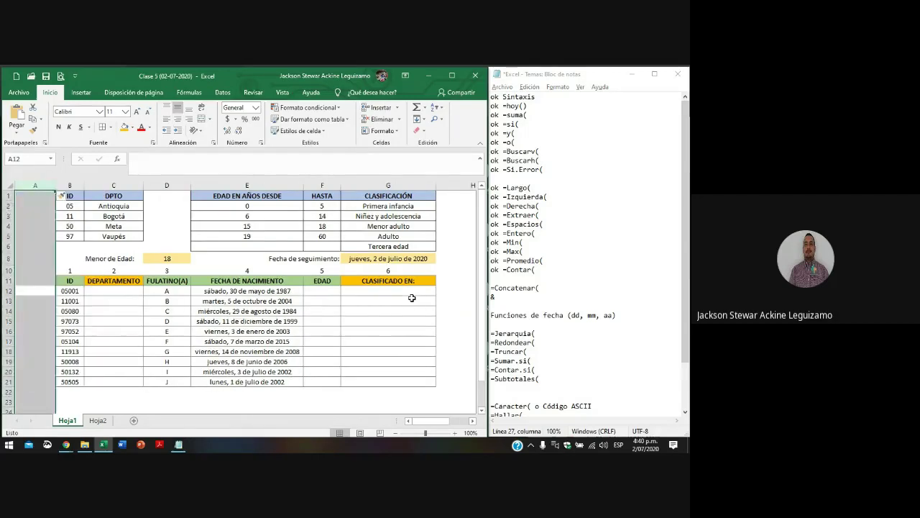
left_click_drag(56, 185, 30, 185)
left_click(22, 183)
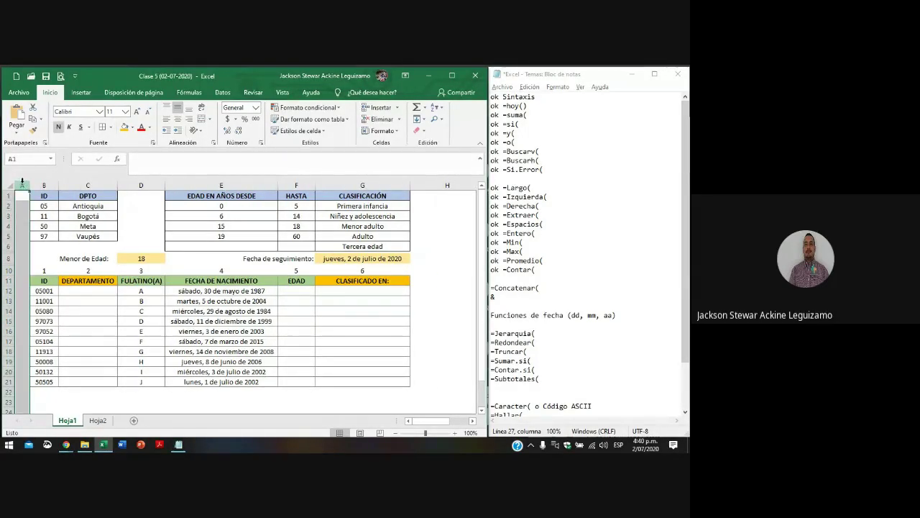
key("ctrl+minus")
- Enter =F8-D12 in E12 to subtract the birth date from the follow-up date
left_click(282, 290)
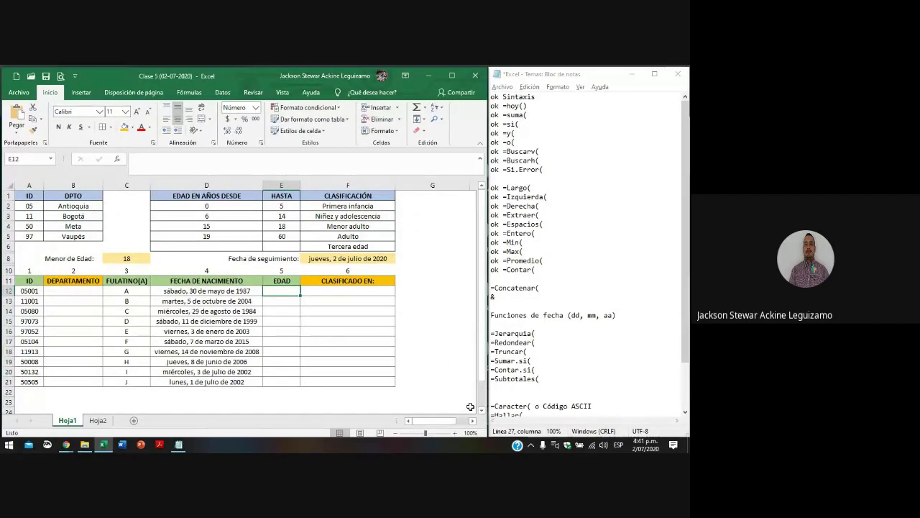
type("=")
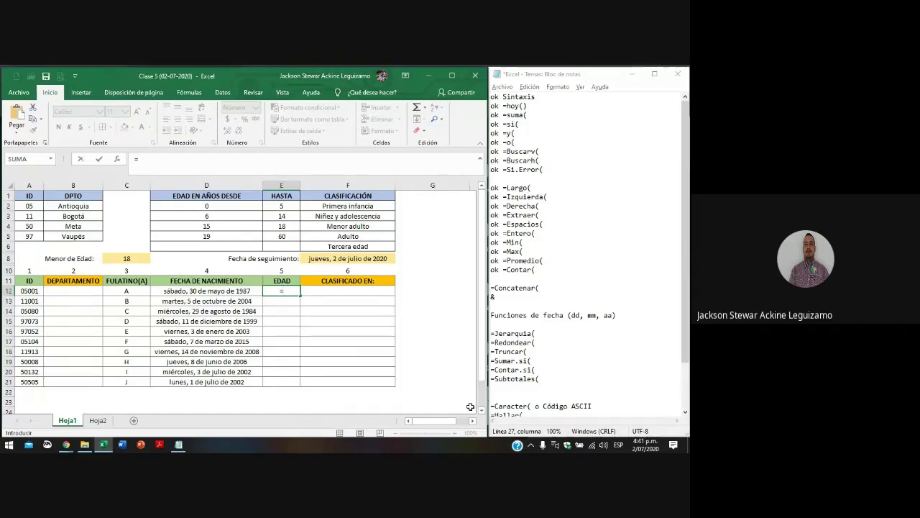
key("Up")
key("Up")
key("Up")
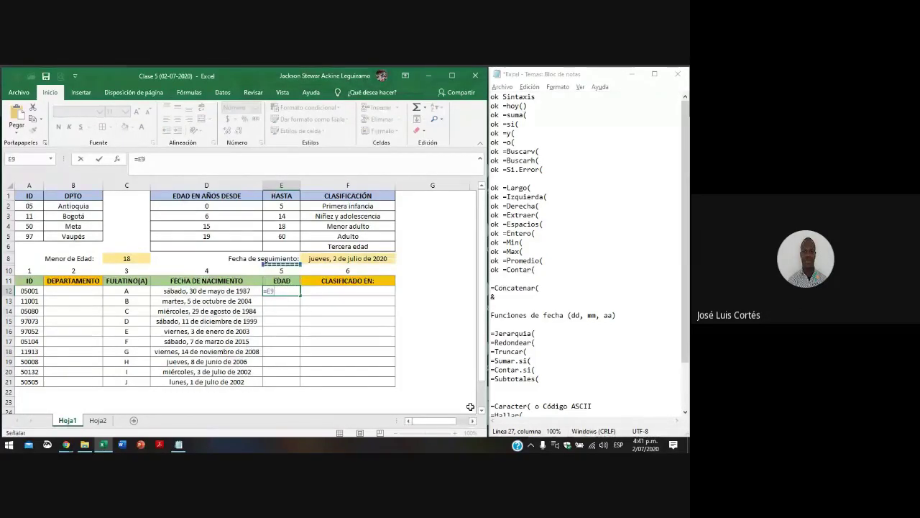
key("Up")
key("Right")
type("-")
key("Left")
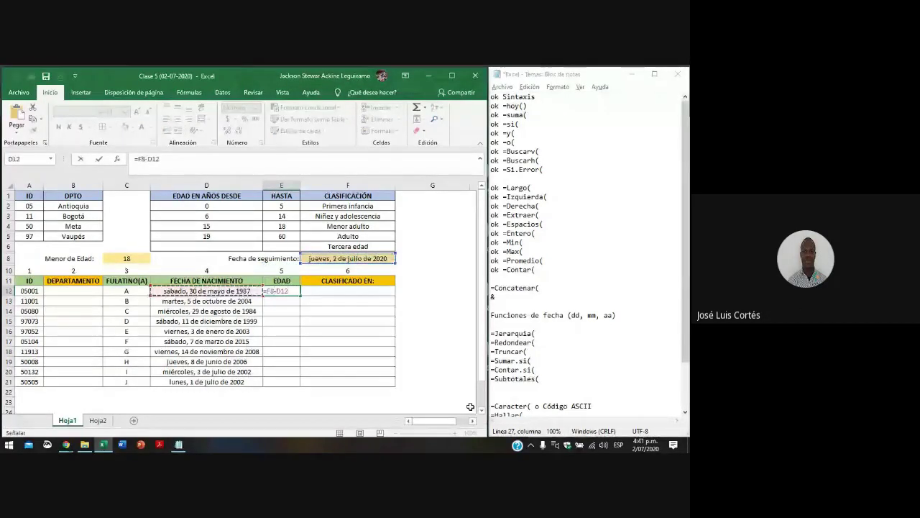
key("ctrl+Return")
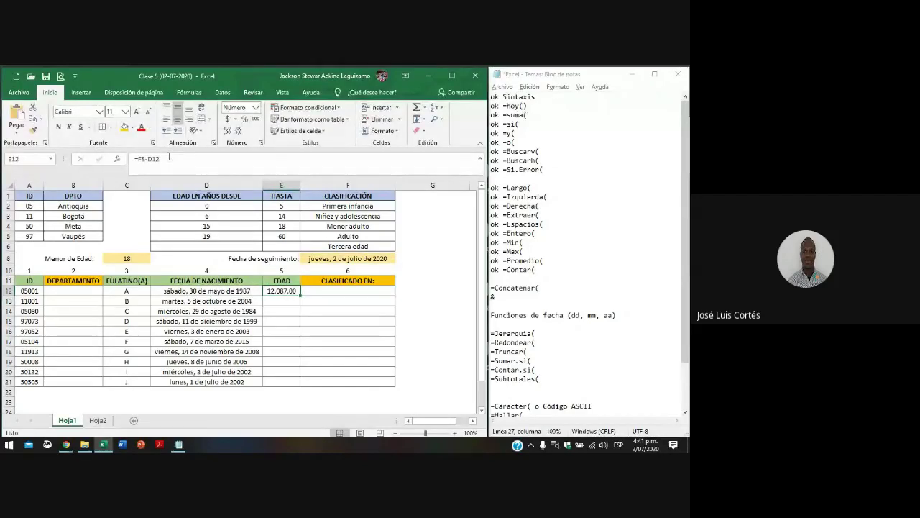
- Wrap the subtraction in E12 in parentheses and divide it by 365, making it =(F8-D12)/365
left_click(136, 158)
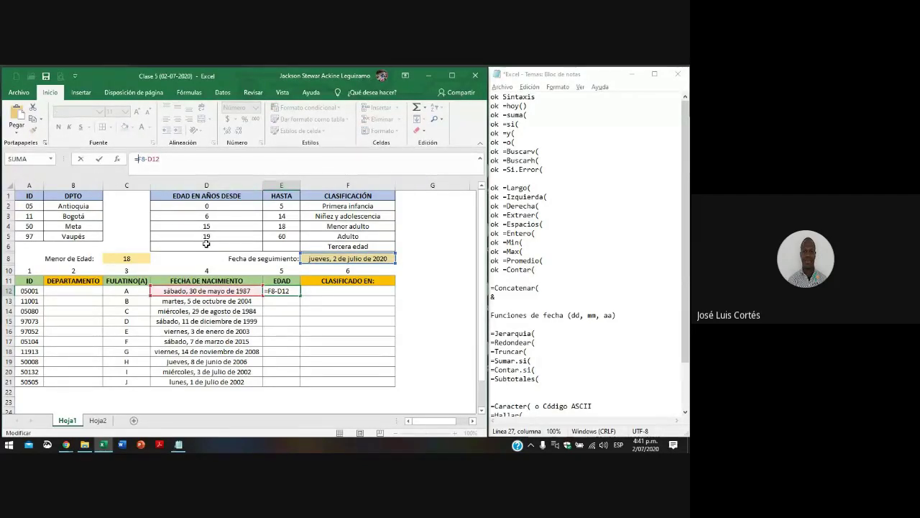
type("(")
key("End")
type(")/365")
key("ctrl+Return")
key("ctrl+c")
key("shift+Down")
key("shift+Down")
key("shift+Down")
key("shift+Down")
key("shift+Down")
key("shift+Down")
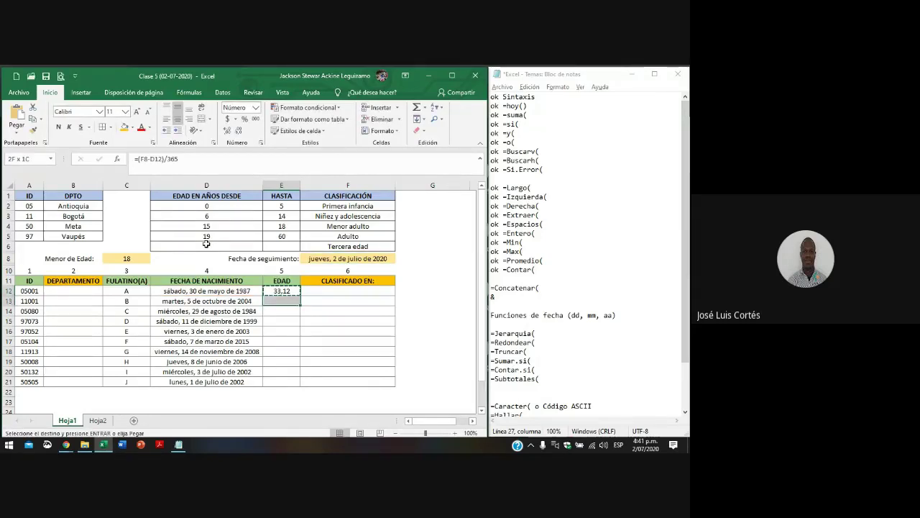
key("Up")
key("Down")
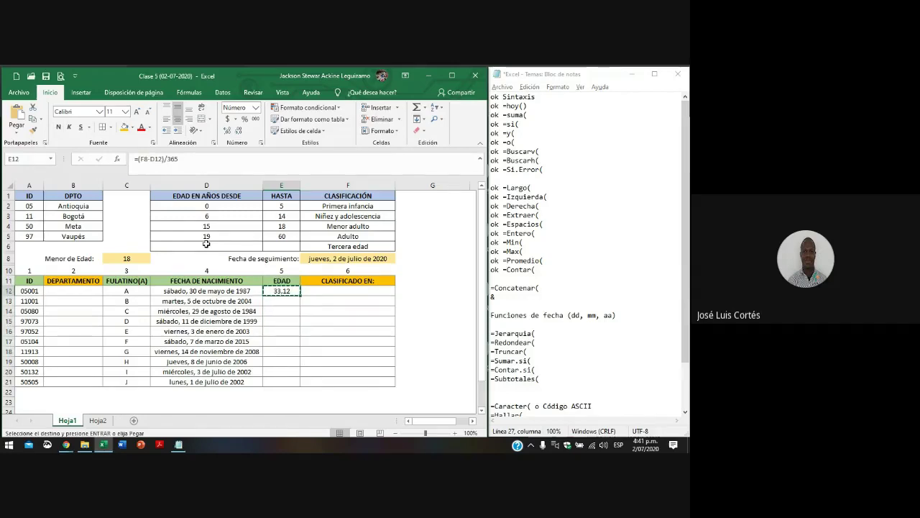
key("Escape")
- Make the F8 reference in the E12 formula absolute, giving =($F$8-D12)/365
left_click(147, 160)
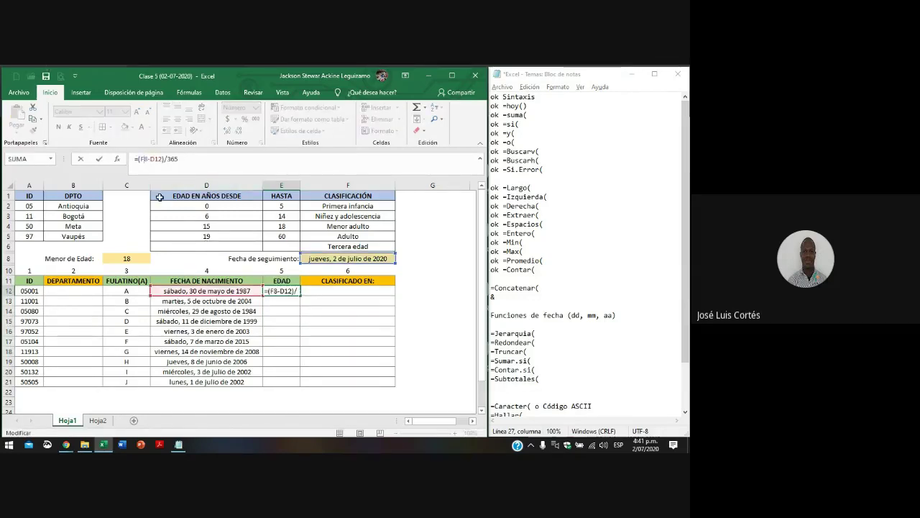
key("F4")
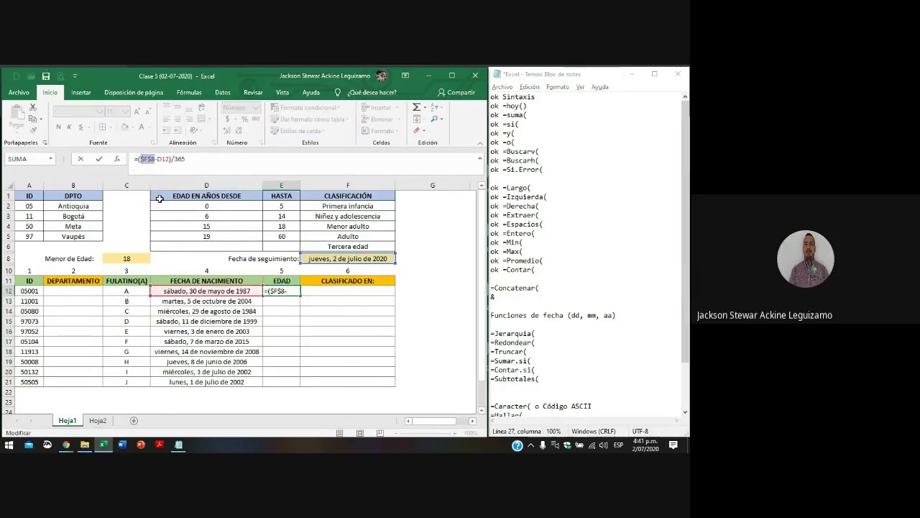
key("ctrl+Return")
- Copy the age formula from E12 through the rest of the EDAD column down to E21
key("ctrl+c")
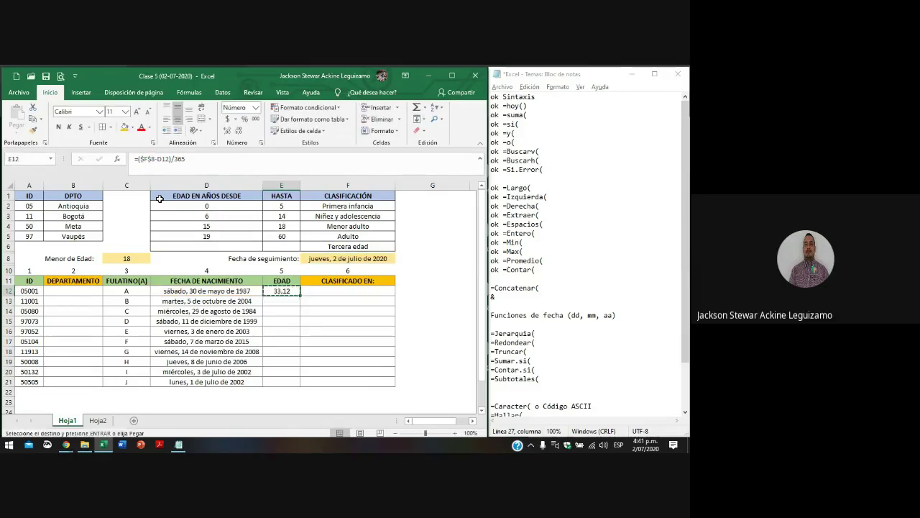
key("shift+Down")
key("shift+Down")
key("shift+Down")
key("shift+Down")
key("shift+Down")
key("shift+Down")
key("shift+Down")
key("shift+Down")
key("shift+Down")
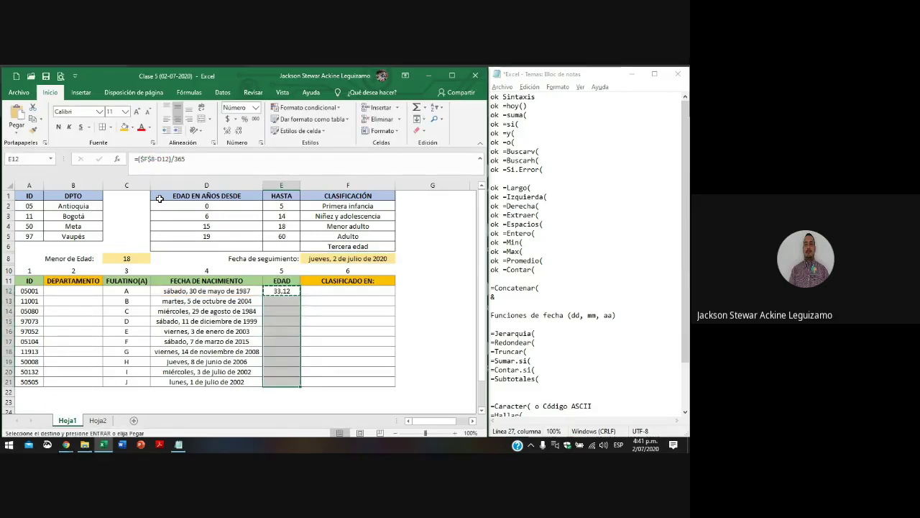
key("Return")
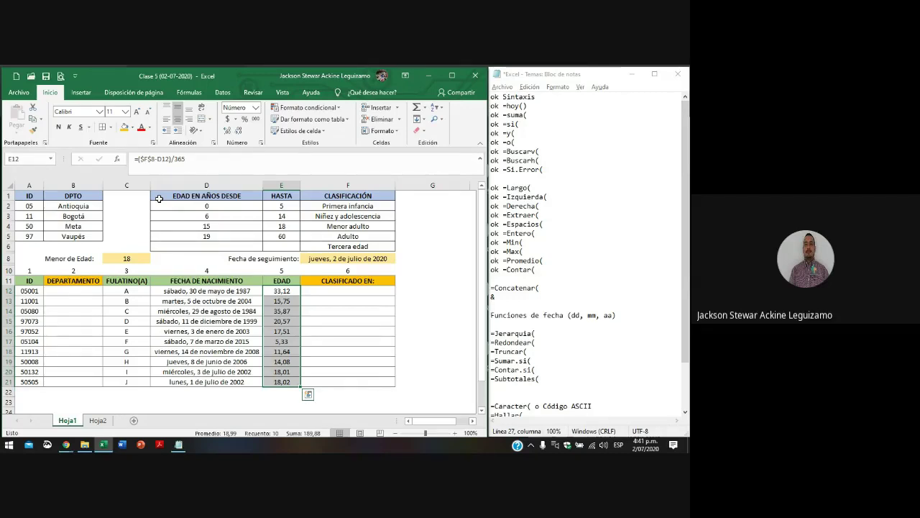
- Enter =JERARQUIA(E12;$E$12:$E$21;0) in G12 to rank the first age in descending order
key("Right")
key("Right")
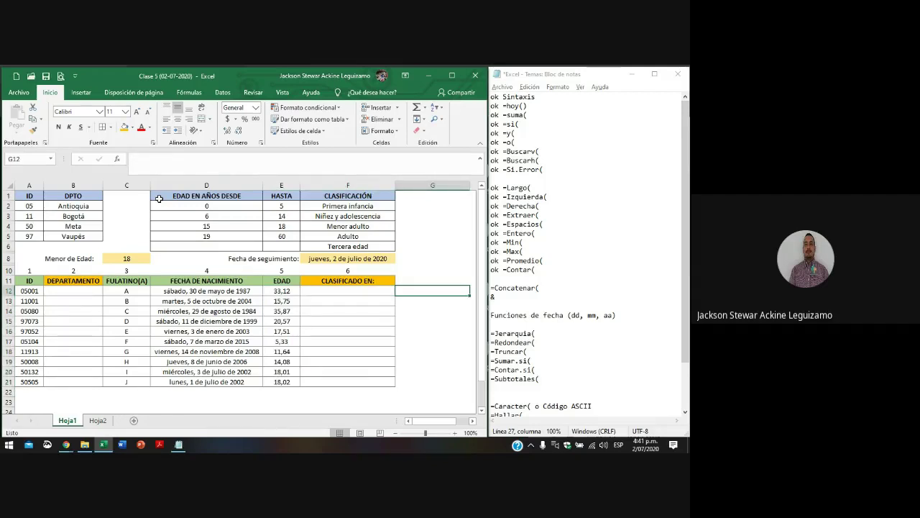
type("=jera")
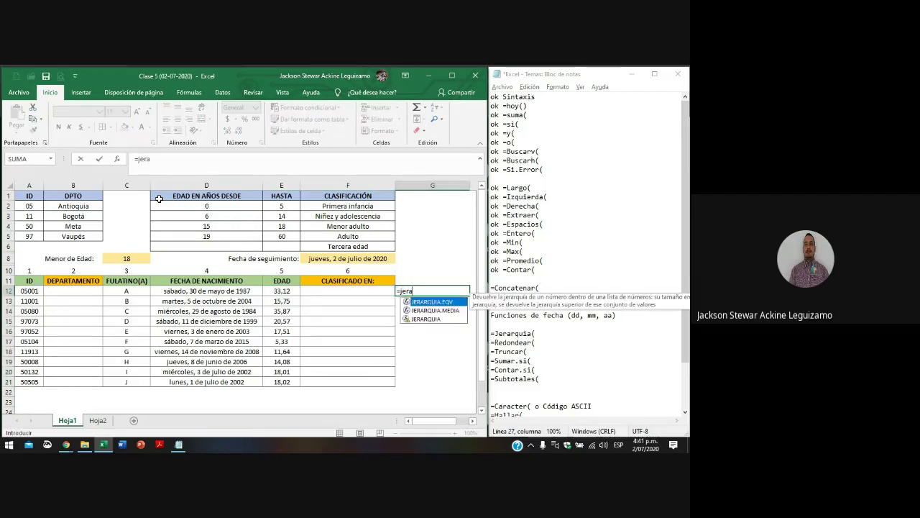
type("rquia")
type("(")
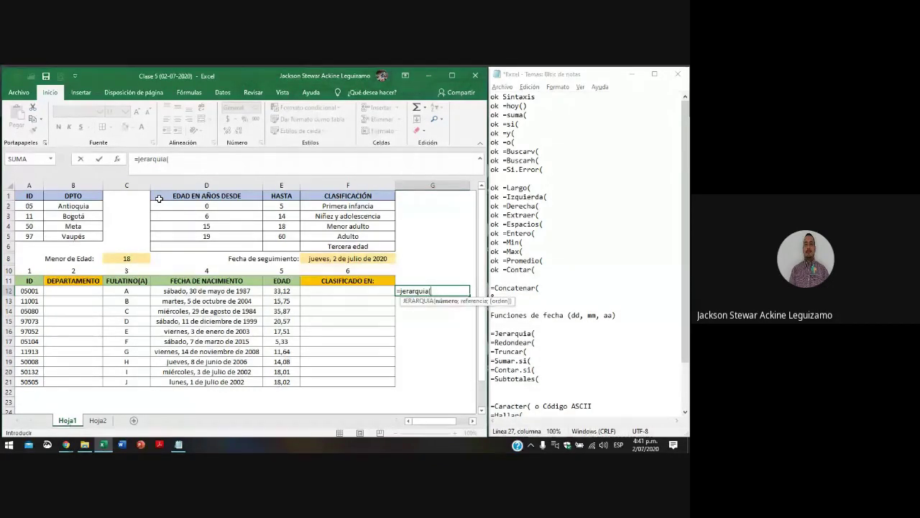
key("Left")
key("Left")
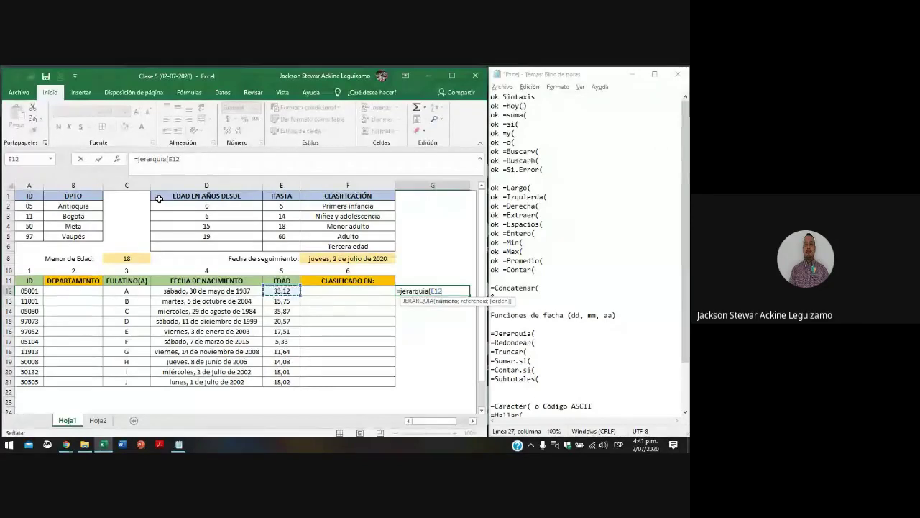
type(";")
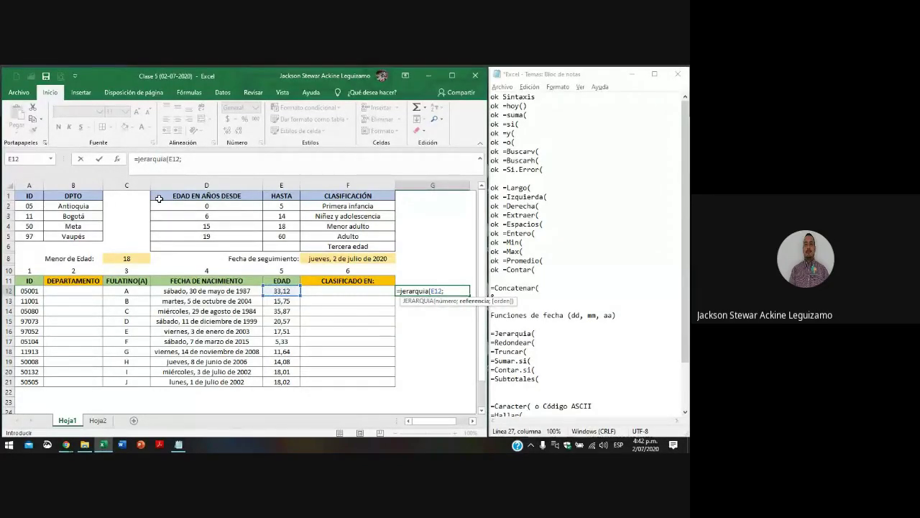
key("Left")
key("Left")
key("ctrl+shift+Down")
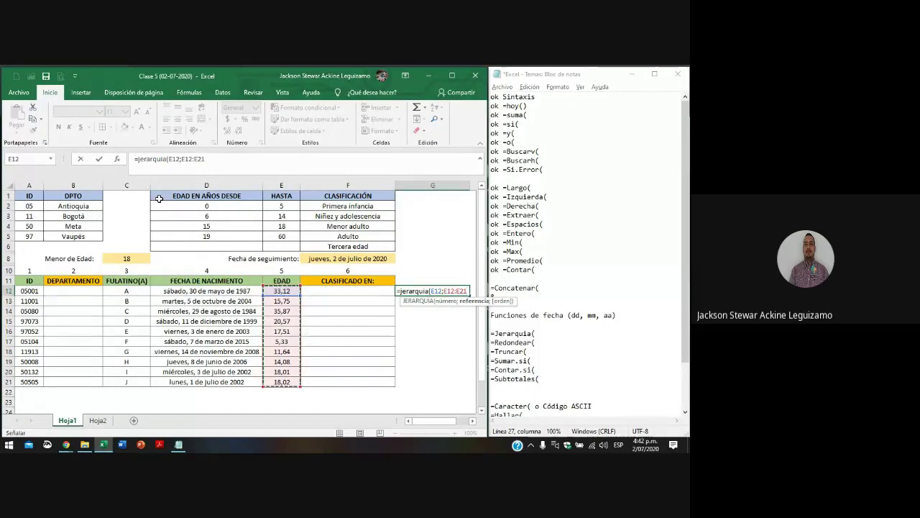
key("F4")
type(";")
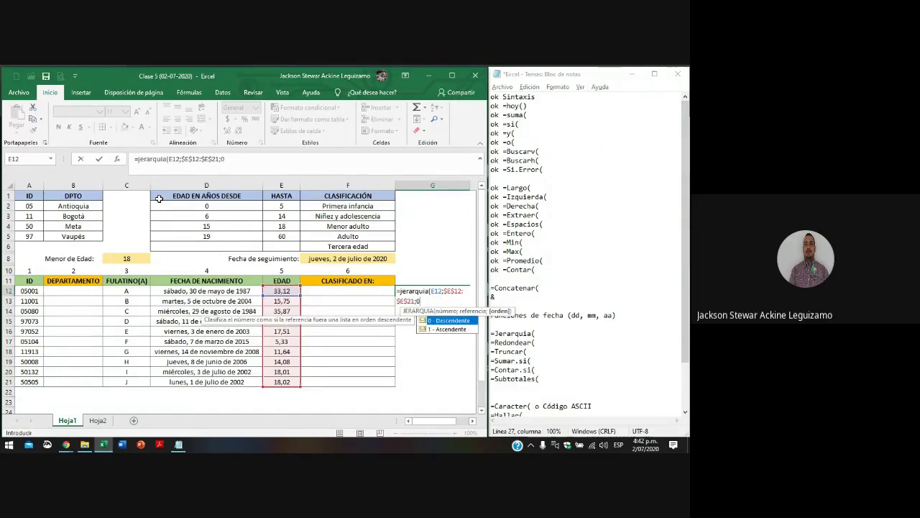
type("0")
key("ctrl+Return")
- Fill the JERARQUIA formula from G12 down to G21
key("shift+Down")
key("shift+Down")
key("shift+Down")
key("shift+Down")
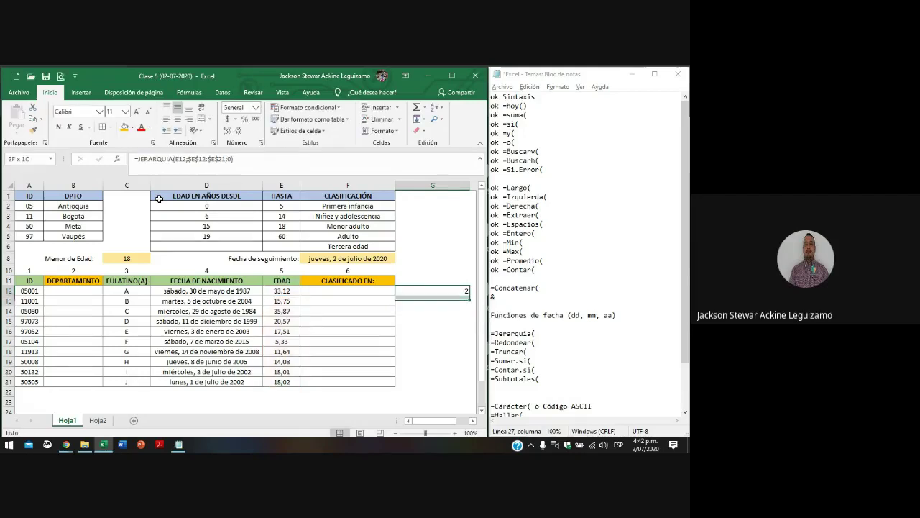
key("shift+Down")
key("shift+Down")
key("shift+Down")
key("shift+Down")
key("shift+Down")
key("ctrl+d")
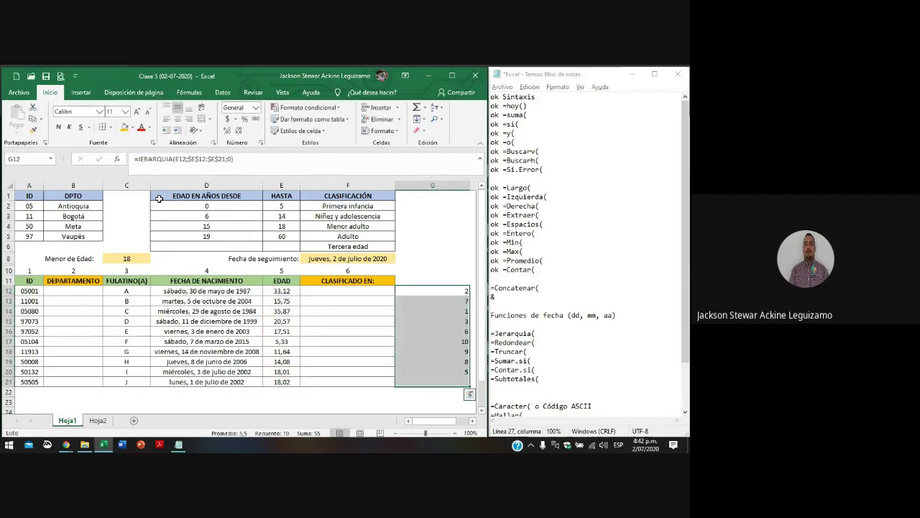
- Center the ranks in G12:G21 and narrow column G
left_click(178, 119)
left_click_drag(471, 185, 433, 186)
left_click(414, 310)
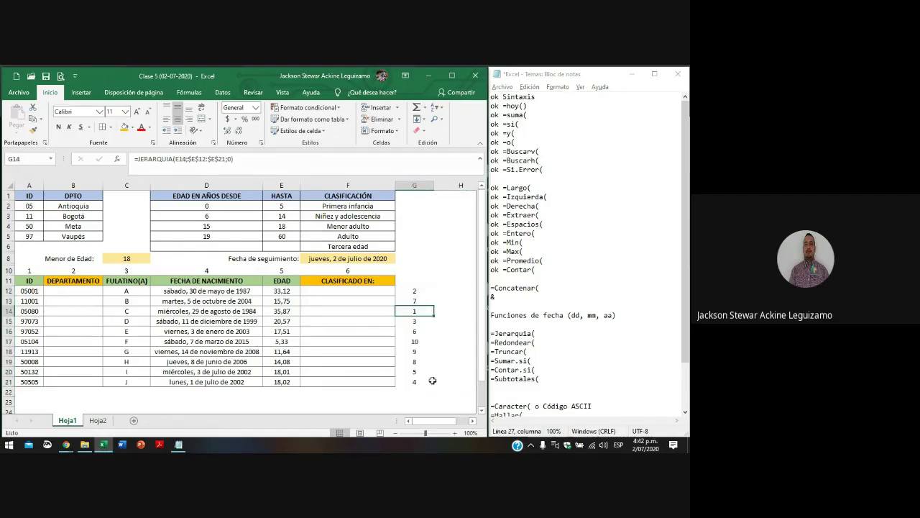
- Compare the rank in G14 with the corresponding age in E14
key("Left")
key("Left")
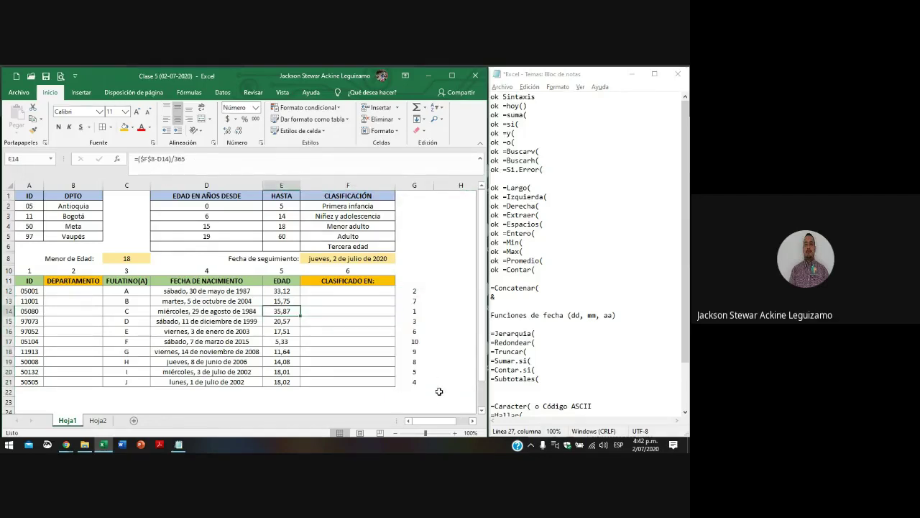
key("Right")
key("Right")
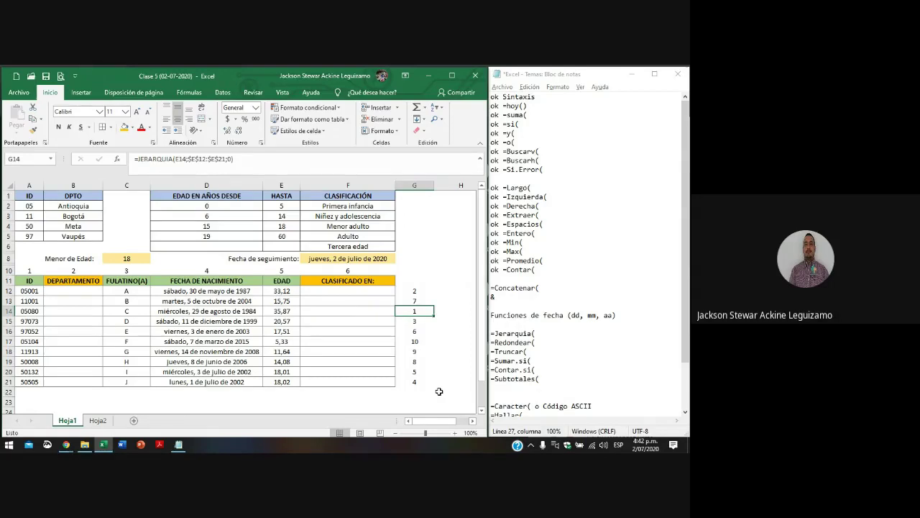
- Compare the descending ranks in G14 and G17 with the corresponding ages in E14 and E17
key("Left")
key("Left")
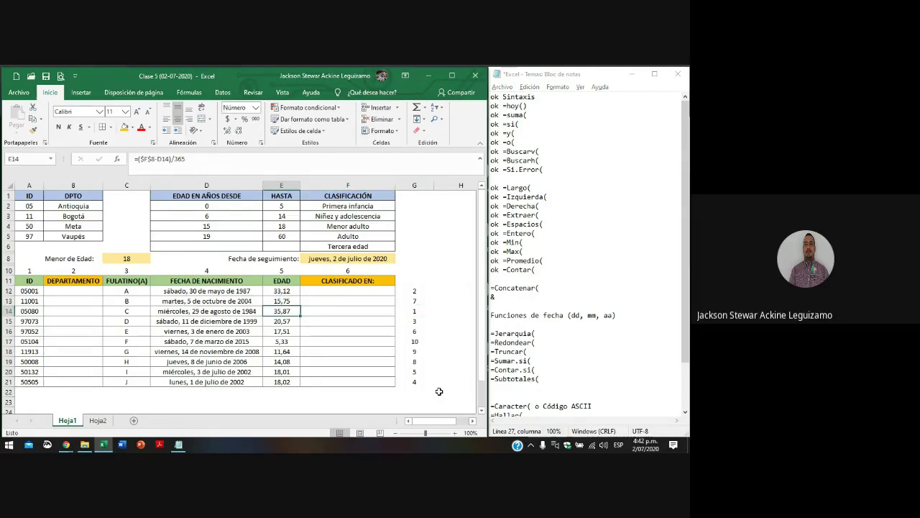
key("Right")
key("Right")
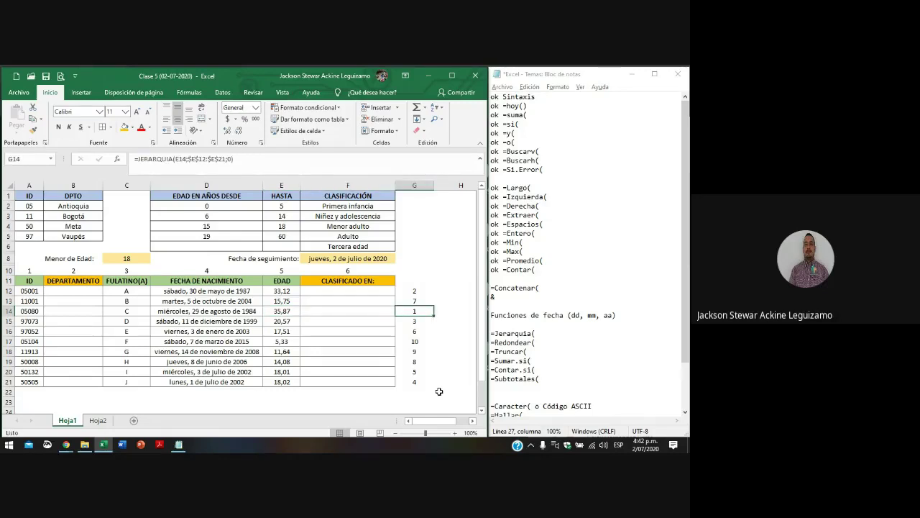
key("Down")
key("Down")
key("Down")
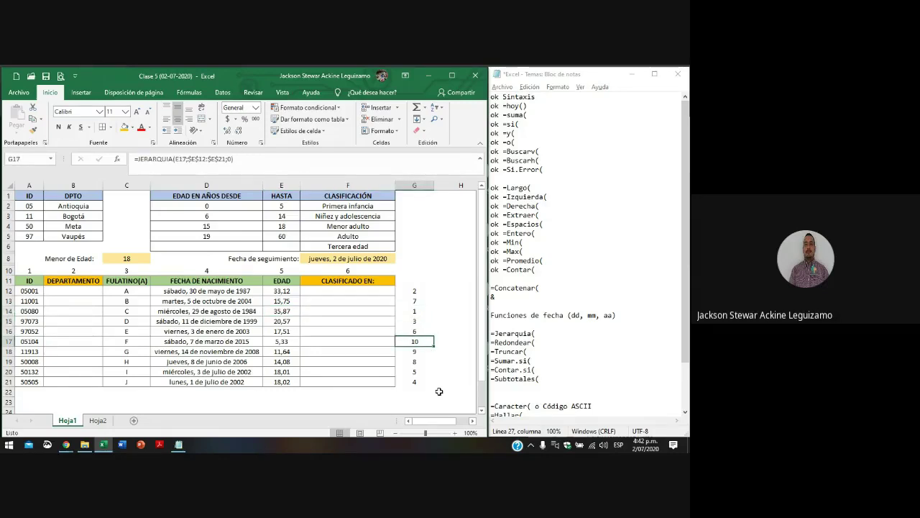
key("Left")
key("Left")
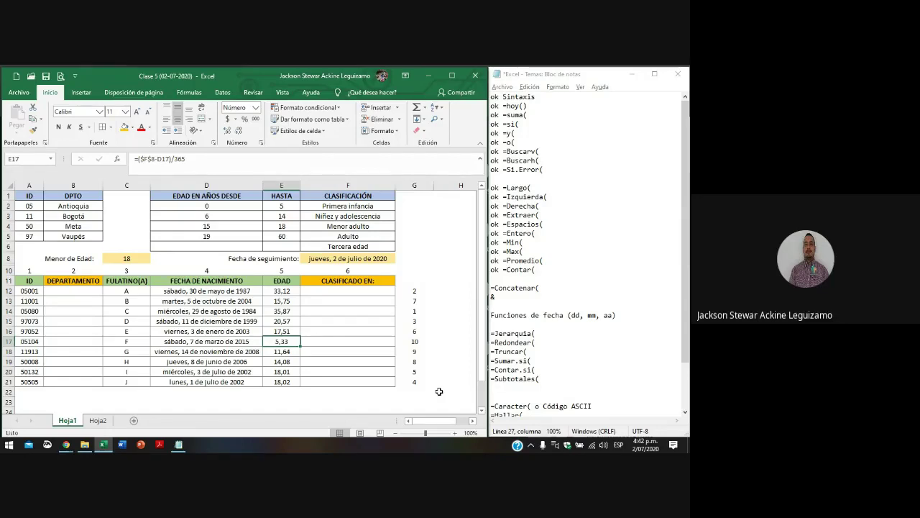
key("Right")
key("Right")
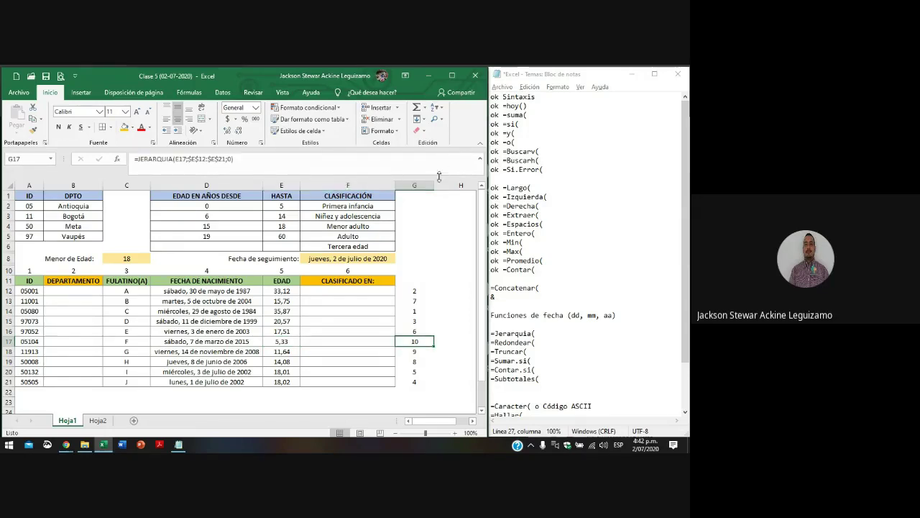
- Narrow column G further to fit the ranks
left_click_drag(434, 185, 417, 185)
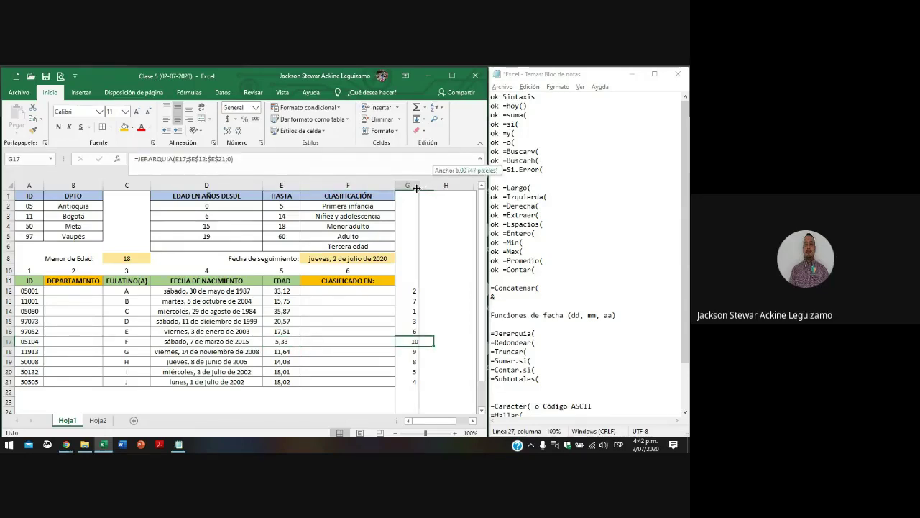
left_click(404, 291)
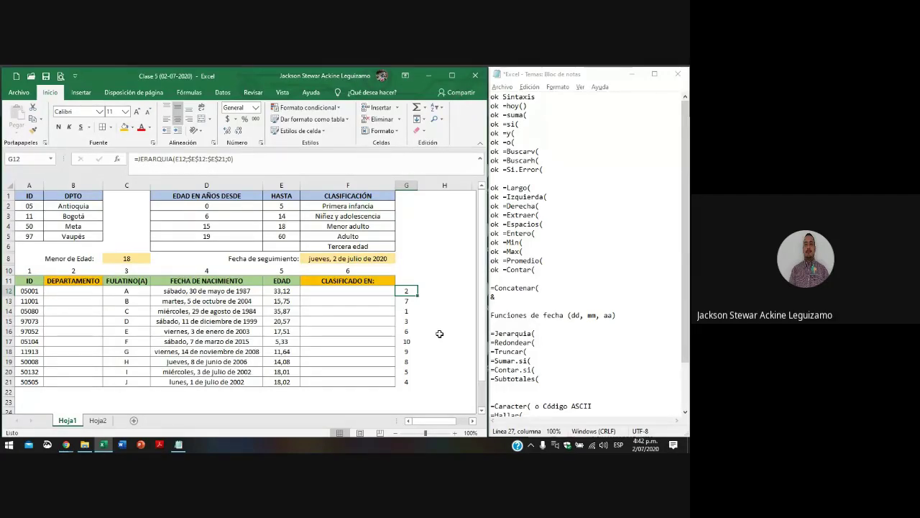
left_click(397, 311)
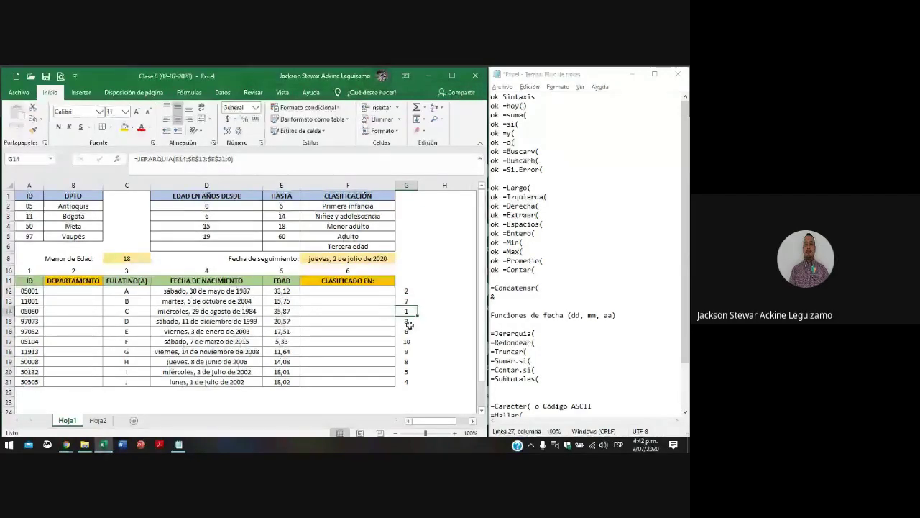
- Set the order argument of the JERARQUIA formula in G12 to 9 for ascending ranking and fill it down to G21
double_click(406, 291)
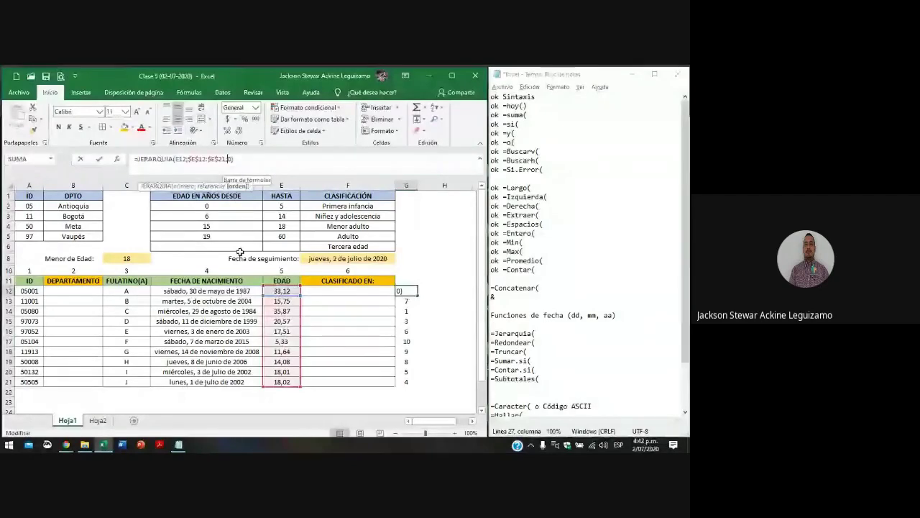
key("Return")
key("Up")
key("ctrl+shift+Down")
key("ctrl+j")
- Check the ascending ranks in G14 and G17 against the ages in the same rows
key("Down")
key("Down")
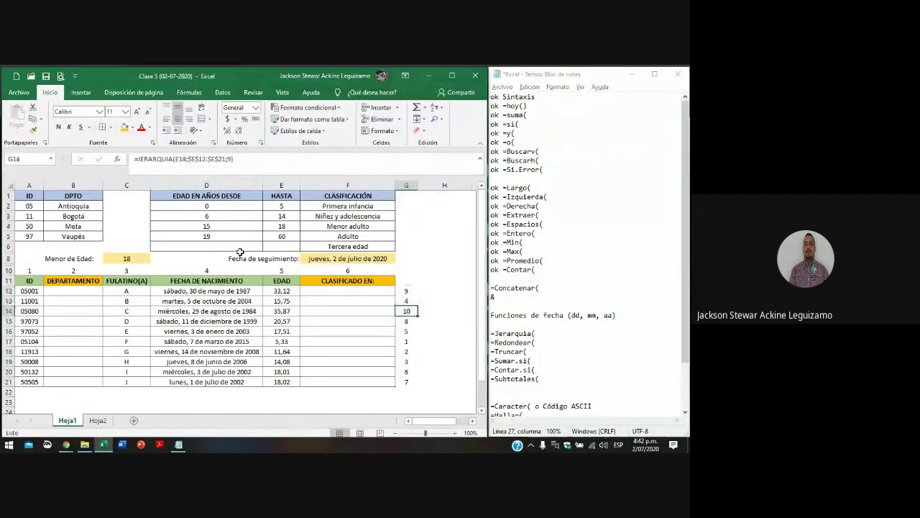
key("shift+Left")
key("shift+Left")
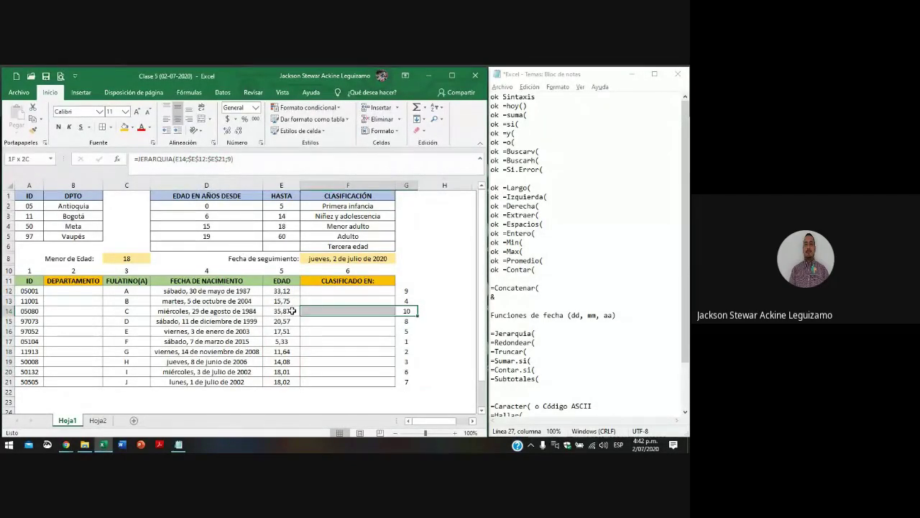
key("Down")
key("Down")
key("Down")
key("shift+Left")
key("shift+Left")
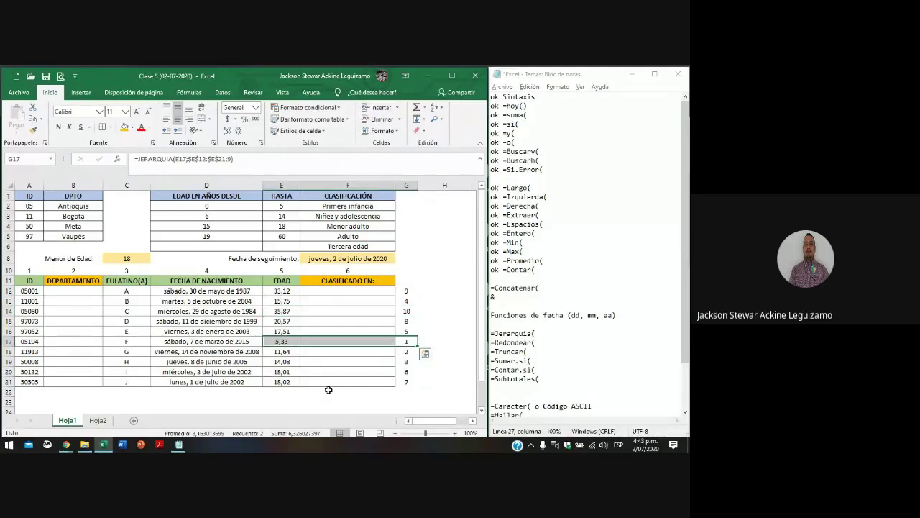
- Examine the number and reference arguments of the JERARQUIA formula in G12 and look over the ranks below it
left_click(406, 290)
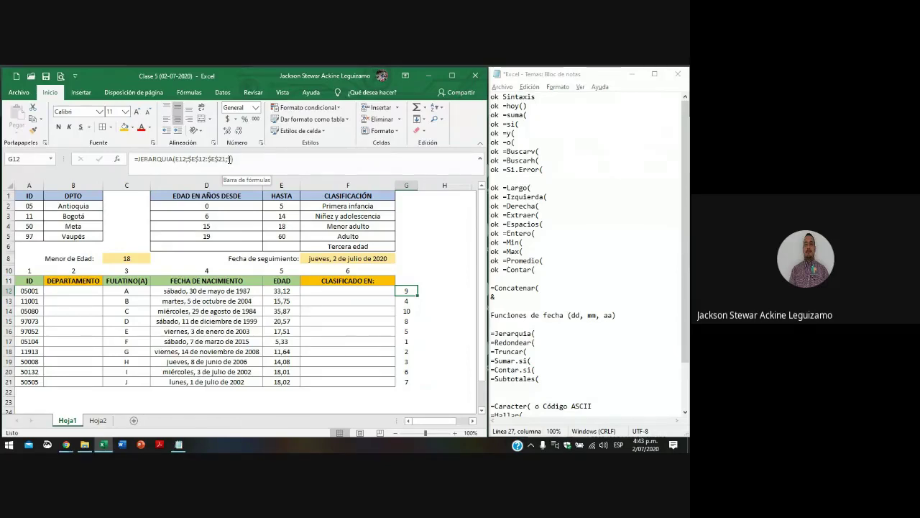
left_click(244, 160)
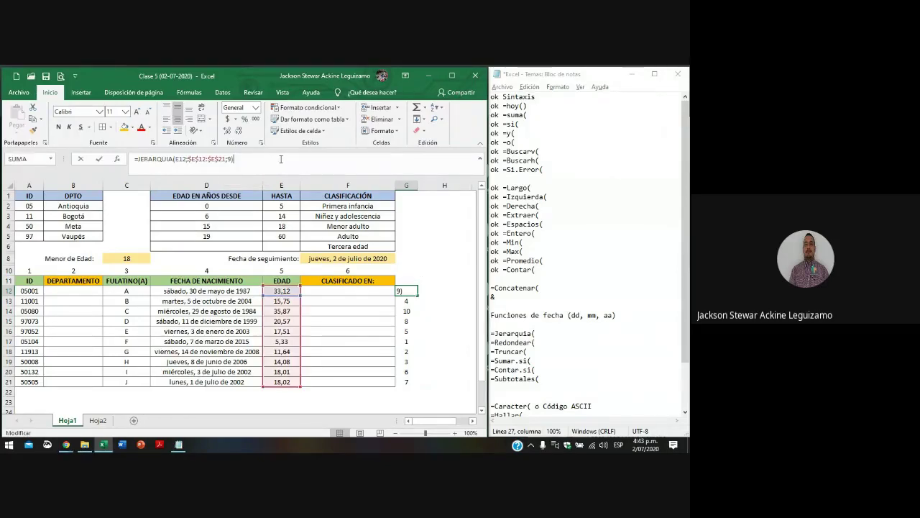
left_click_drag(173, 159, 185, 159)
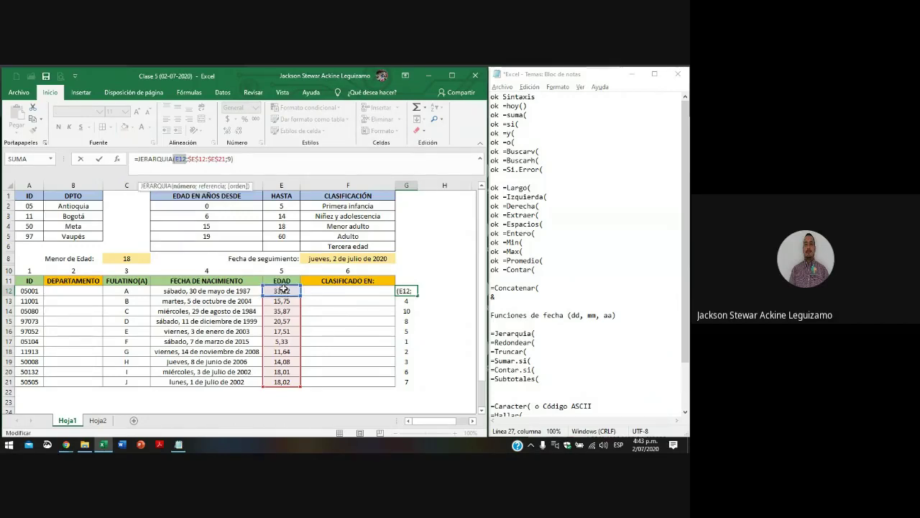
left_click_drag(188, 159, 227, 159)
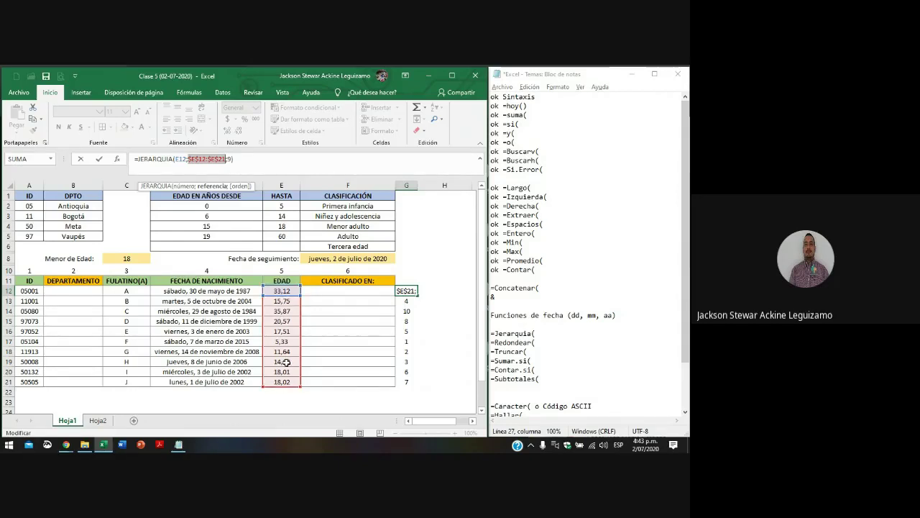
key("Return")
key("Down")
key("Down")
key("Down")
key("Down")
key("Down")
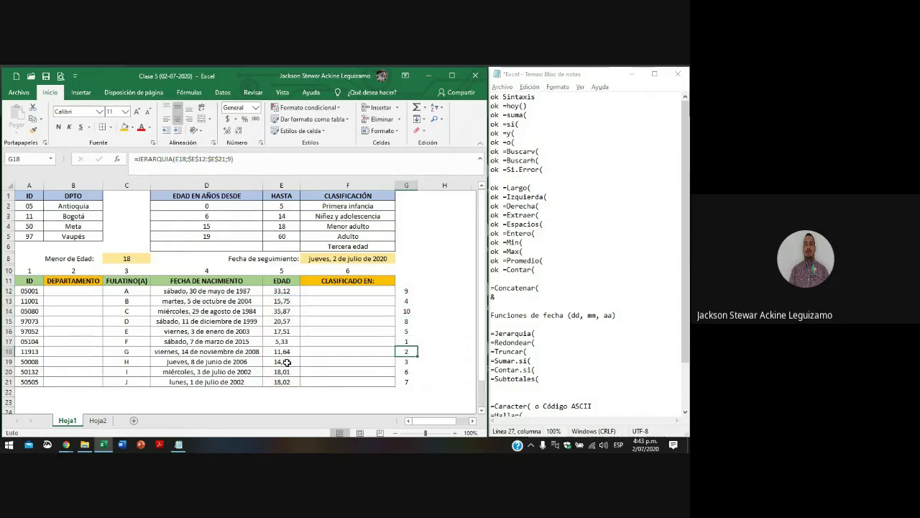
- Enter =MAX(E12:E21) in H12 to get the highest age
key("Up")
key("Up")
key("Up")
key("Up")
key("Up")
key("Up")
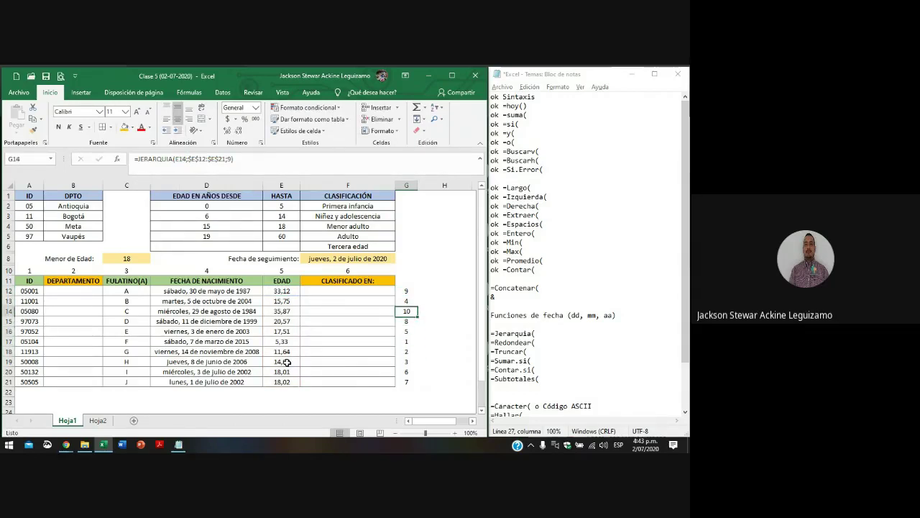
key("Right")
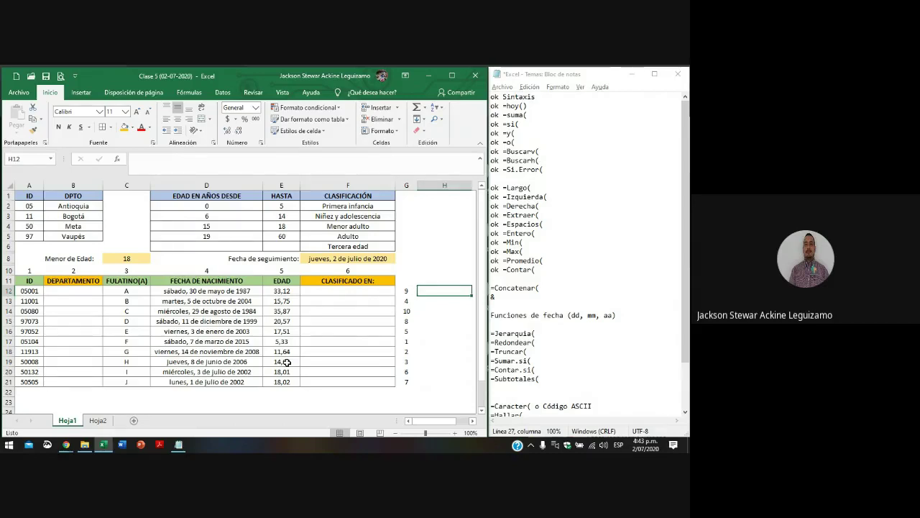
type("=max(")
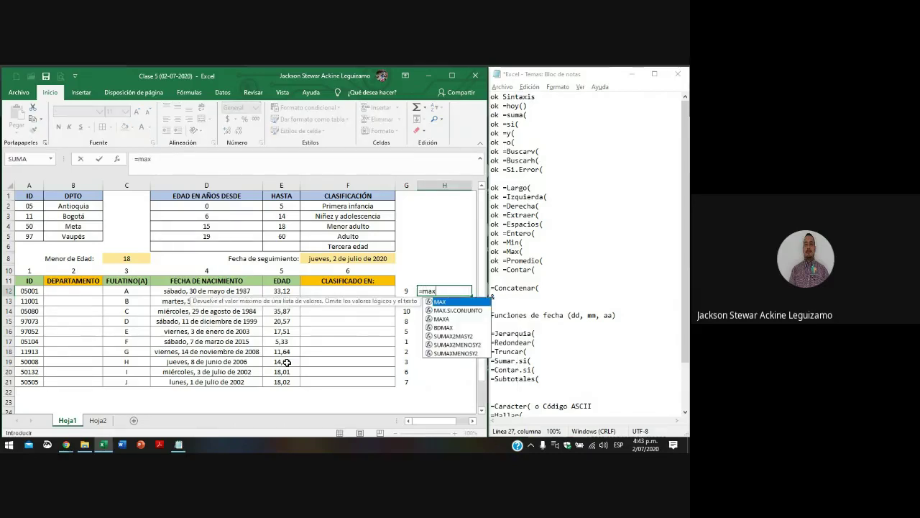
key("Left")
key("Left")
key("Left")
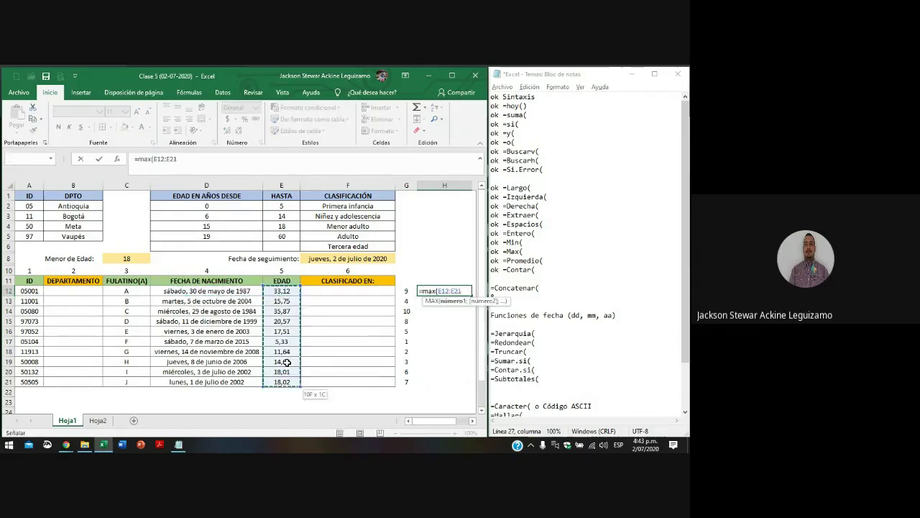
key("ctrl+shift+Down")
key("Return")
left_click(458, 291)
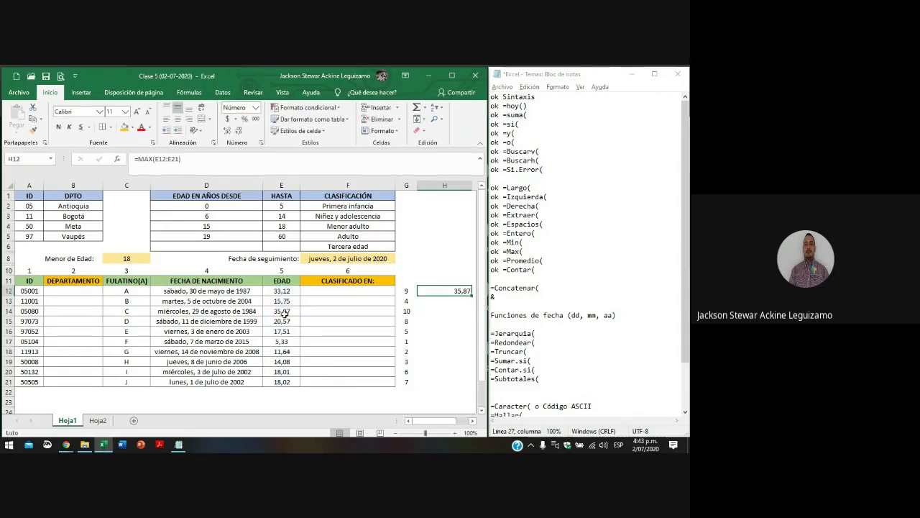
- Enter =MIN(E12:E21) in H13 to get the lowest age
left_click(446, 301)
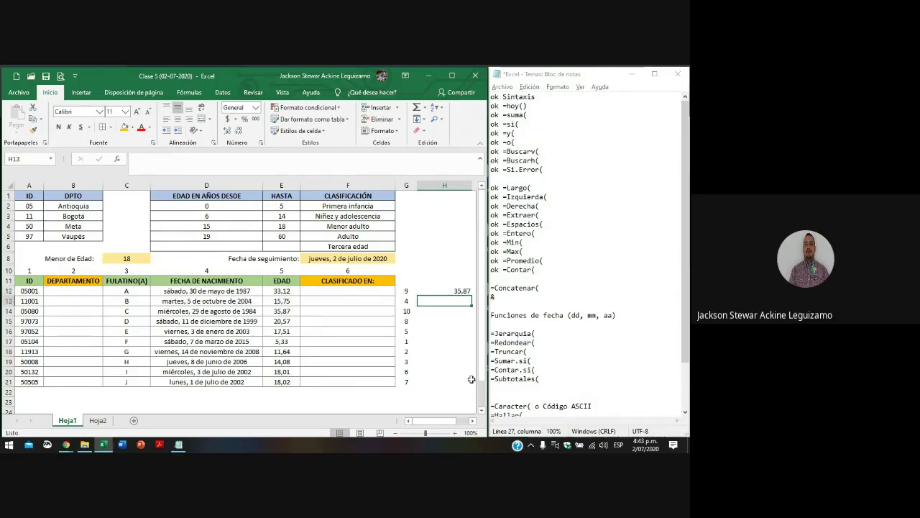
type("=min(")
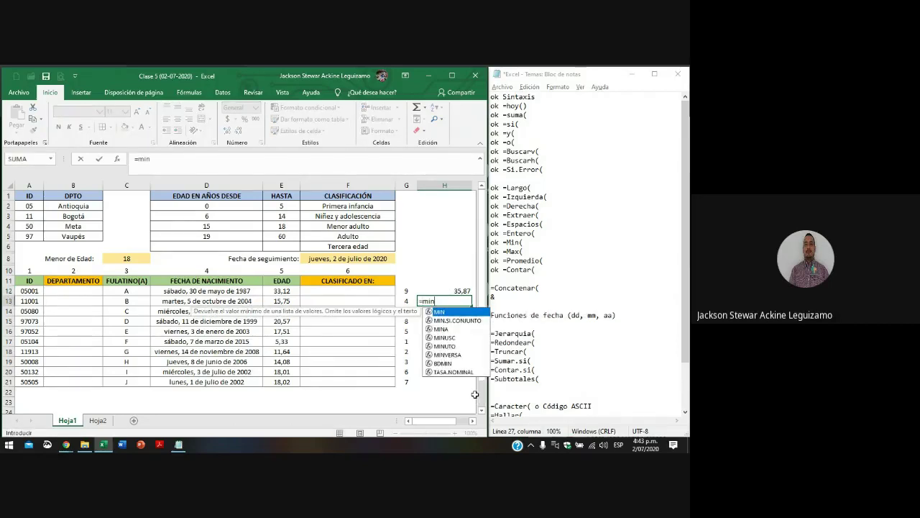
key("Left")
key("Left")
key("Left")
key("Up")
key("ctrl+shift+Down")
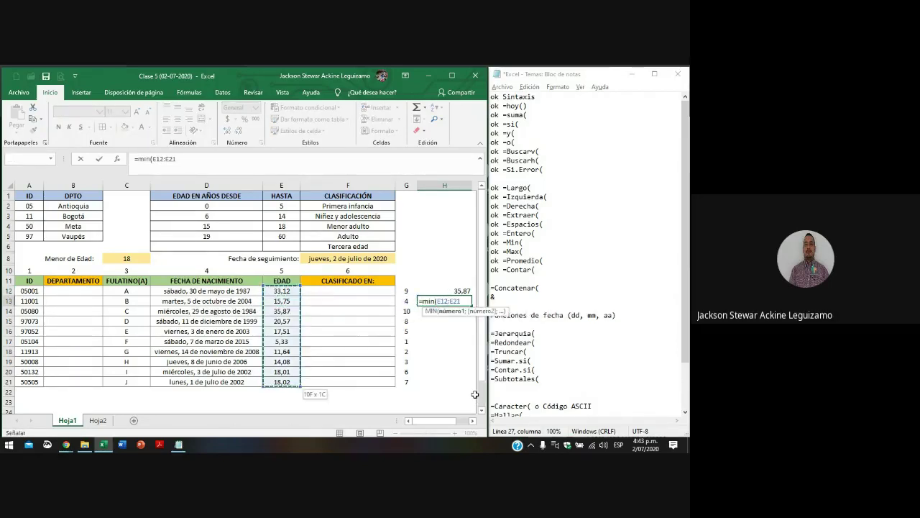
type(")")
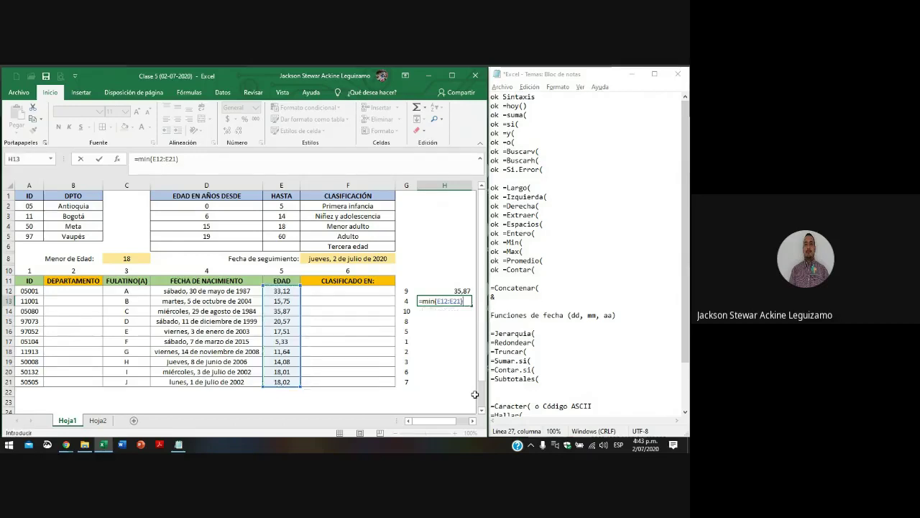
key("ctrl+Return")
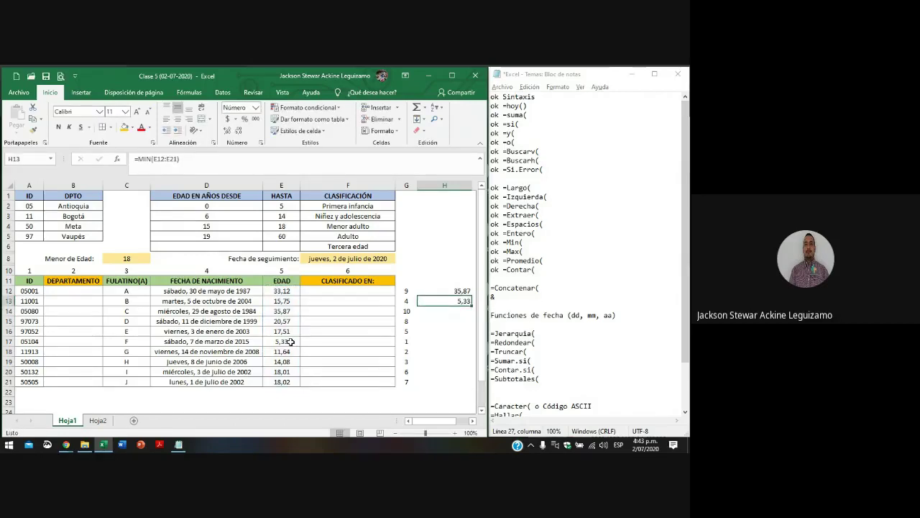
- Narrow column H and center its contents
left_click_drag(460, 187, 453, 187)
left_click(435, 186)
left_click(178, 120)
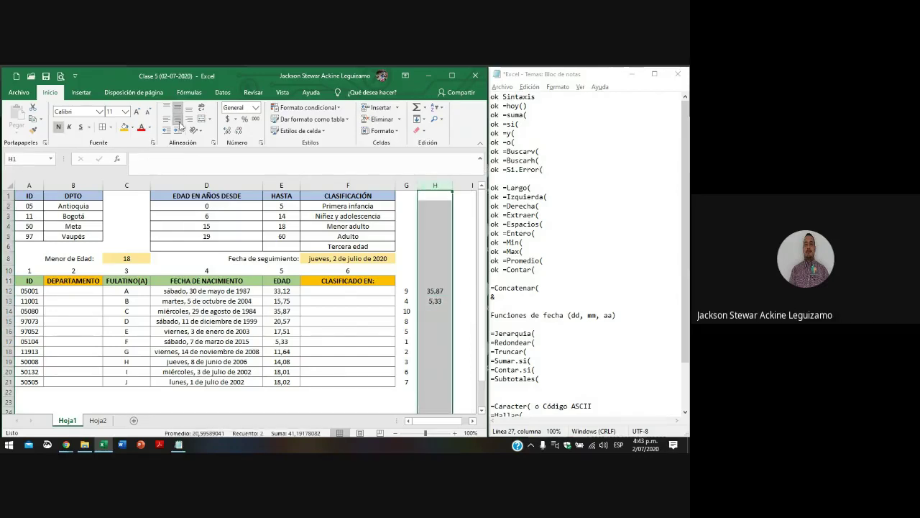
left_click(428, 290)
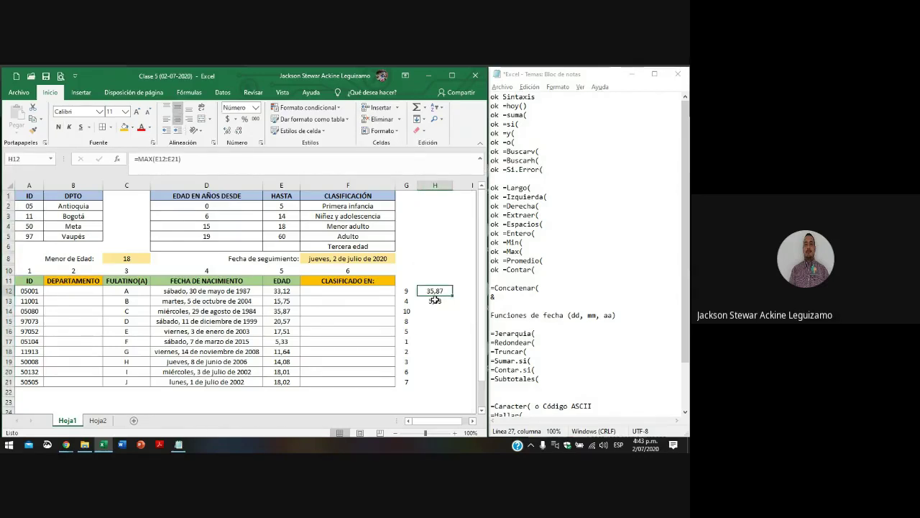
left_click(435, 299)
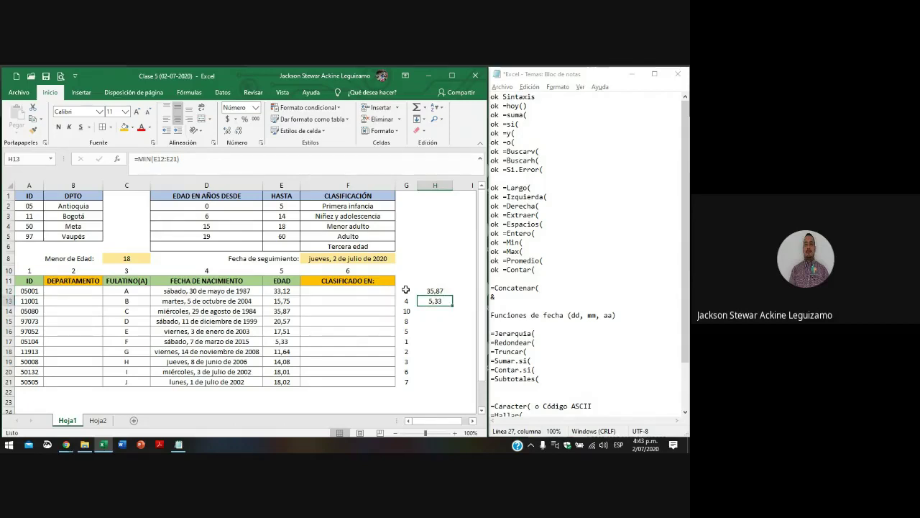
- Set the order argument of the JERARQUIA formula in G12 to 0 for descending ranking and fill it down to G21
left_click(406, 289)
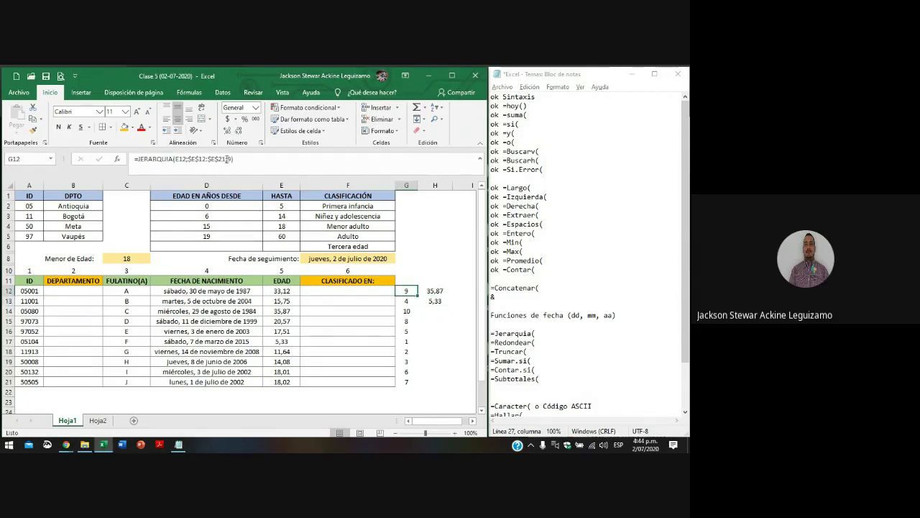
key("F2")
key("Delete")
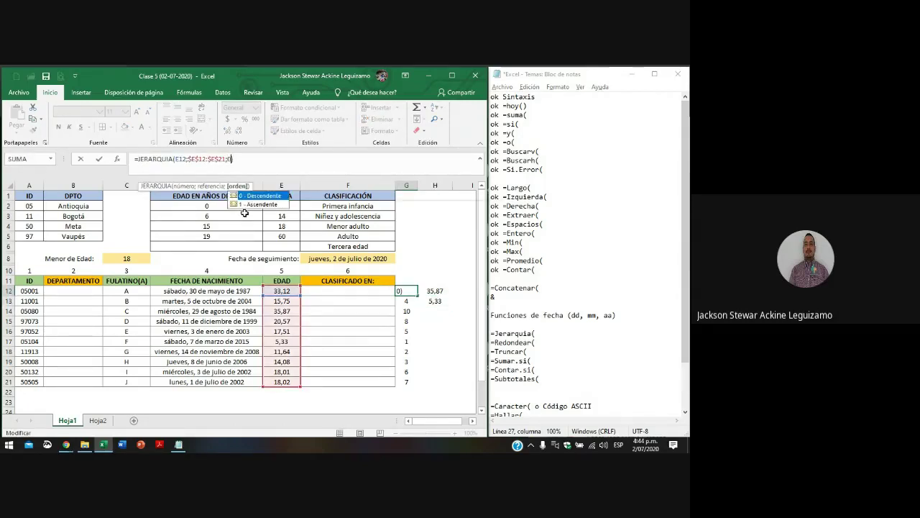
key("Return")
key("Up")
key("ctrl+shift+Down")
key("ctrl+d")
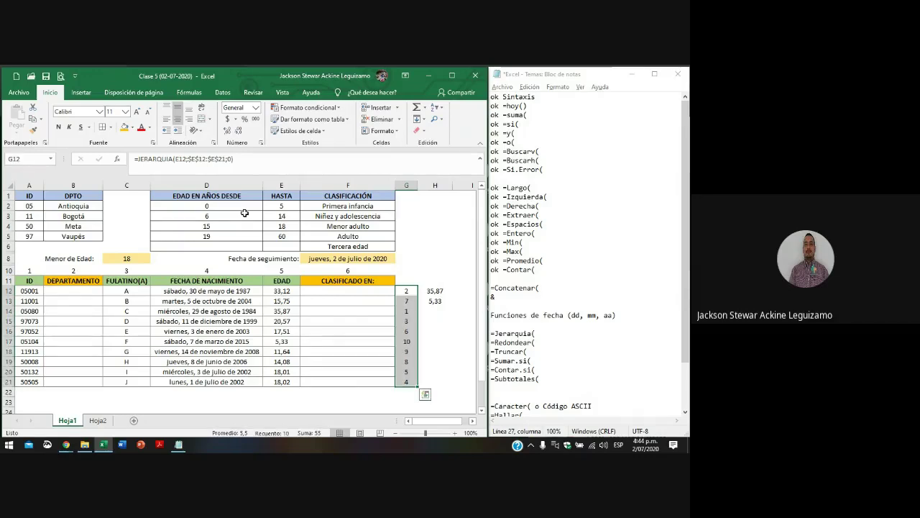
key("ctrl+shift+Up")
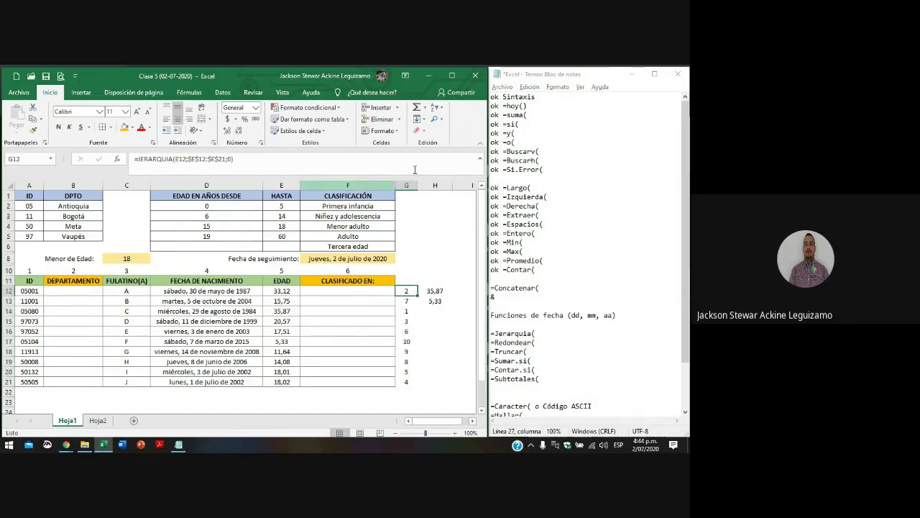
- Move the =Jerarquia( entry in the topic list to the line directly below the & entry
left_click_drag(535, 332, 490, 333)
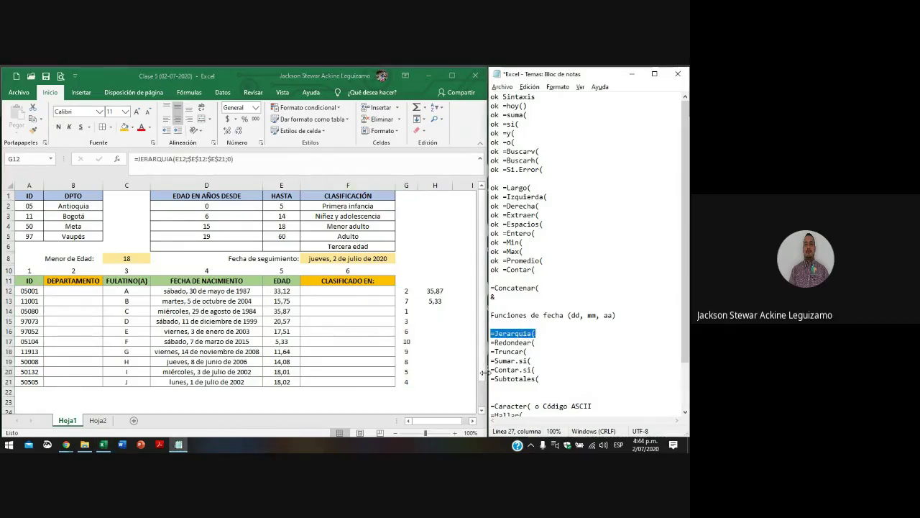
key("ctrl+x")
key("Up")
key("Up")
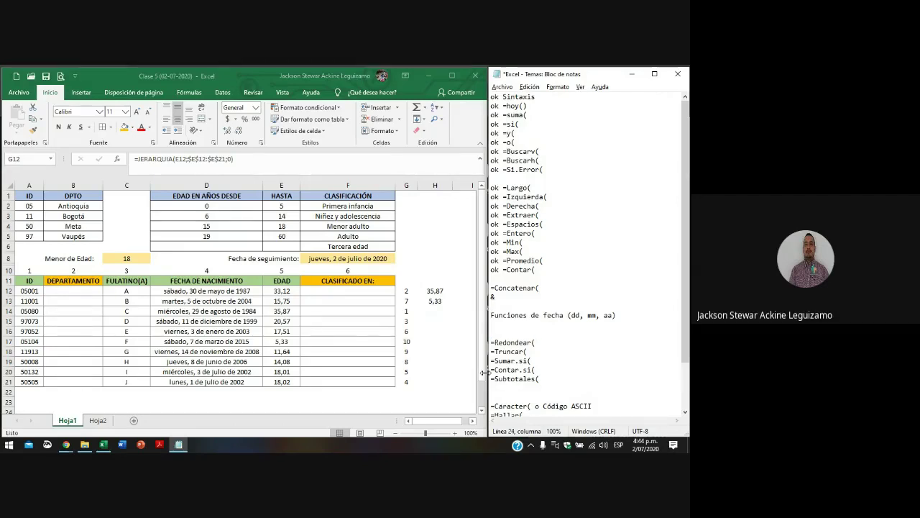
key("ctrl+v")
key("Return")
key("Down")
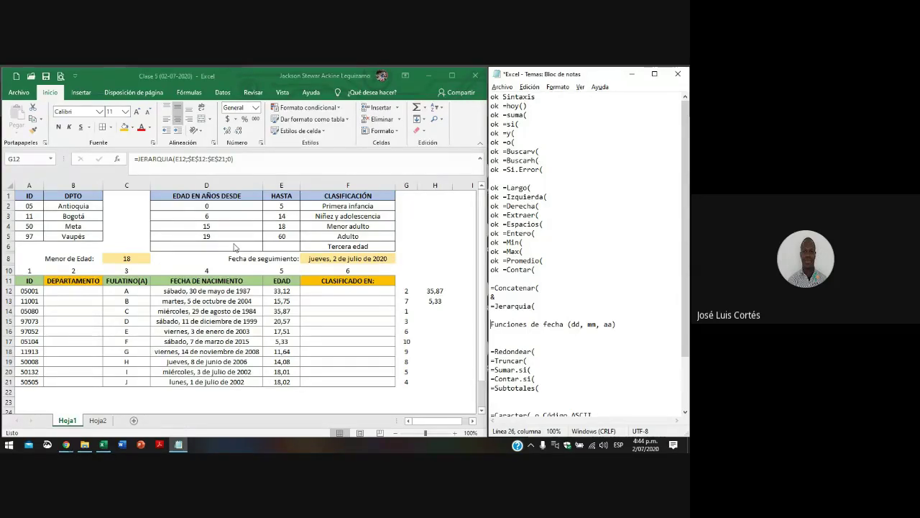
- Examine the reference range argument of the JERARQUIA formula in G12
left_click(407, 291)
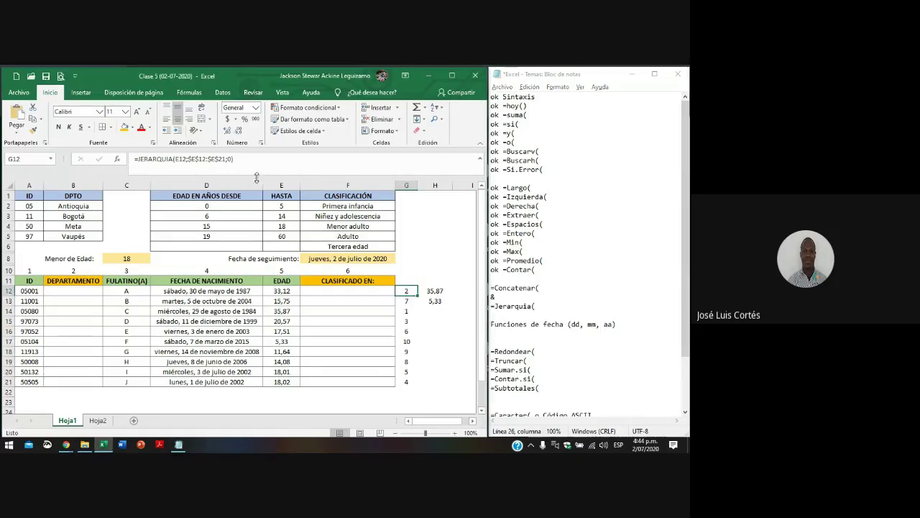
left_click(205, 159)
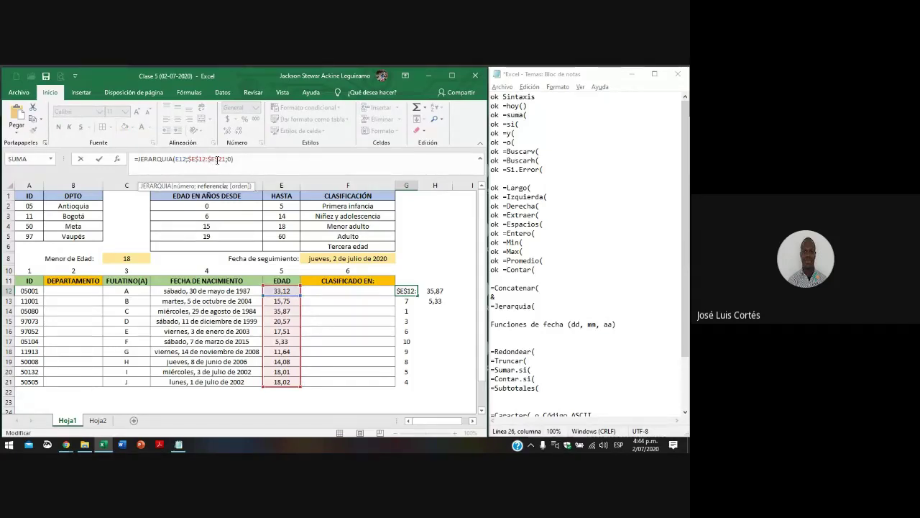
left_click(217, 160)
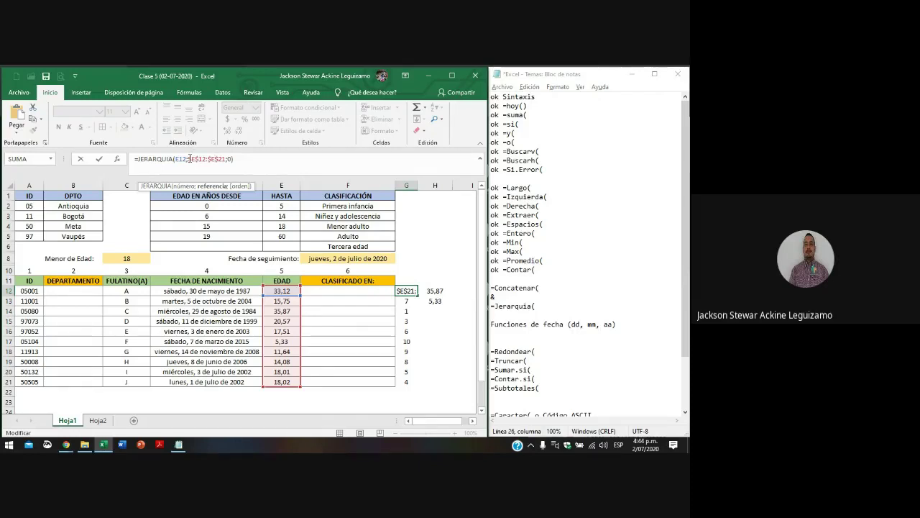
left_click(406, 291)
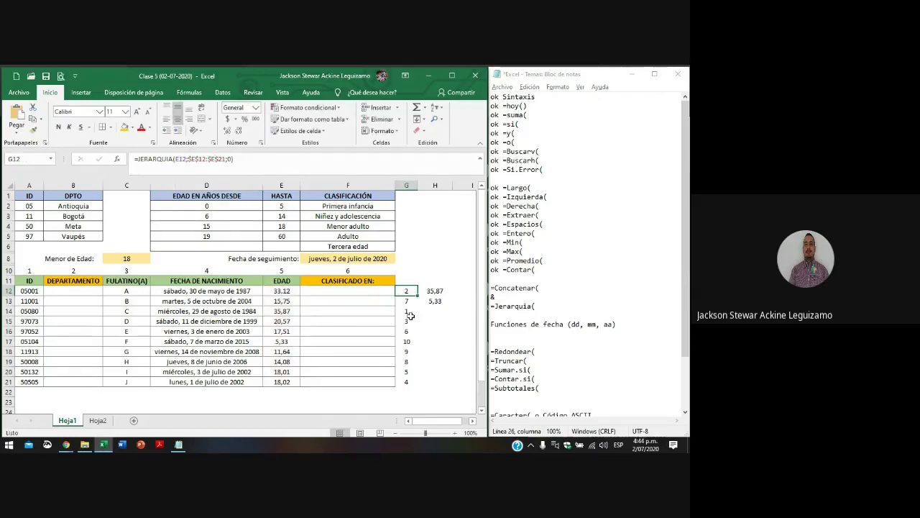
- Remove the dollar signs from the range in the G12 JERARQUIA formula so it reads E12:E21
left_click(191, 159)
key("BackSpace")
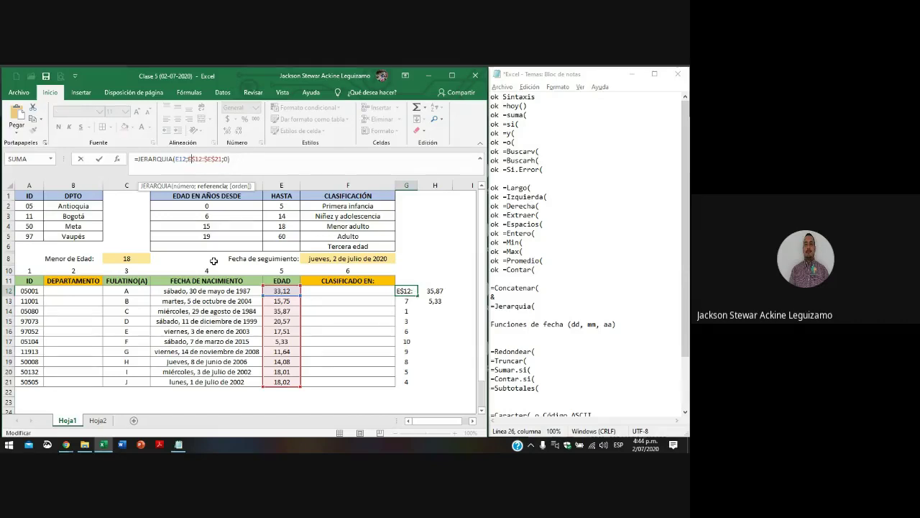
key("Right")
key("Right")
key("BackSpace")
key("Right")
key("Right")
key("Right")
key("Right")
key("BackSpace")
key("Right")
key("Right")
key("Right")
key("BackSpace")
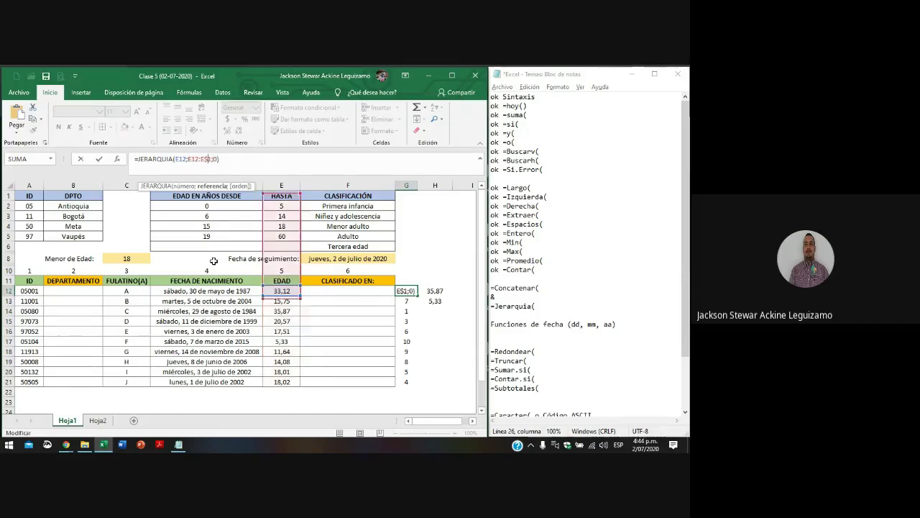
key("BackSpace")
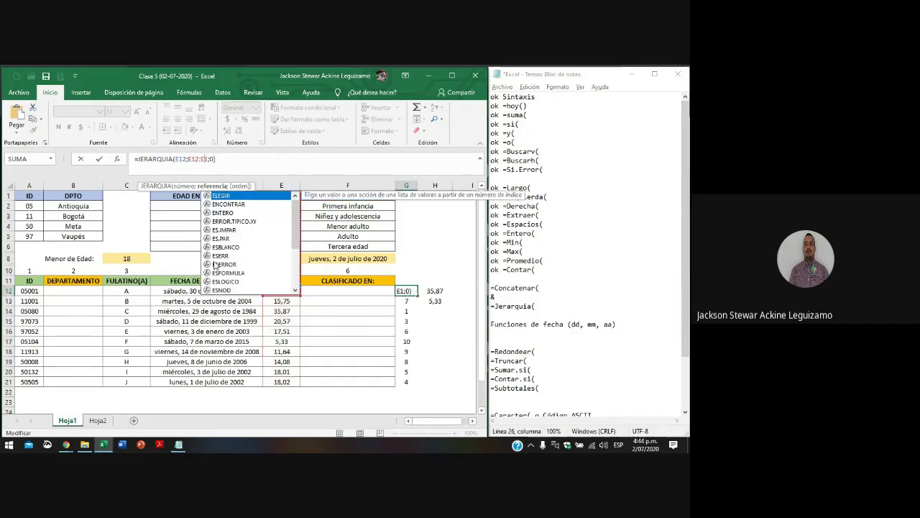
type("2")
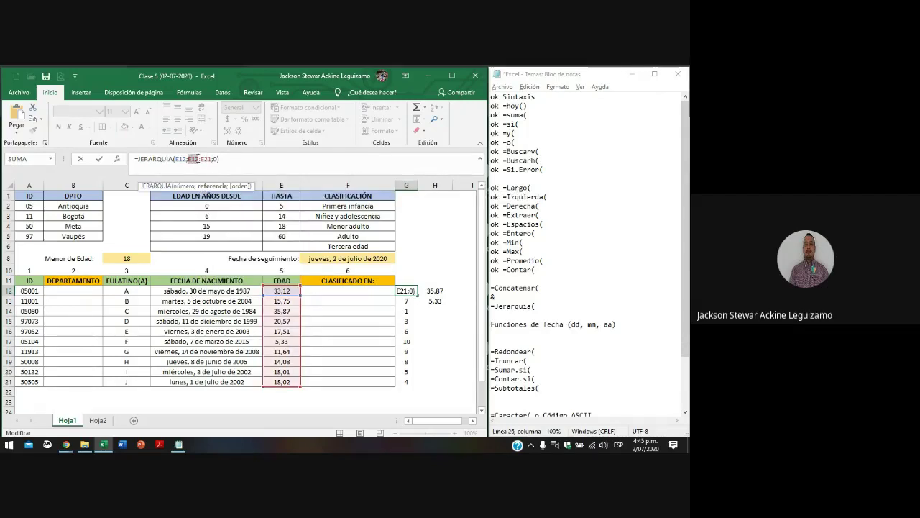
- Cycle through the reference types on the G12 formula's range and leave it absolute as $E$12:$E$21
double_click(192, 158)
key("F4")
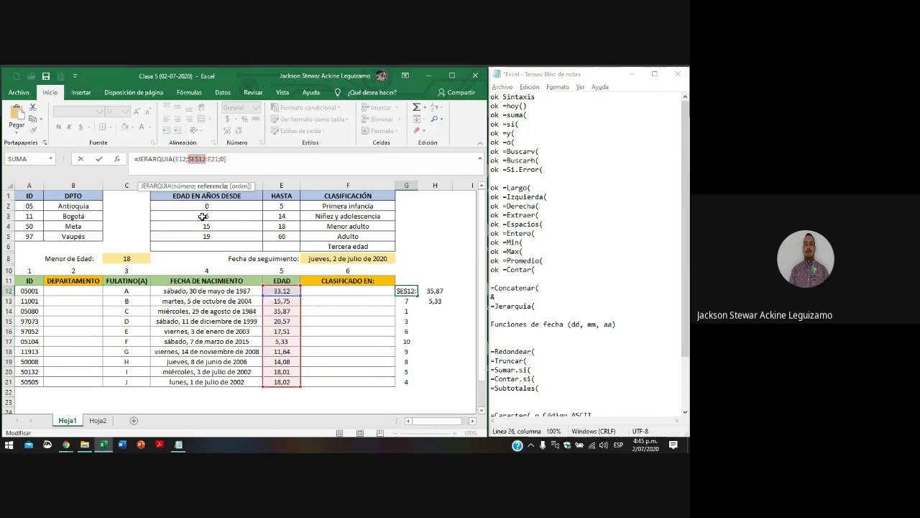
key("F4")
key("F4")
key("F4")
key("F4")
key("F4")
key("F4")
key("F4")
key("F4")
key("ctrl+Return")
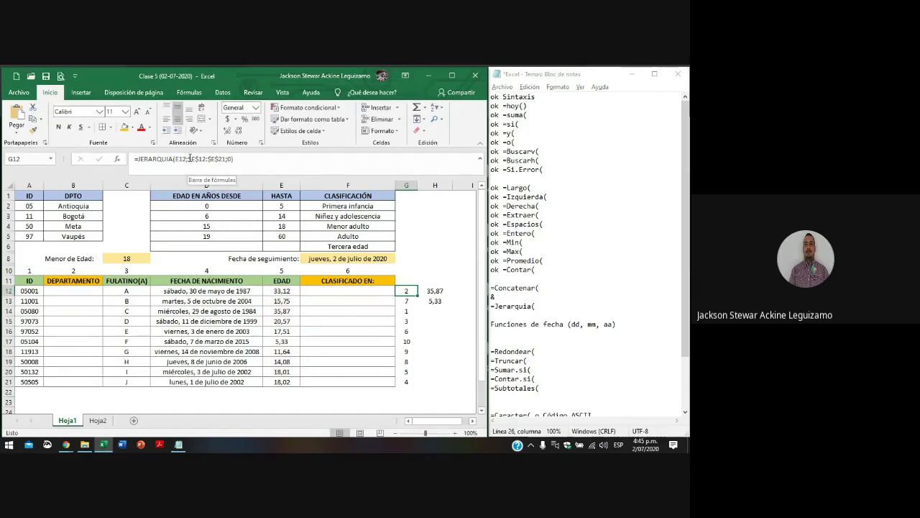
- Highlight the range $E$12:$E$21 inside the G12 JERARQUIA formula to review its absolute references
left_click_drag(188, 159, 228, 158)
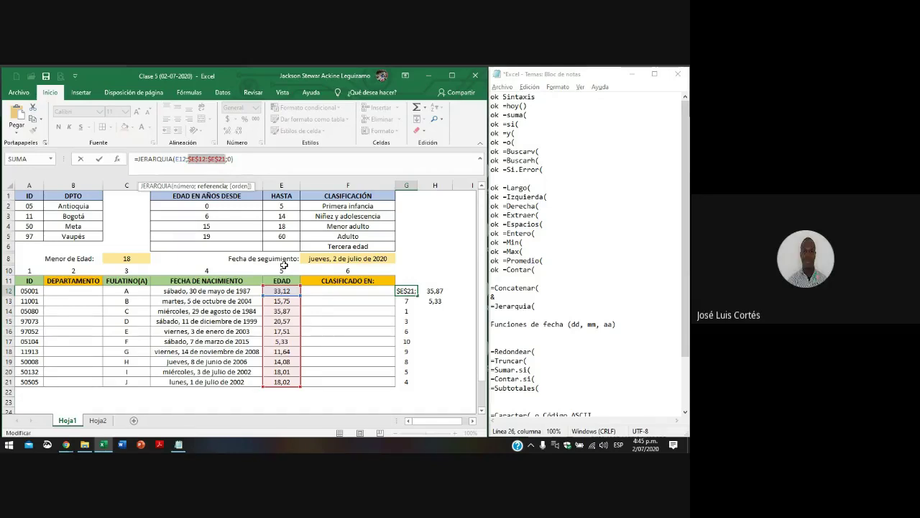
key("ctrl+Return")
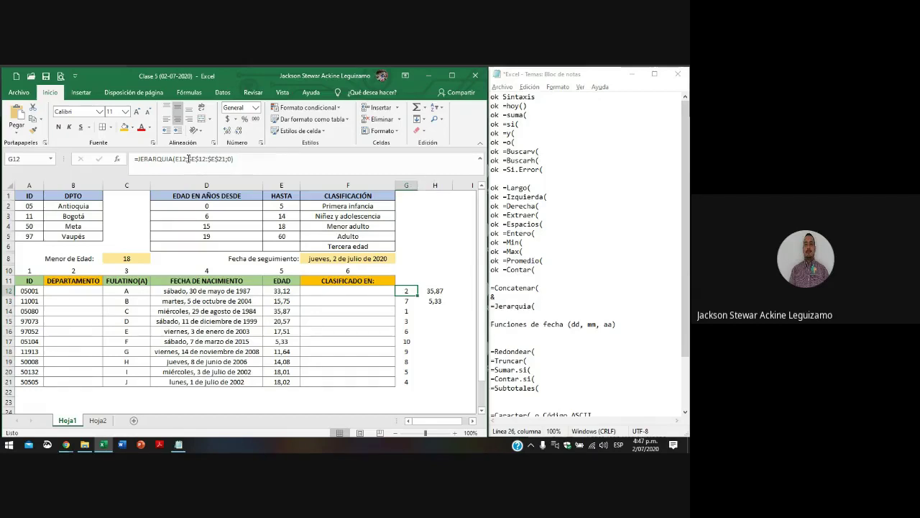
left_click(440, 291)
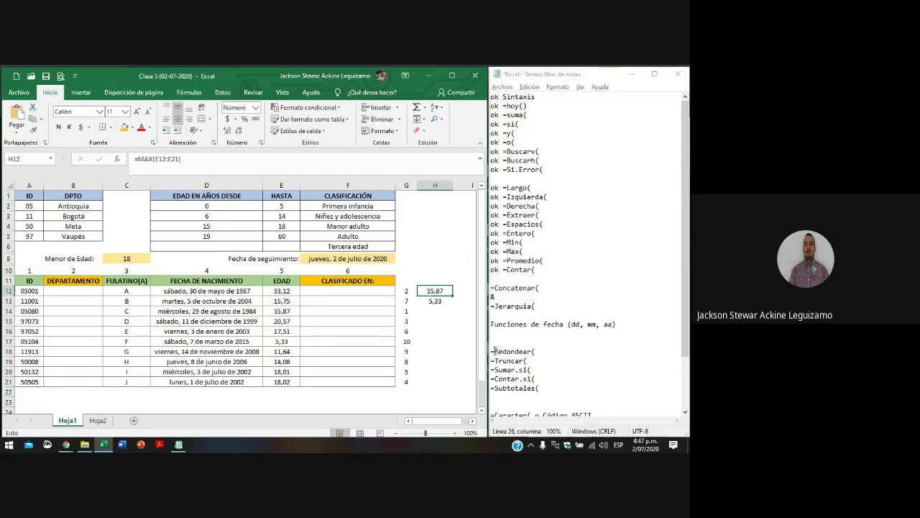
- Move the =Redondear( and =Truncar( entries in the topic list below =Jerarquia(, set off by a blank line
left_click_drag(491, 351, 544, 363)
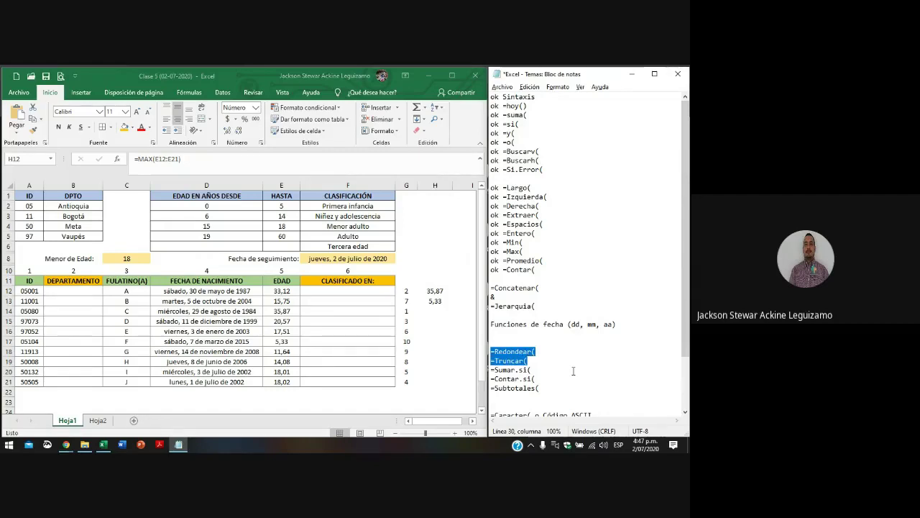
key("ctrl+x")
key("Up")
key("Up")
key("Up")
key("Up")
key("Return")
key("Return")
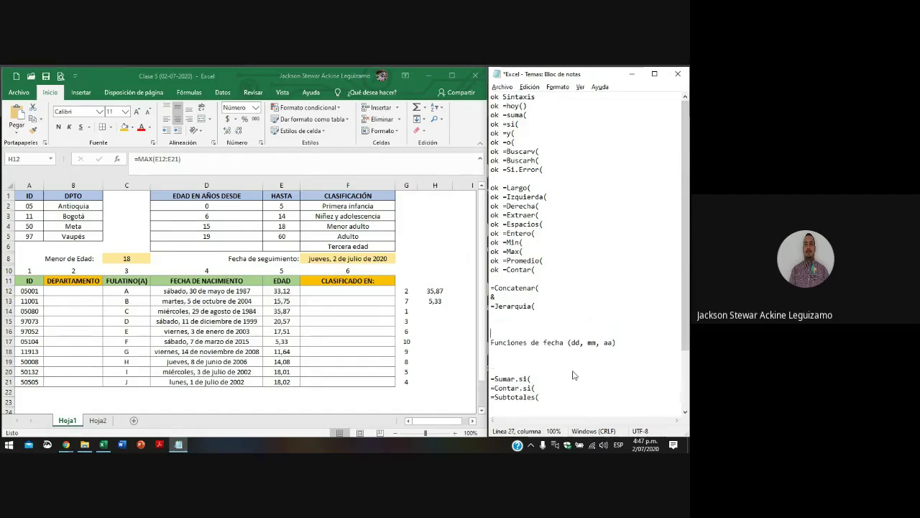
key("Up")
key("ctrl+v")
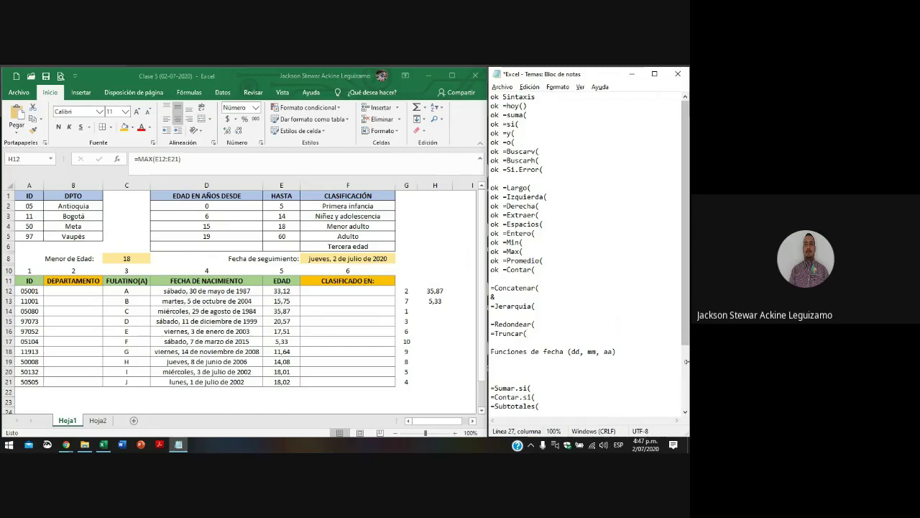
- Clear the MAX and MIN formulas in H12:H13 and the ranking in G12:G21, and undo the deletions
left_click(432, 292)
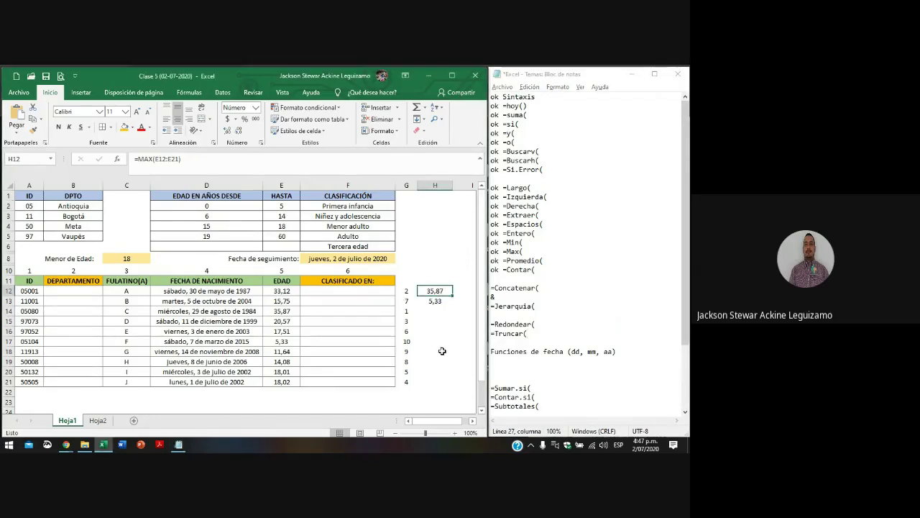
key("shift+Down")
key("Delete")
key("Left")
key("shift+Down")
key("shift+Down")
key("shift+Down")
key("shift+Down")
key("shift+Down")
key("shift+Down")
key("shift+Down")
key("shift+Down")
key("shift+Down")
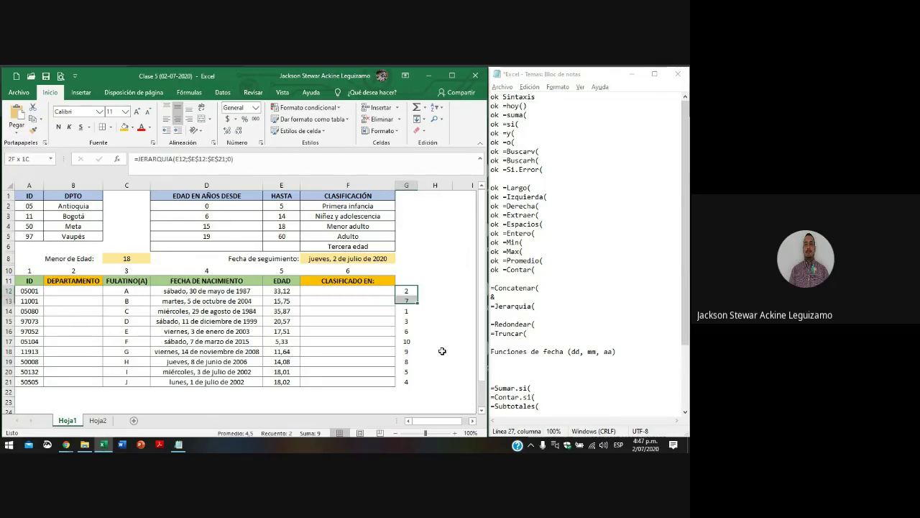
key("Delete")
key("Up")
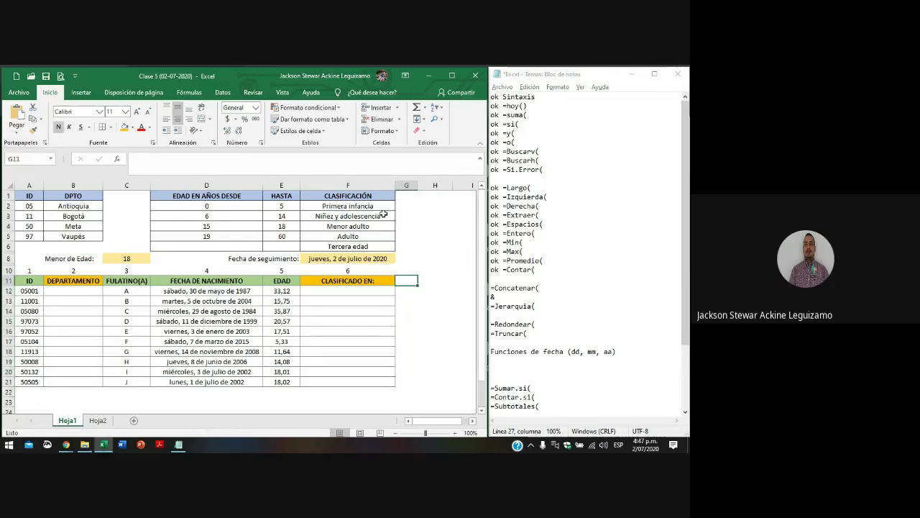
key("ctrl+z")
key("ctrl+z")
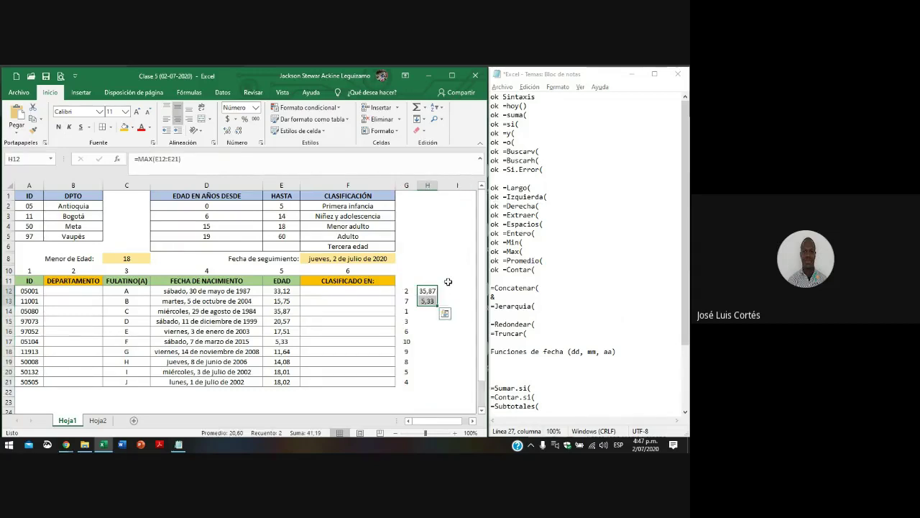
- Rename the department column header in B11 to DPTO
left_click(82, 279)
type("DPTO")
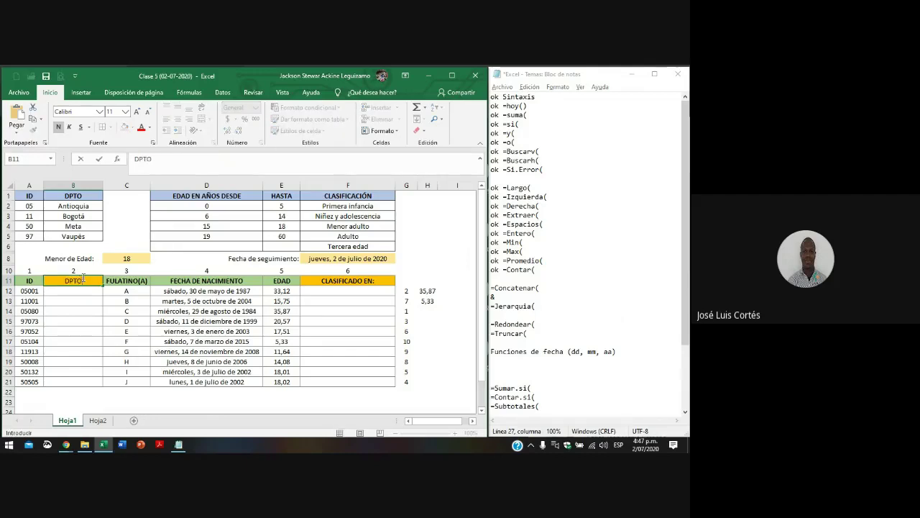
key("Return")
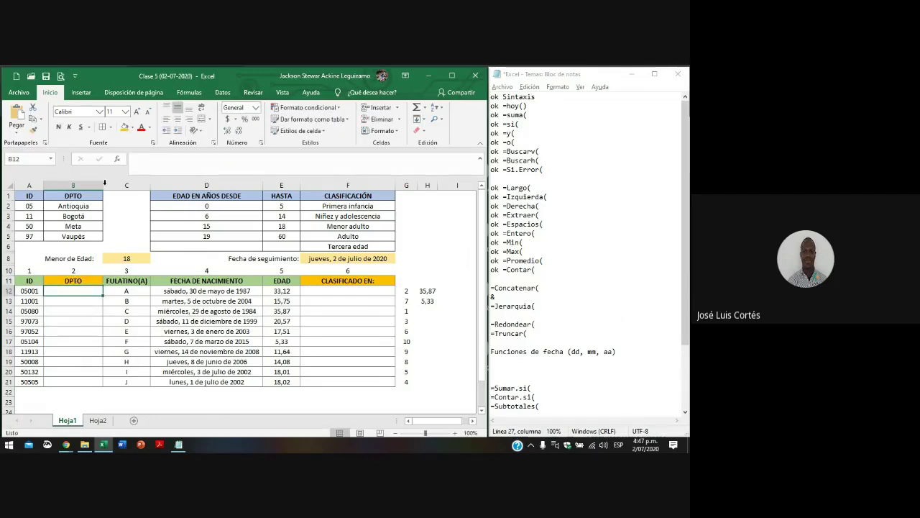
- Narrow column B and right-align the "Menor de Edad:" label in B8
left_click_drag(105, 184, 98, 184)
left_click(76, 257)
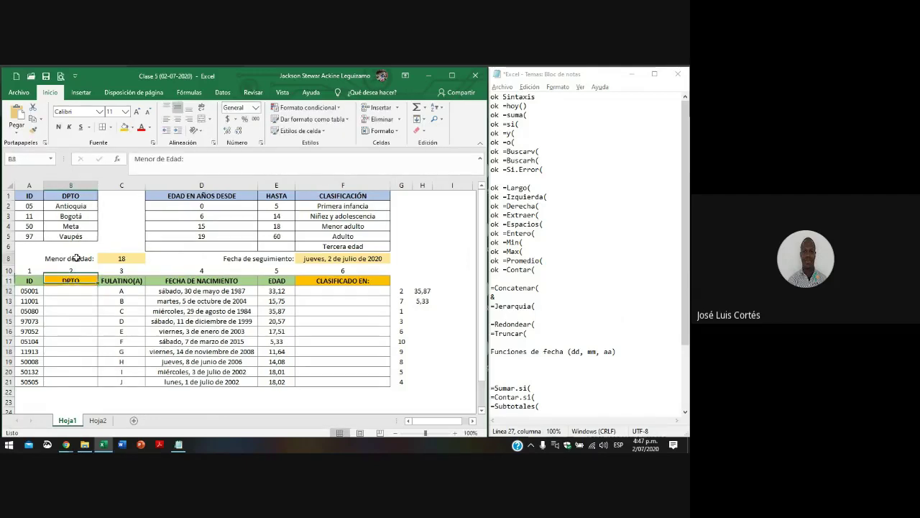
left_click(189, 117)
left_click_drag(98, 185, 135, 185)
left_click(147, 259)
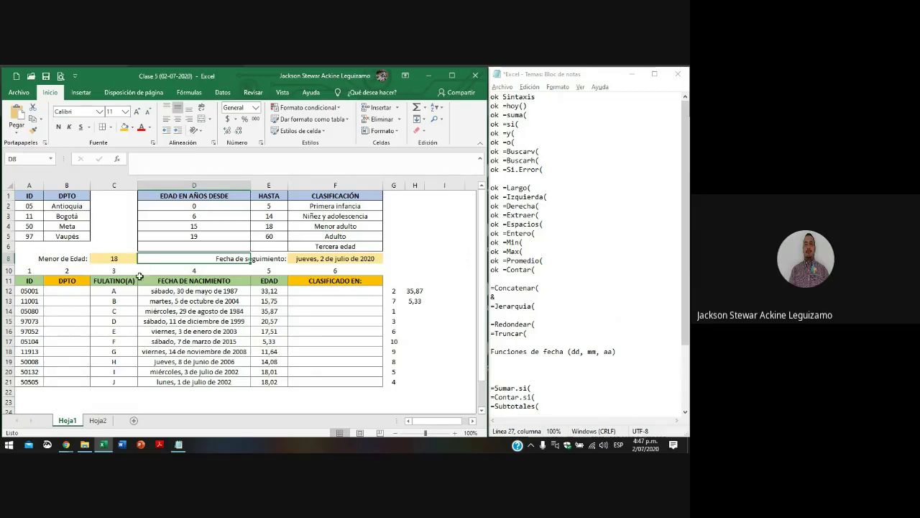
- Shorten the header in C11 to FULATINO and narrow column C
left_click(127, 279)
key("F2")
key("BackSpace")
key("BackSpace")
key("BackSpace")
key("BackSpace")
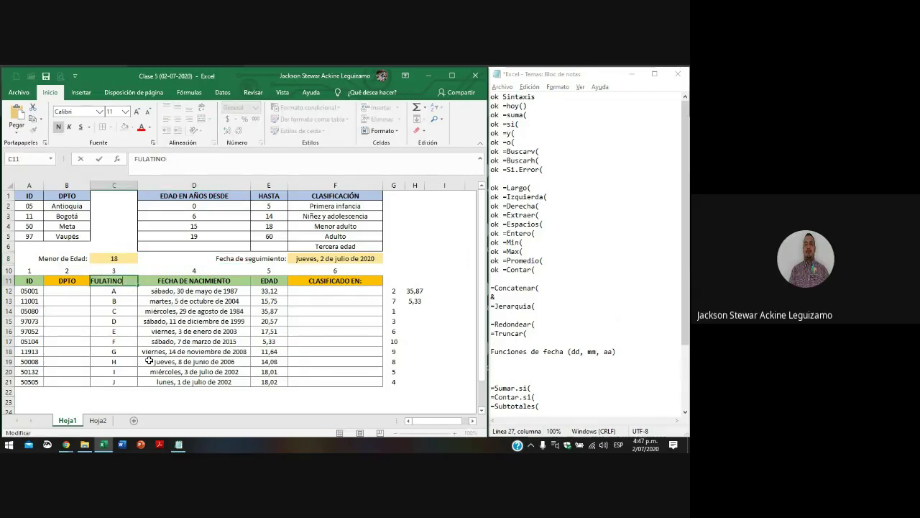
type("o")
key("BackSpace")
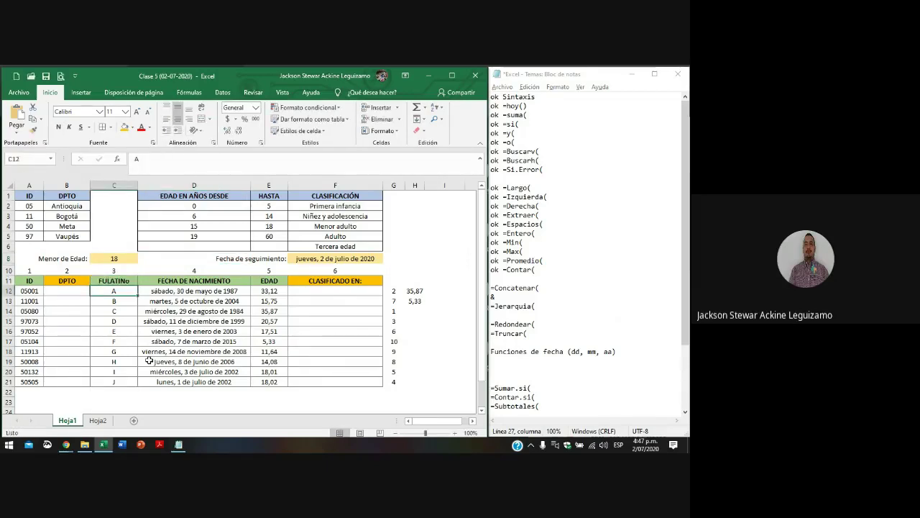
type("O")
key("Return")
left_click_drag(137, 185, 128, 188)
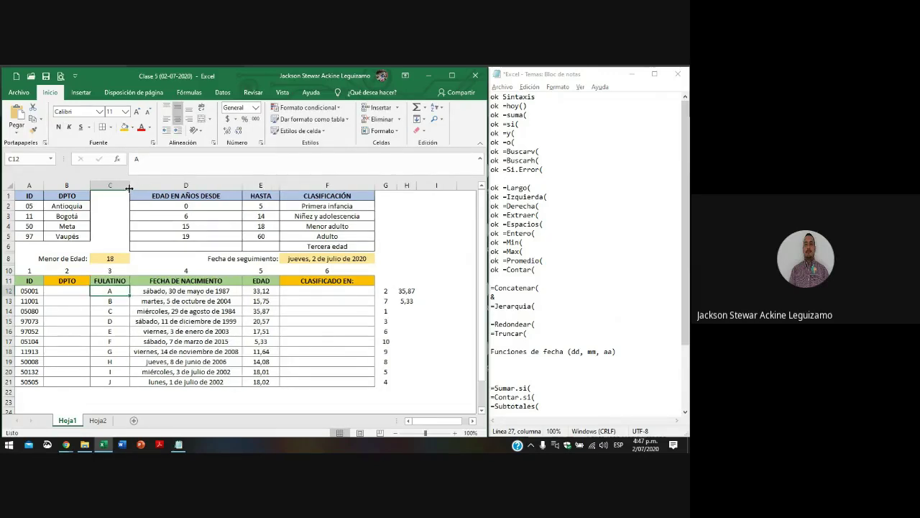
- Enter =REDONDEAR(E12;1) in H12 to round the first age to one decimal
left_click(407, 291)
type("=")
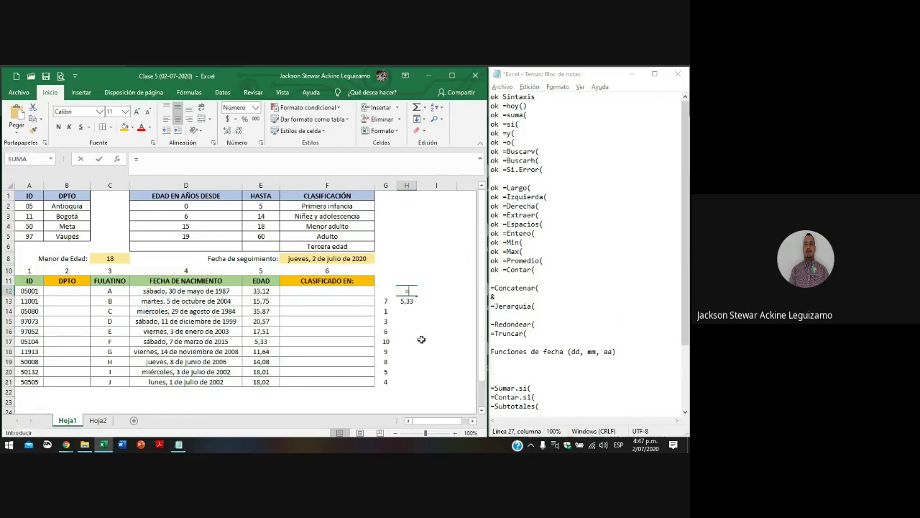
type("REDONDEAR(")
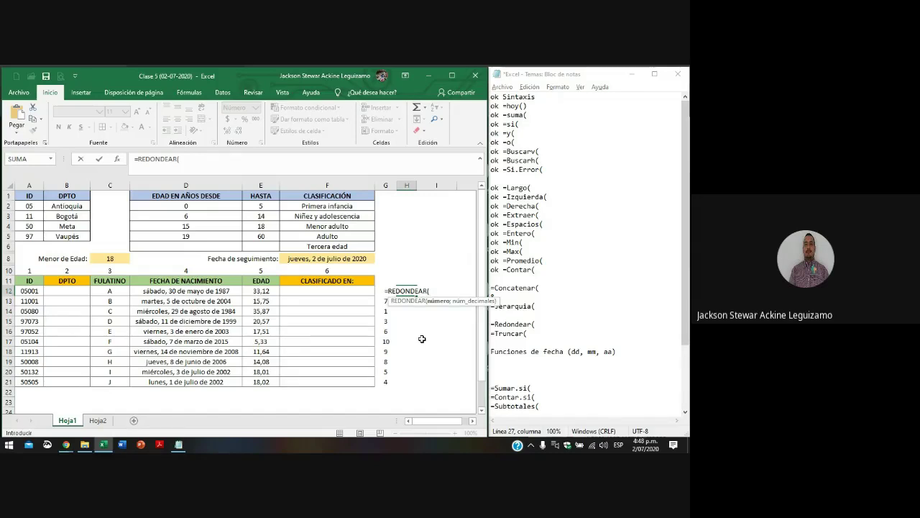
type("87,15")
key("BackSpace")
key("BackSpace")
key("BackSpace")
key("BackSpace")
key("BackSpace")
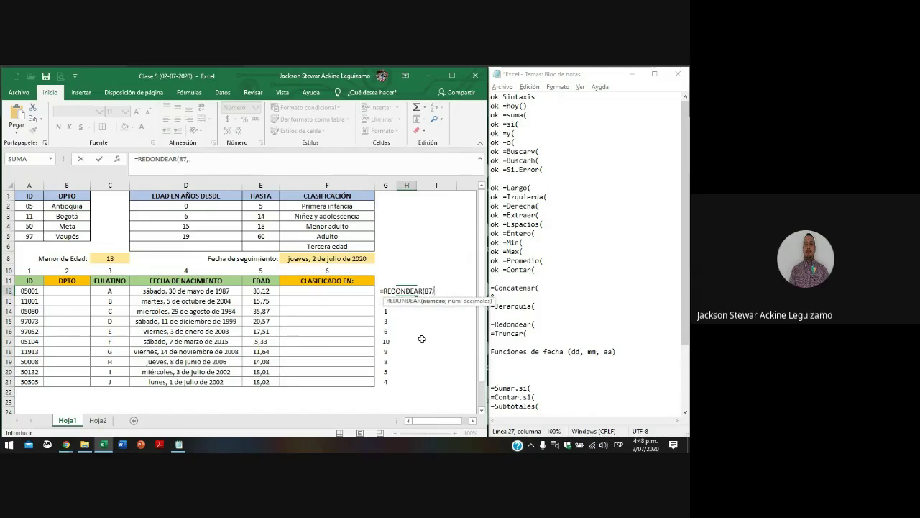
left_click(270, 290)
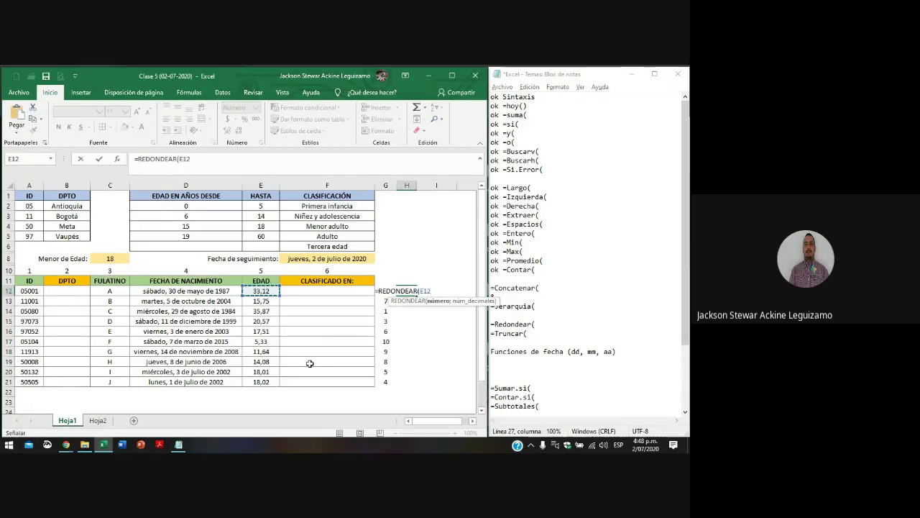
type(";")
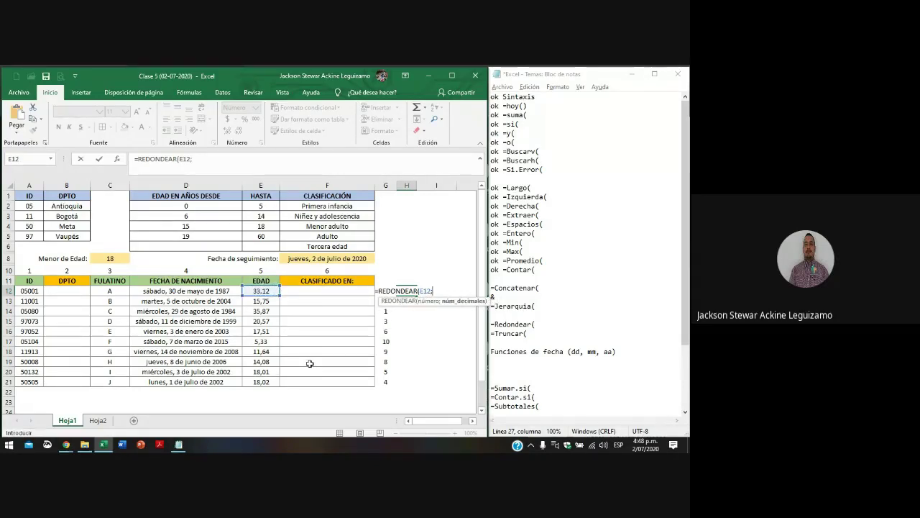
type("1)")
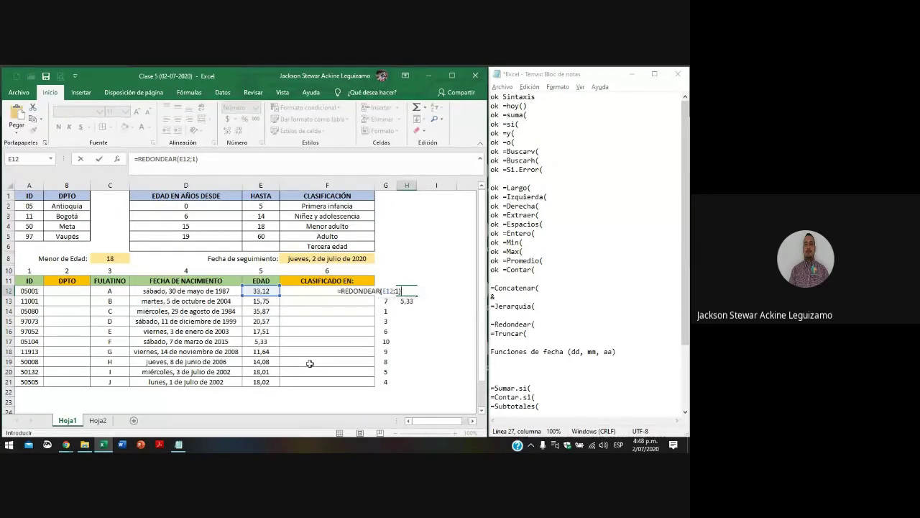
key("Return")
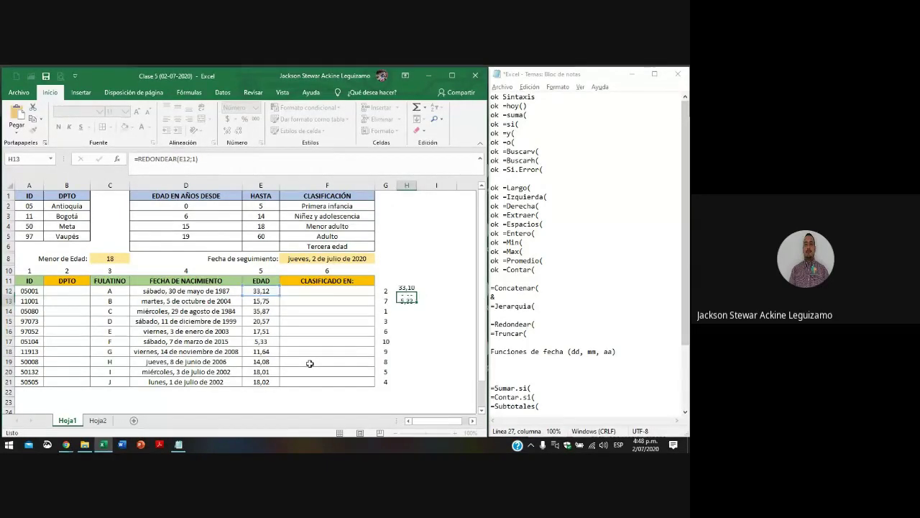
- Fill the rounding formula in H12 down through H21
key("Up")
key("shift+Down")
key("shift+Down")
key("shift+Down")
key("shift+Down")
key("shift+Down")
key("shift+Down")
key("shift+Down")
key("shift+Down")
key("shift+Down")
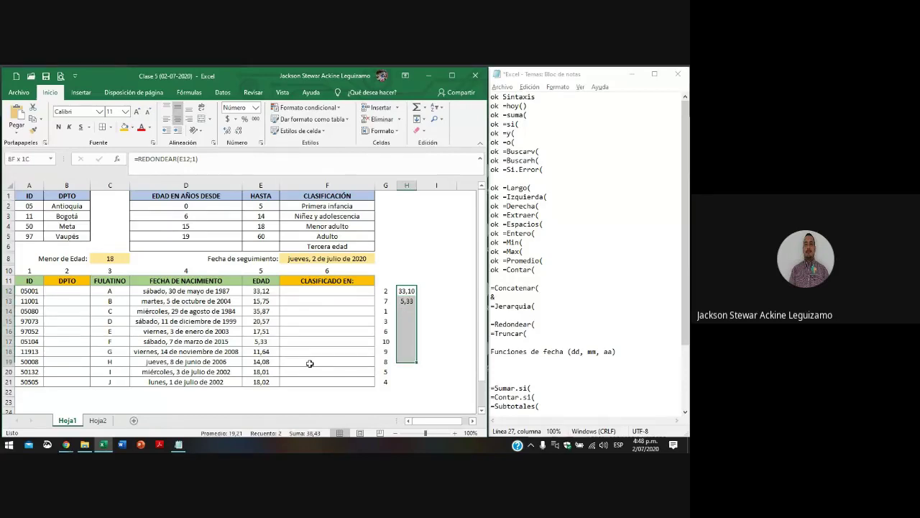
key("ctrl+d")
key("shift+BackSpace")
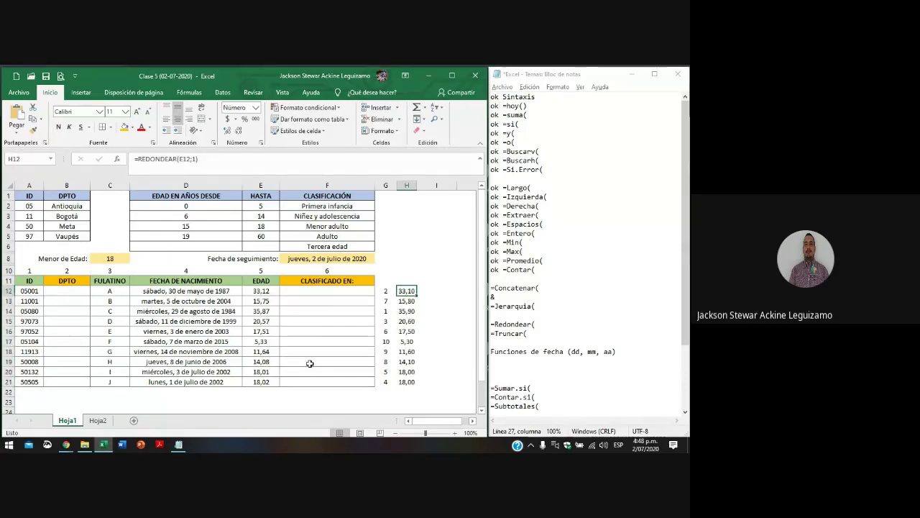
- Check the number format of H12:H21 and the arguments of the rounding formula in H12
left_click_drag(400, 291, 404, 381)
key("ctrl+1")
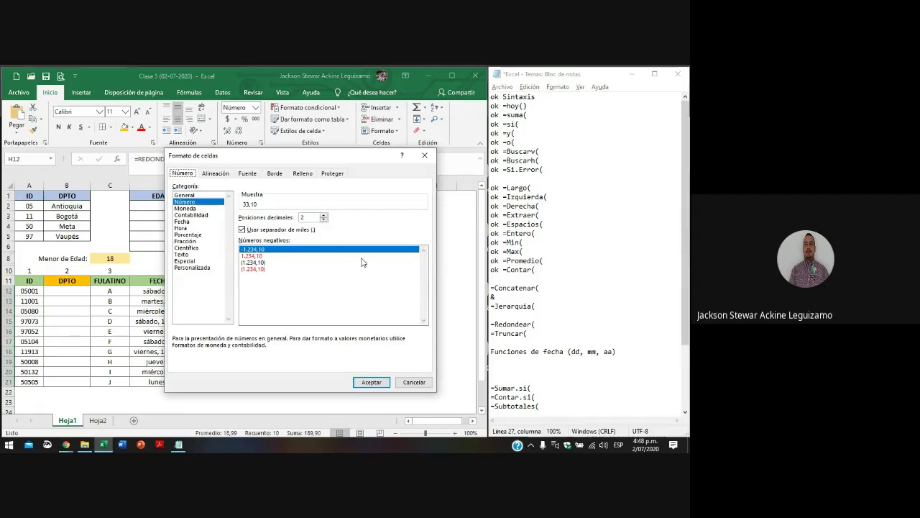
key("Return")
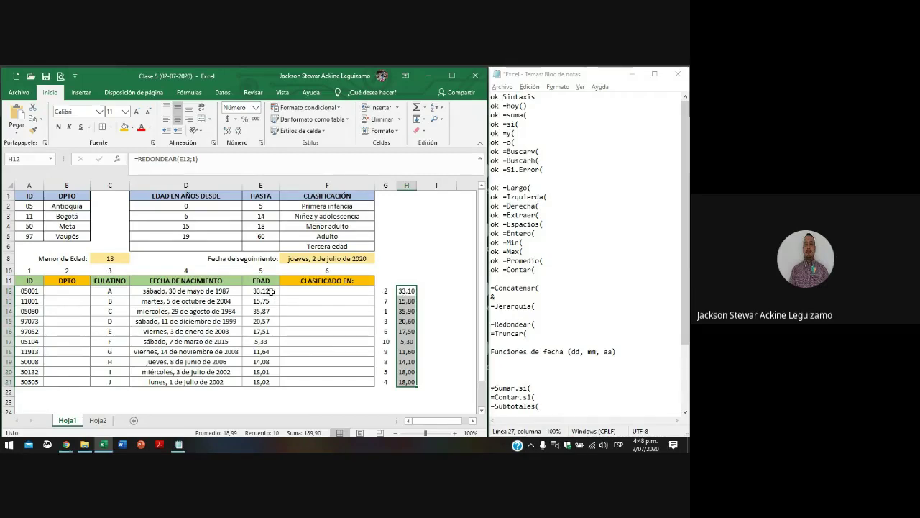
left_click(408, 292)
key("F2")
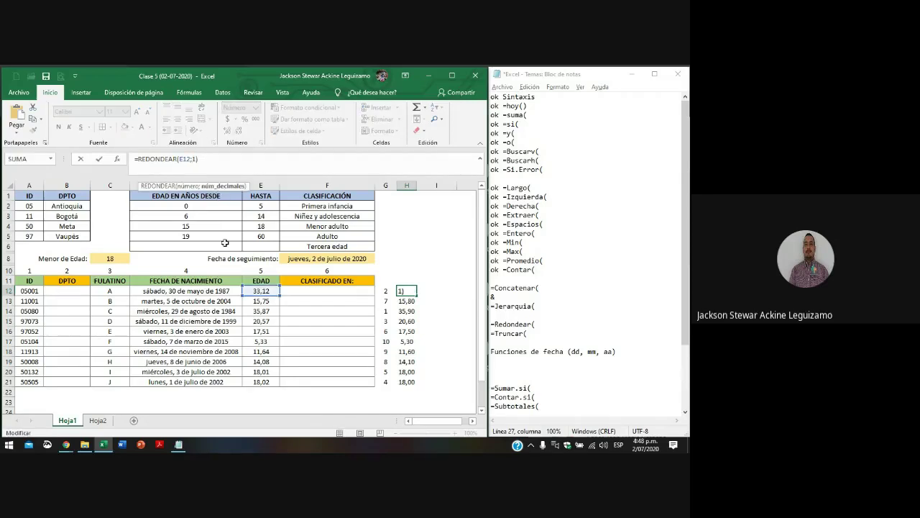
left_click_drag(263, 290, 264, 370)
key("Escape")
- Display the ages in E12:E21 with five decimals
left_click_drag(260, 290, 263, 381)
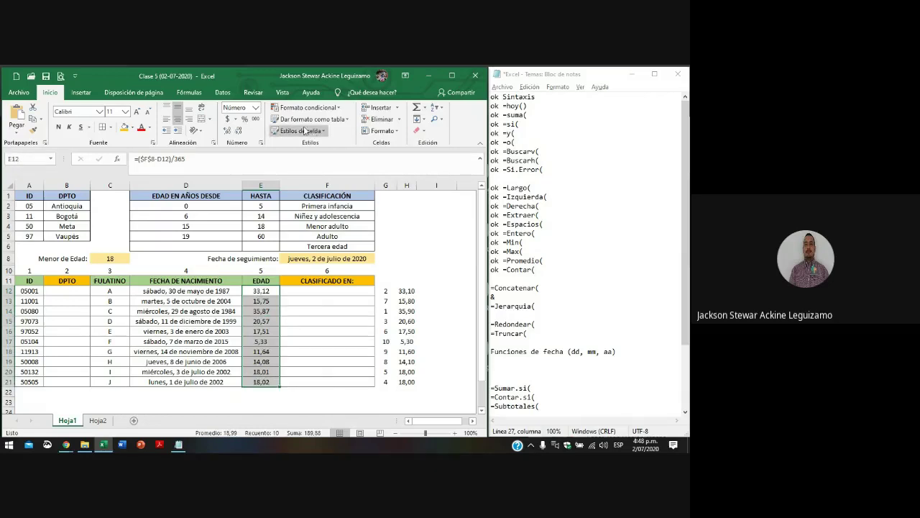
left_click(227, 131)
left_click(227, 131)
left_click(227, 131)
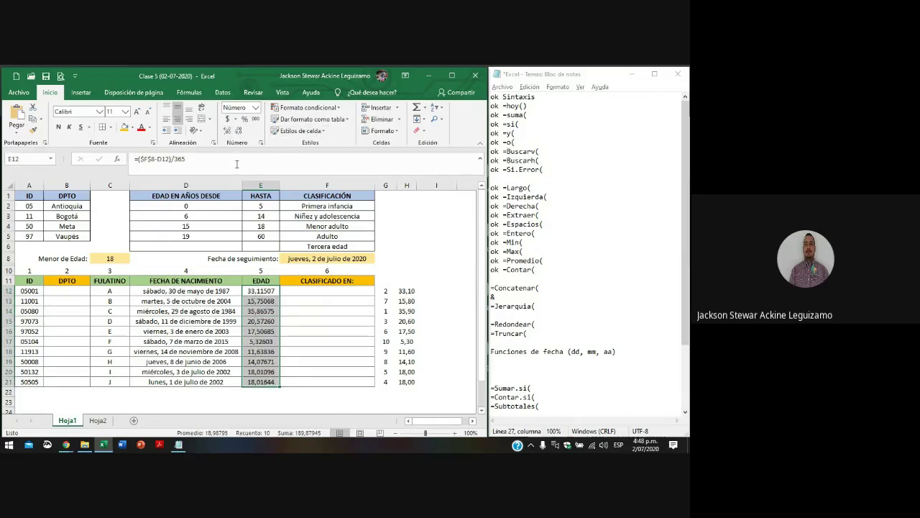
- Change the rounding in H12 to two decimals and fill the formula down to H21
left_click(406, 290)
left_click(195, 158)
key("BackSpace")
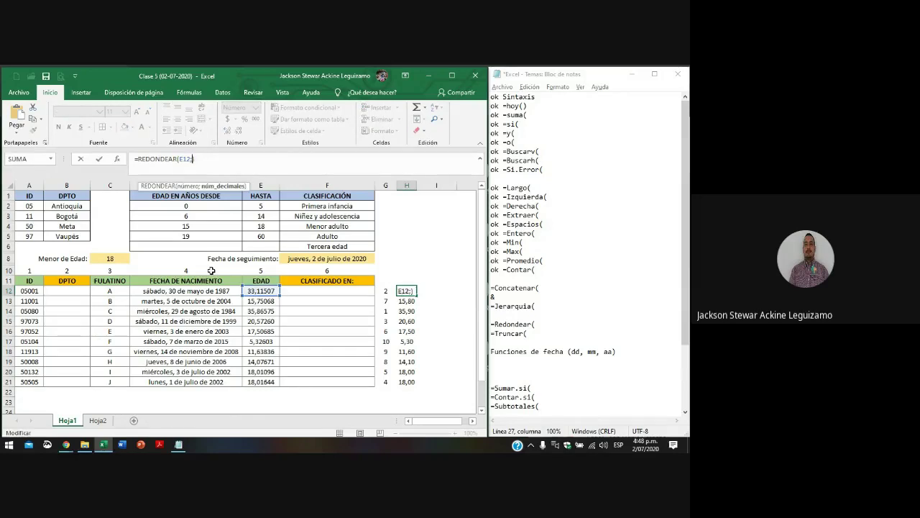
type("2")
key("Return")
key("Up")
key("ctrl+shift+Down")
key("ctrl+j")
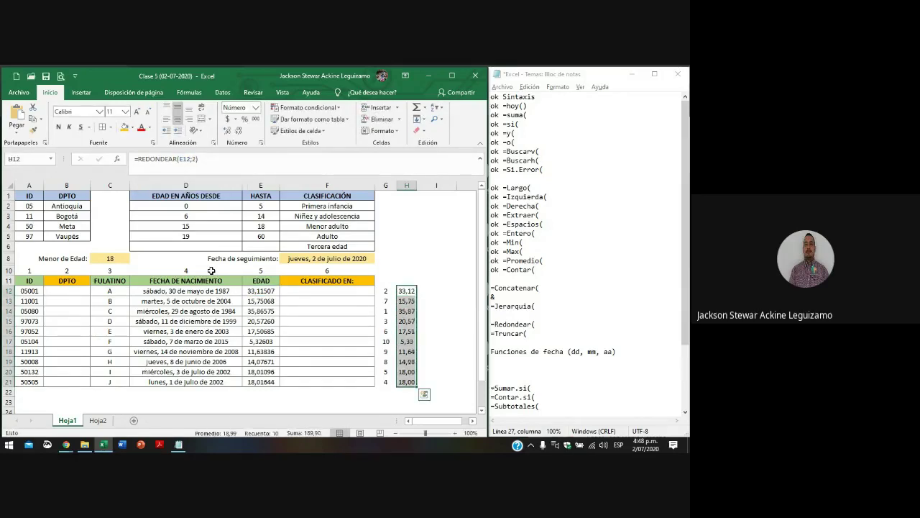
key("Up")
key("Down")
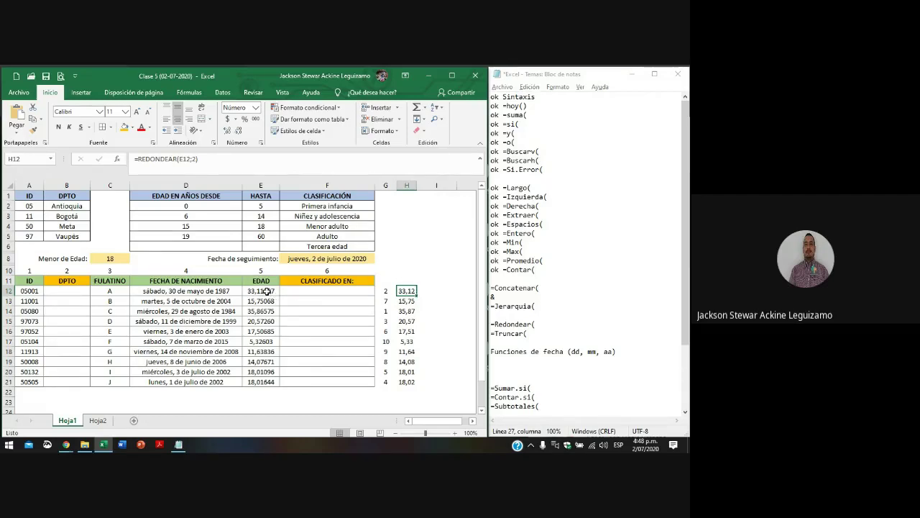
- Increase the displayed decimals of the rounded ages in H12:H21 to nine
left_click_drag(408, 289, 407, 382)
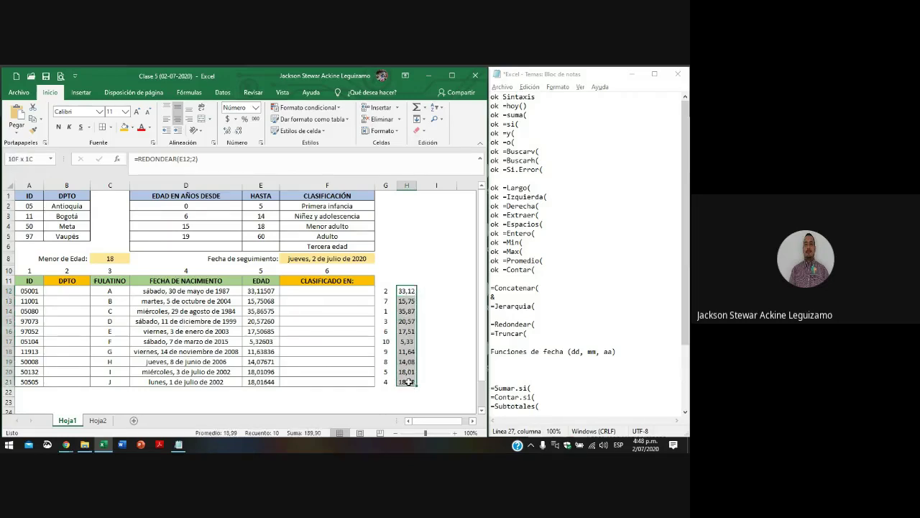
left_click(227, 132)
left_click(227, 131)
left_click(227, 131)
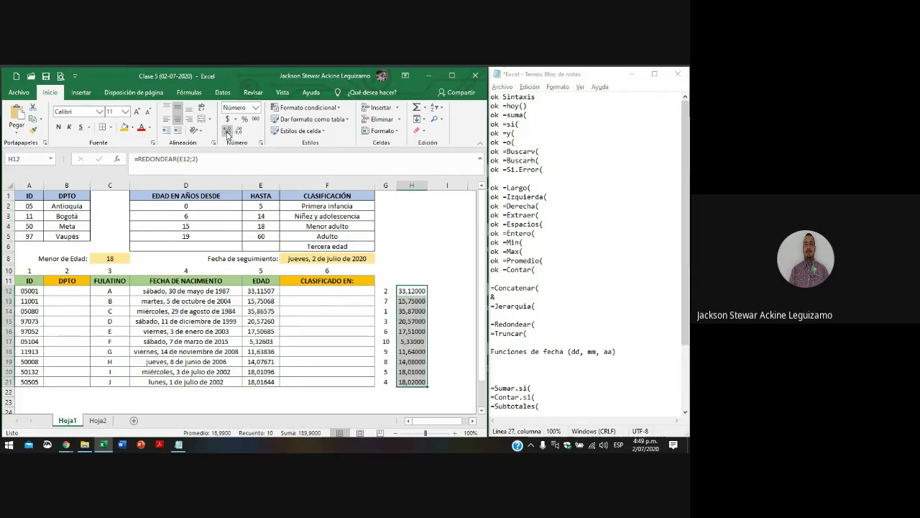
left_click(227, 132)
left_click(227, 132)
left_click(227, 132)
left_click(227, 131)
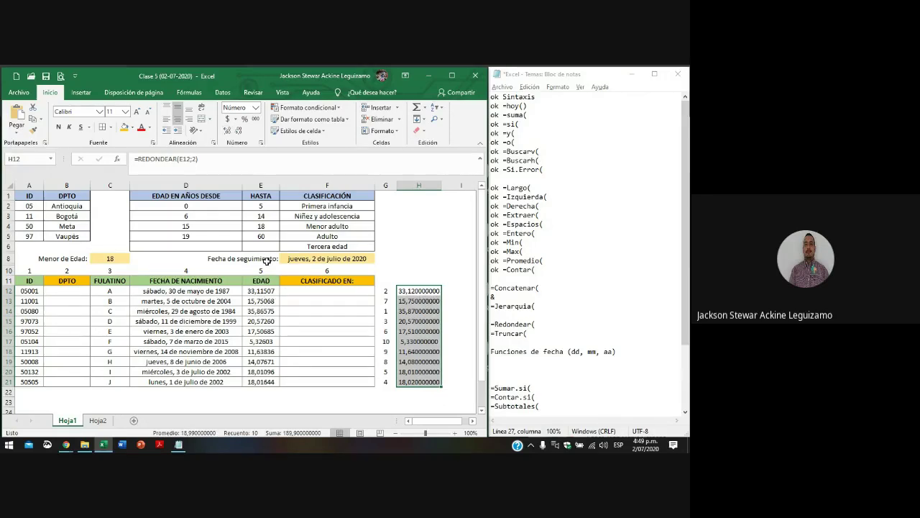
- Reduce the displayed decimals of H12:H21 to two and narrow column H
left_click(238, 132)
left_click(238, 131)
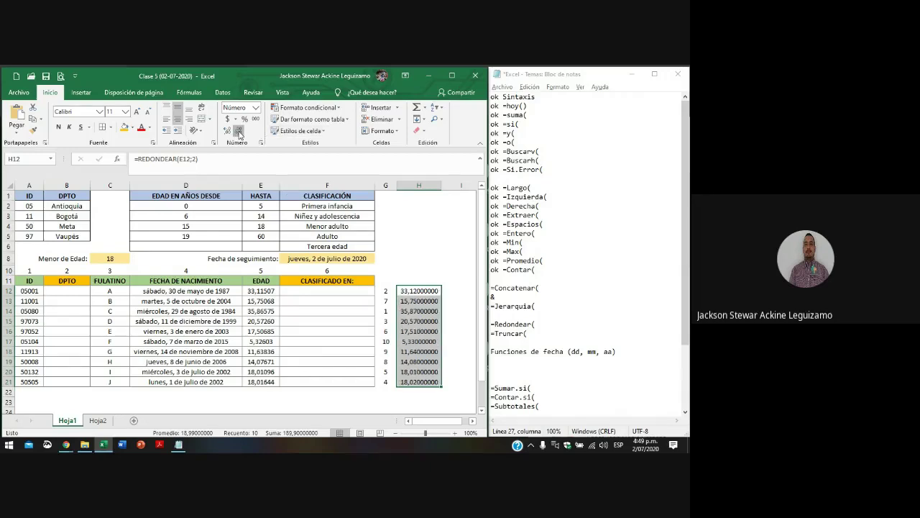
left_click(238, 132)
left_click(238, 132)
left_click(238, 132)
left_click(238, 132)
left_click(238, 132)
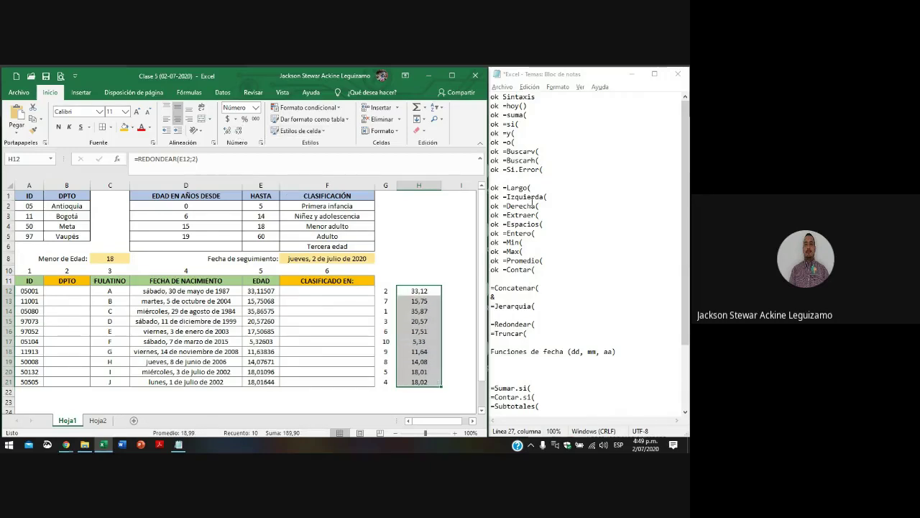
left_click_drag(441, 186, 431, 186)
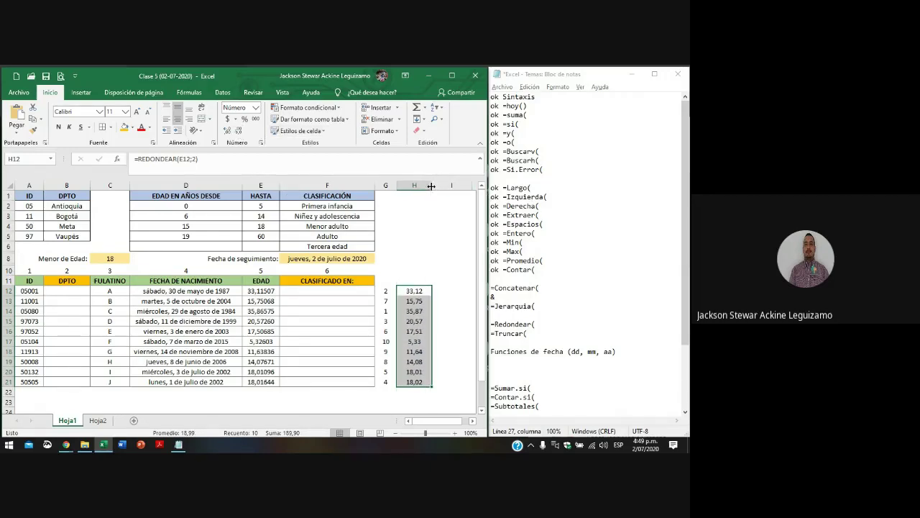
- Change the rounding formulas in H12:H21 to zero decimals
left_click(192, 158)
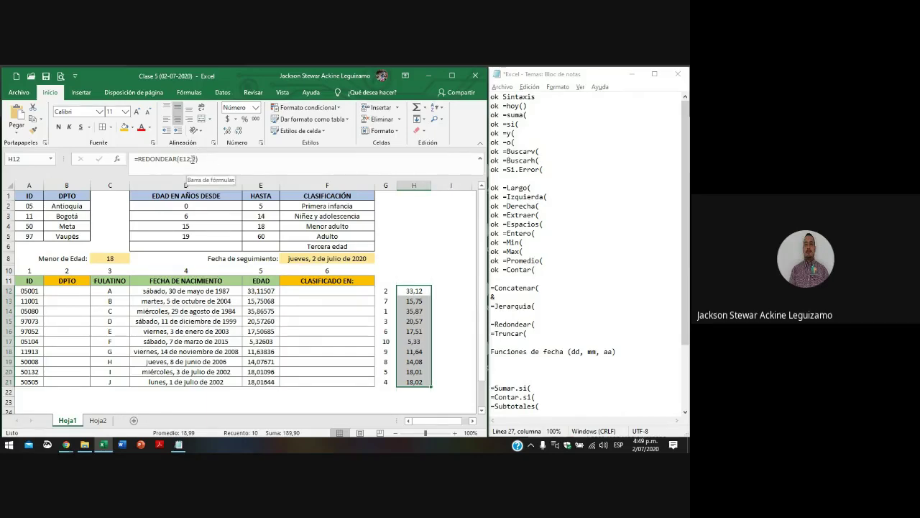
key("Delete")
type("0")
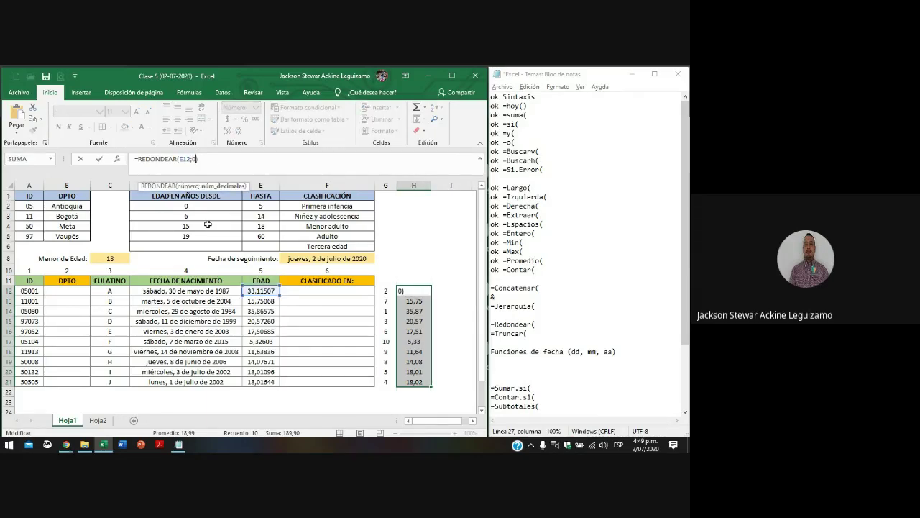
key("Return")
key("ctrl+j")
key("Up")
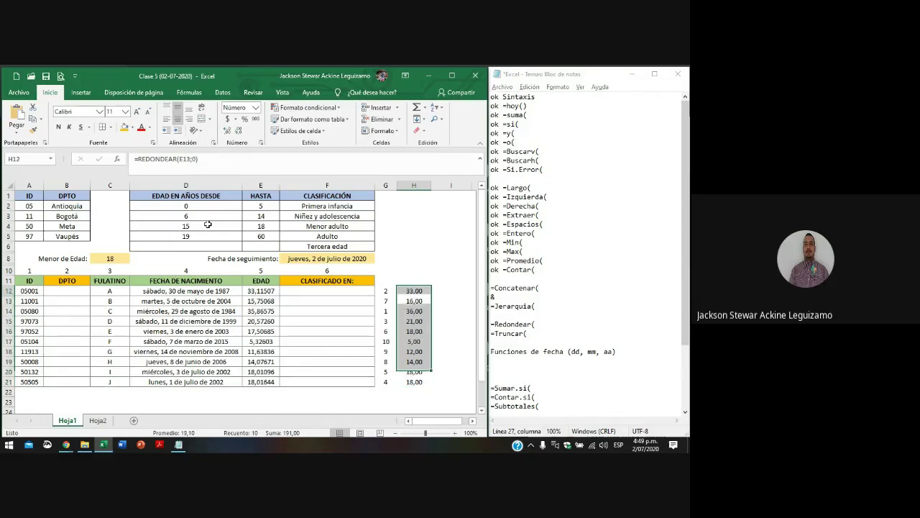
key("Down")
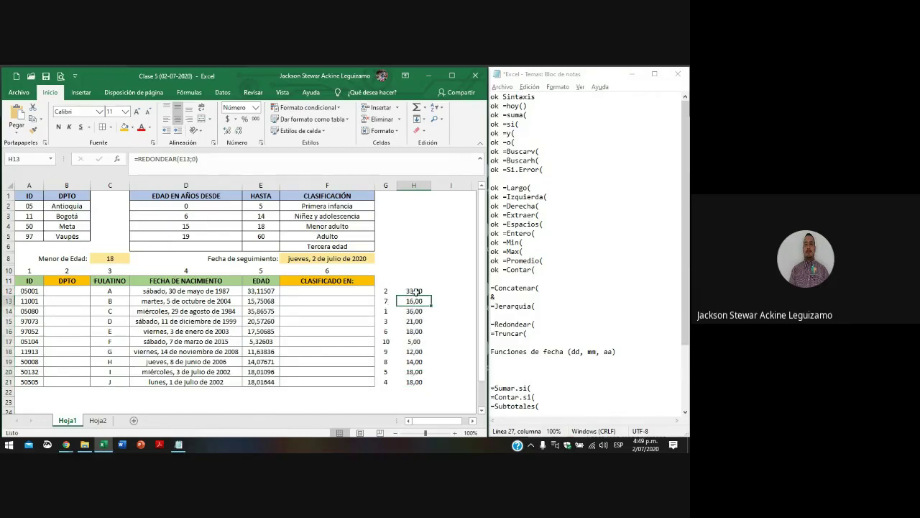
- Try wrapping the age formula in E12 in REDONDEAR with zero decimals, and undo the change
left_click(417, 291)
left_click(262, 292)
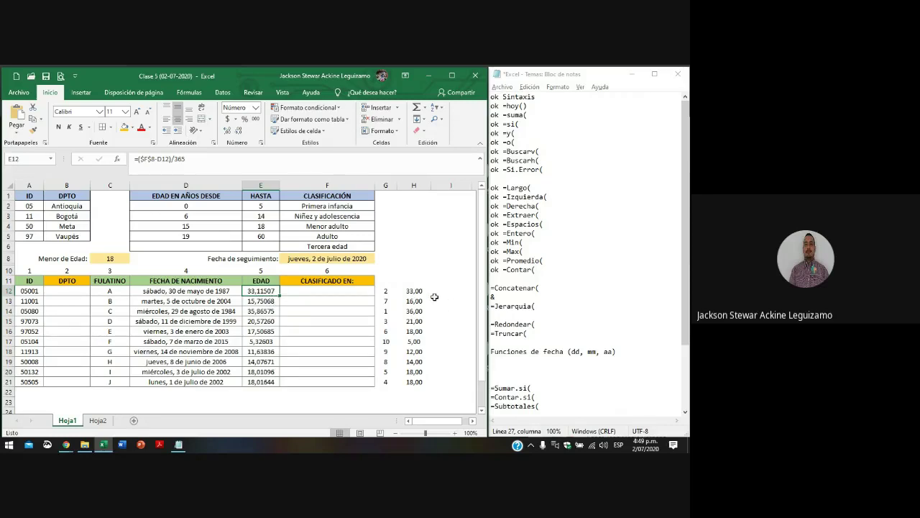
double_click(255, 294)
type("REDONDEAR(")
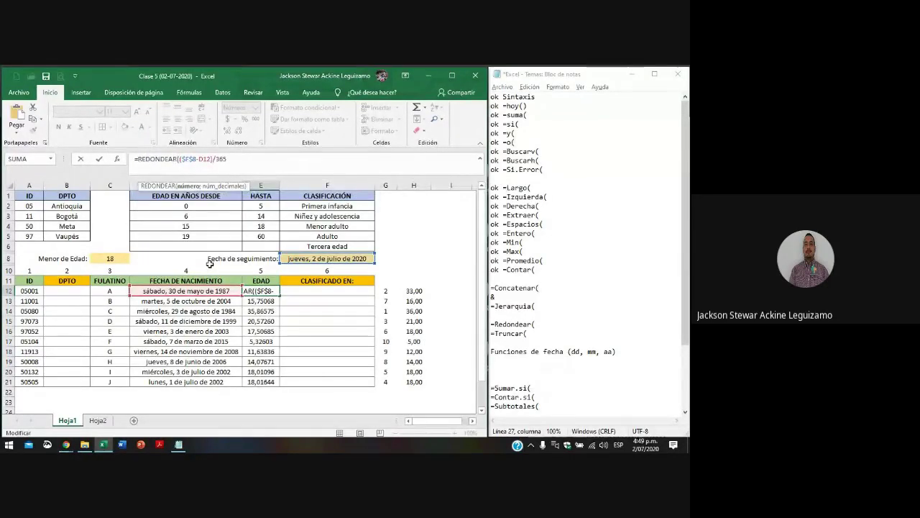
key("End")
type(";")
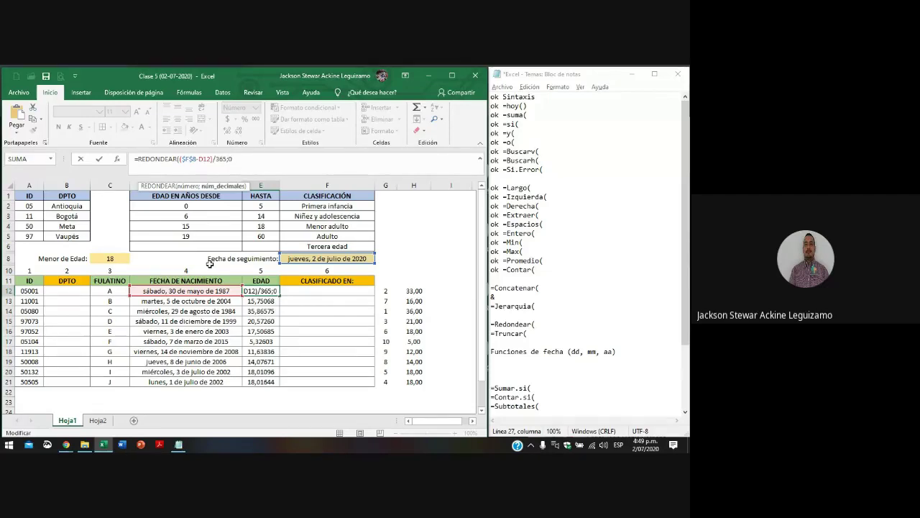
type("0")
key("Return")
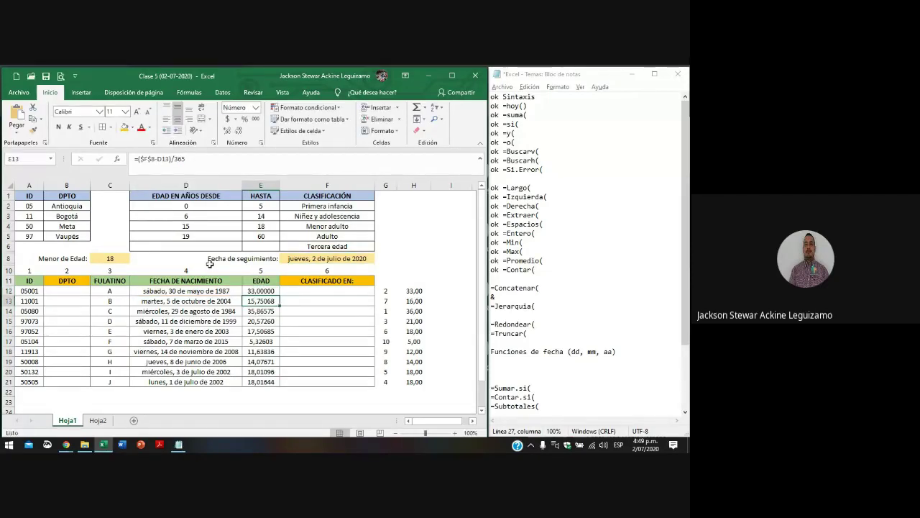
key("ctrl+z")
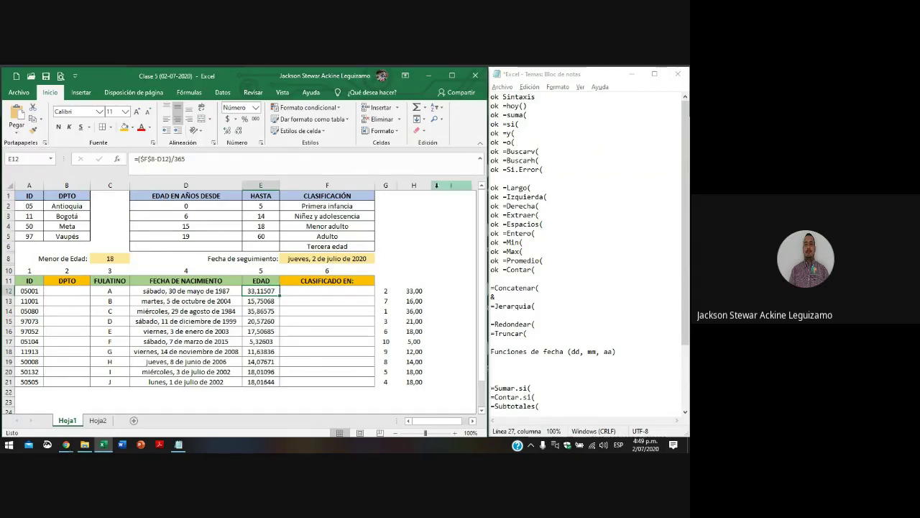
- Narrow column H and enter =TRUNCAR(E12;1) in I12 to truncate the first age to one decimal
left_click_drag(395, 187, 420, 186)
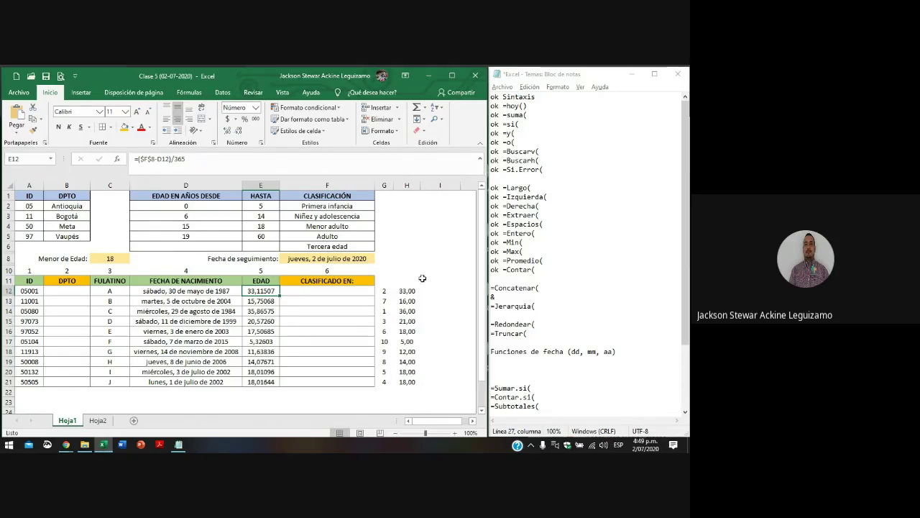
left_click(429, 290)
type("=TRYBCA")
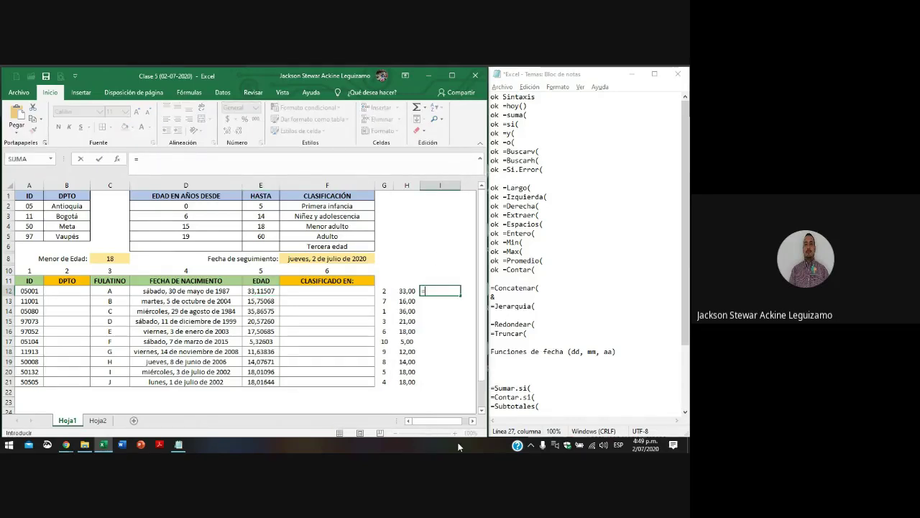
key("BackSpace")
key("BackSpace")
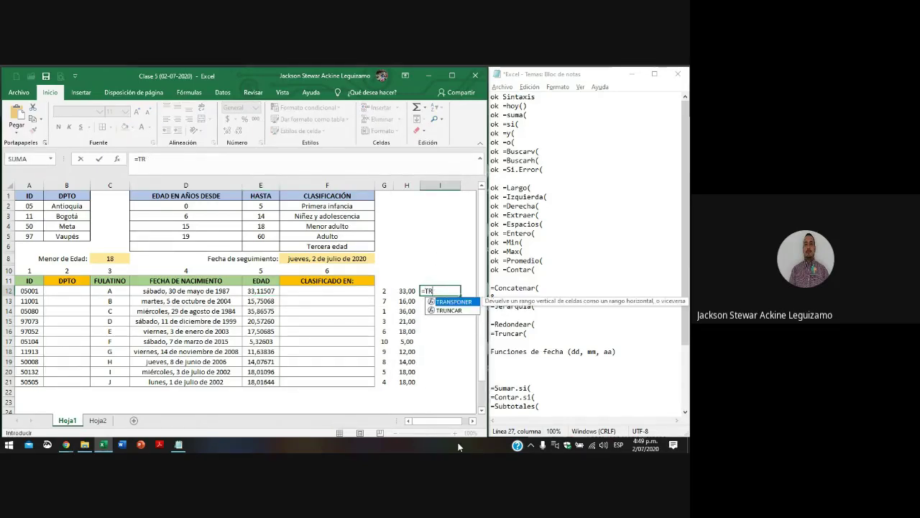
type("UNCAR(")
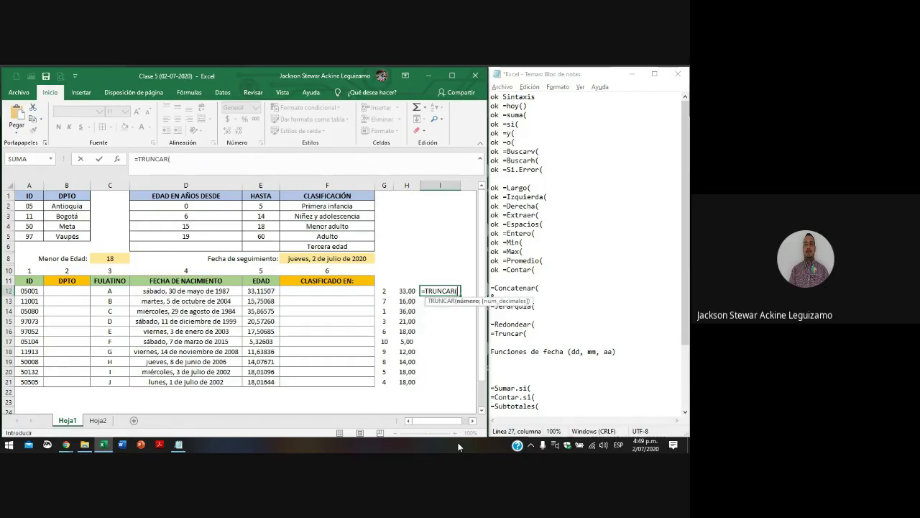
key("Left")
key("Left")
key("Left")
key("Left")
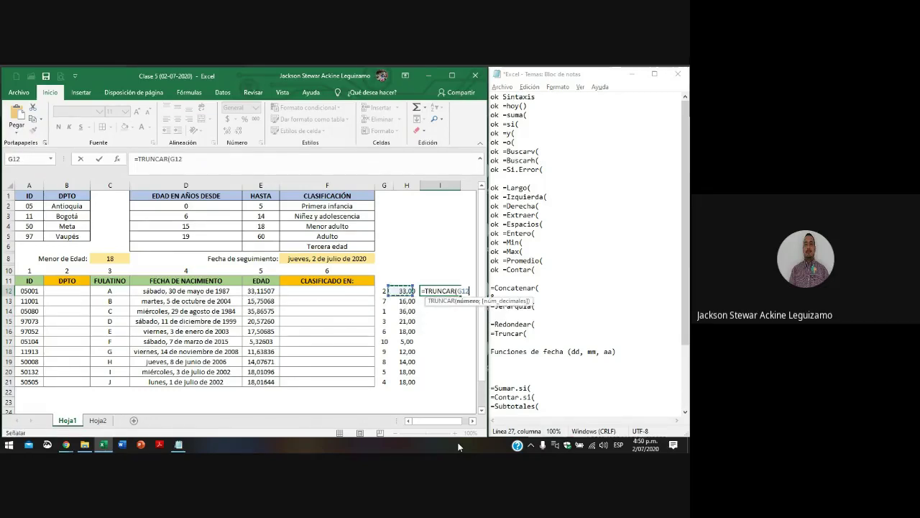
type(";1")
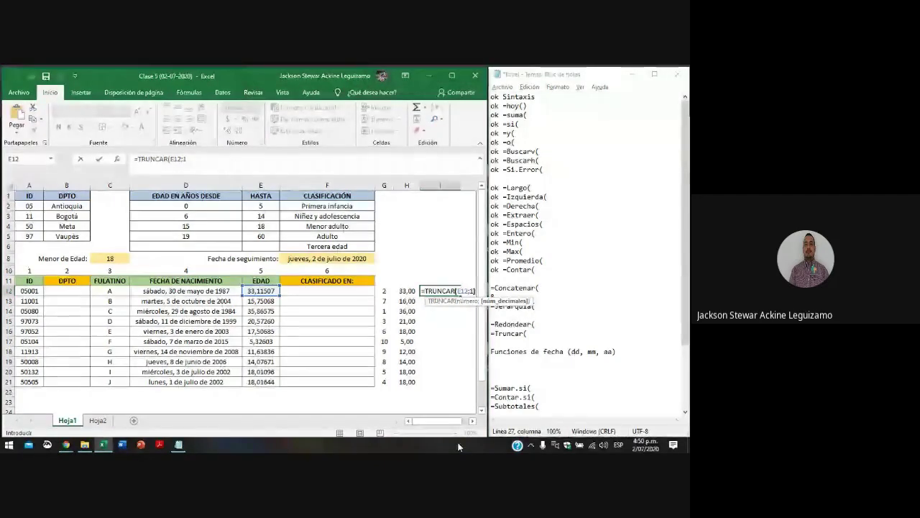
key("ctrl+Return")
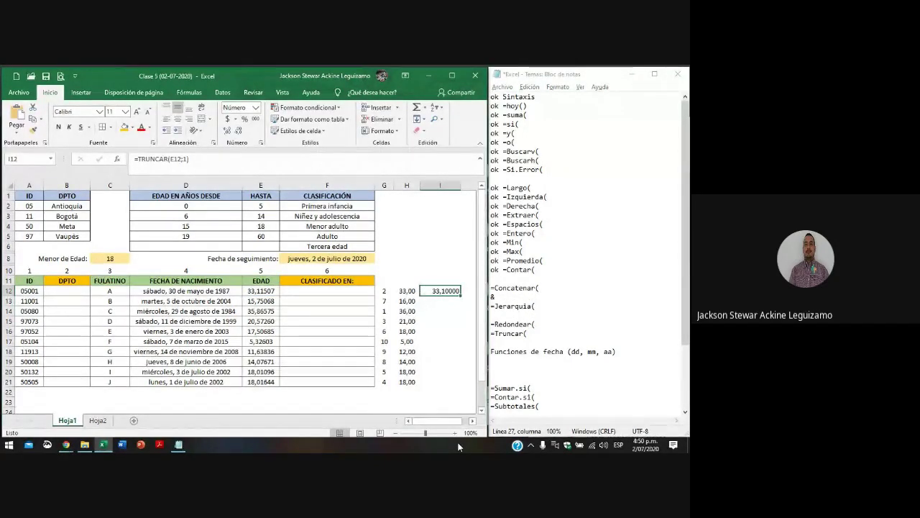
- Change the REDONDEAR formula in H12 to one decimal and fill it down to H21
key("Left")
key("F2")
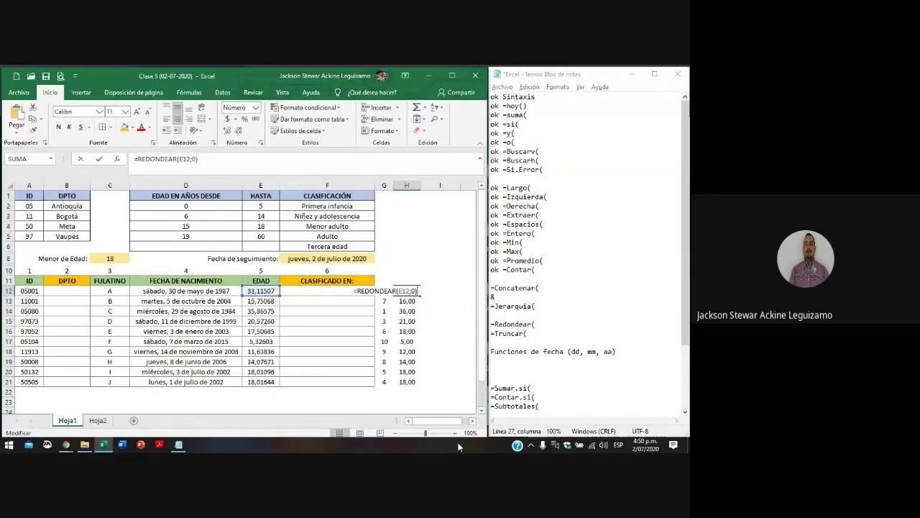
key("BackSpace")
type("1")
key("ctrl+Return")
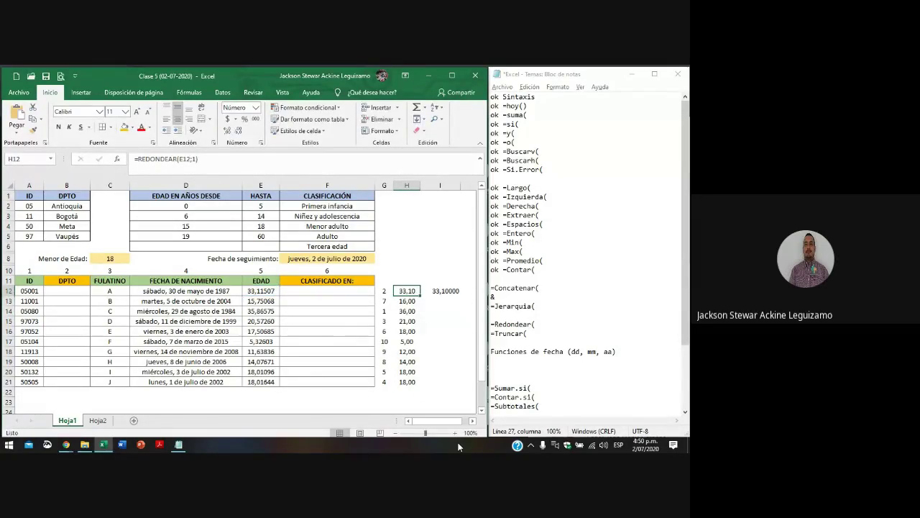
key("ctrl+shift+Down")
key("ctrl+j")
- Fill the TRUNCAR formula from I12 down to I21
key("Right")
key("ctrl+Down")
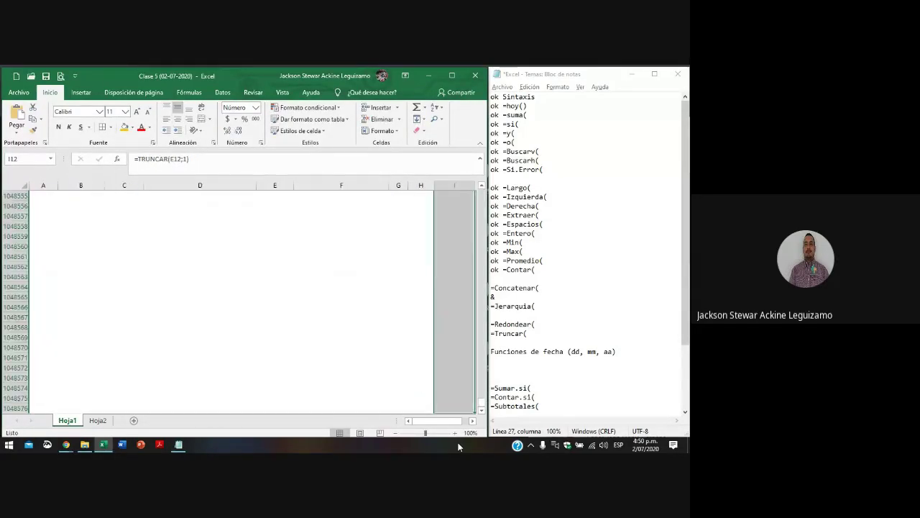
key("ctrl+Up")
key("Up")
key("Down")
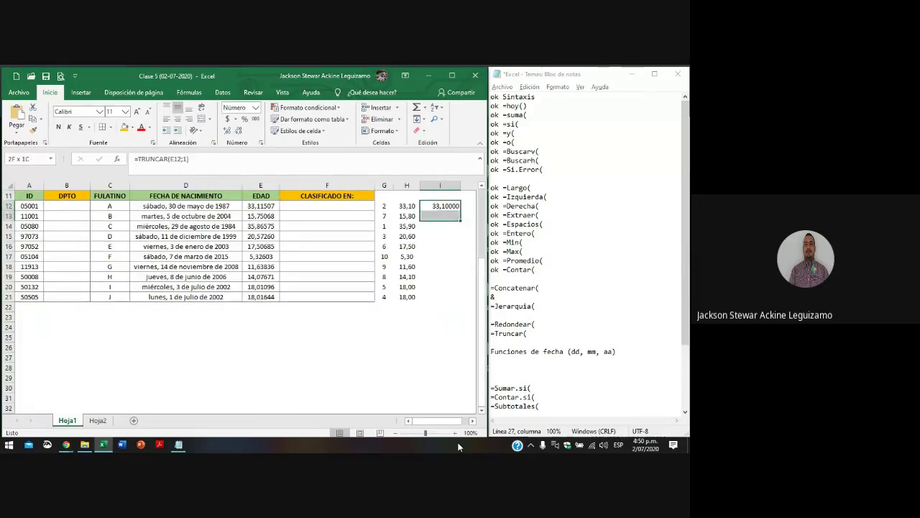
key("shift+Down")
key("shift+Down")
key("shift+Down")
key("shift+Down")
key("shift+Down")
key("shift+Down")
key("shift+Down")
key("shift+Down")
key("shift+Down")
key("shift+Down")
key("shift+Up")
key("ctrl+j")
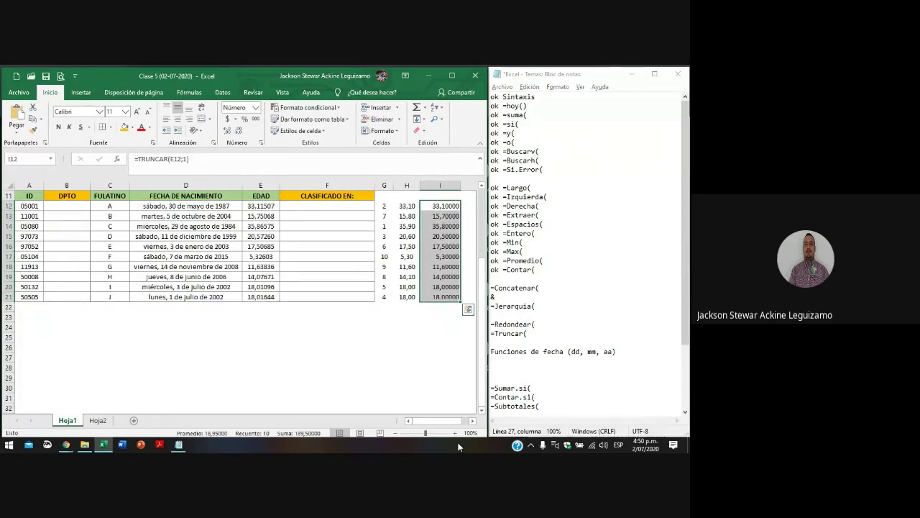
- Reduce the displayed decimals of the truncated ages in I12:I21 to two and center them
key("Up")
scroll(345, 259, "up", 3)
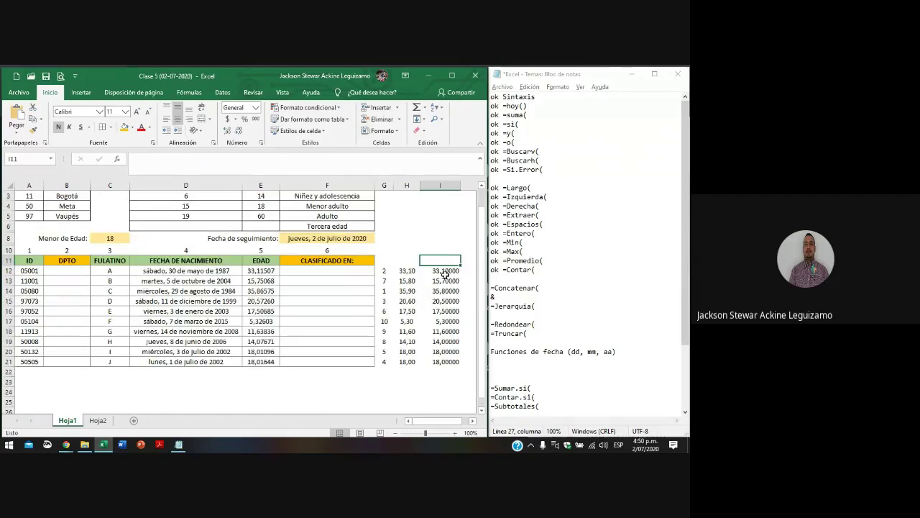
left_click_drag(440, 271, 442, 361)
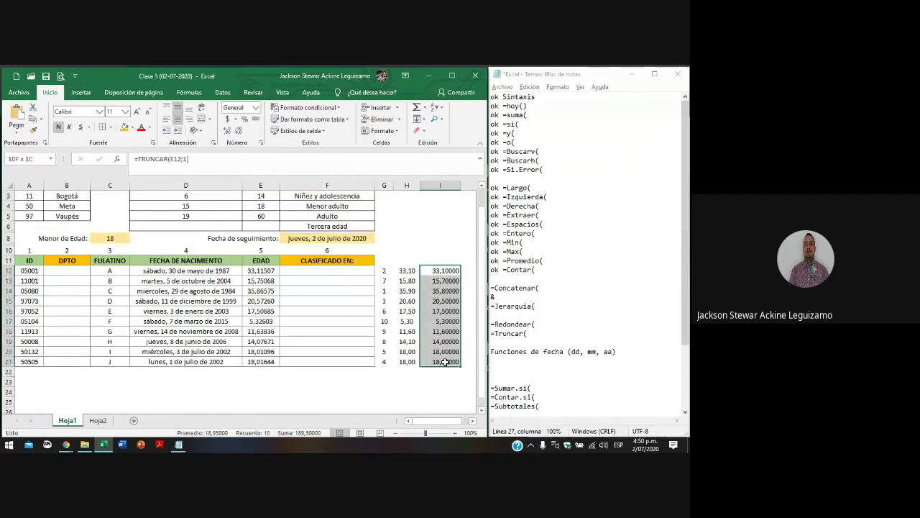
left_click(238, 131)
left_click(238, 131)
left_click(238, 130)
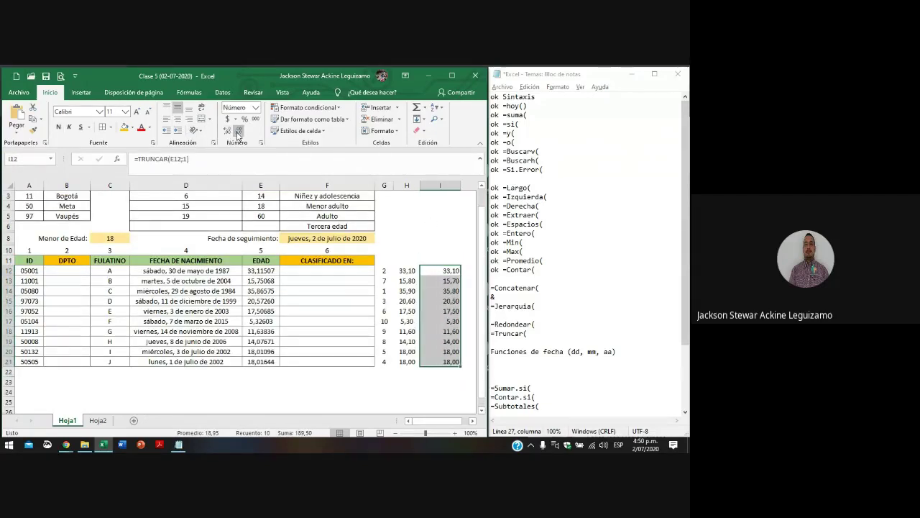
left_click(178, 118)
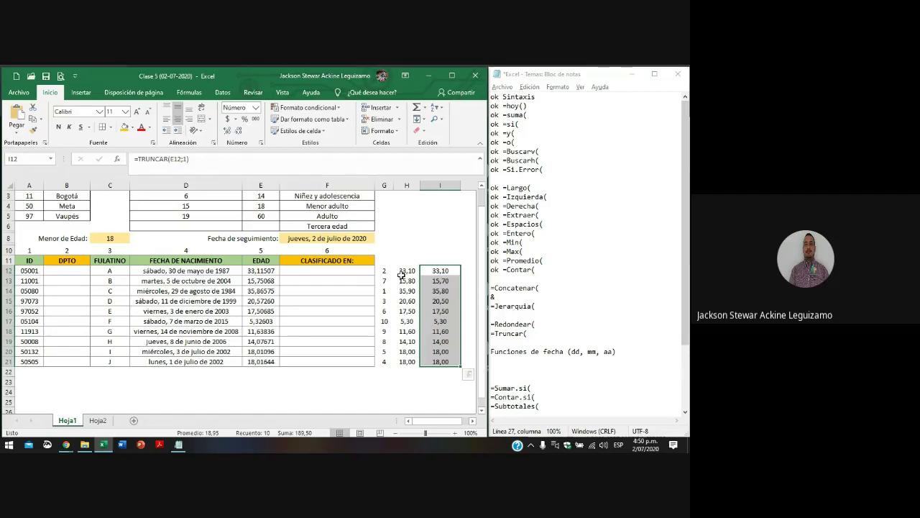
- Fill the rounded and truncated ages in H12:I21 with yellow
left_click(411, 352)
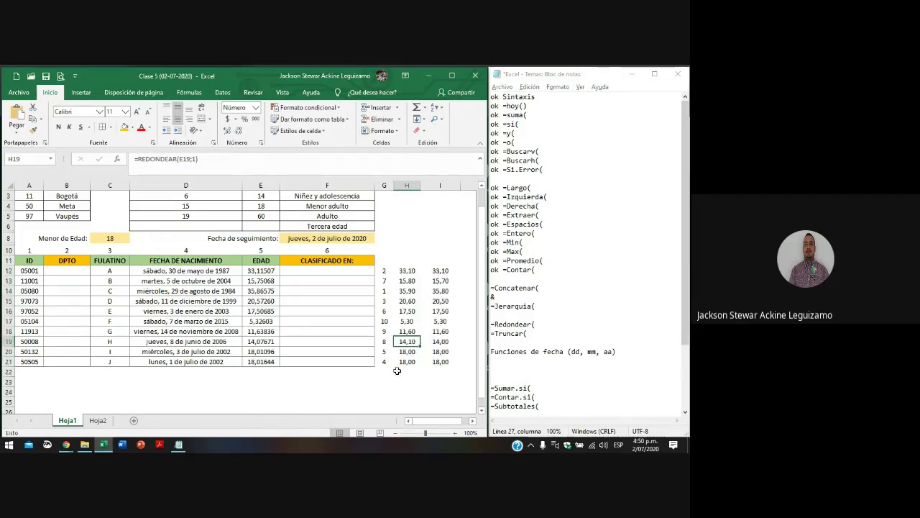
left_click(363, 354)
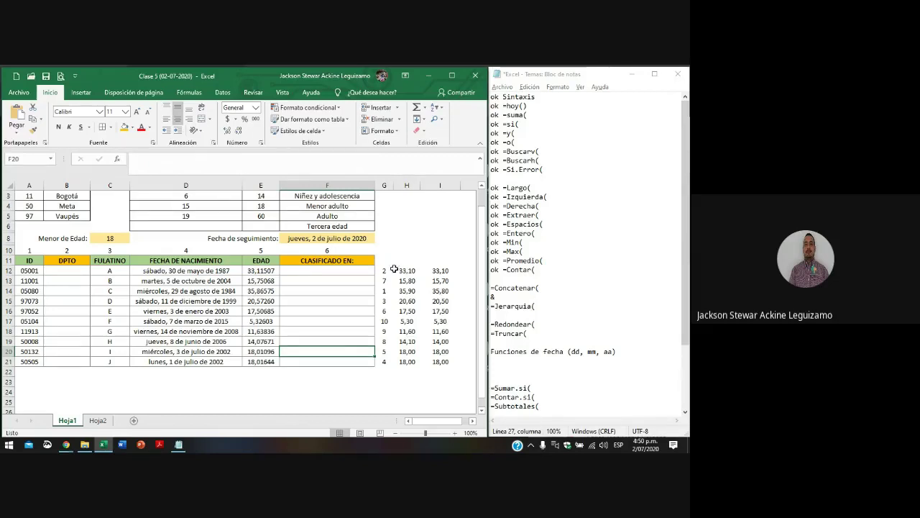
left_click_drag(407, 271, 440, 361)
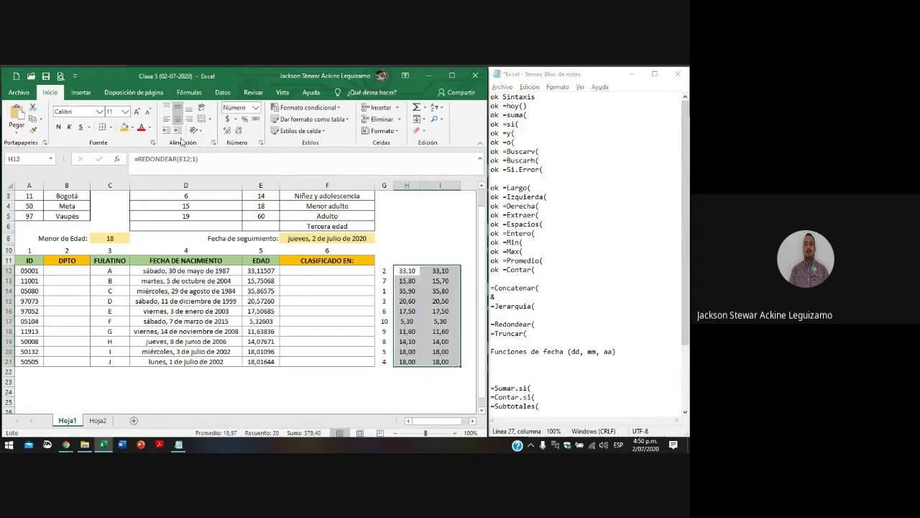
left_click(131, 127)
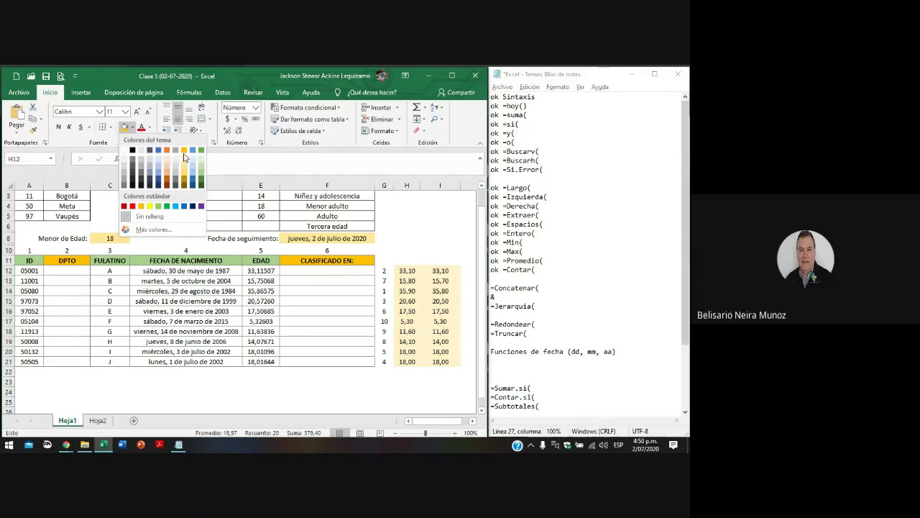
left_click(150, 207)
- Compare the REDONDEAR and TRUNCAR results in row 13 with the original age
left_click(420, 278)
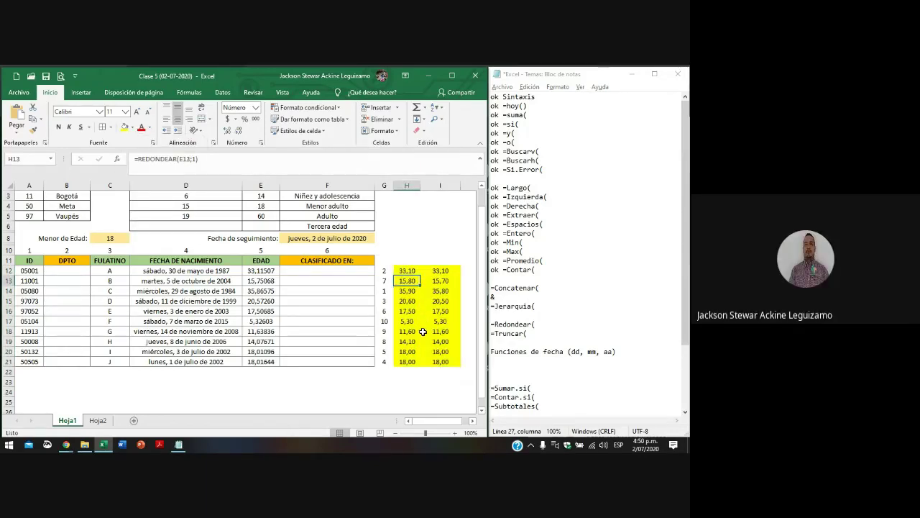
scroll(424, 331, "up", 1)
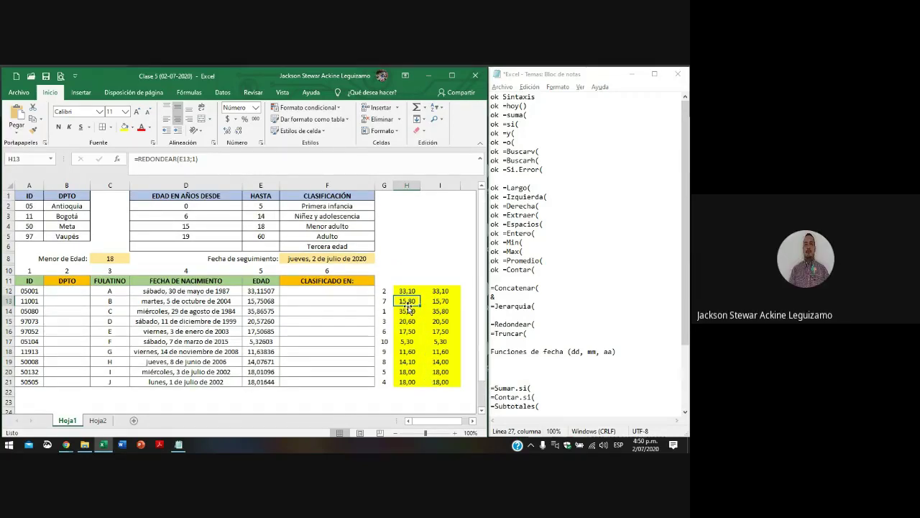
left_click(446, 307)
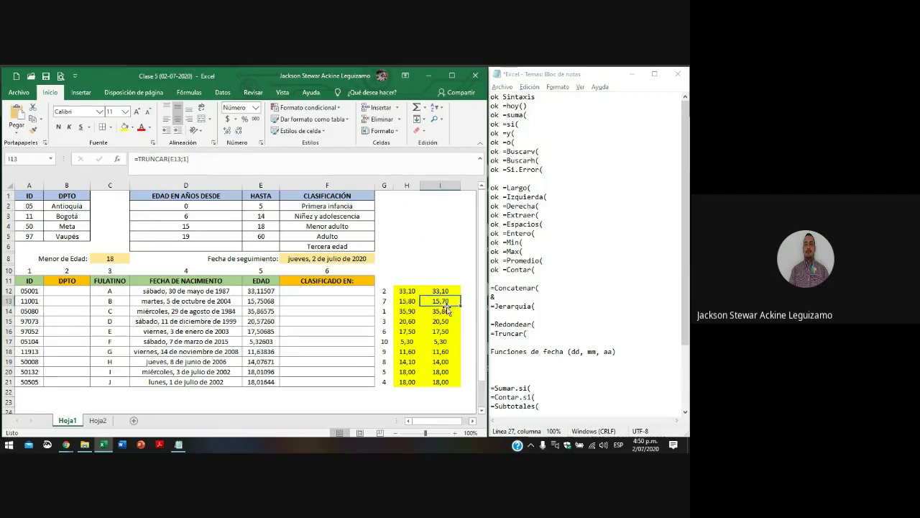
left_click(409, 301)
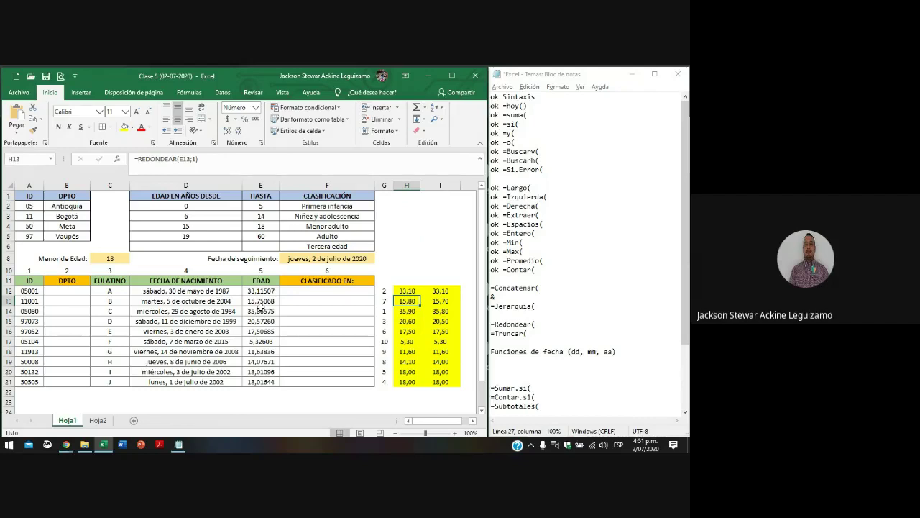
key("Right")
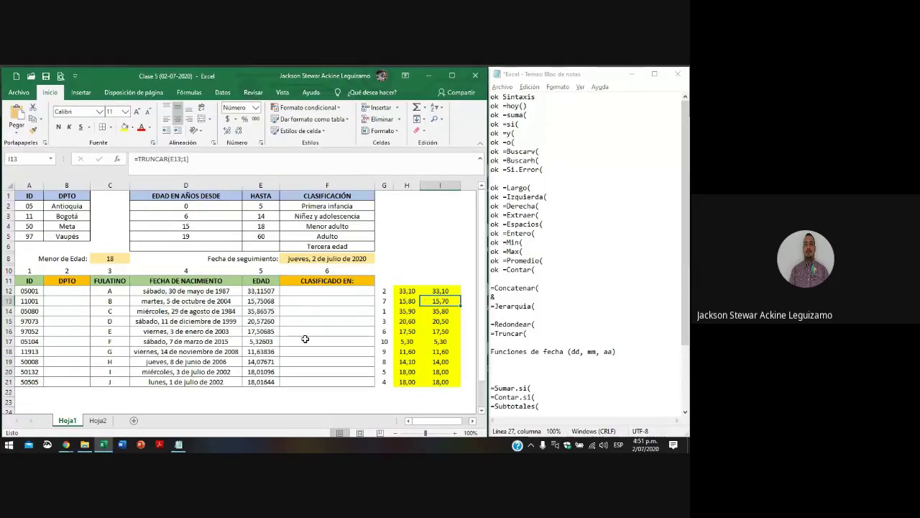
- Change the REDONDEAR formulas in H12:H21 and the TRUNCAR formulas in I12:I21 to zero decimals
left_click(406, 291)
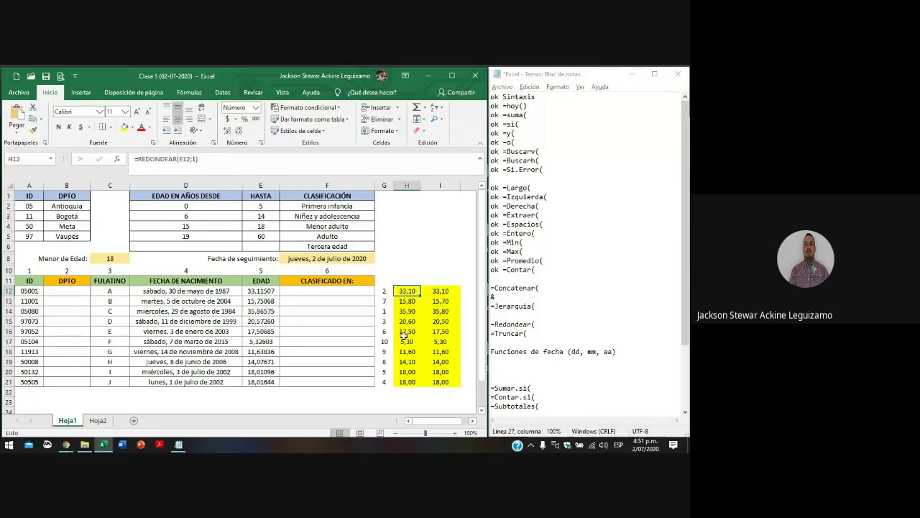
key("F2")
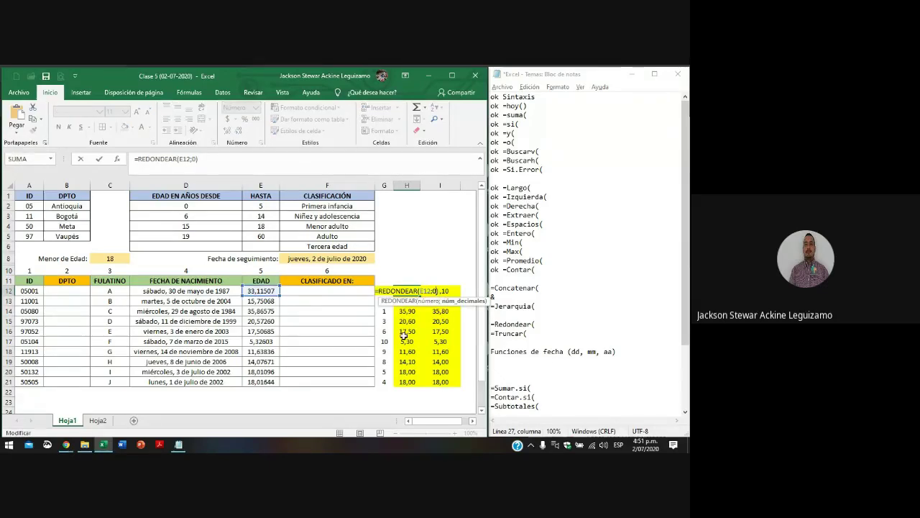
key("Tab")
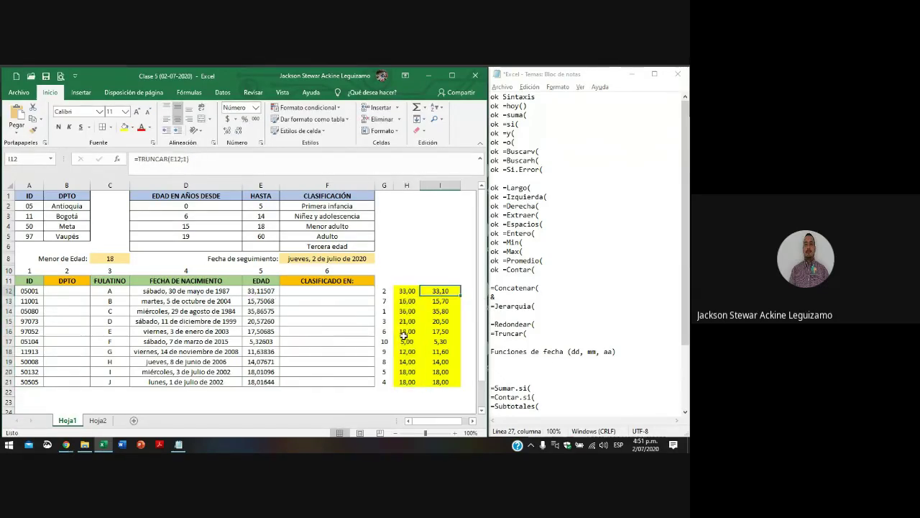
key("F2")
type("0")
key("ctrl+Return")
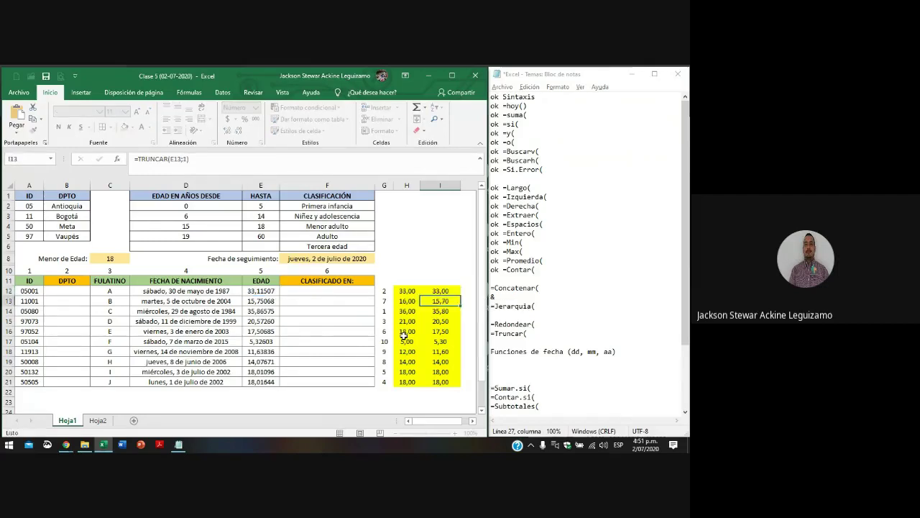
key("ctrl+shift+Down")
key("ctrl+d")
- Display the rounded and truncated ages in H12:I21 without decimals
key("Left")
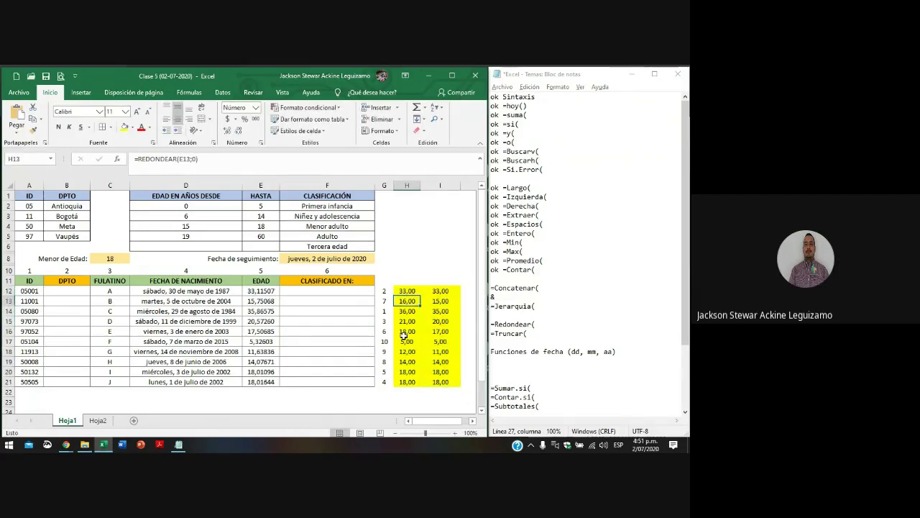
key("shift+Right")
key("ctrl+shift+Down")
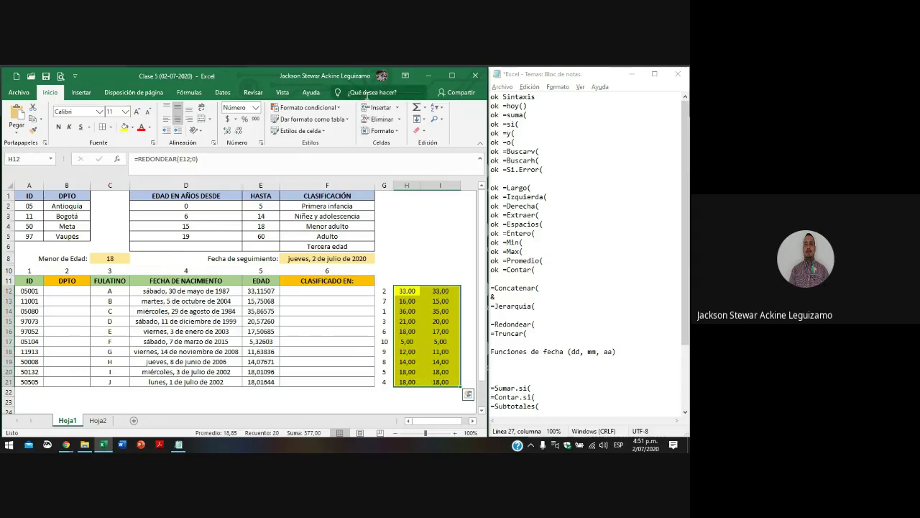
left_click(238, 130)
left_click(237, 130)
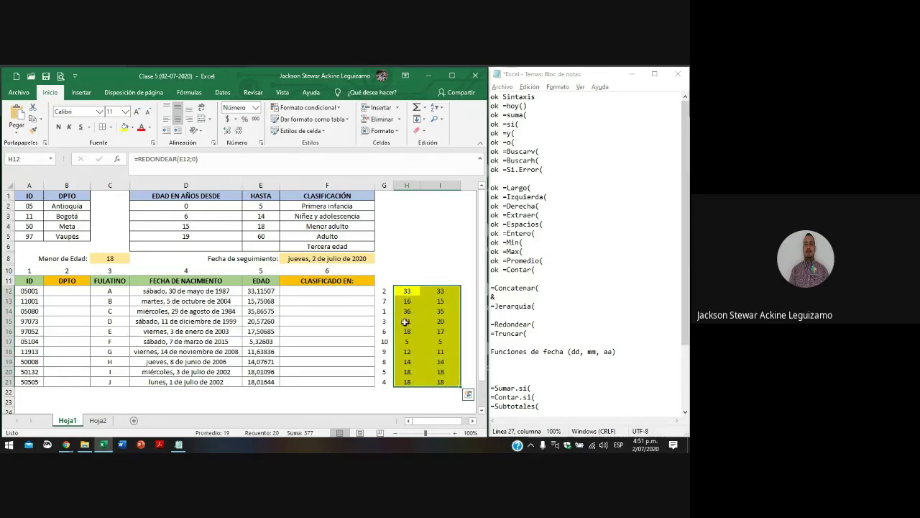
- Compare the age of record D in row 15 with its rounded and truncated values
left_click(408, 321)
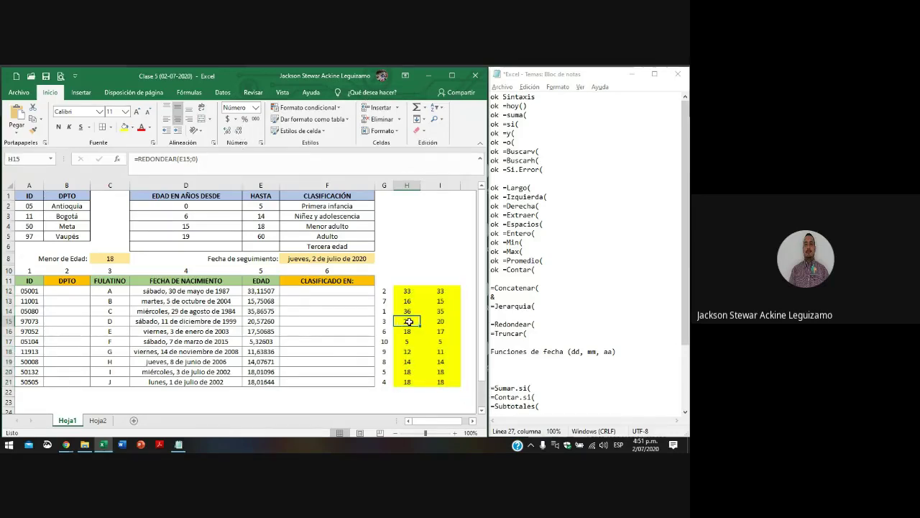
left_click(115, 320)
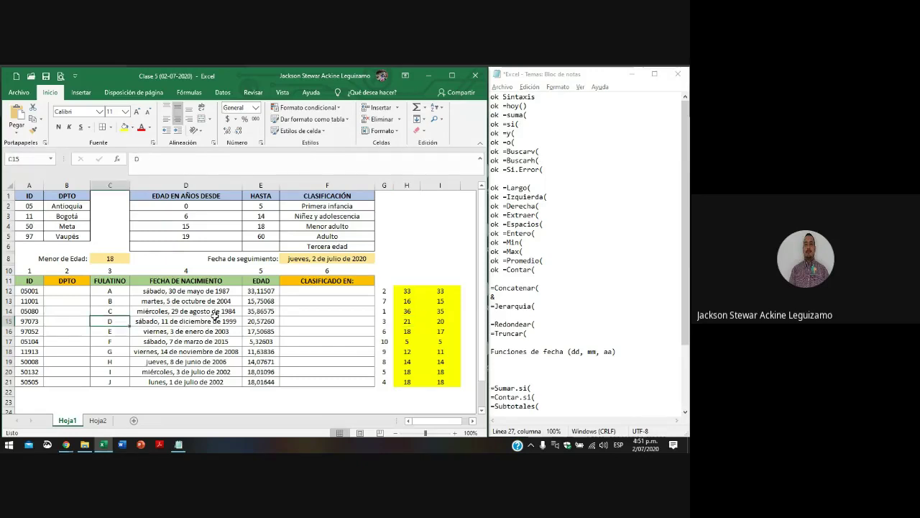
left_click(272, 321)
left_click(410, 320)
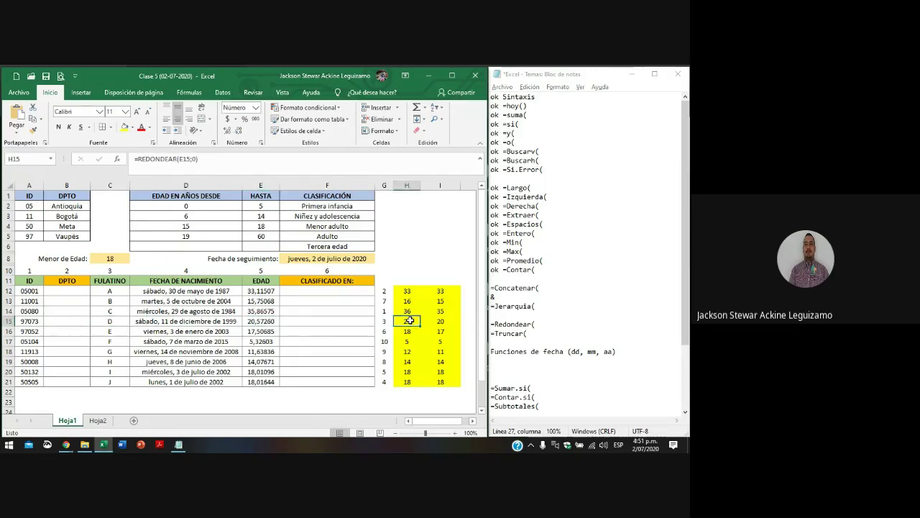
- Compare the truncated age of record D with the rounded and truncated ages of record E in row 16
left_click(442, 322)
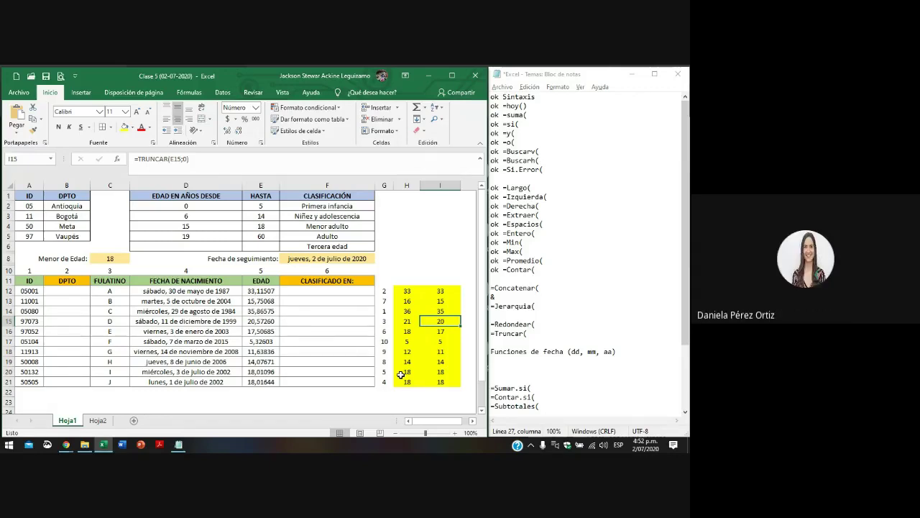
left_click(407, 332)
left_click(436, 332)
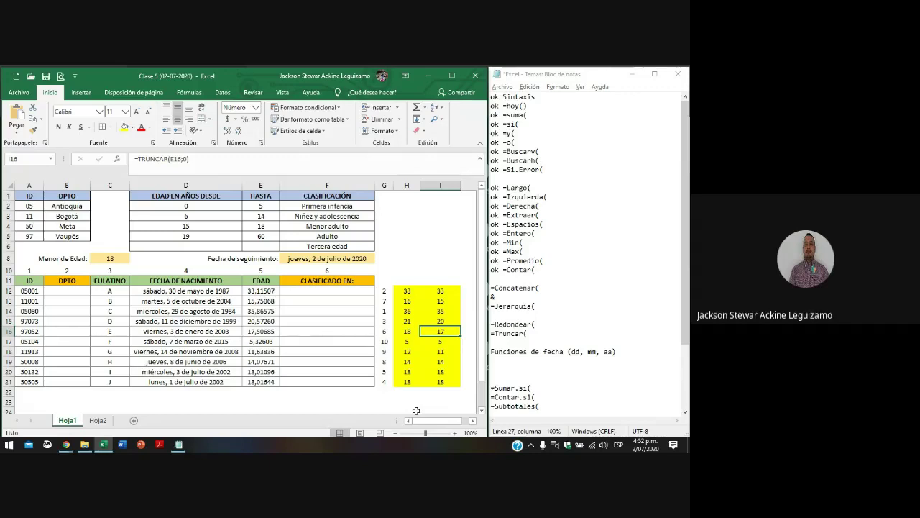
- Remove the blank line above =Redondear( in the Notepad topic list and save the file
left_click(513, 314)
key("Delete")
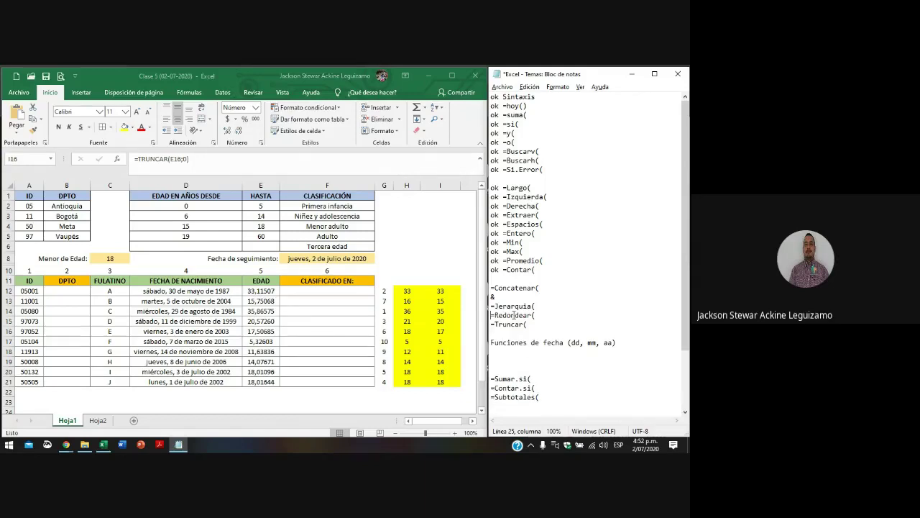
key("Down")
key("Down")
key("ctrl+s")
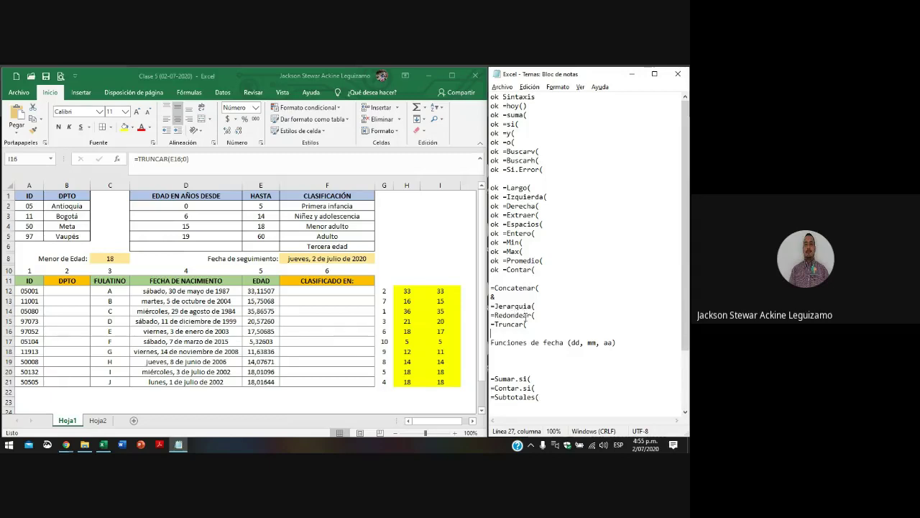
- Highlight =Redondear( and =Truncar( in the topic list, and narrow the worksheet columns H and I that hold their results
left_click_drag(529, 324, 492, 314)
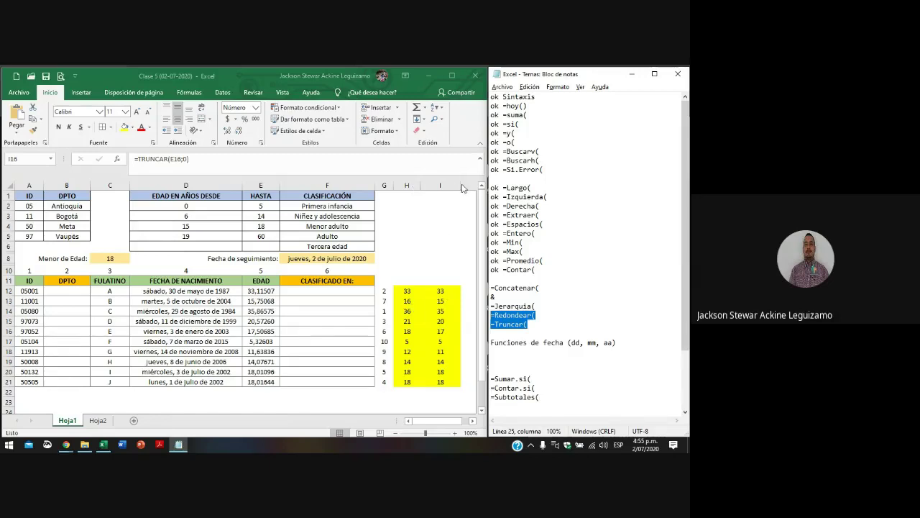
left_click_drag(461, 188, 417, 185)
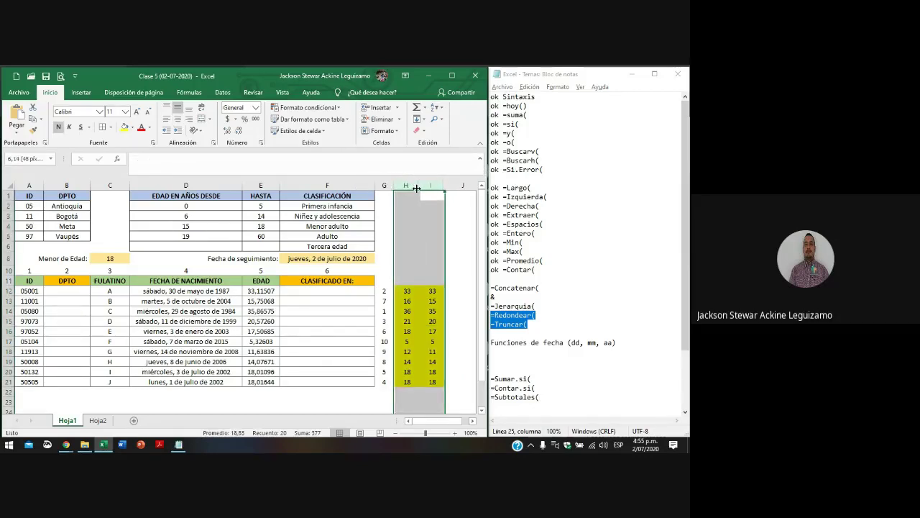
left_click(431, 292)
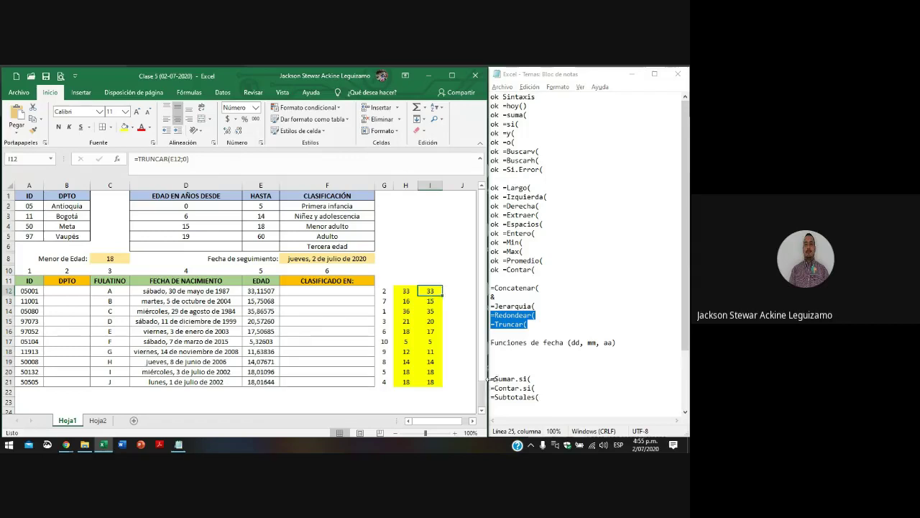
- Move the =Sumar.si( and =Contar.si( lines in the Notepad list to below =Truncar(, separated by a blank line
left_click_drag(492, 377, 536, 384)
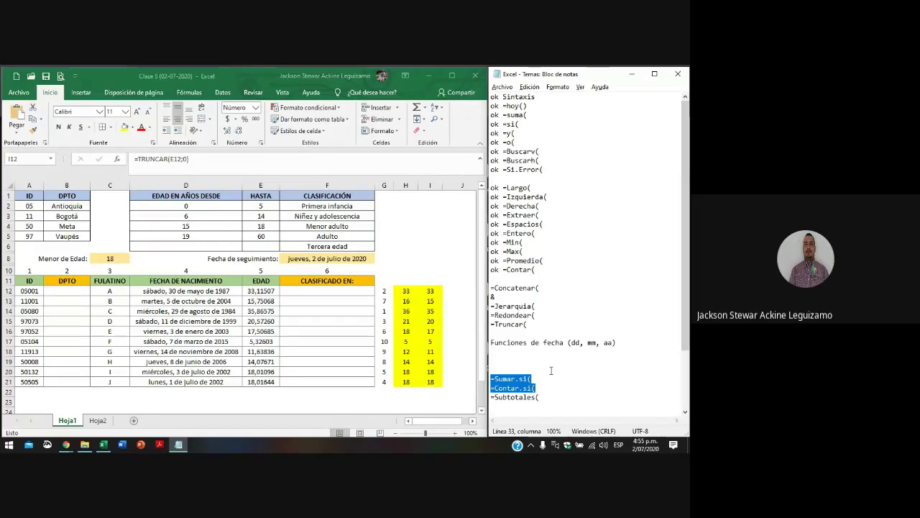
key("ctrl+x")
left_click(548, 325)
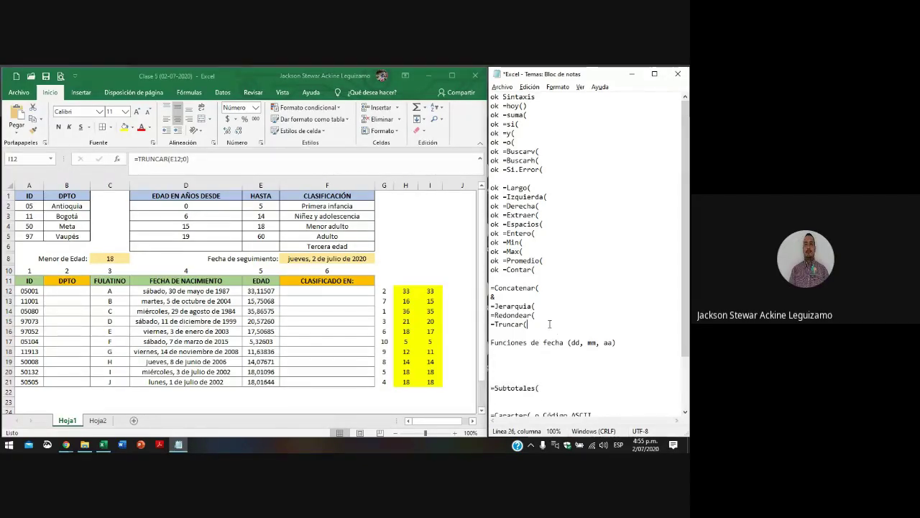
key("Return")
key("Return")
key("ctrl+v")
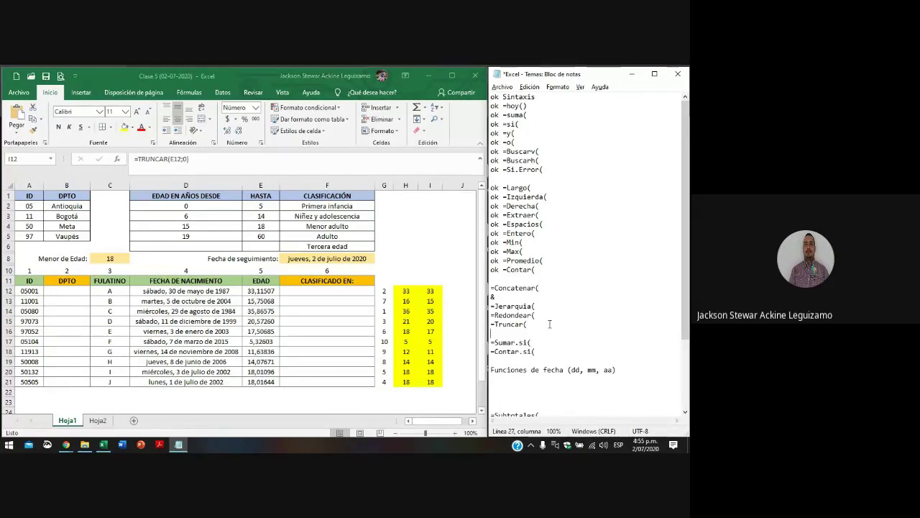
- Review the pending topics from =Truncar( to =Contar.si( in the list, highlighting =Sumar.si( and =Contar.si(
key("Up")
key("Up")
key("shift+Down")
key("Down")
key("shift+Down")
key("Right")
key("shift+Down")
key("shift+Down")
key("shift+Down")
key("Down")
key("shift+Down")
key("shift+Down")
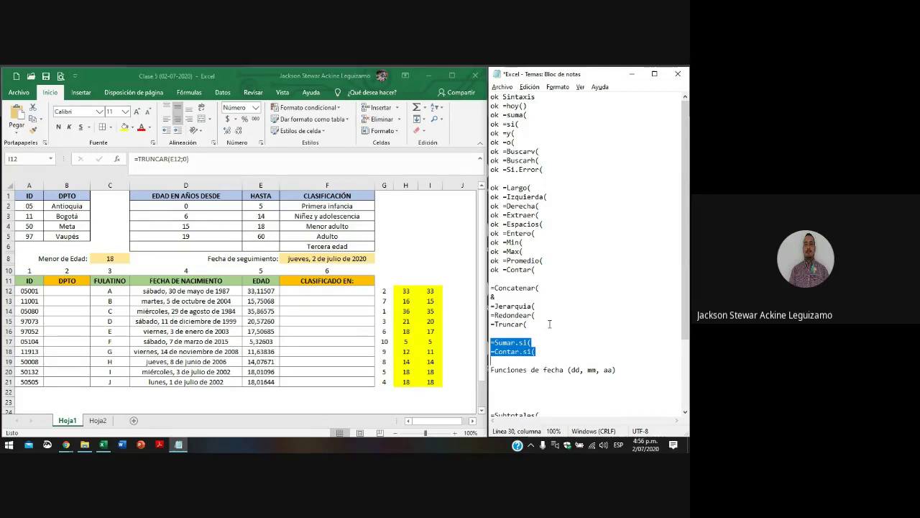
key("Right")
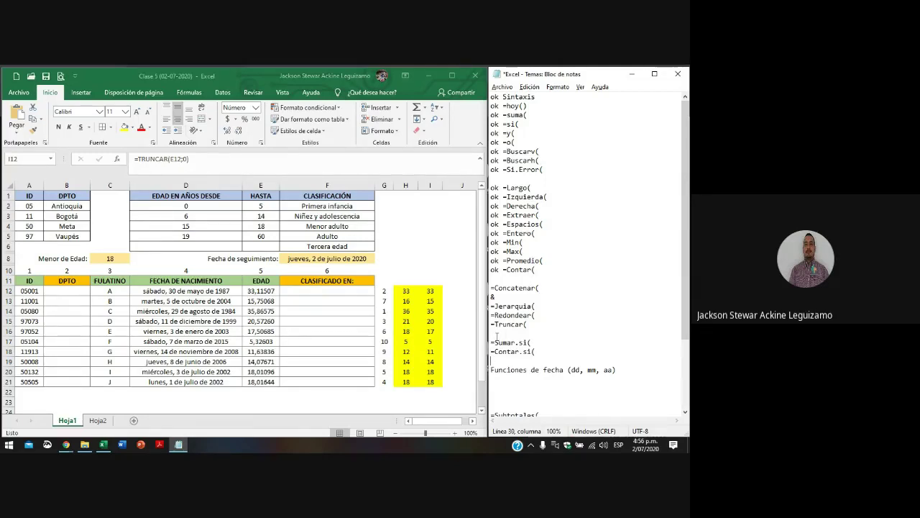
- Narrow worksheet column F and format the follow-up date in F8 with the non-asterisked date type 14/03/2012
left_click(459, 294)
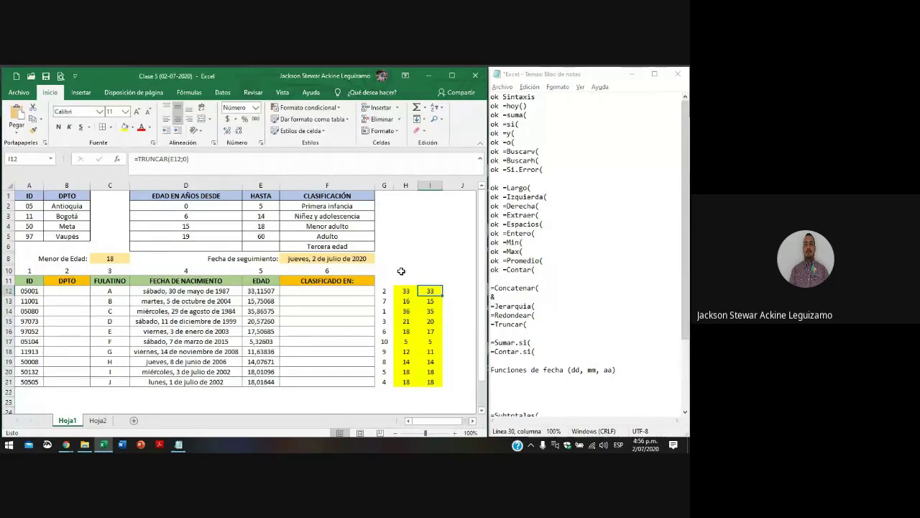
left_click_drag(373, 184, 358, 185)
left_click(321, 256)
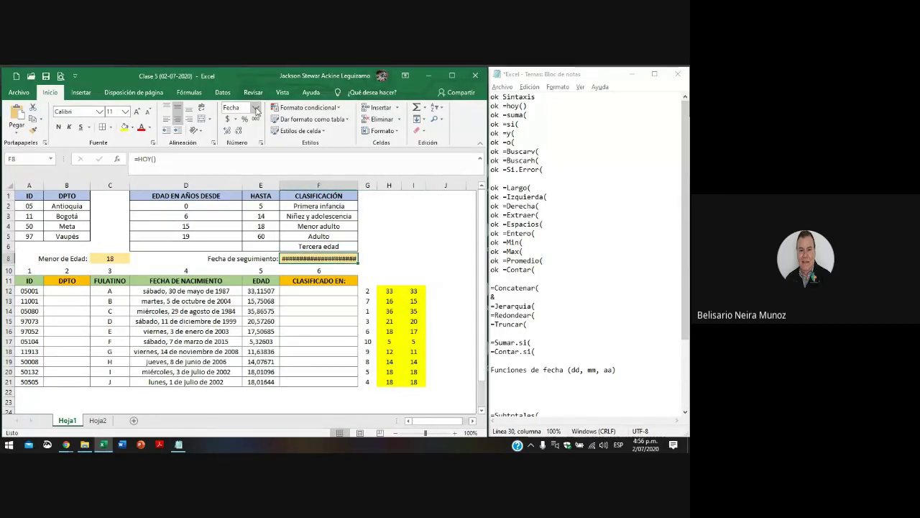
left_click(255, 108)
left_click(274, 218)
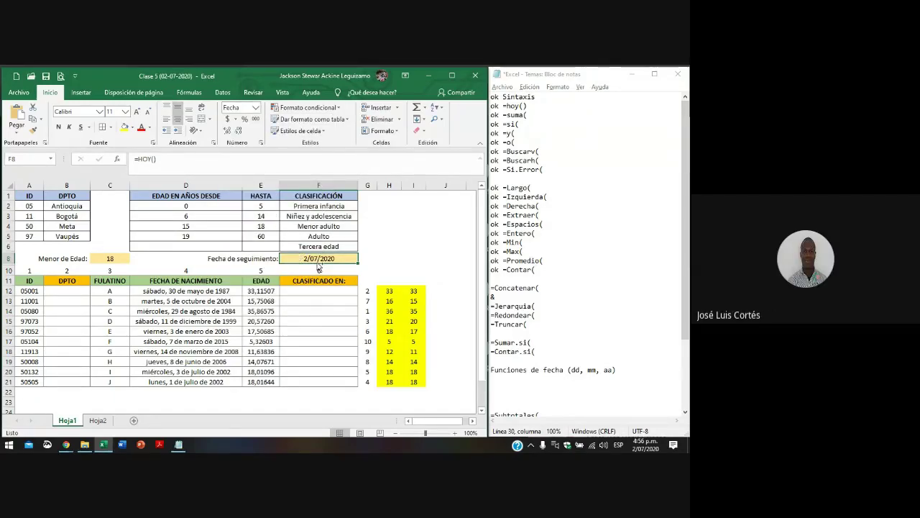
key("ctrl+1")
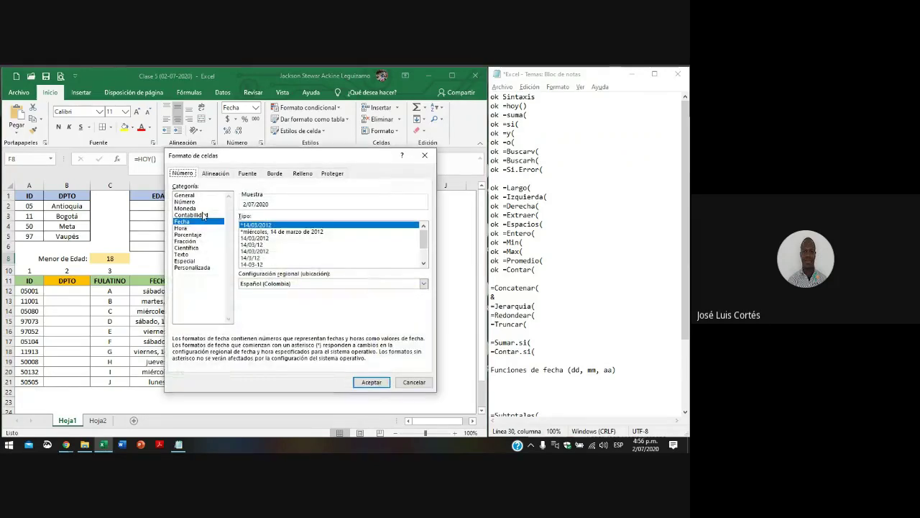
left_click(257, 238)
left_click(381, 383)
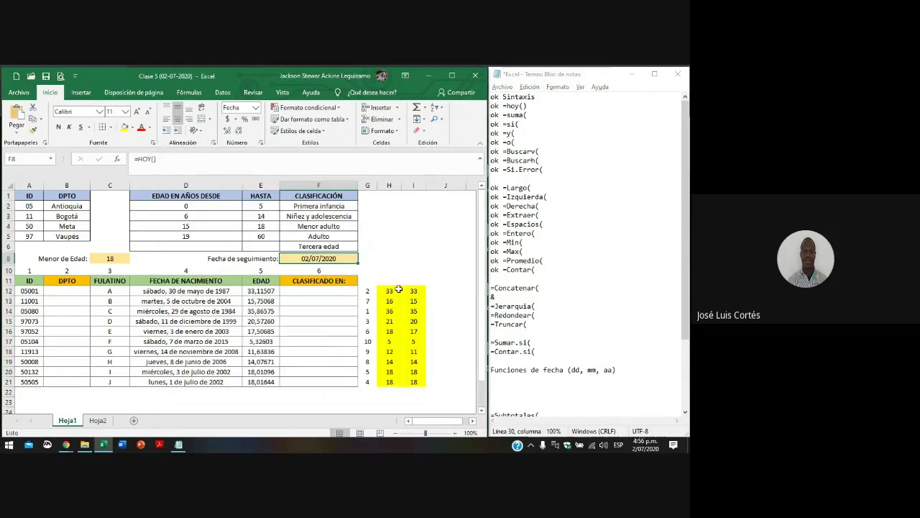
- Point out the already covered =Contar( and =suma( entries in the topic list
left_click(397, 289)
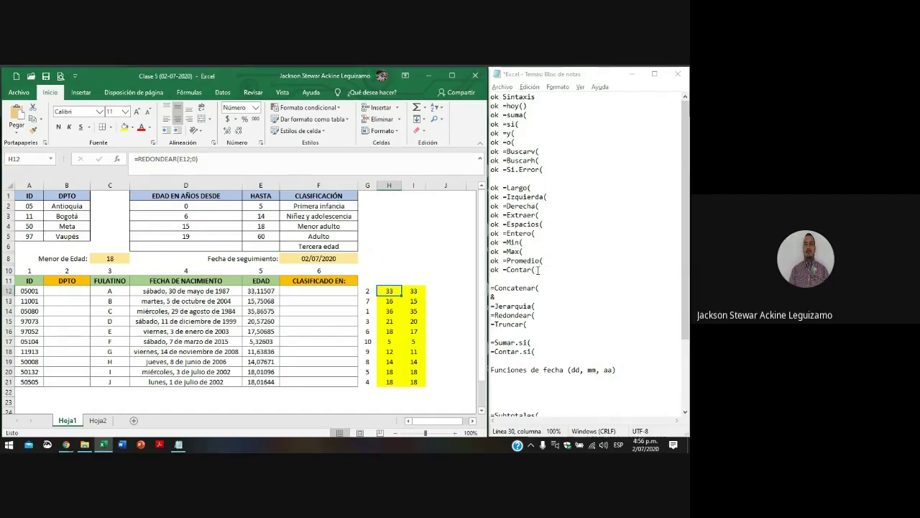
left_click_drag(536, 269, 482, 271)
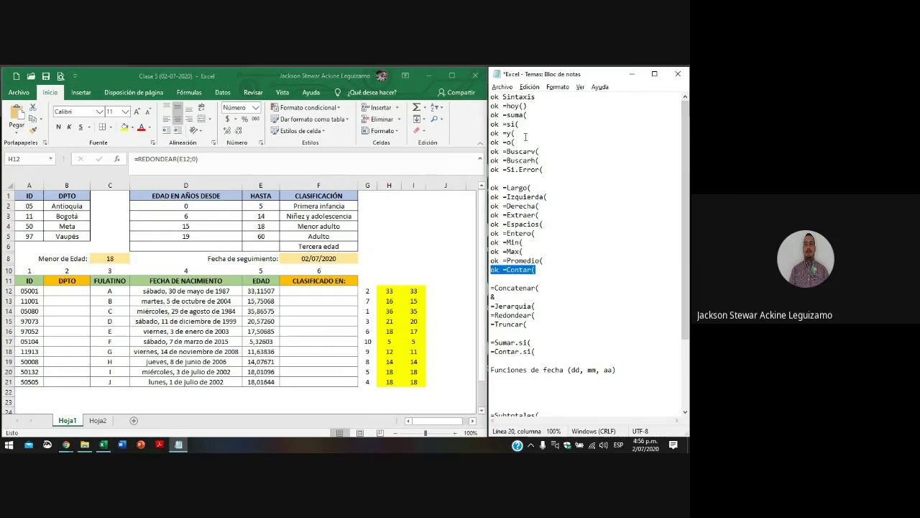
left_click_drag(529, 115, 474, 116)
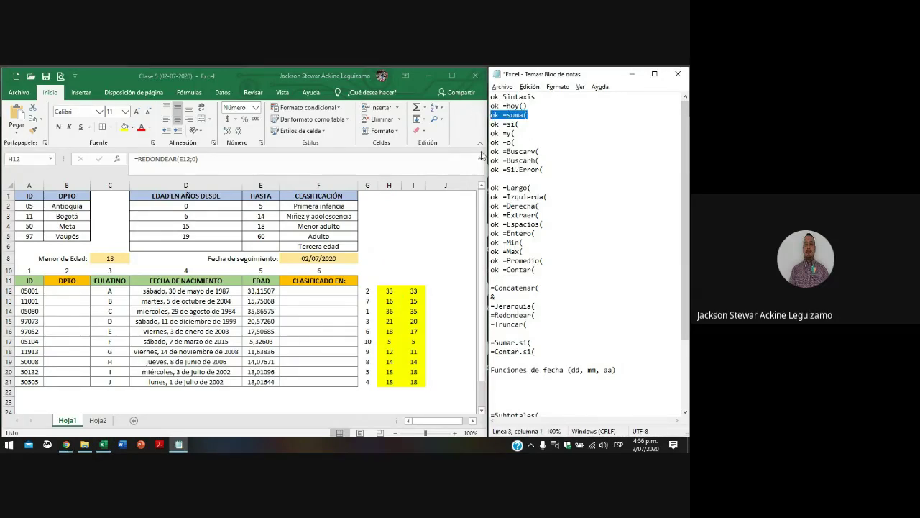
key("alt+Tab")
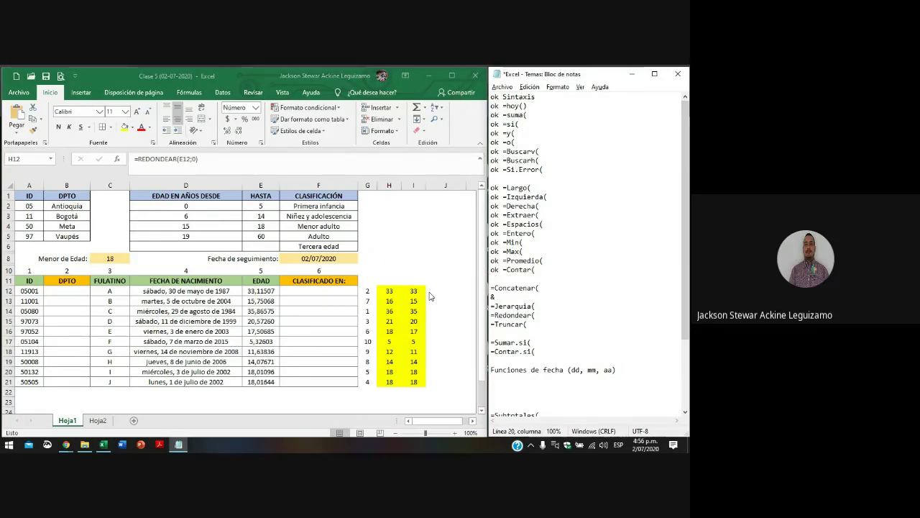
- Enter =CONTAR(I12:I21) in J12 to count the truncated ages
left_click(452, 292)
type("=CONTAR.")
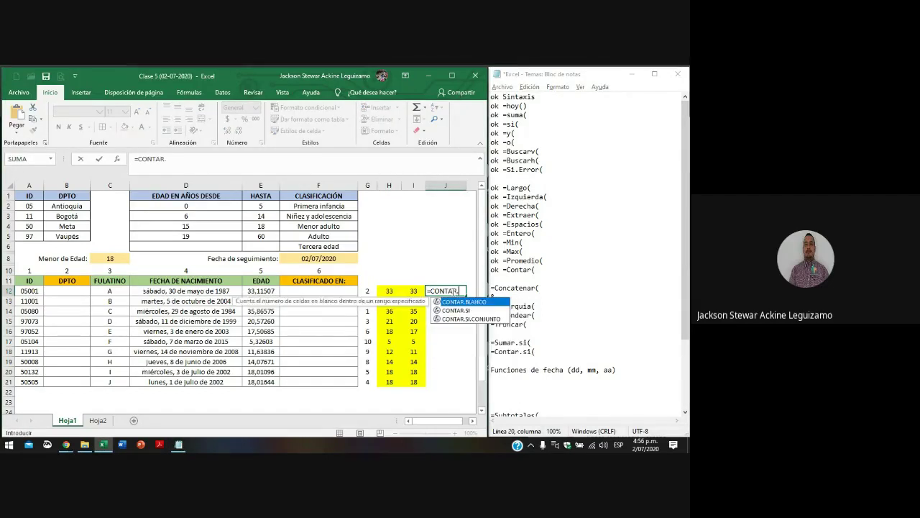
key("BackSpace")
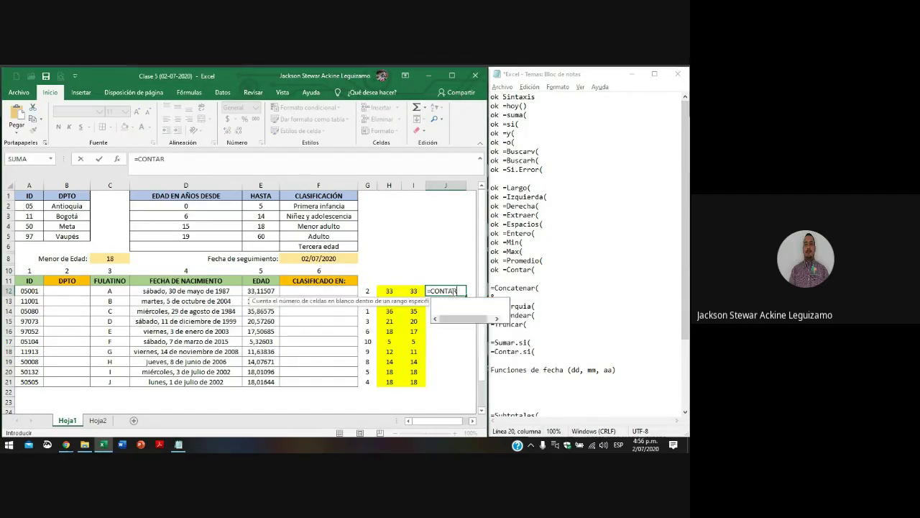
type(")(")
key("Left")
key("BackSpace")
key("BackSpace")
key("BackSpace")
key("BackSpace")
key("BackSpace")
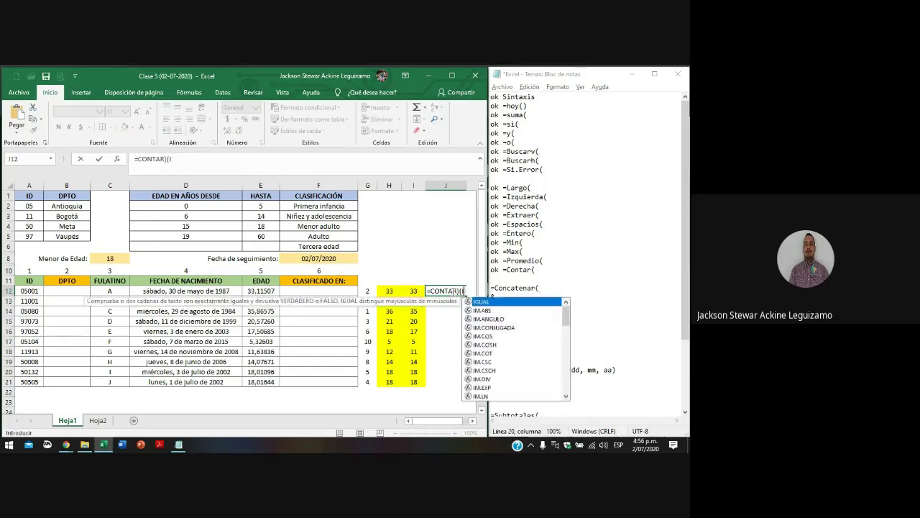
type("(")
left_click_drag(414, 291, 416, 381)
key("Return")
left_click(442, 296)
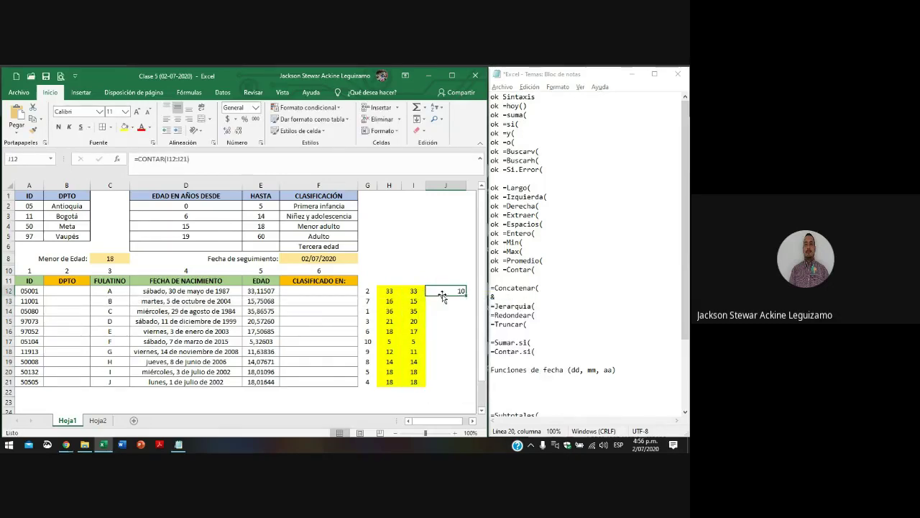
- Clear I14 to test how the count in J12 responds, and undo the deletion
left_click(414, 318)
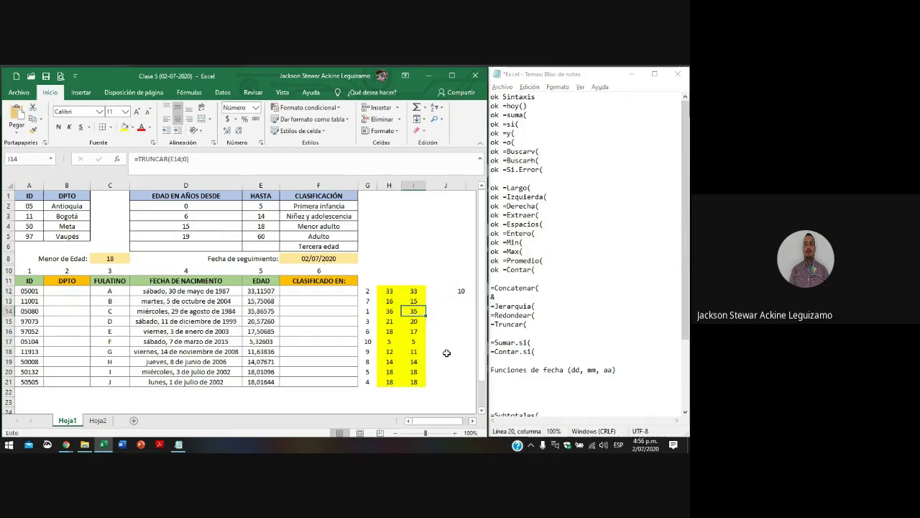
key("Delete")
key("Up")
key("Up")
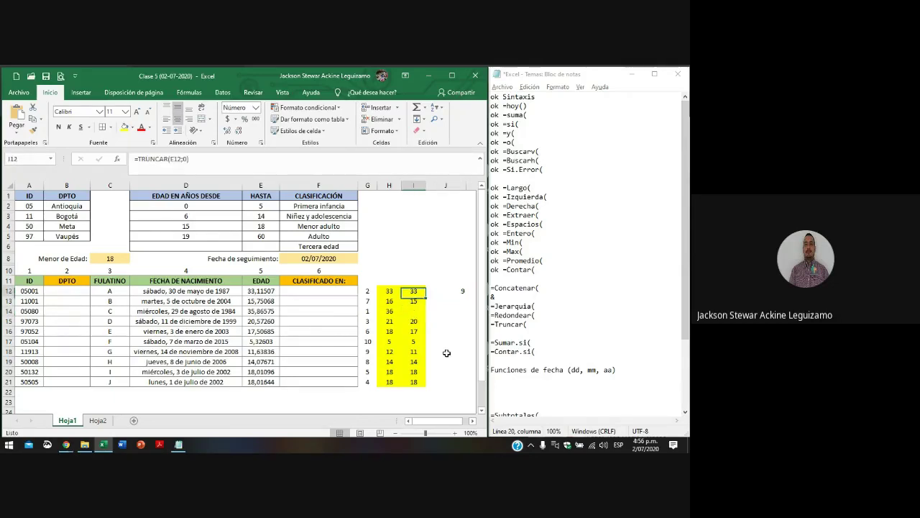
key("Right")
key("Left")
key("Down")
key("Down")
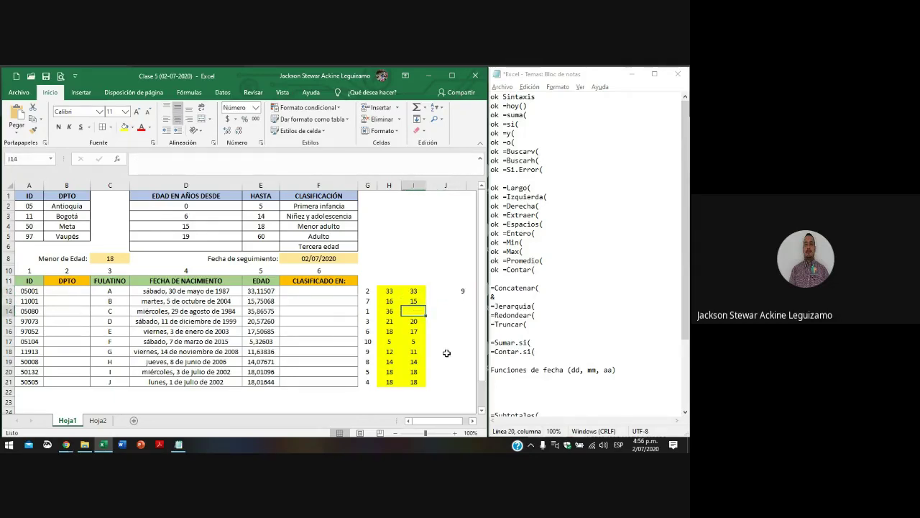
key("ctrl+z")
key("Right")
key("Up")
key("Up")
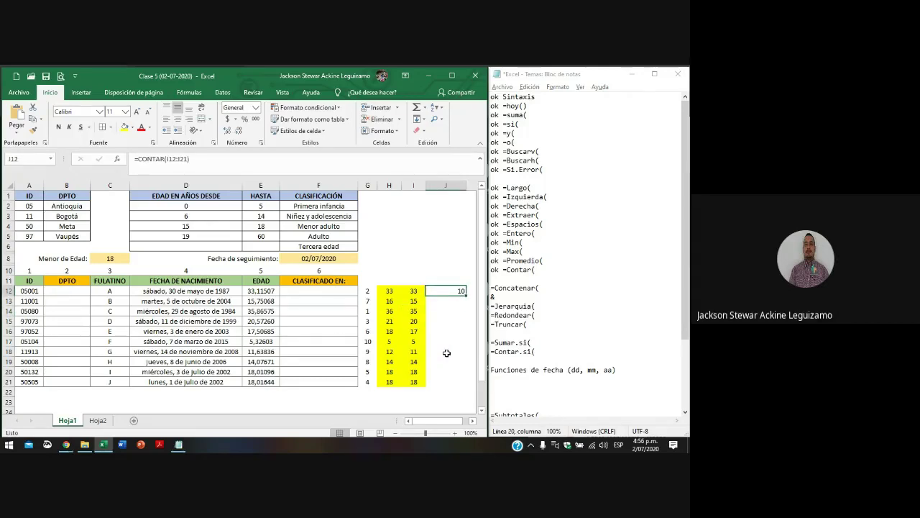
- Enter =SUMA(I12:I21) in J13 to total the truncated ages
key("Down")
type("=SUMA(")
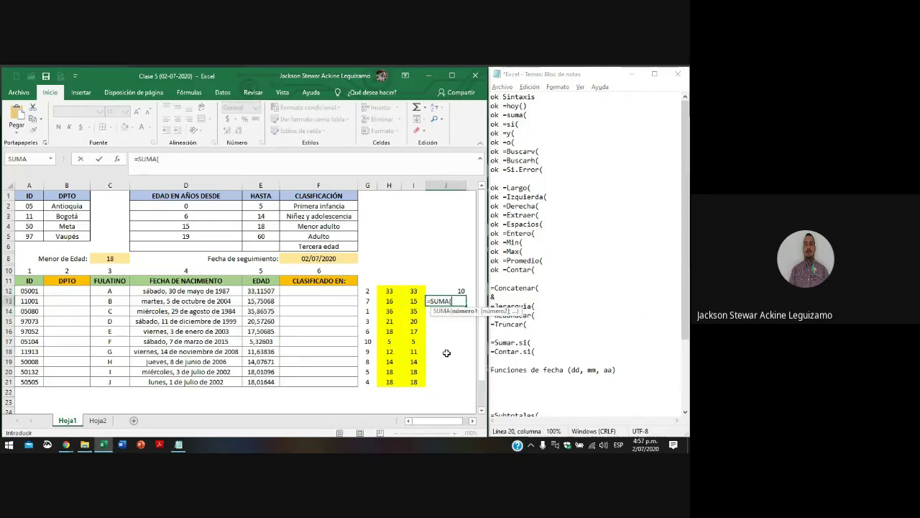
key("Left")
key("Up")
key("ctrl+shift+Down")
key("Return")
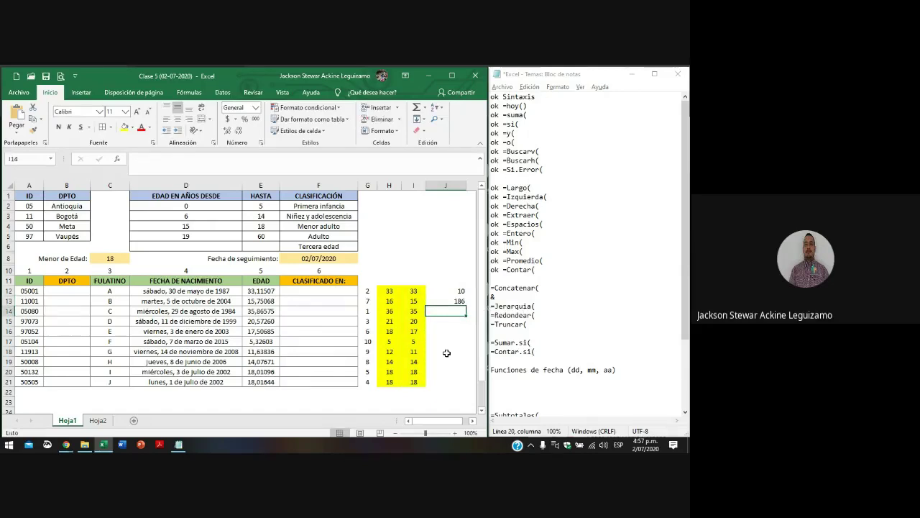
- Delete the CONTAR and SUMA formulas from J12:J13
key("Up")
key("shift+Up")
key("Delete")
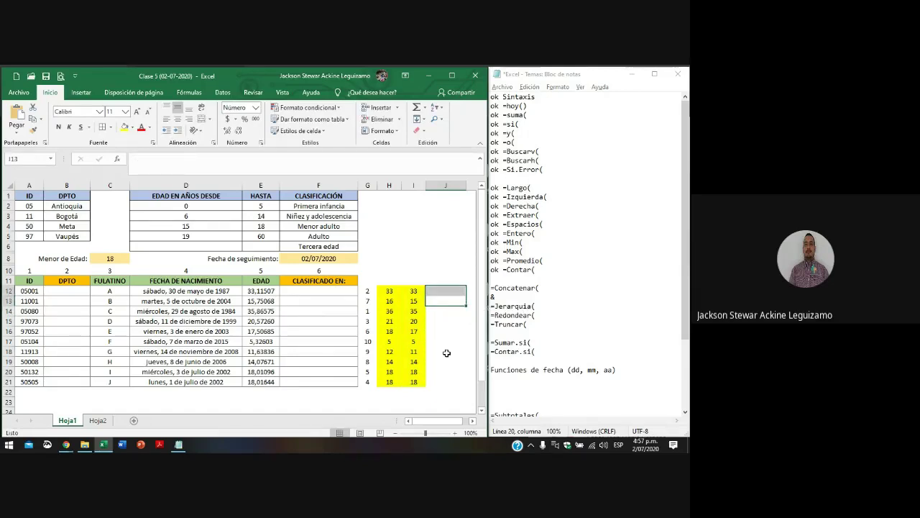
key("Up")
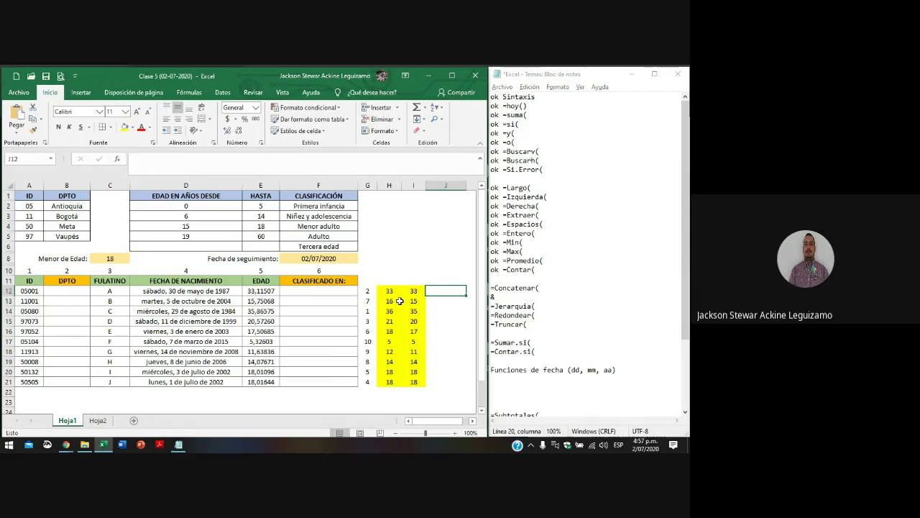
type("=SUMAR.")
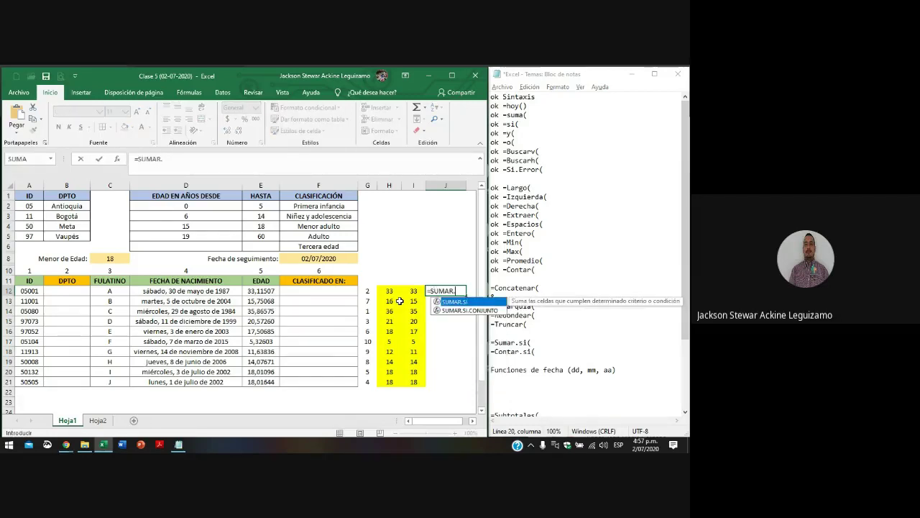
type("SI(")
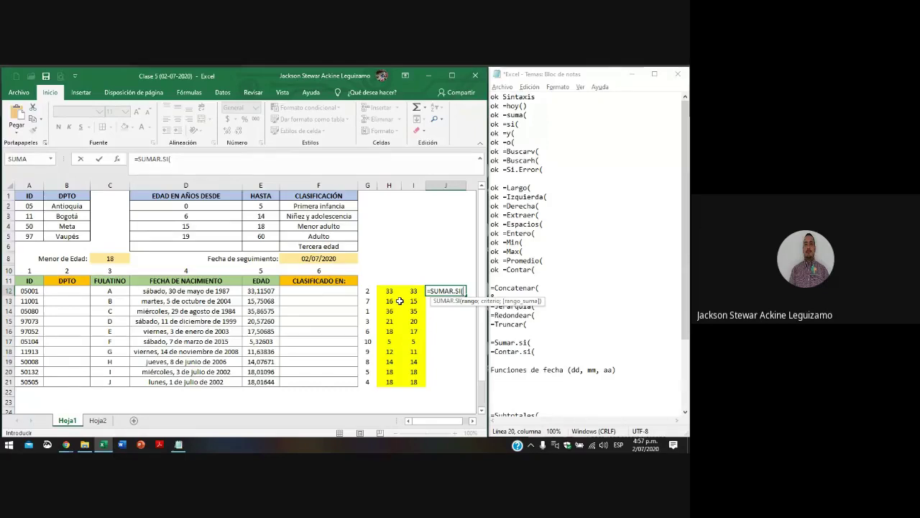
key("Left")
key("Left")
key("Left")
key("Left")
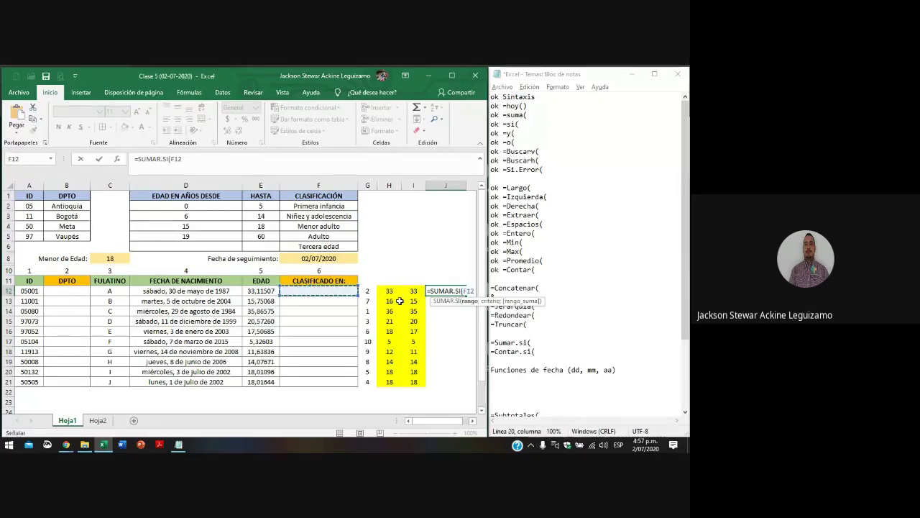
key("Right")
key("Left")
key("Left")
key("Left")
key("Left")
key("Left")
key("Left")
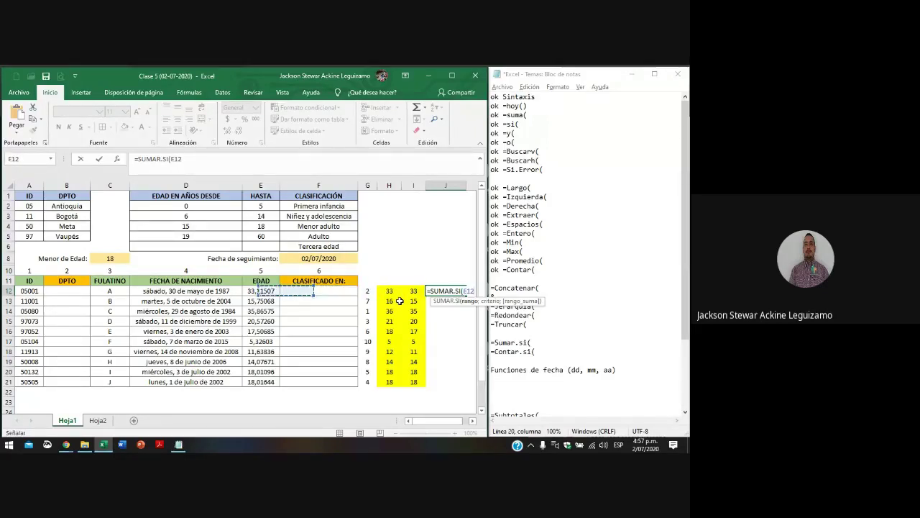
key("ctrl+shift+Down")
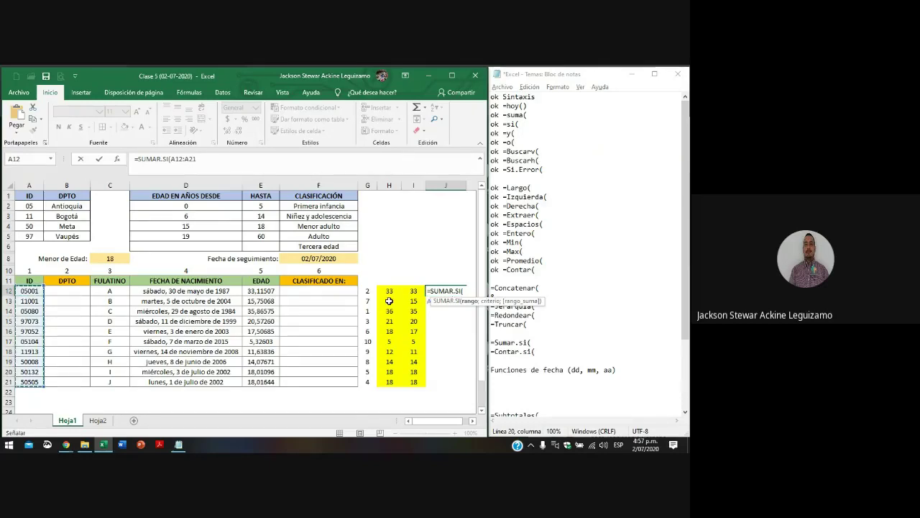
key("Escape")
- Enter =IZQUIERDA(A12;2) in B12 to extract the department code from the ID
left_click(87, 288)
type("=")
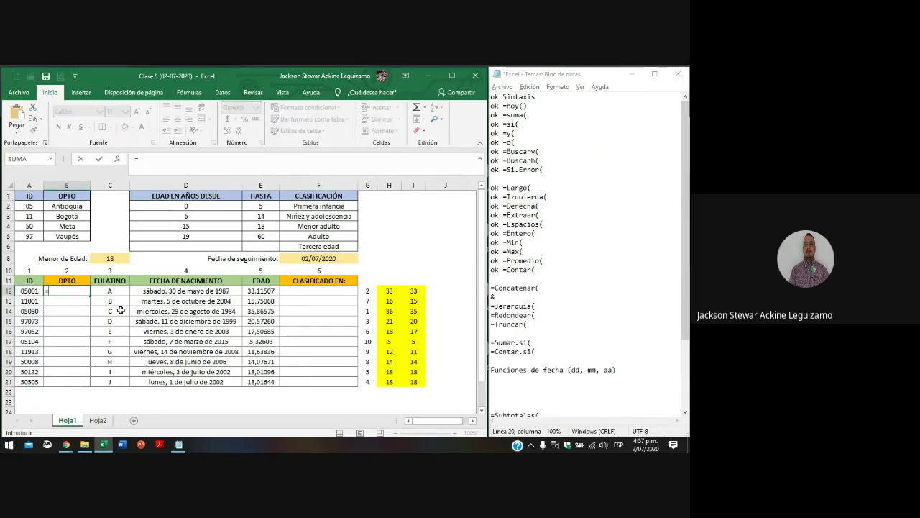
type("IZQUIERDA(")
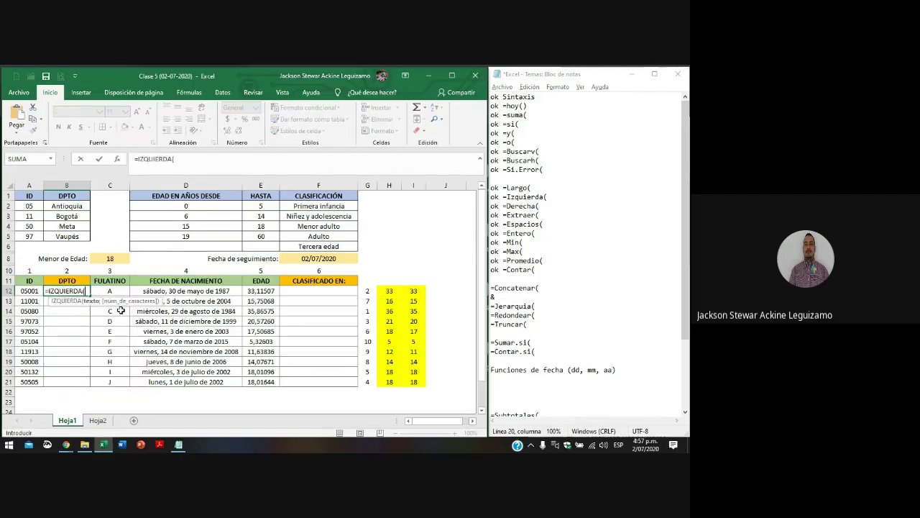
key("Left")
type(";")
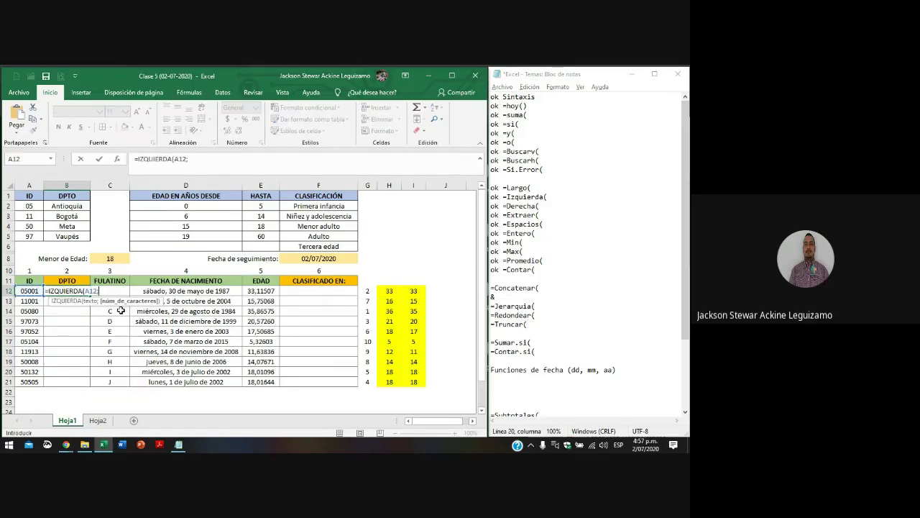
type("2")
key("Return")
key("Up")
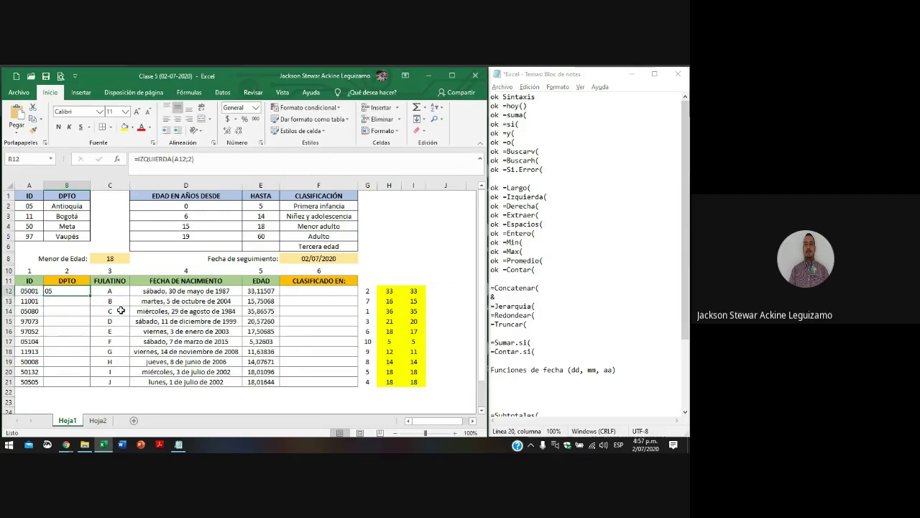
- Fill the IZQUIERDA formula from B12 down through B21
key("shift+Down")
key("shift+Down")
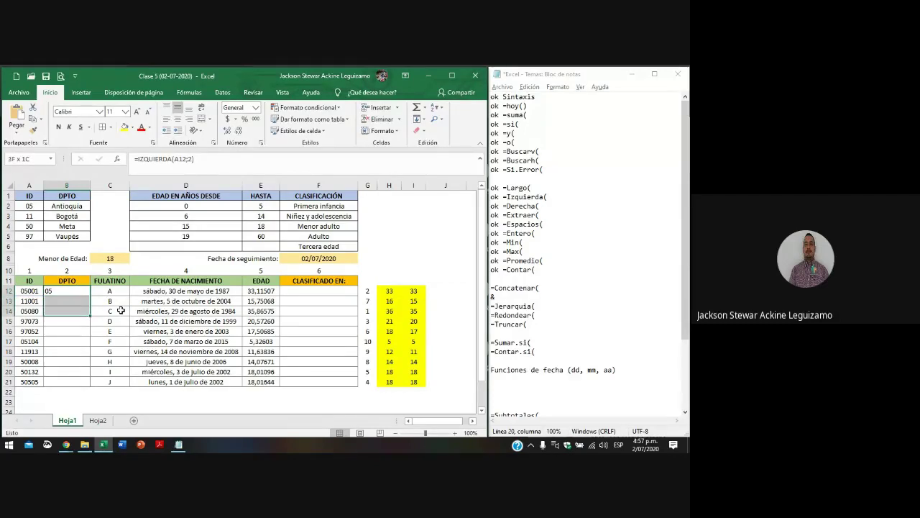
left_click_drag(29, 205, 29, 236)
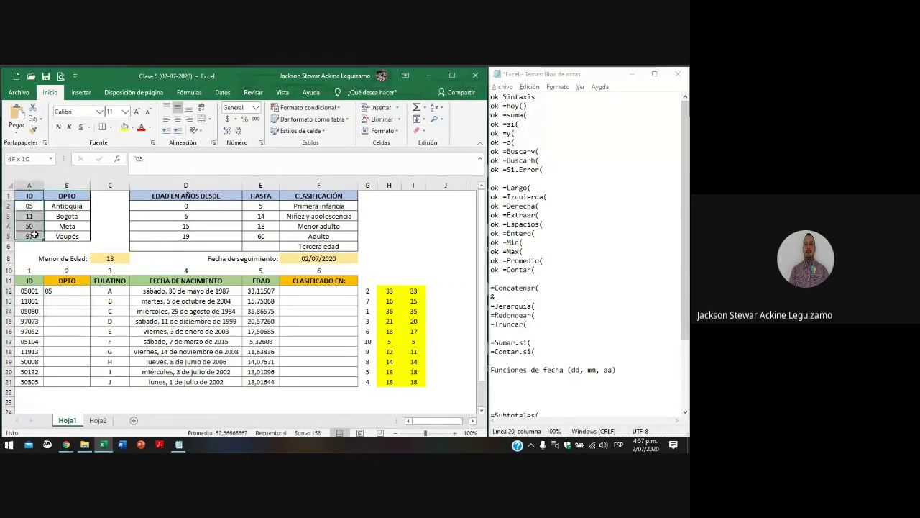
left_click(52, 286)
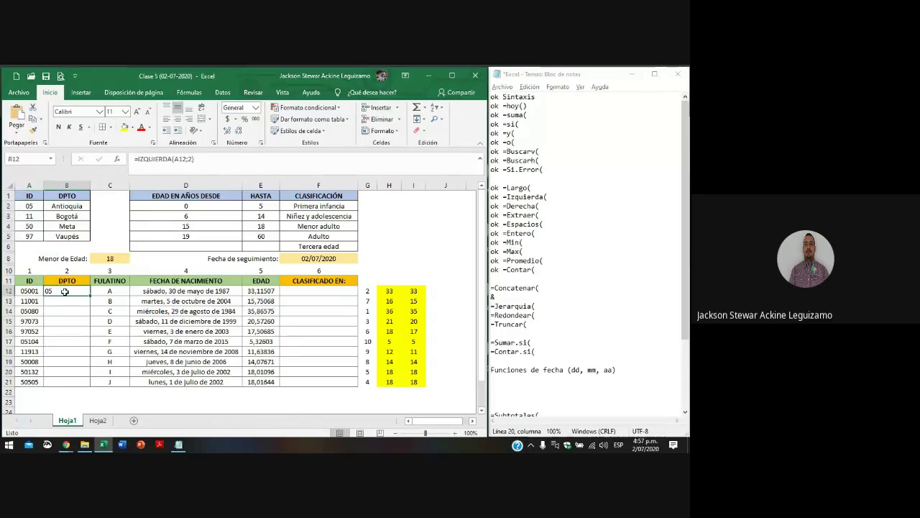
left_click_drag(89, 296, 84, 383)
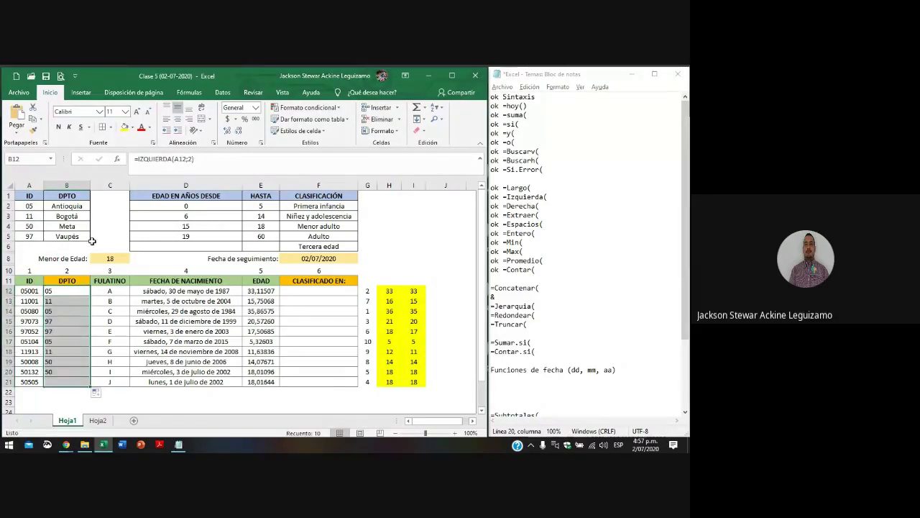
- Centre the department codes in B12:B21 and narrow column B slightly
left_click(175, 124)
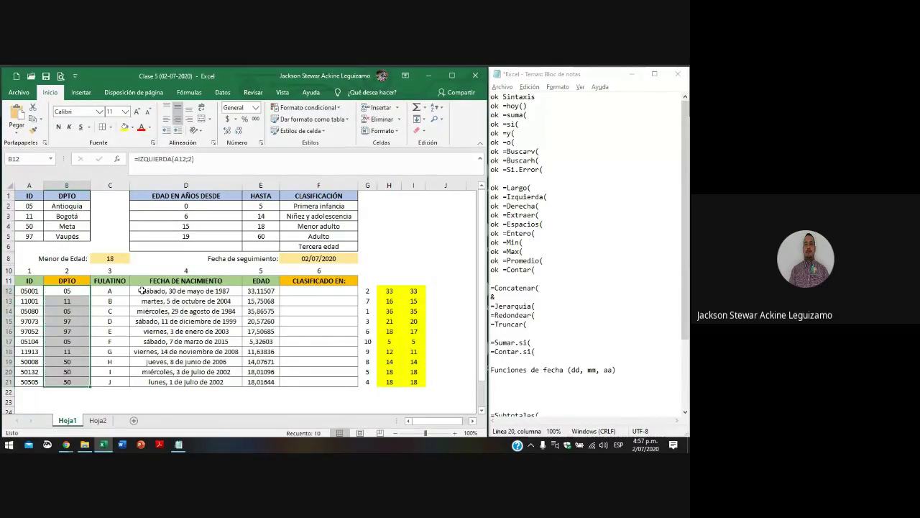
left_click(438, 290)
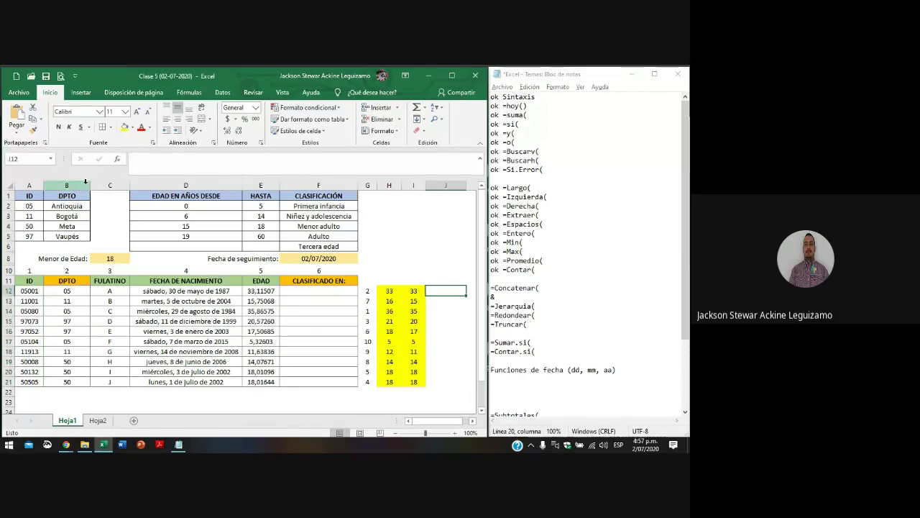
left_click_drag(89, 188, 85, 189)
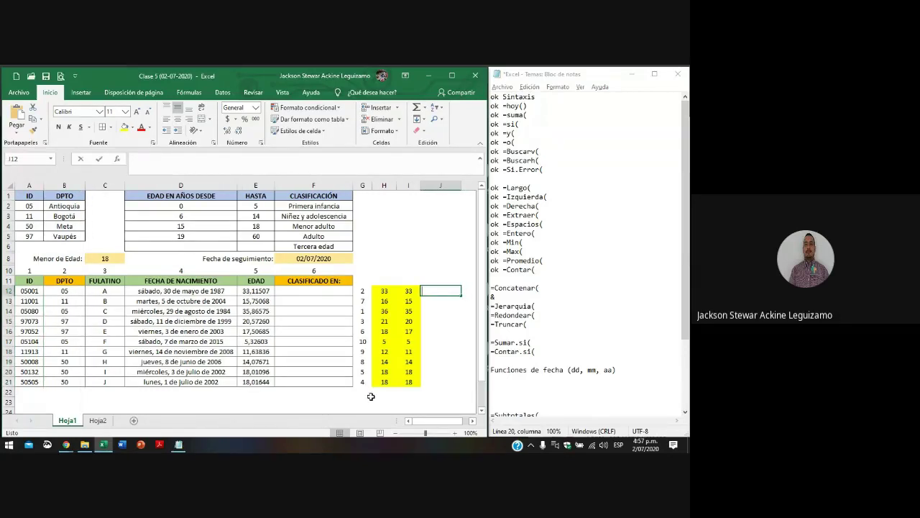
- Start a SUMAR.SI formula in J12 with the absolute criteria range $B$12:$B$21
type("=SUMAR.SI(")
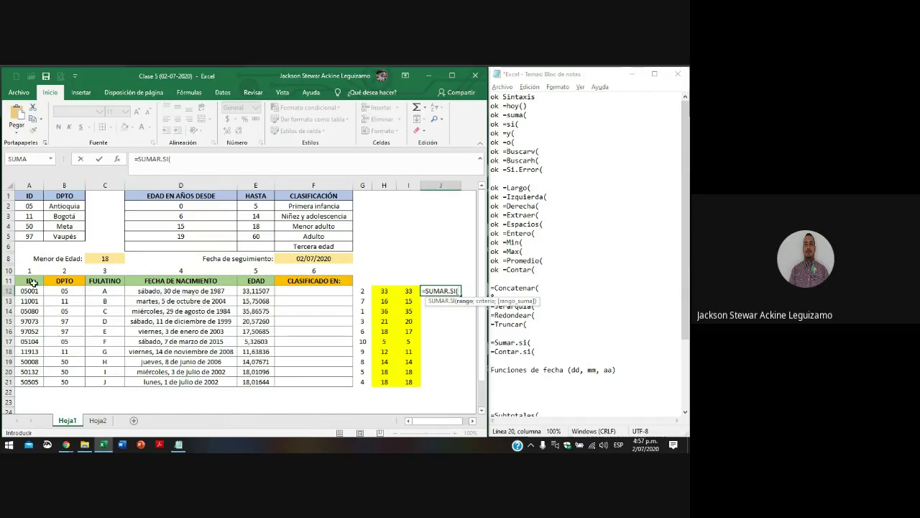
left_click_drag(74, 291, 74, 369)
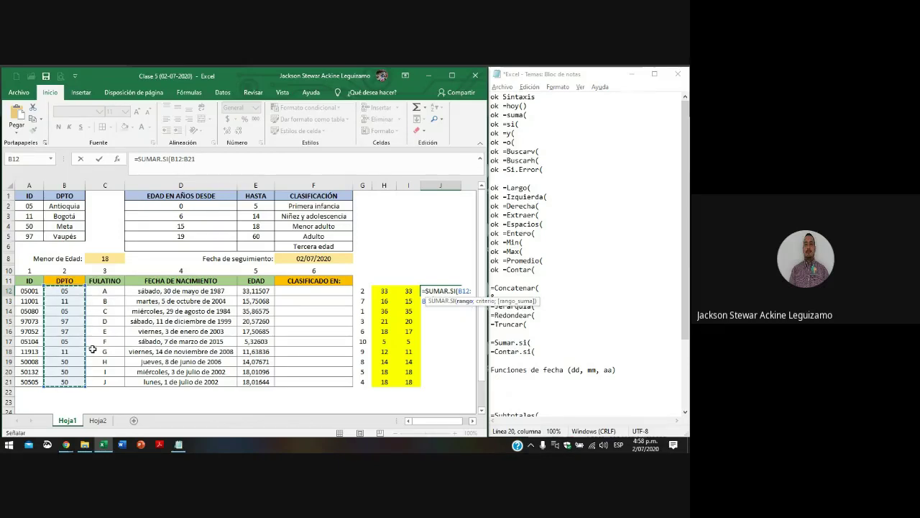
key("F4")
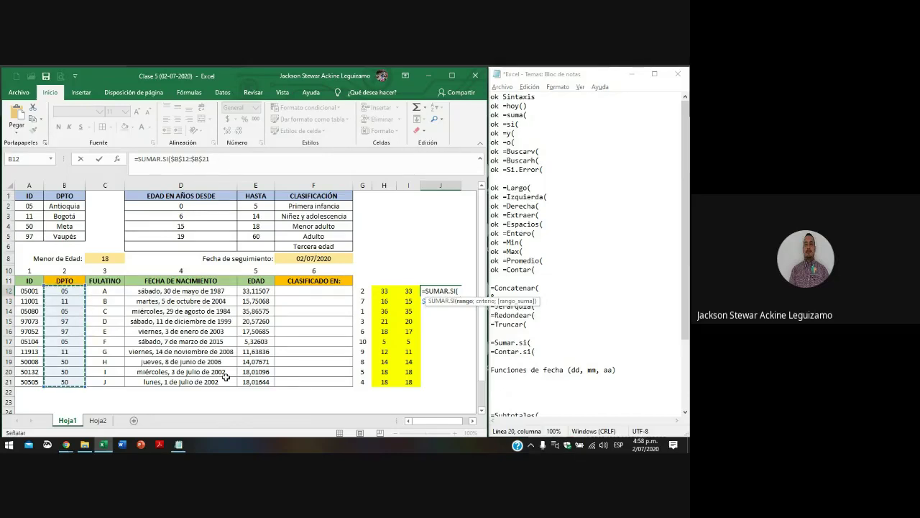
type(";")
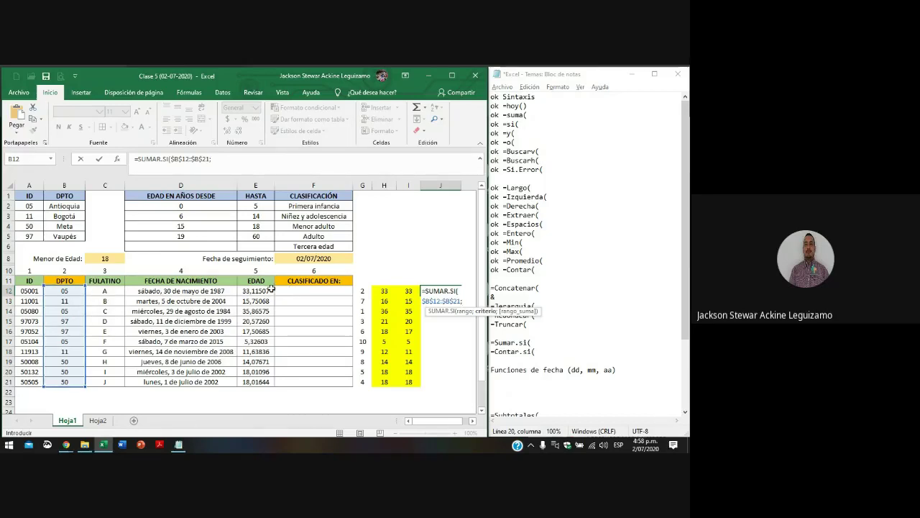
- Try B12 and =05 in turn as the criterion of the SUMAR.SI formula in J12
left_click(64, 290)
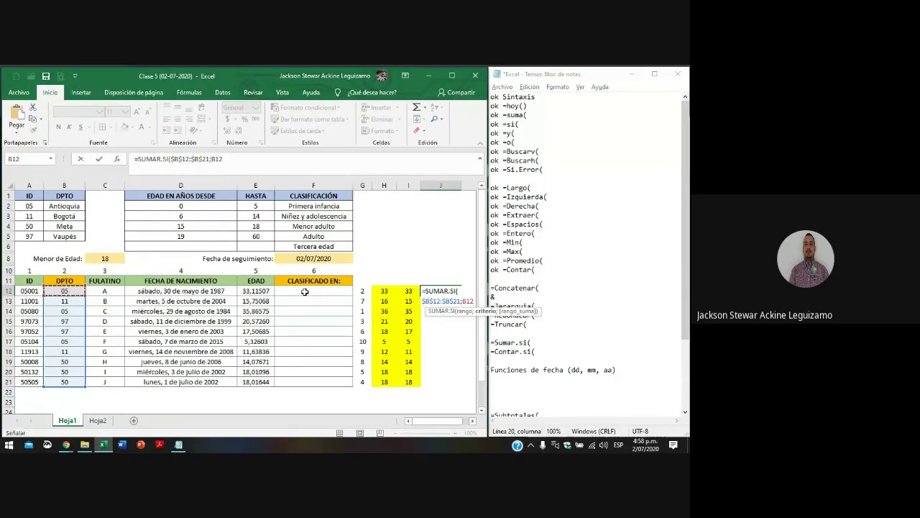
key("BackSpace")
key("BackSpace")
key("BackSpace")
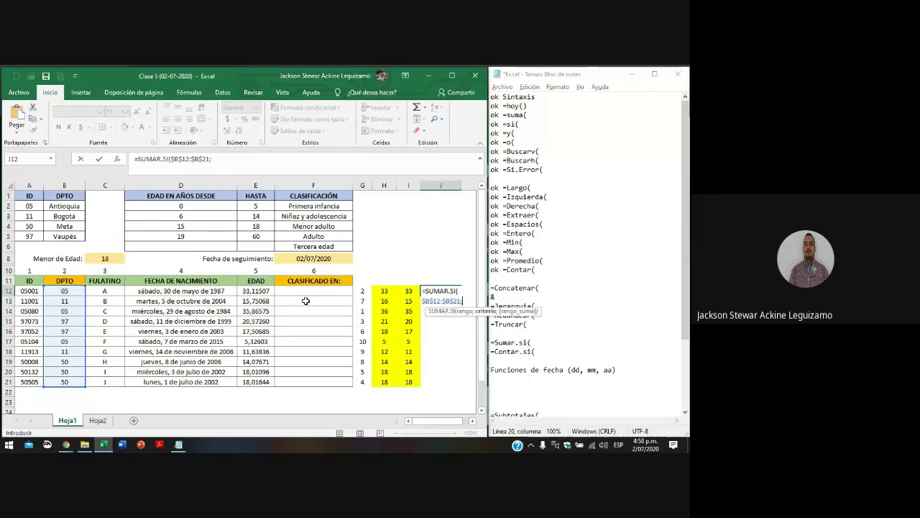
type("=05")
key("Return")
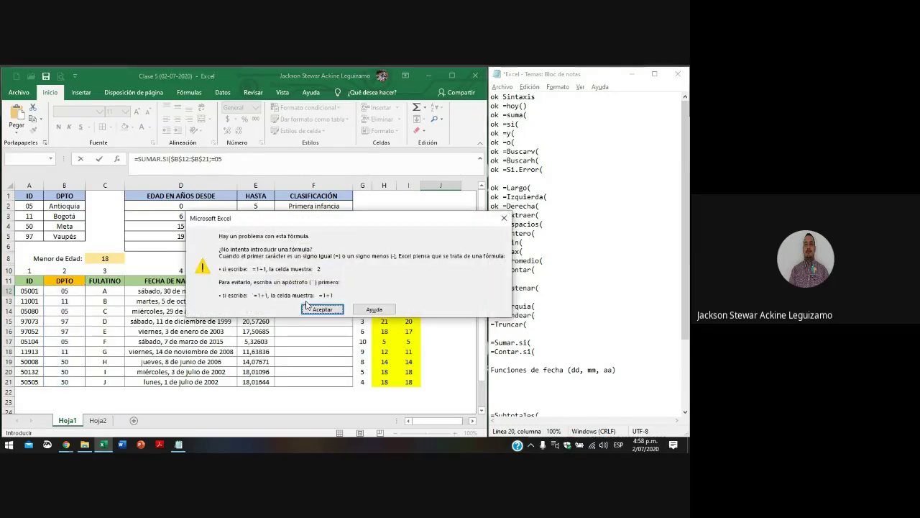
left_click(307, 308)
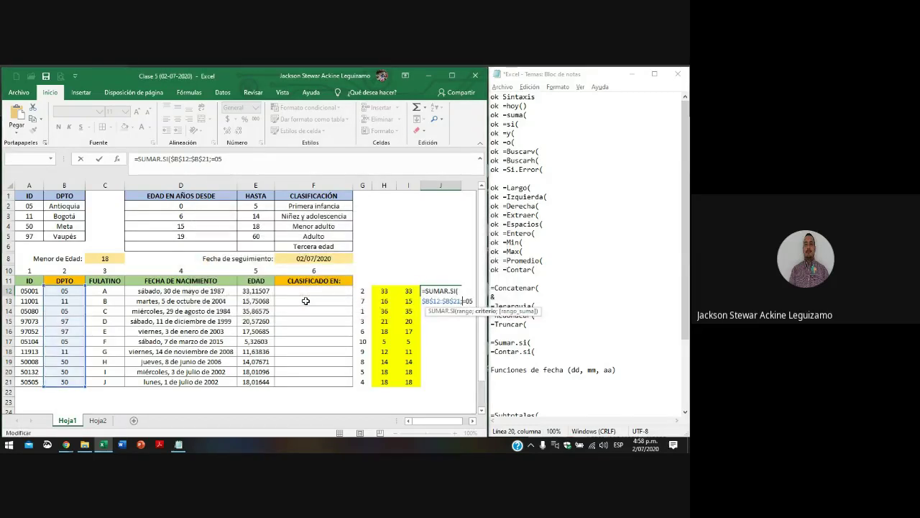
- Complete the SUMAR.SI formula in J12 with A2 as the criterion and $I$12:$I$21 as the sum range
key("Left")
left_click(31, 206)
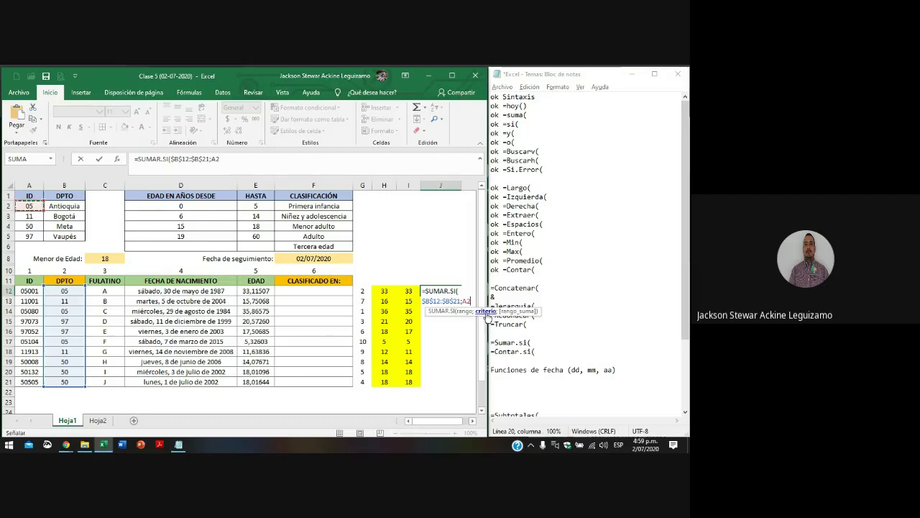
type(";")
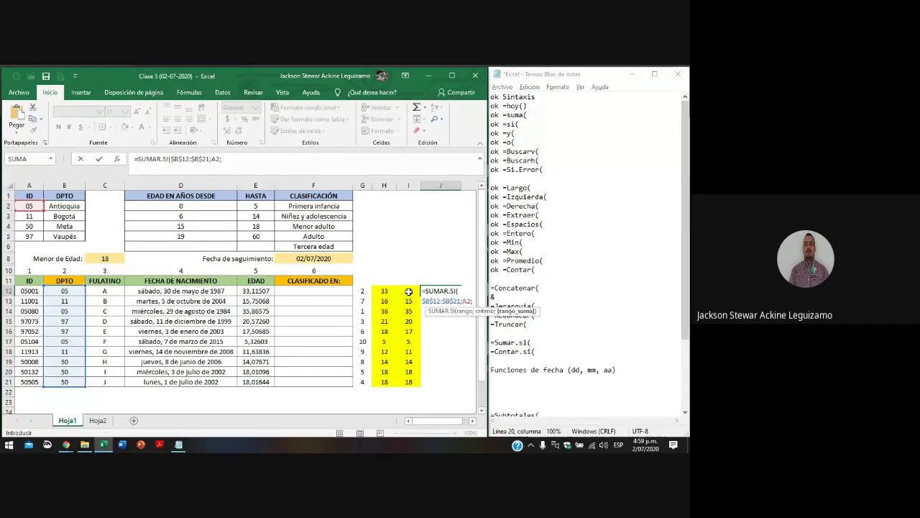
left_click_drag(409, 291, 413, 386)
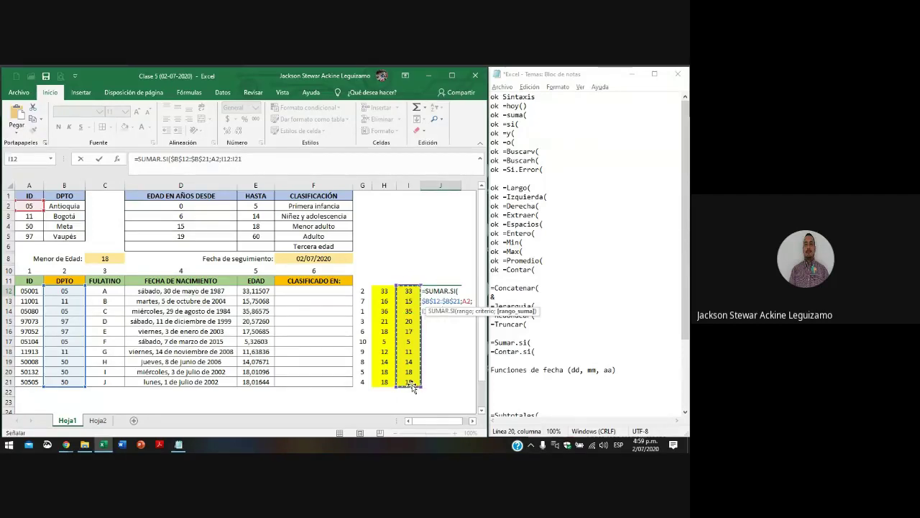
key("F4")
key("ctrl+Return")
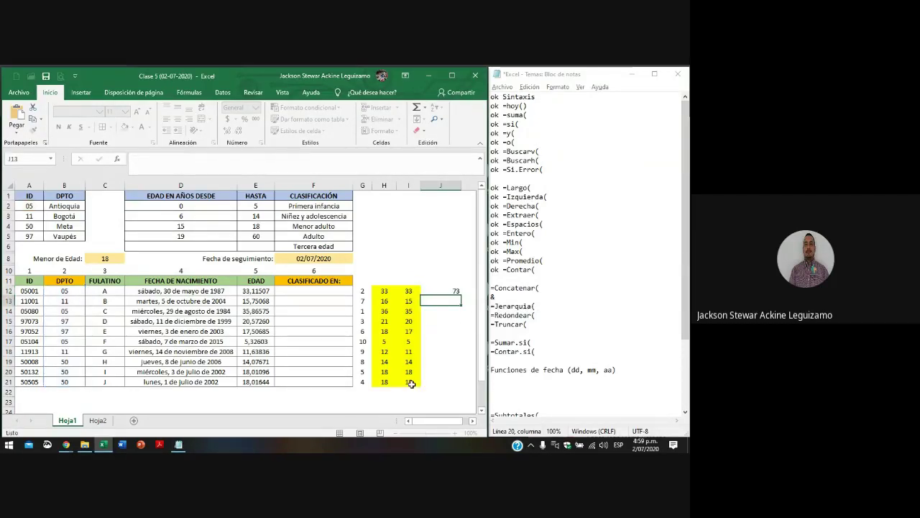
- Enter =SUMA(I12:I21) in I11 to total the truncated ages
left_click(407, 280)
type("=SUMA(")
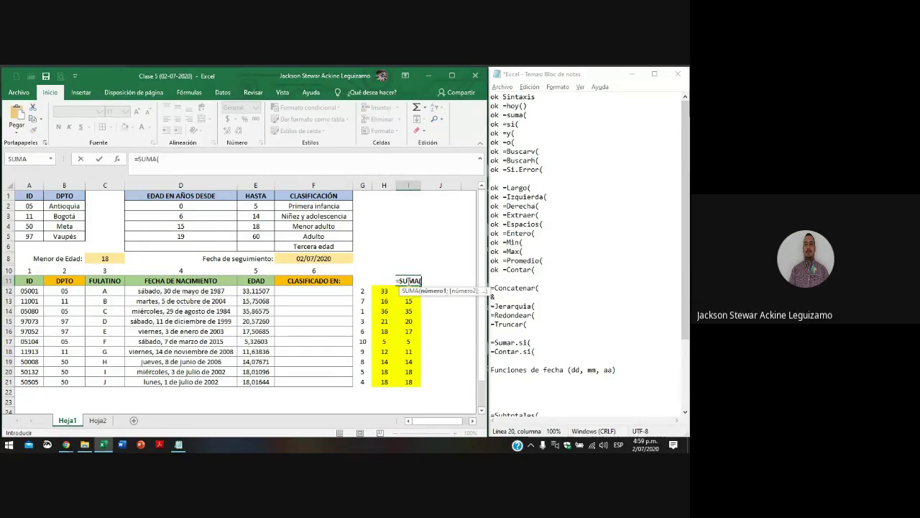
left_click_drag(408, 290, 408, 382)
key("ctrl+Return")
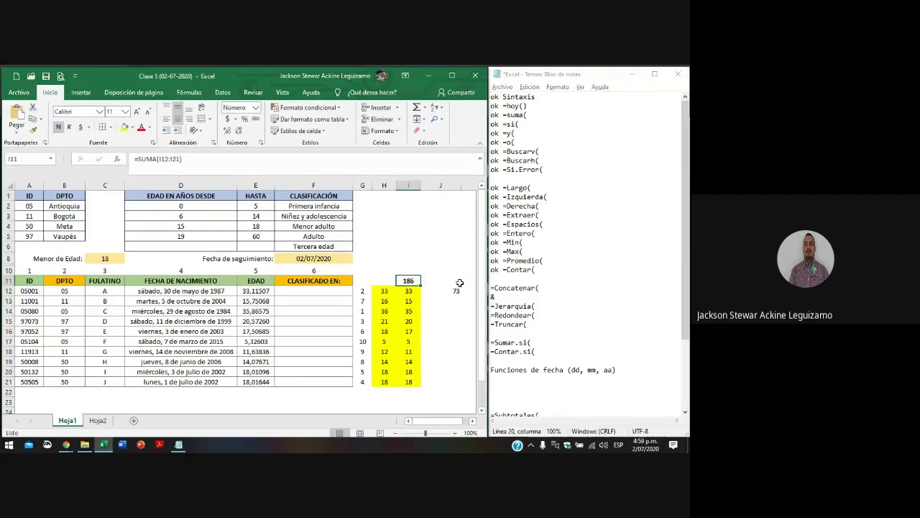
- Narrow column J and review the criterion reference in J12's SUMAR.SI formula
left_click(453, 291)
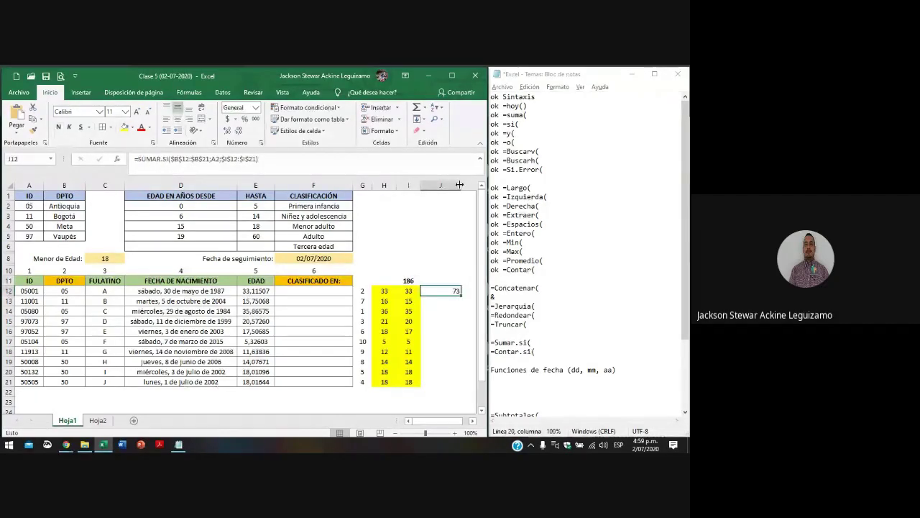
left_click_drag(459, 185, 437, 185)
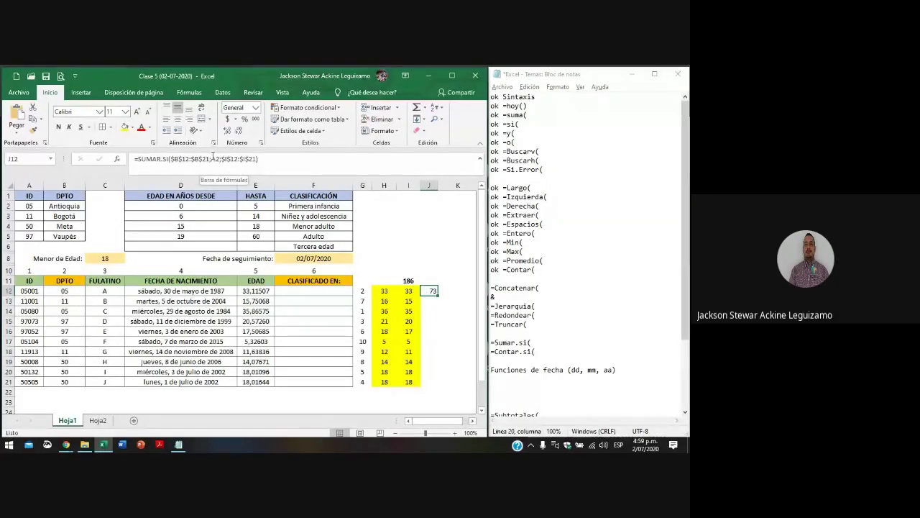
left_click(215, 159)
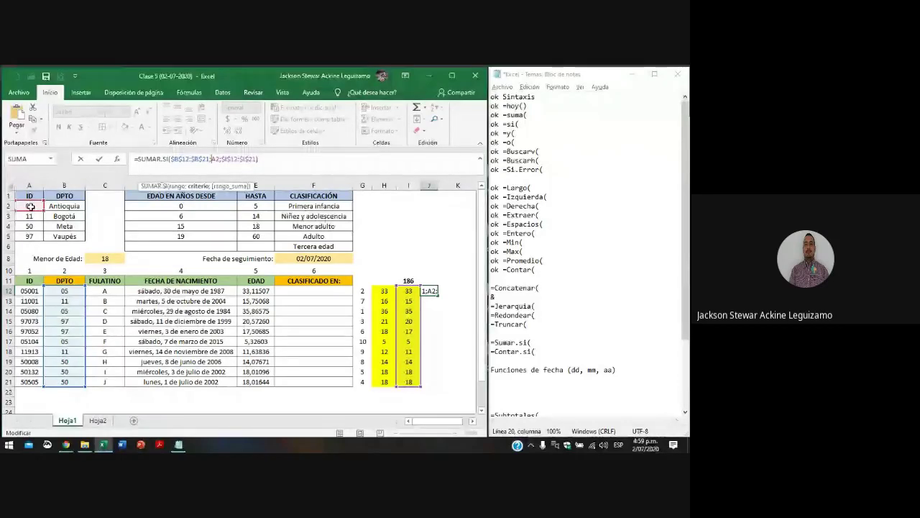
left_click(73, 291)
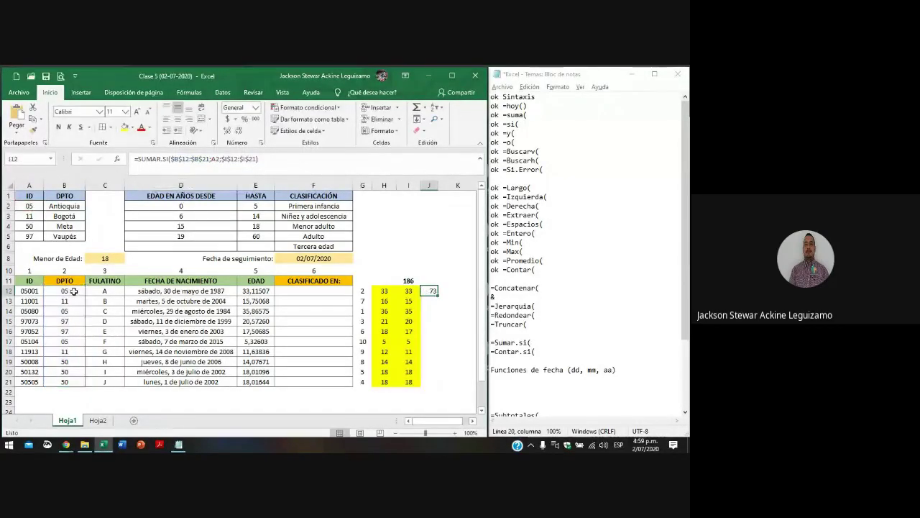
- Color the truncated ages of department 05 in I12, I14 and I17 with a red font
left_click(408, 290)
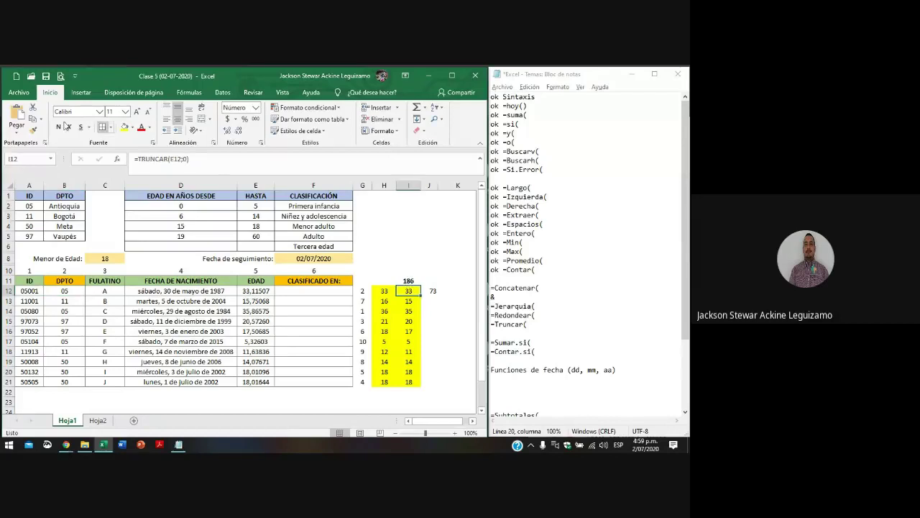
left_click(133, 130)
left_click(138, 231)
left_click(408, 311)
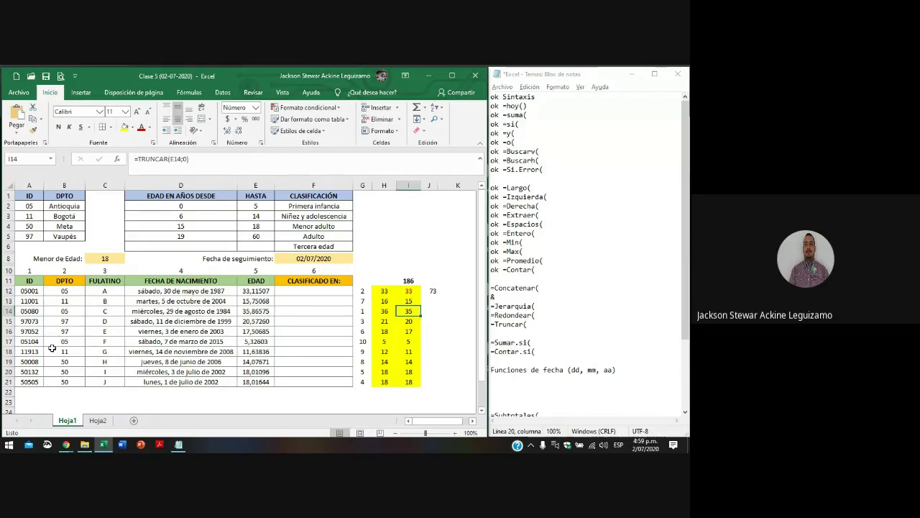
left_click(408, 342)
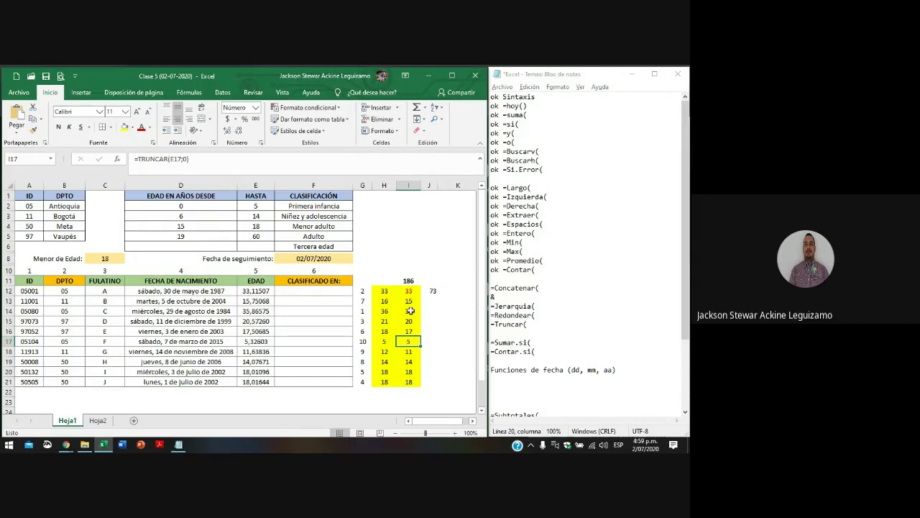
left_click(410, 310)
- Select I12, I14 and I17 together to read the sum of department 05's truncated ages
left_click(408, 291)
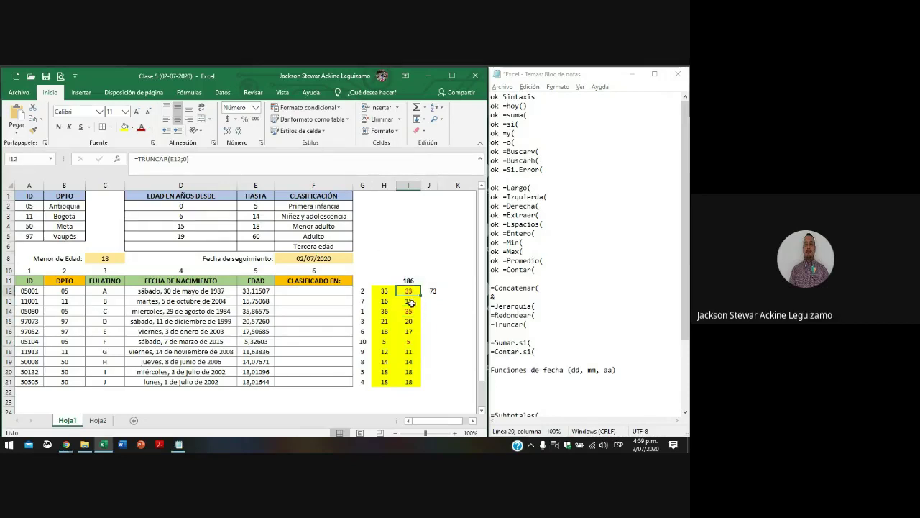
left_click(408, 311, "ctrl")
left_click(408, 341, "ctrl")
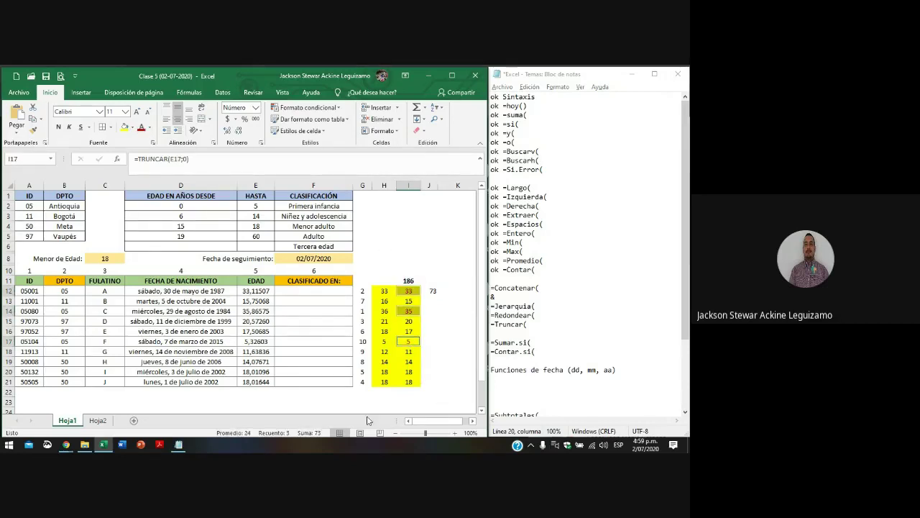
- Try the manual sum =I12+I14+I17 in I6 as a check, and clear the cell
left_click(416, 250)
type("=")
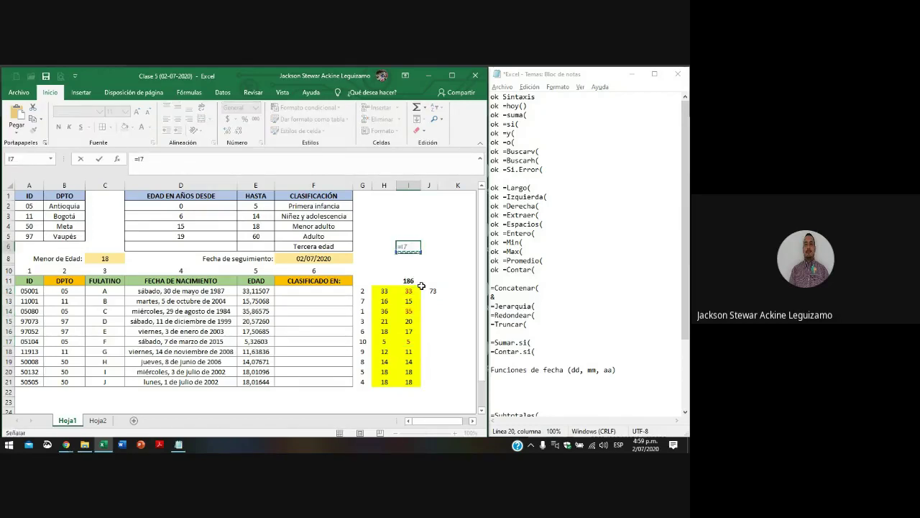
left_click(420, 290)
type("+")
key("Down")
key("Down")
key("Down")
key("Down")
key("Down")
key("Down")
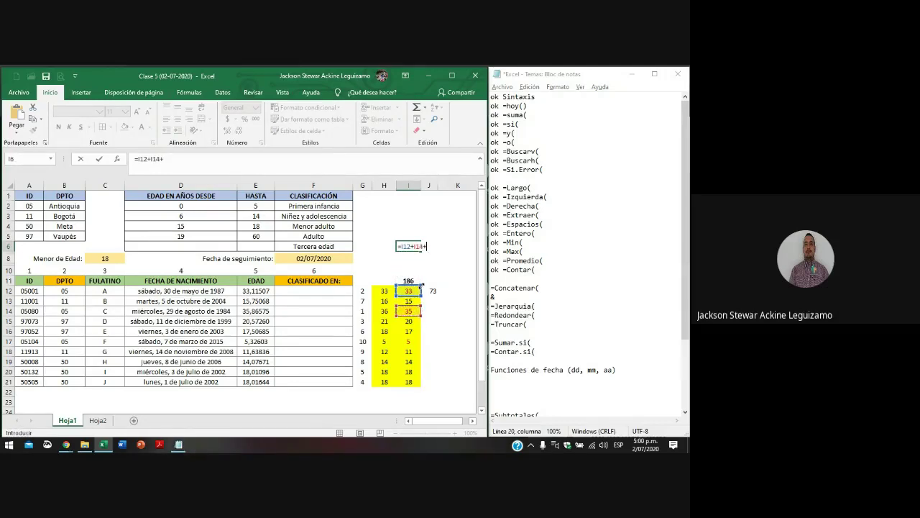
type("+")
key("Down")
key("Down")
key("Down")
key("Down")
key("Down")
key("Down")
key("Down")
key("Down")
key("Down")
key("Down")
key("Down")
key("ctrl+Return")
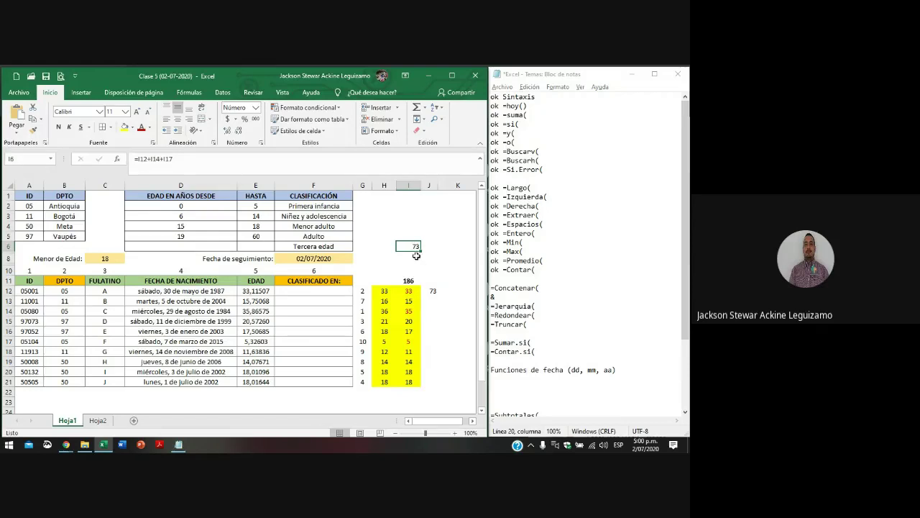
key("Delete")
- Enter the code 5 in J6 and label it Dpto in I6
left_click(433, 290)
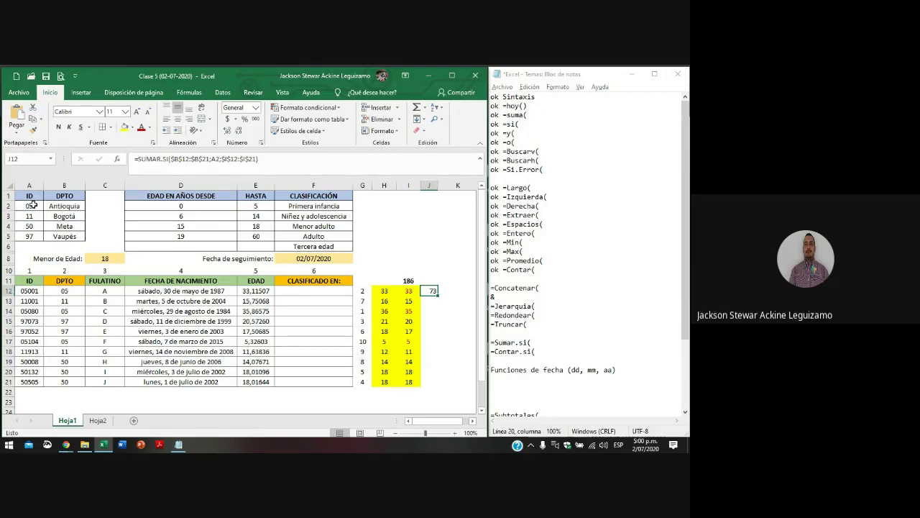
left_click(428, 269)
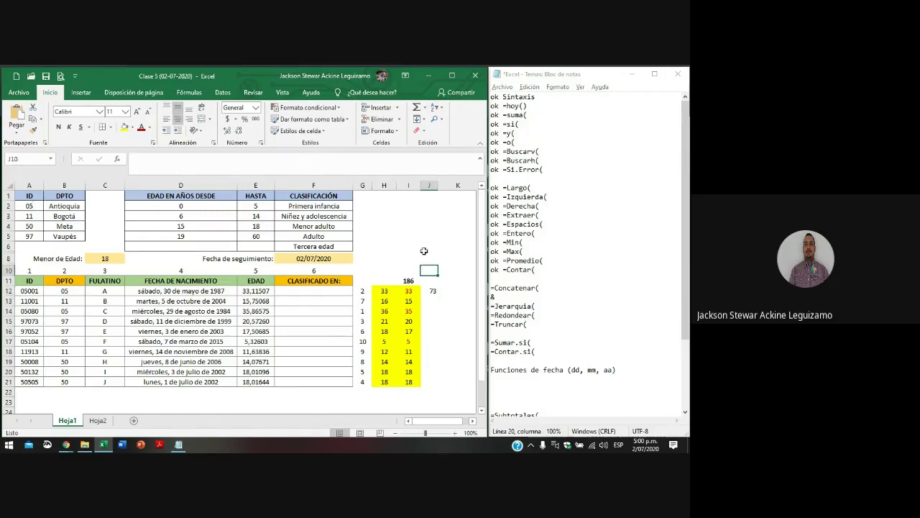
left_click(429, 248)
type("5")
key("Left")
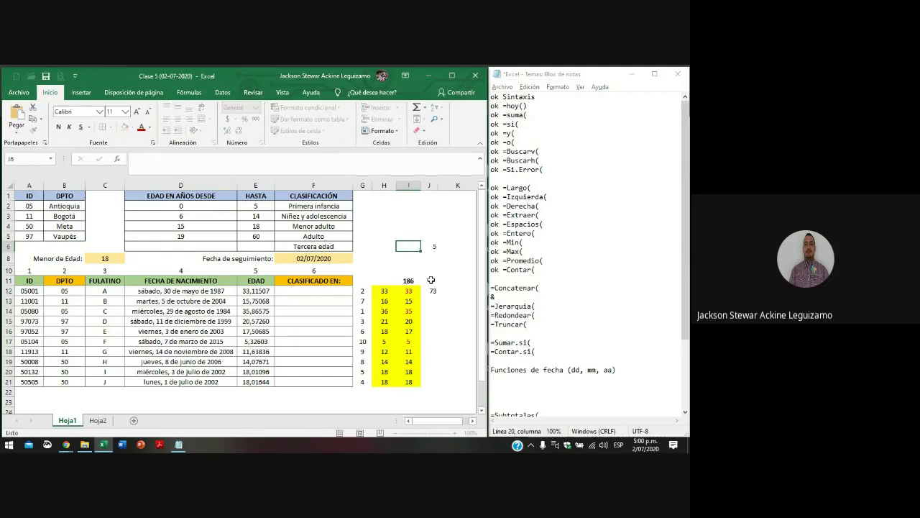
type("dPTO")
key("Right")
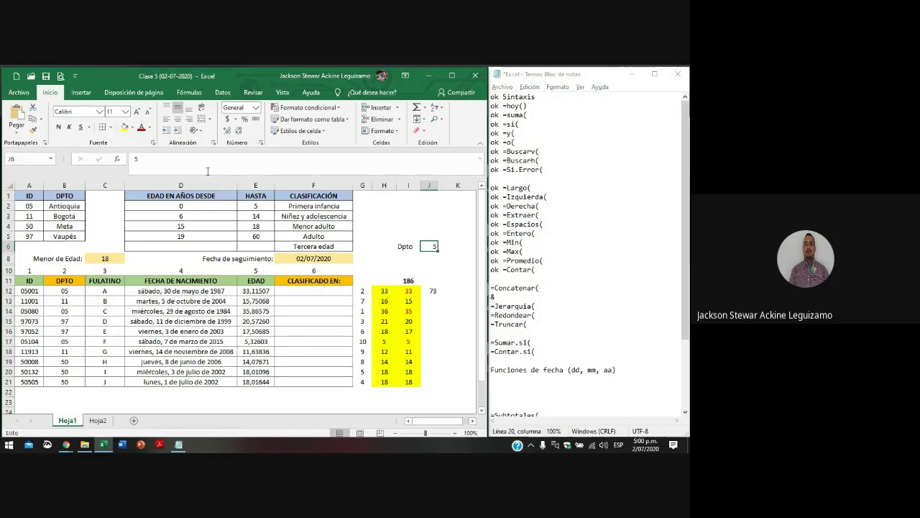
- Format J6 as Texto and enter the department code 05 in it
key("ctrl+1")
left_click(193, 254)
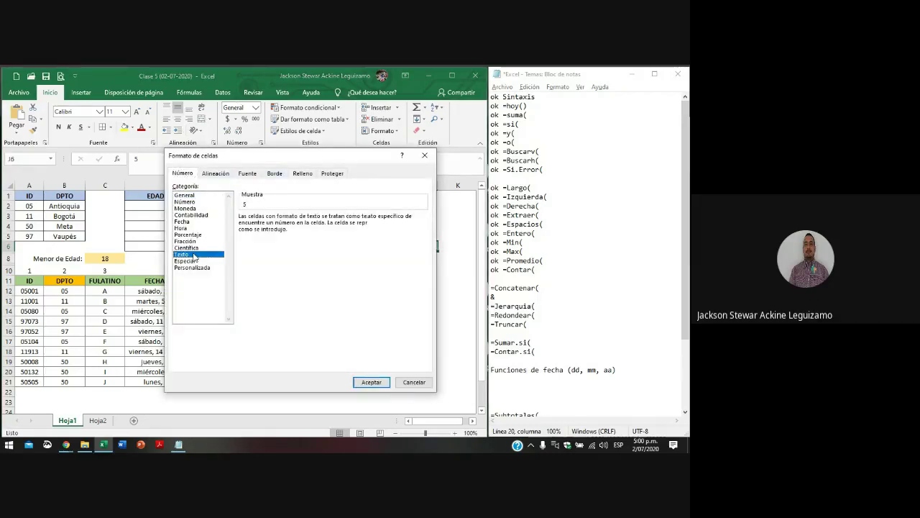
key("Return")
type("05")
key("Return")
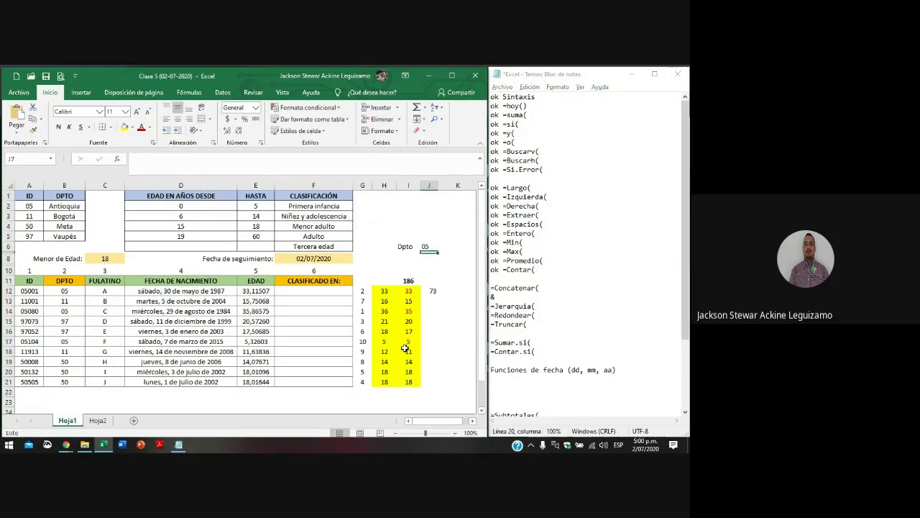
- Point the criterion of the SUMAR.SI formula in J12 to J6
key("Down")
key("Down")
key("Down")
key("Down")
key("F2")
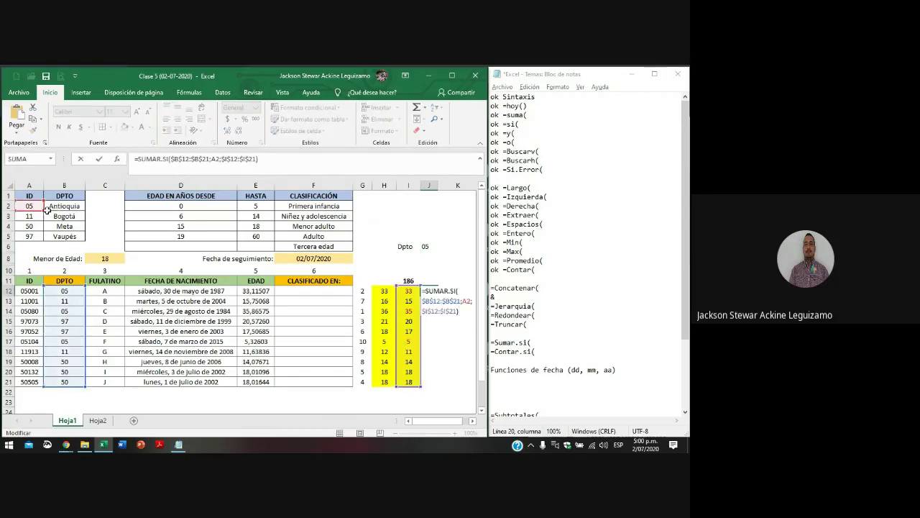
left_click_drag(46, 209, 432, 249)
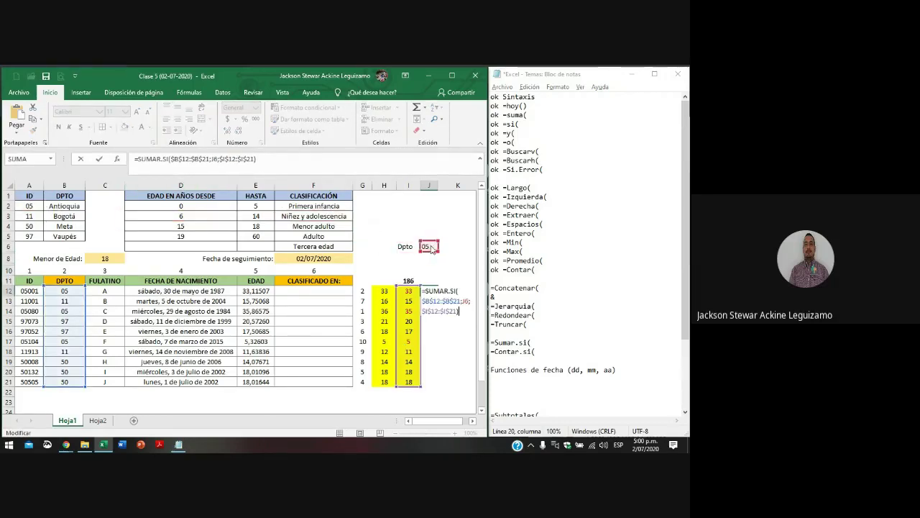
key("Return")
- Set the department code in J6 to 11 and select I13 and I18 to check their sum
key("Up")
key("Up")
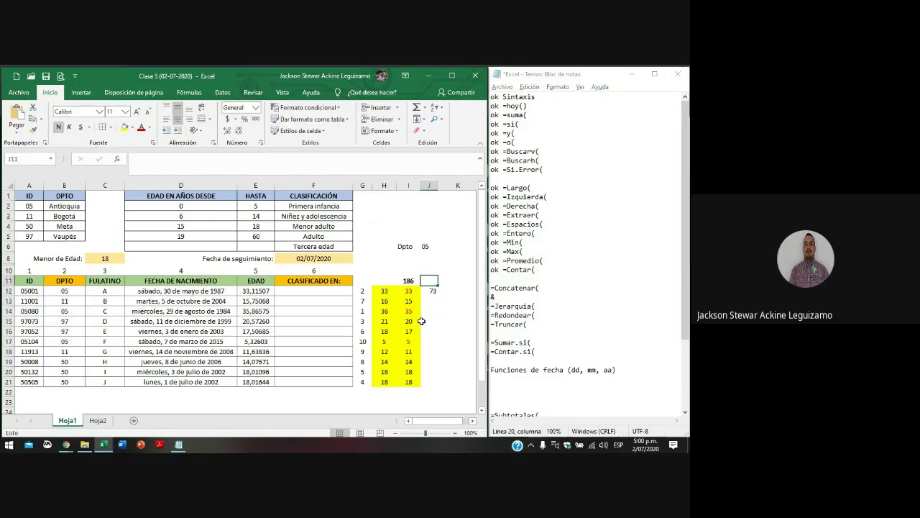
key("Up")
key("Up")
key("Up")
key("Up")
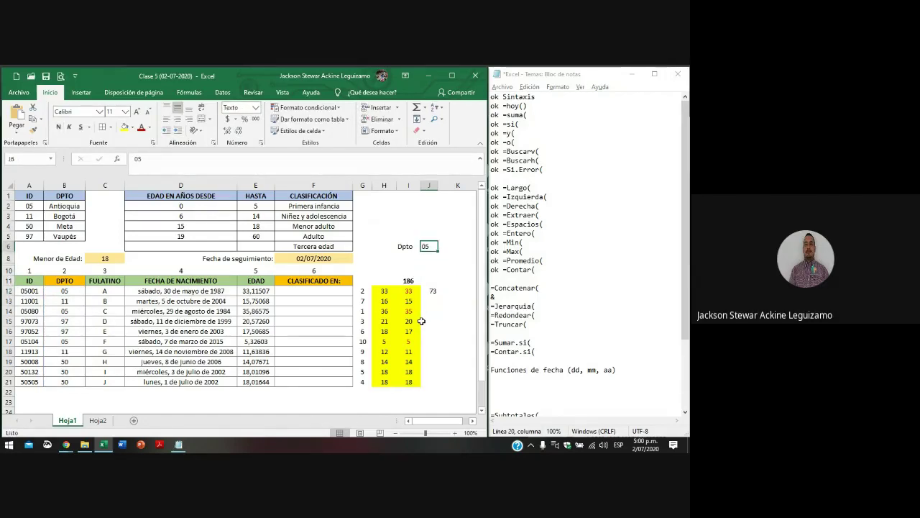
type("11")
key("Return")
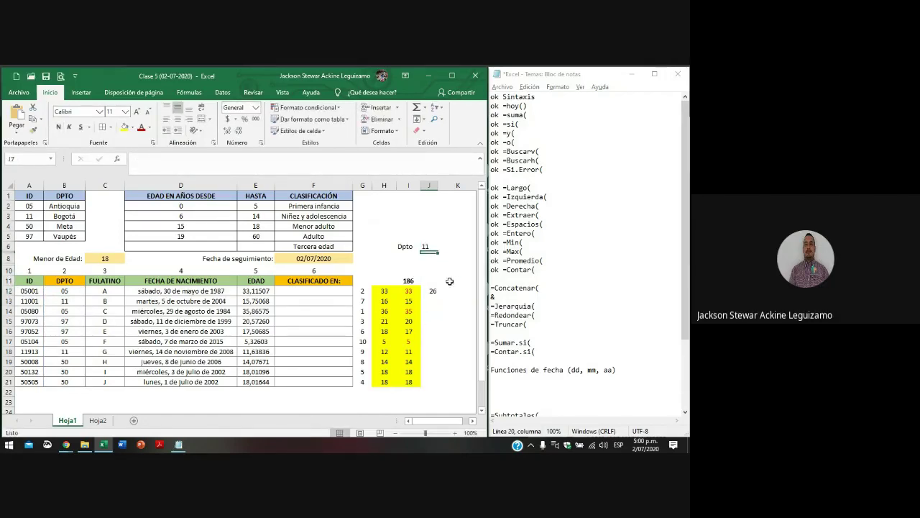
left_click(409, 303)
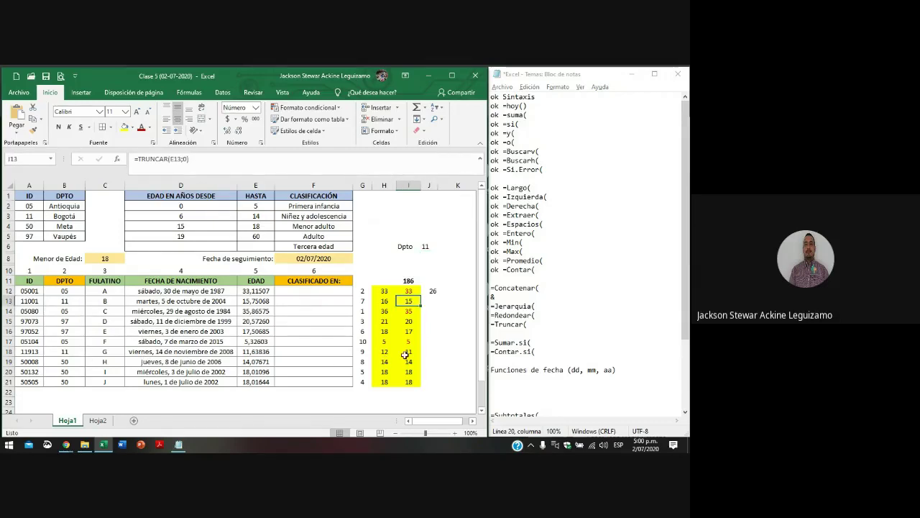
left_click(406, 352, "ctrl")
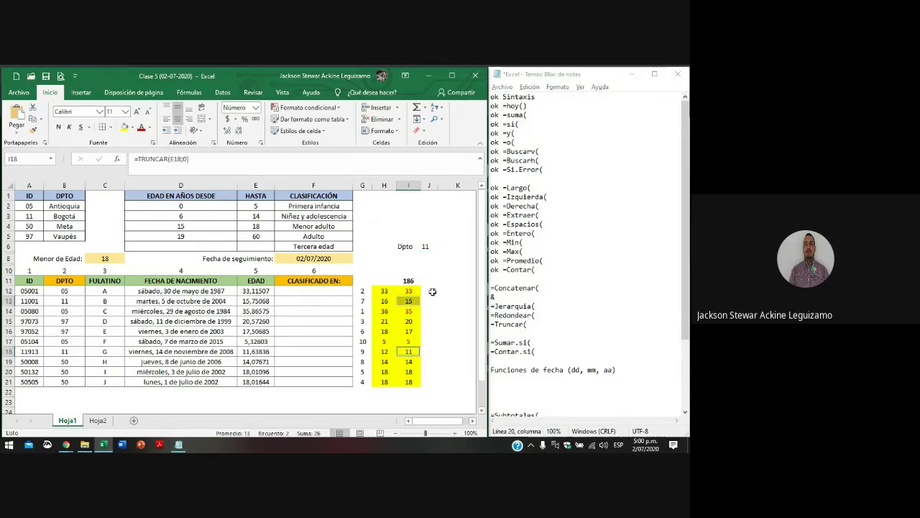
- Set the department code in J6 to 50 and select I19:I21 to check the sum of those ages
left_click(427, 245)
type("50")
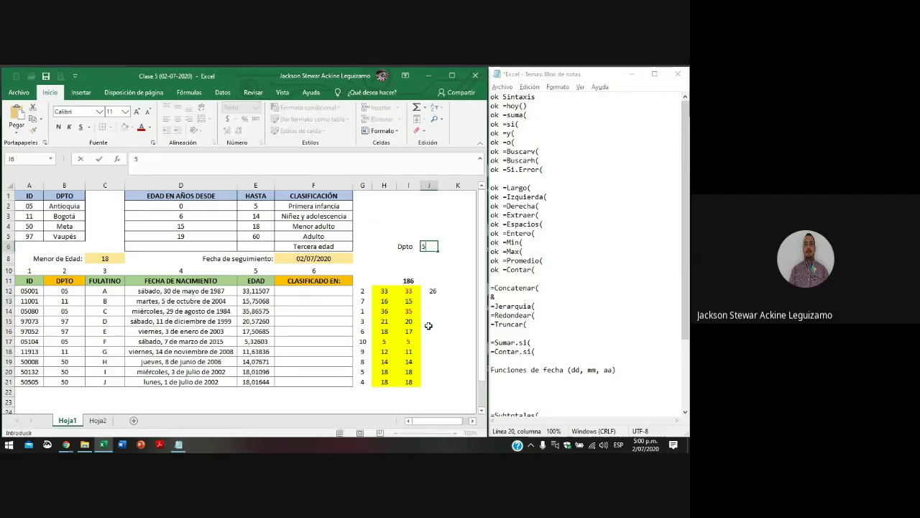
key("Return")
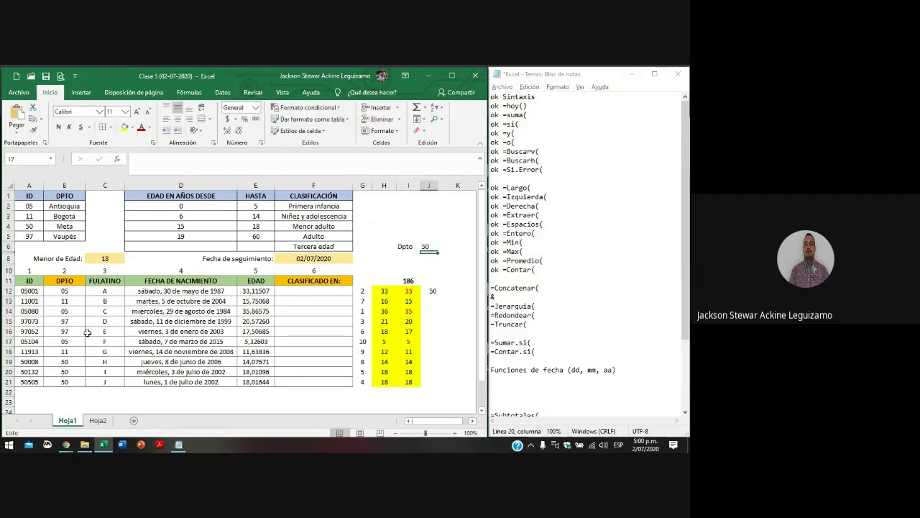
left_click_drag(415, 361, 412, 382)
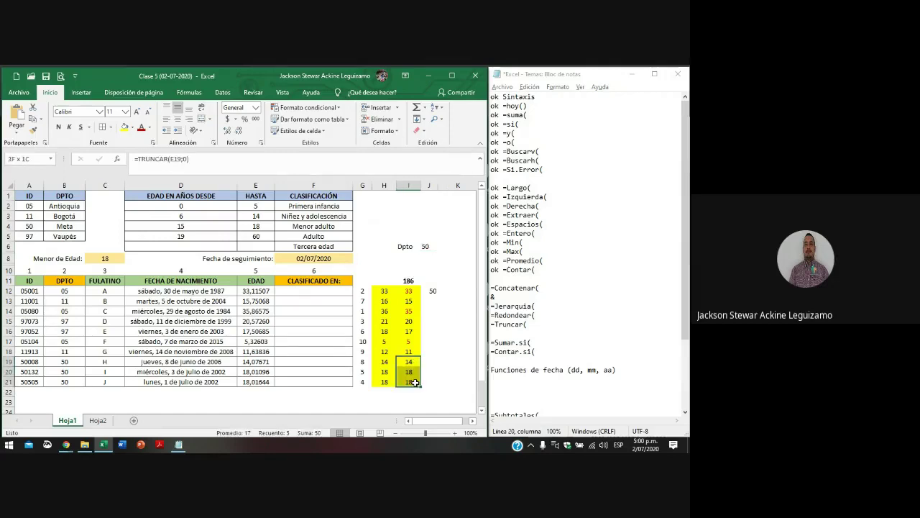
- Set the department code in J6 to 97 and select I15:I16 to check the sum of those ages
left_click(427, 246)
type("97")
key("Return")
key("Up")
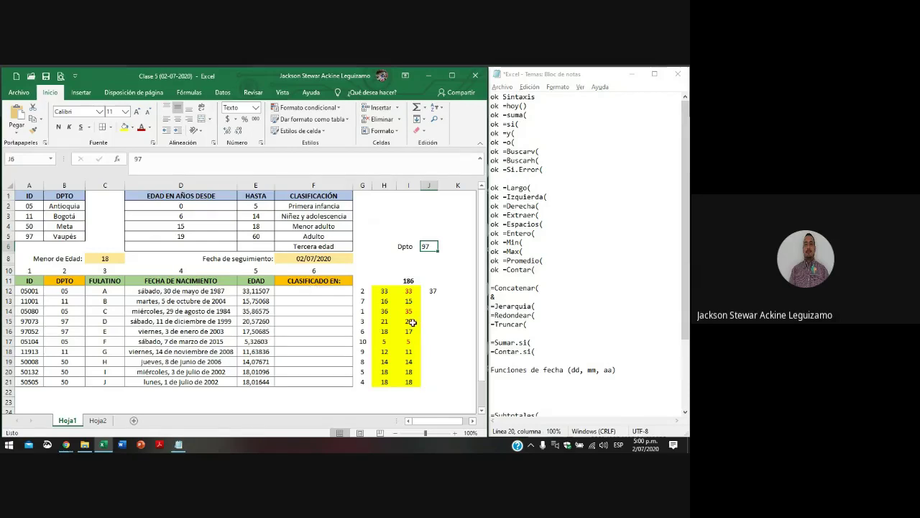
left_click_drag(409, 321, 412, 331)
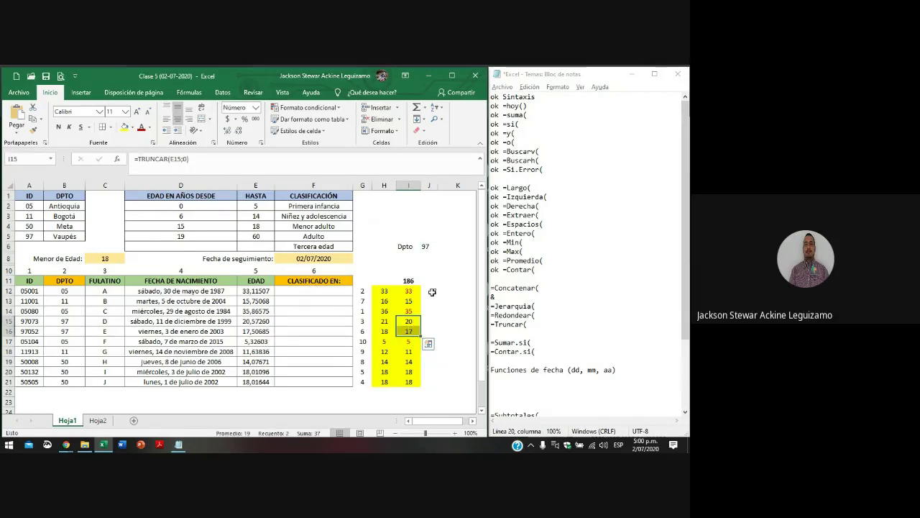
- Review the range and criterion arguments of J12's SUMAR.SI formula and the code cell J6
left_click(409, 288)
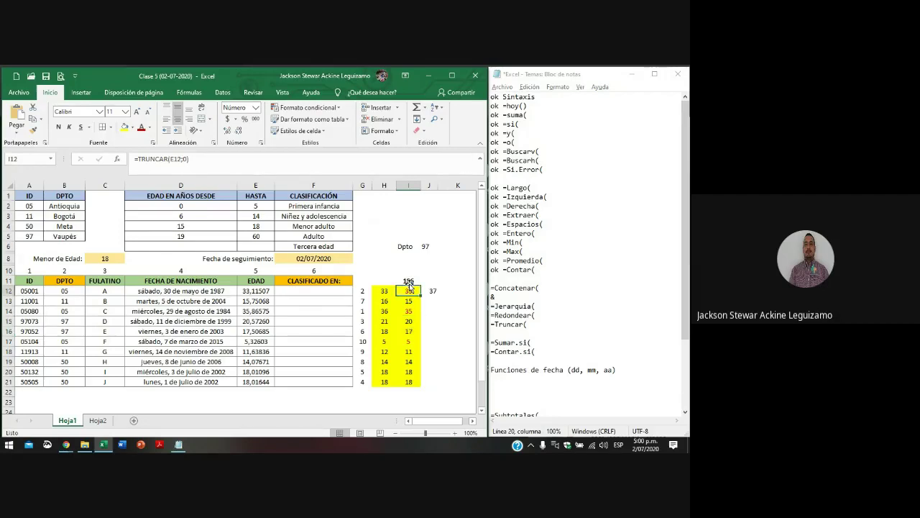
left_click(432, 291)
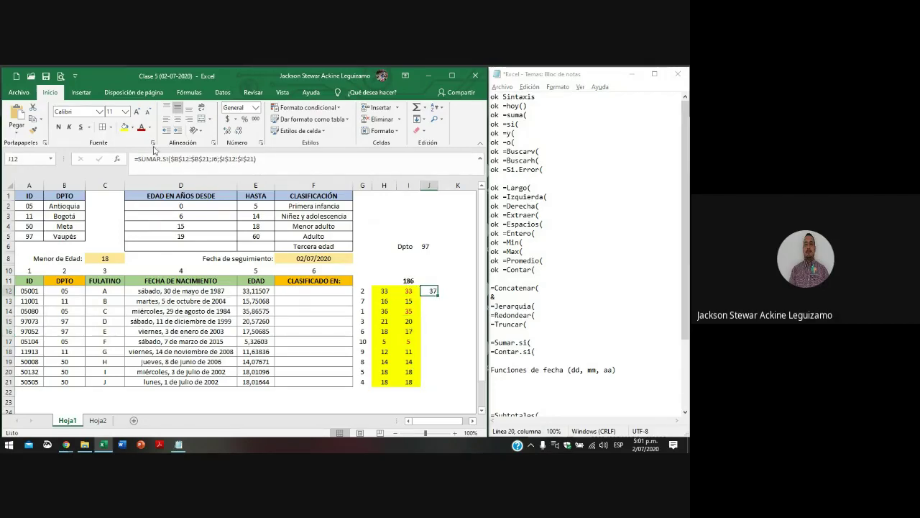
left_click_drag(171, 159, 209, 160)
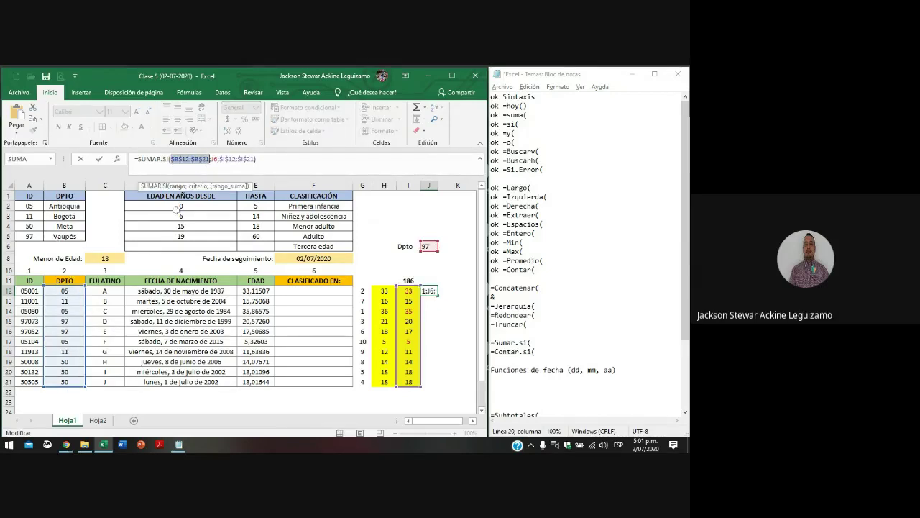
left_click(213, 159)
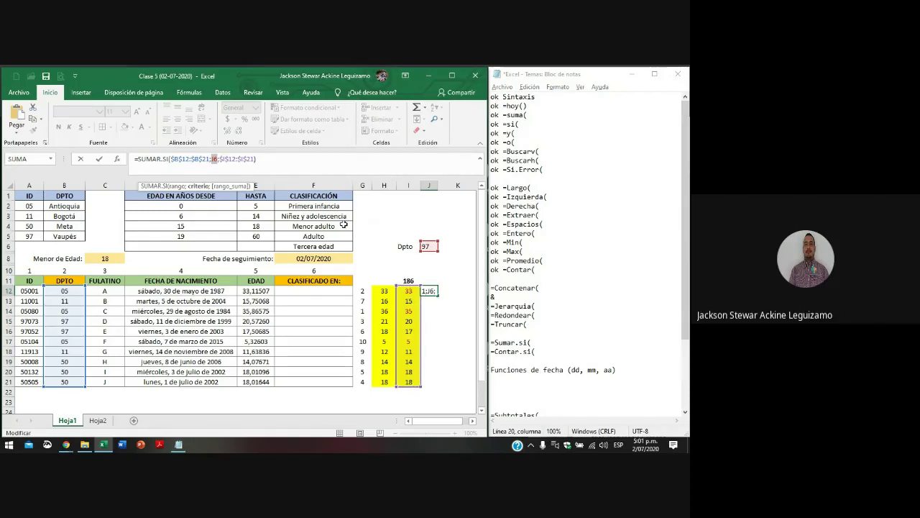
key("Return")
left_click(429, 246)
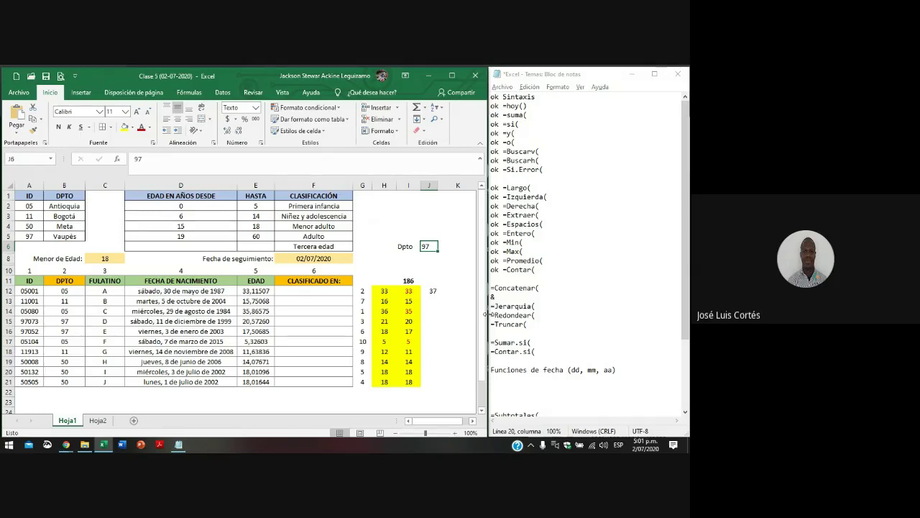
left_click(432, 291)
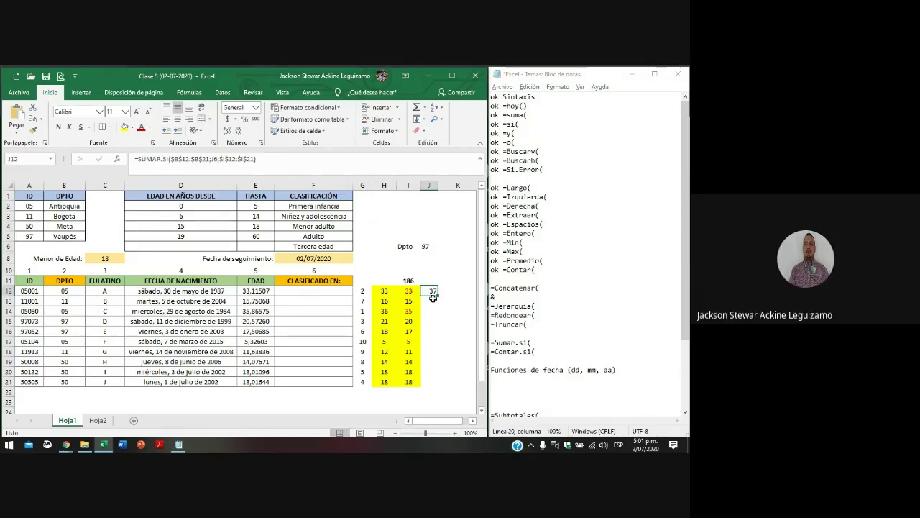
- Try to enter a counting formula in cell J13, starting it with =con
left_click(433, 301)
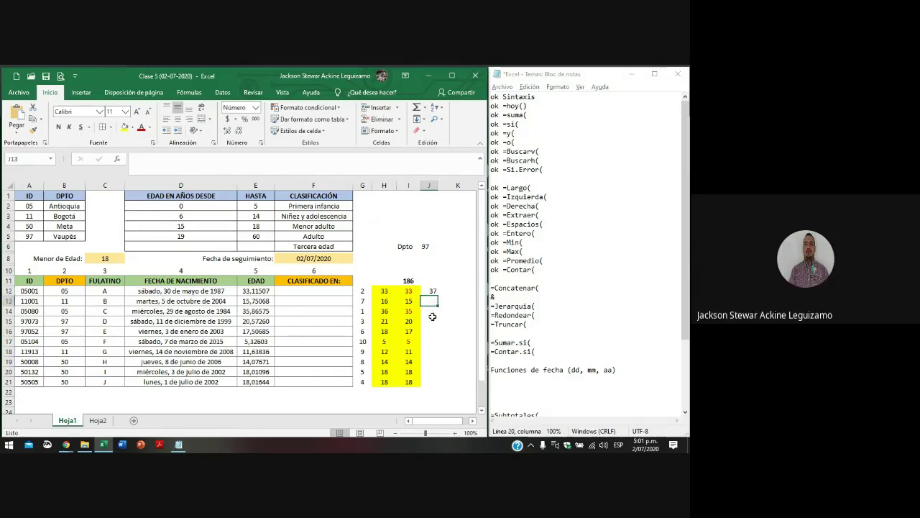
type("=")
type("hoy()")
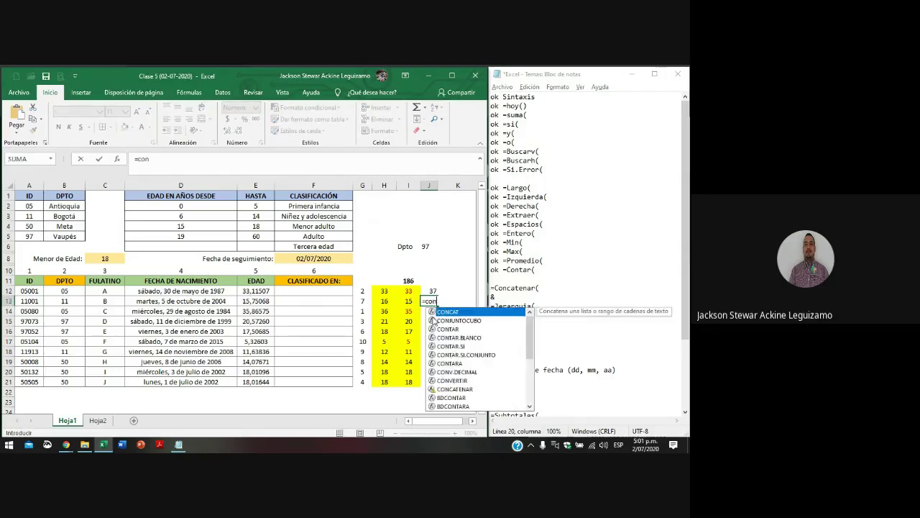
key("Return")
key("Up")
key("Left")
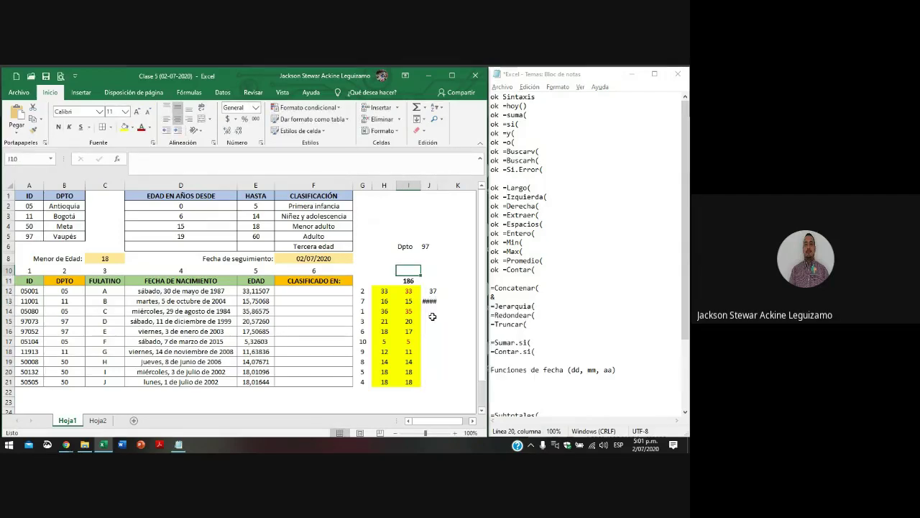
- Count the truncated ages in I10 with =CONTAR(I12:I21) and make the result bold
type("=contar")
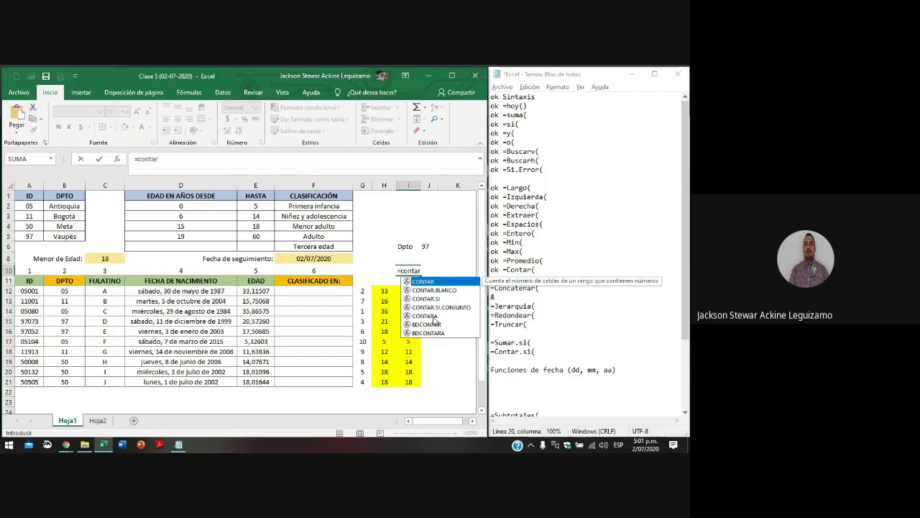
type("(I12")
key("ctrl+shift+Down")
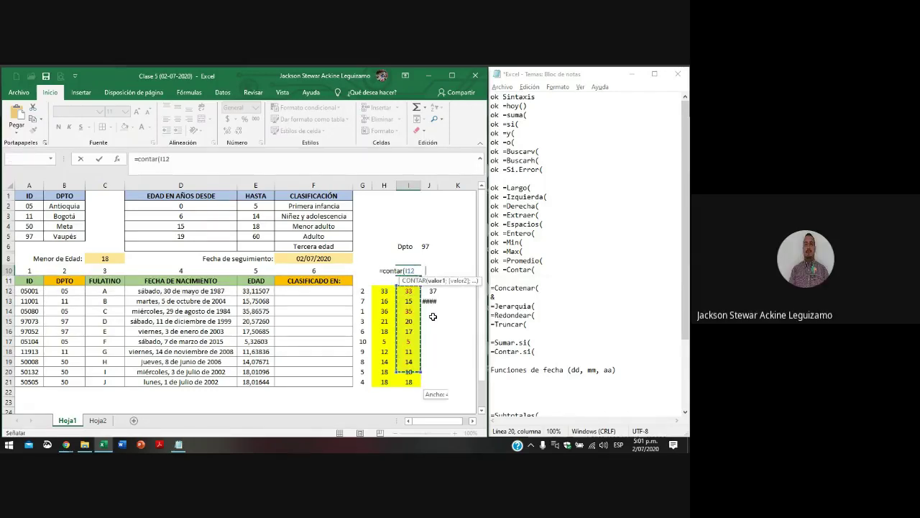
key("Return")
key("Up")
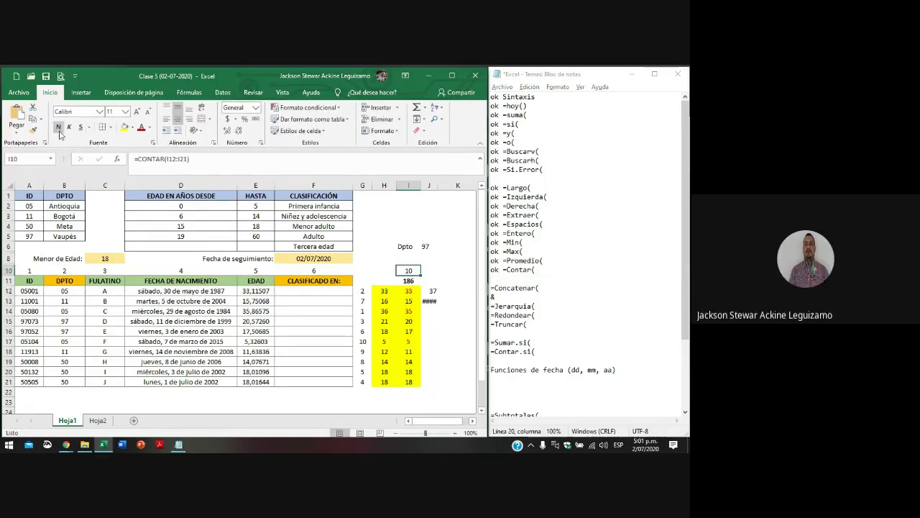
- Clear the mistaken entry from cell J13 and go back to the count in I10
left_click(429, 300)
type("=con")
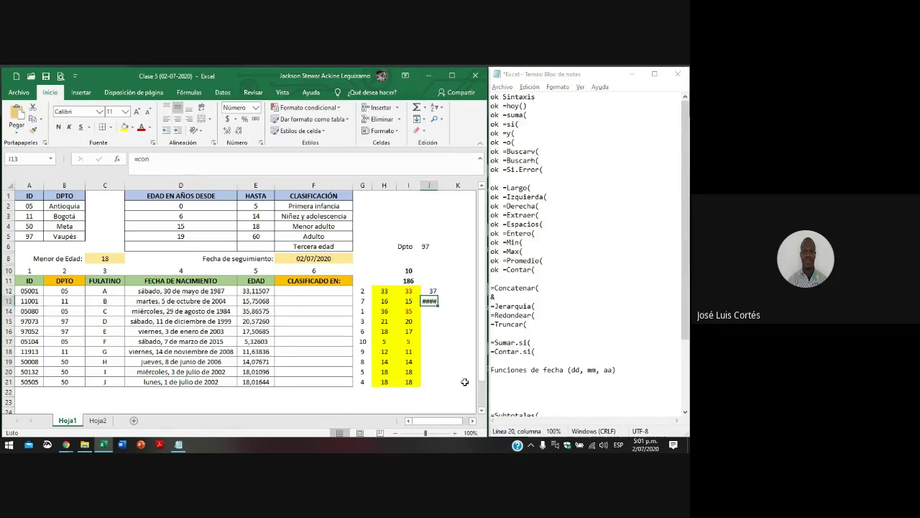
key("Escape")
key("Left")
key("Up")
key("Up")
key("Up")
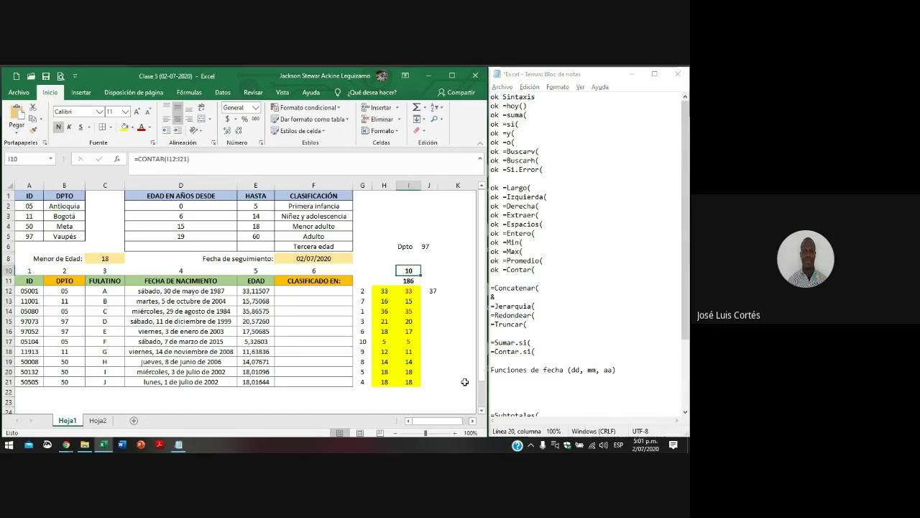
key("Down")
key("Up")
key("Right")
key("Down")
key("Down")
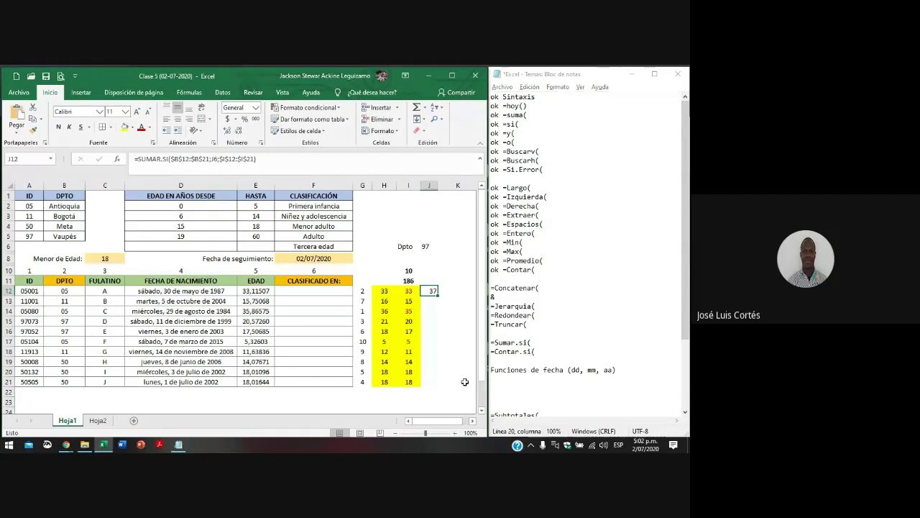
- Fill the Dpto label and code cells I6:J6 with the light blue theme color
left_click_drag(405, 246, 429, 247)
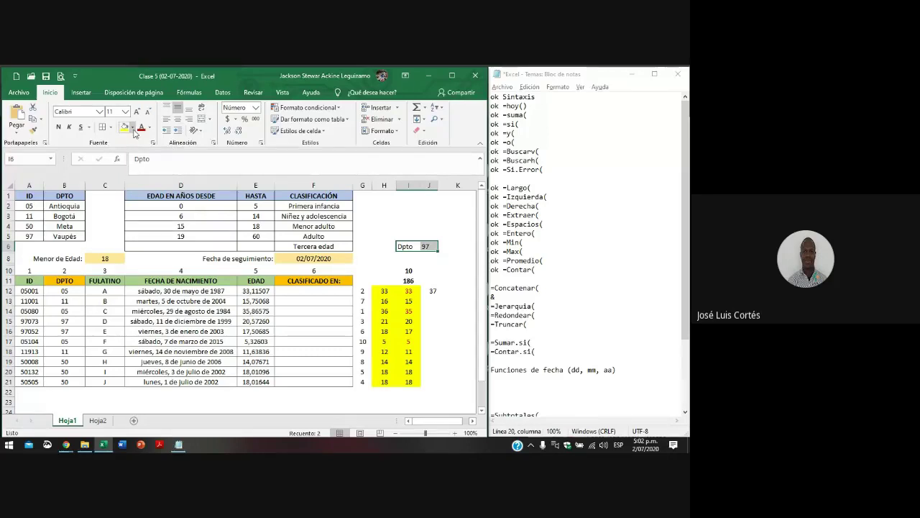
left_click(132, 127)
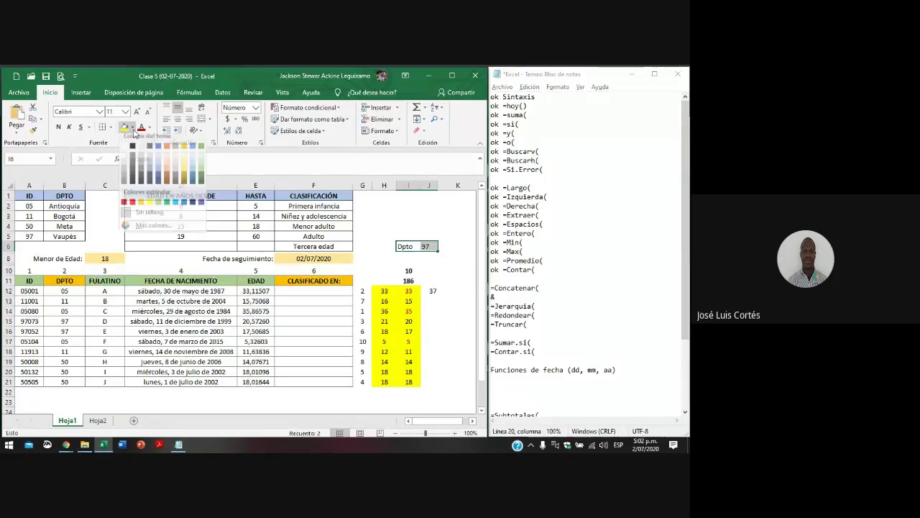
left_click(158, 159)
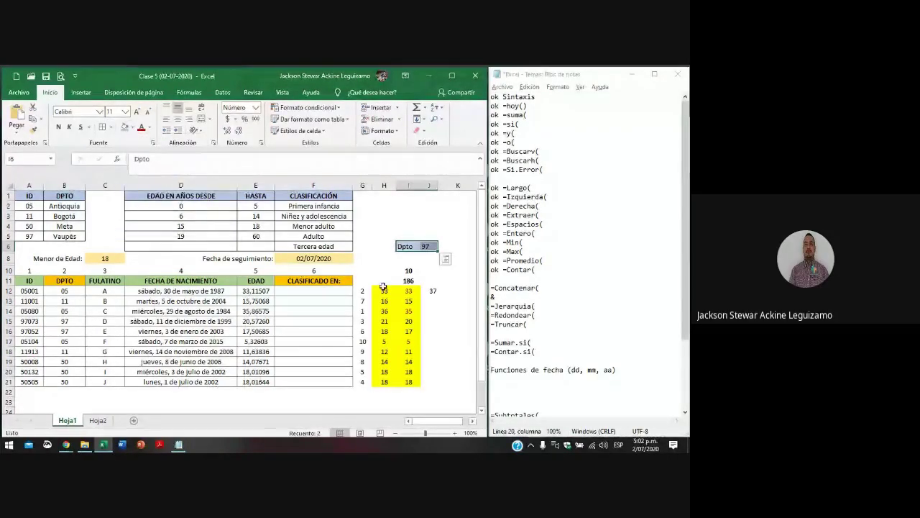
left_click(433, 279)
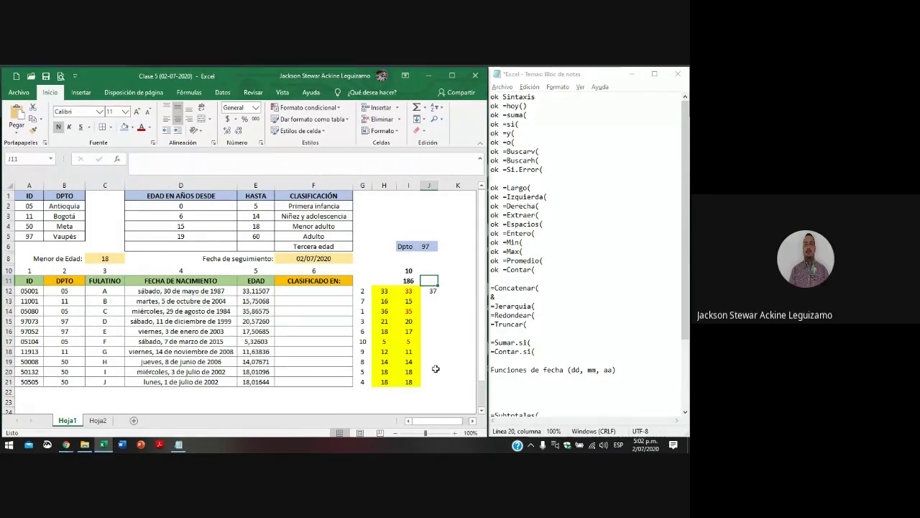
- Review the row 12 formulas: SUMAR.SI in J12, the age calculation in E12, TRUNCAR in I12 and REDONDEAR in H12
key("Down")
key("Right")
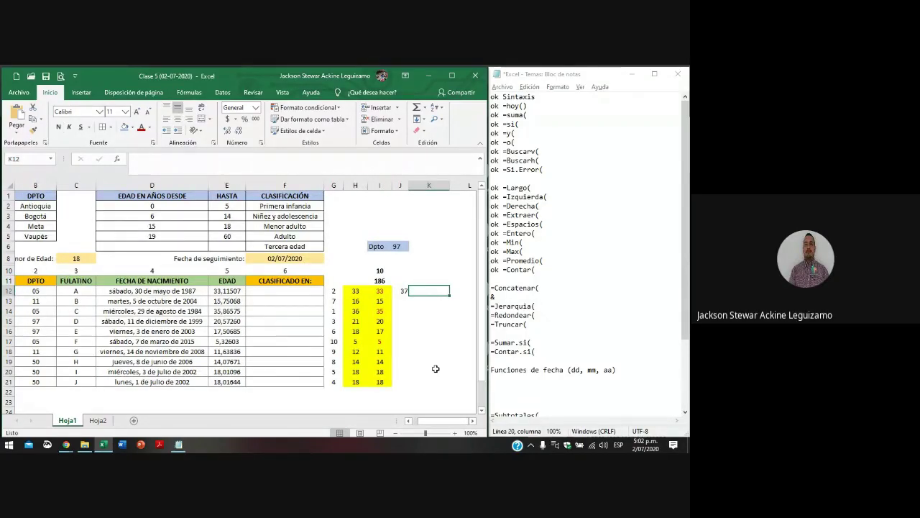
key("Left")
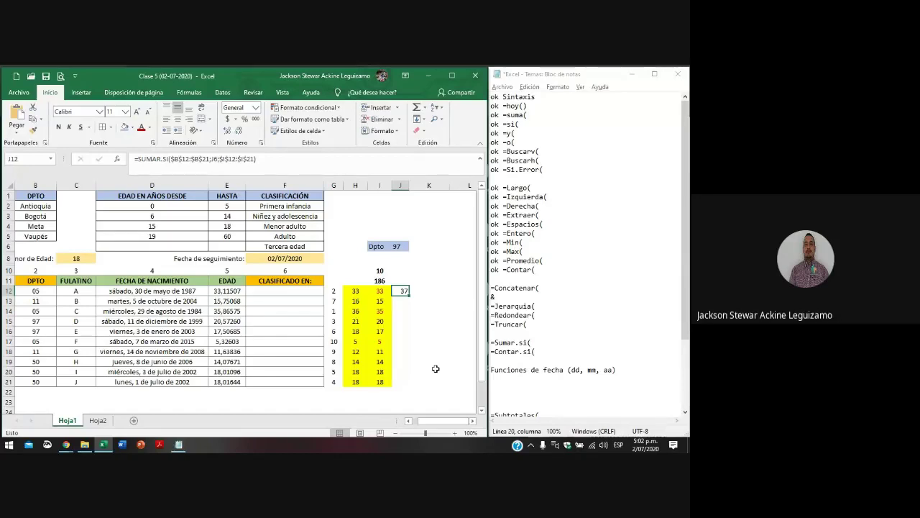
key("Left")
key("Left")
key("Left")
key("Left")
key("Left")
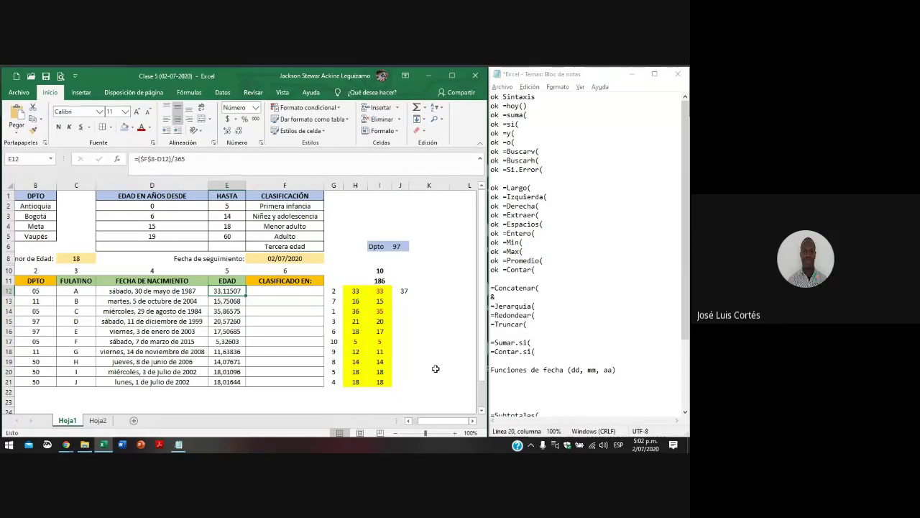
key("Right")
key("Right")
key("Right")
key("Right")
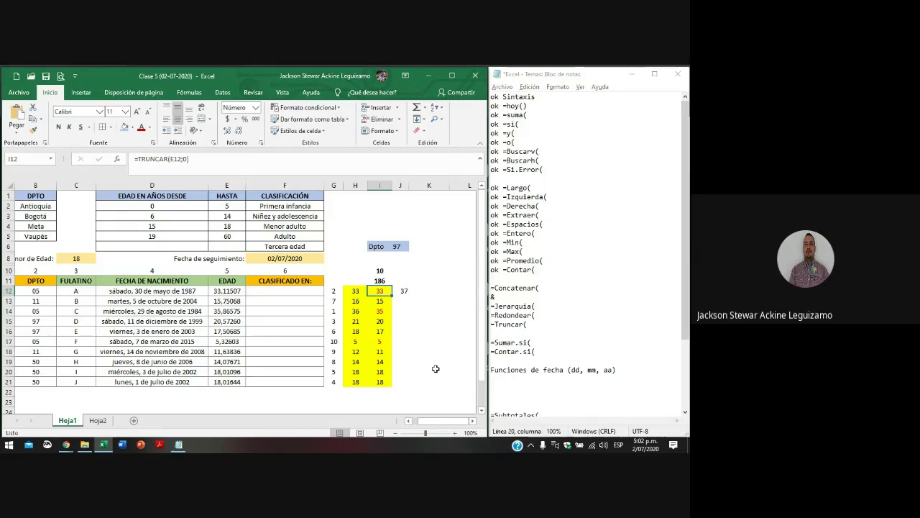
key("Left")
key("Left")
key("Right")
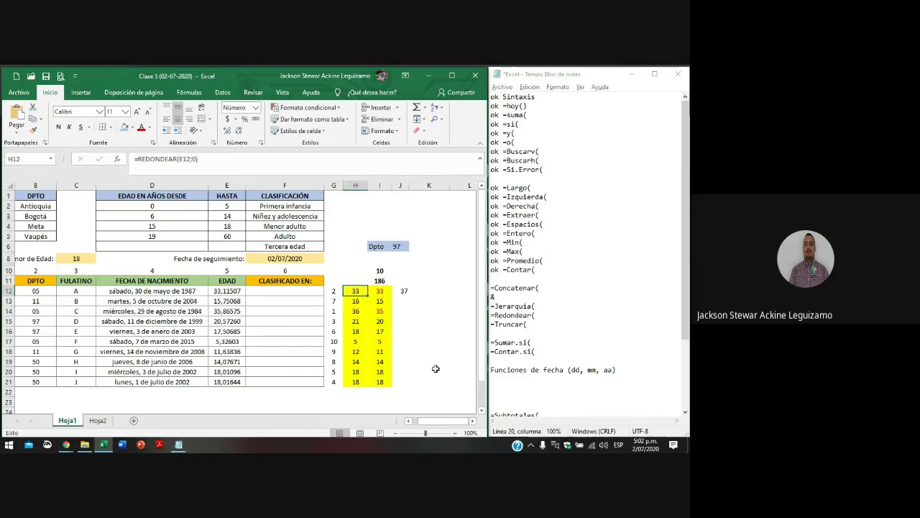
- Try showing the rounded ages in H12:H21 with two decimals, then undo the format change
key("ctrl+shift+Down")
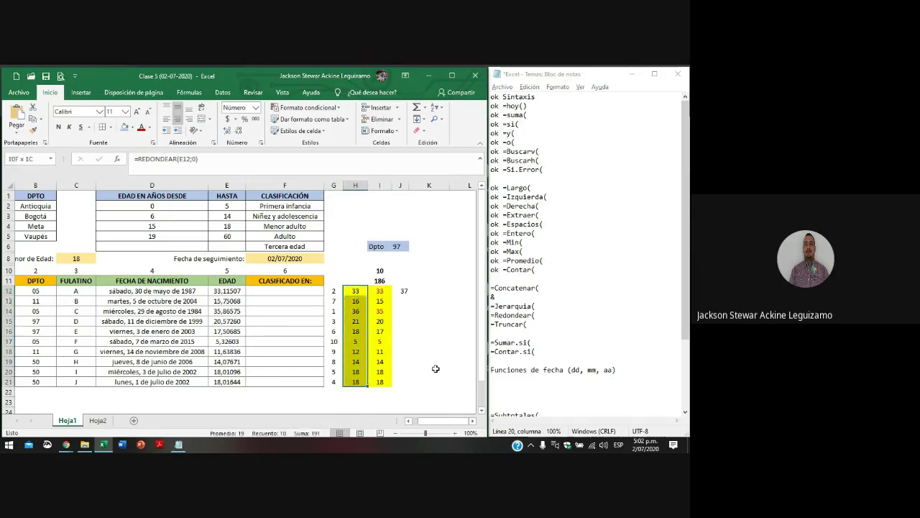
left_click(227, 131)
left_click(228, 131)
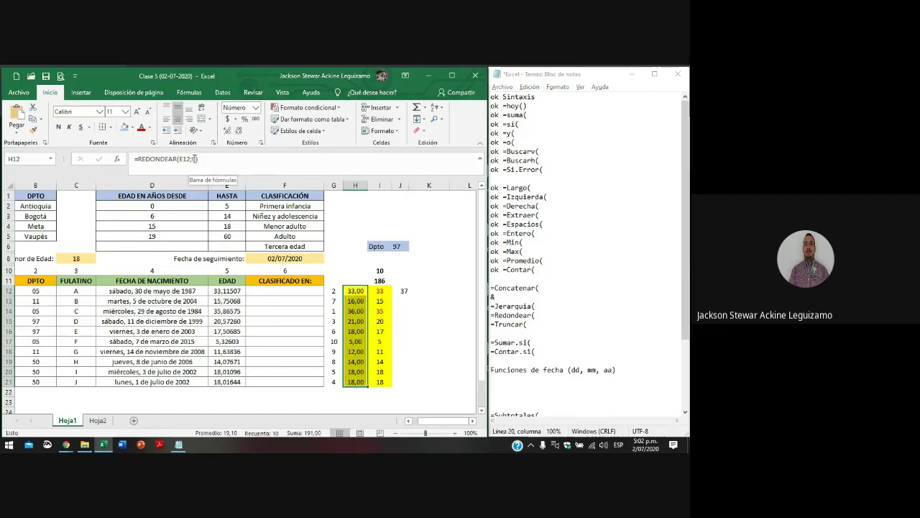
key("ctrl+z")
key("ctrl+z")
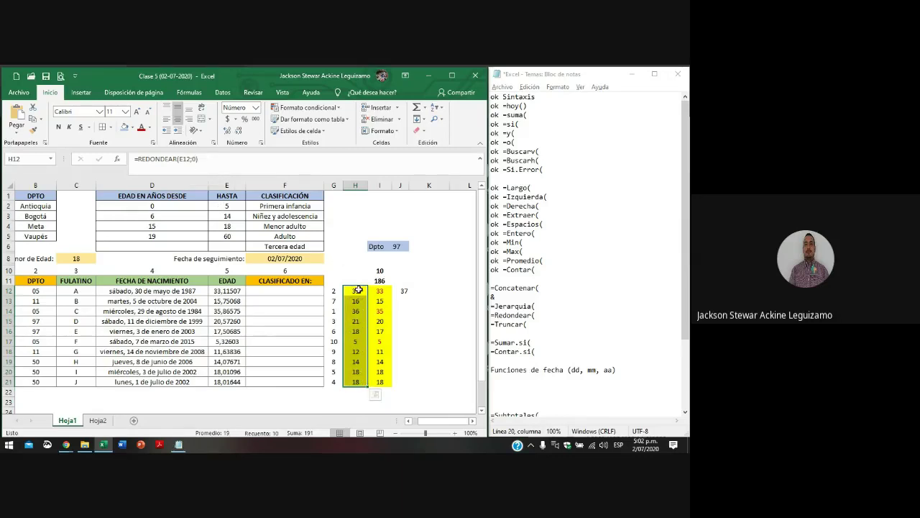
- Reuse J12's SUMAR.SI formula in J13 with the sum range moved to the rounded ages: =SUMAR.SI($B$12:$B$21;J6;$H$12:$H$21)
left_click(357, 290)
left_click(379, 291)
left_click(401, 290)
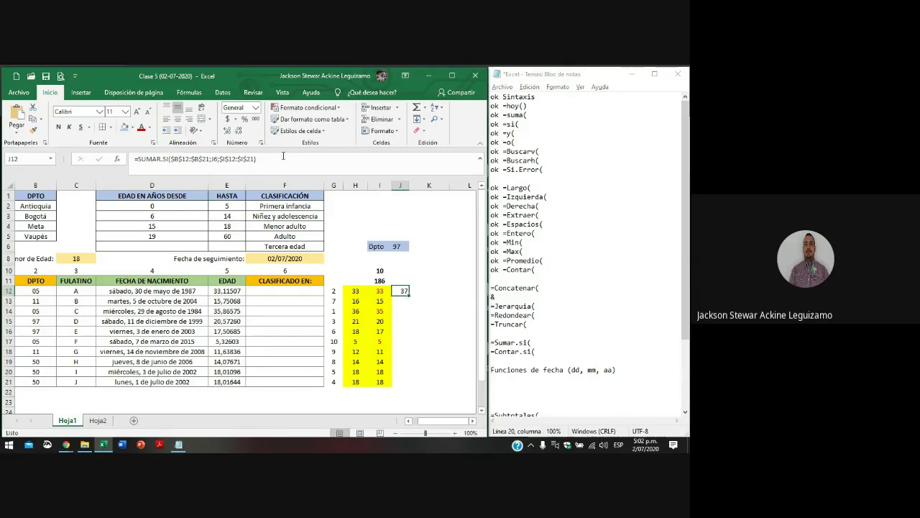
left_click(283, 156)
key("Escape")
double_click(403, 296)
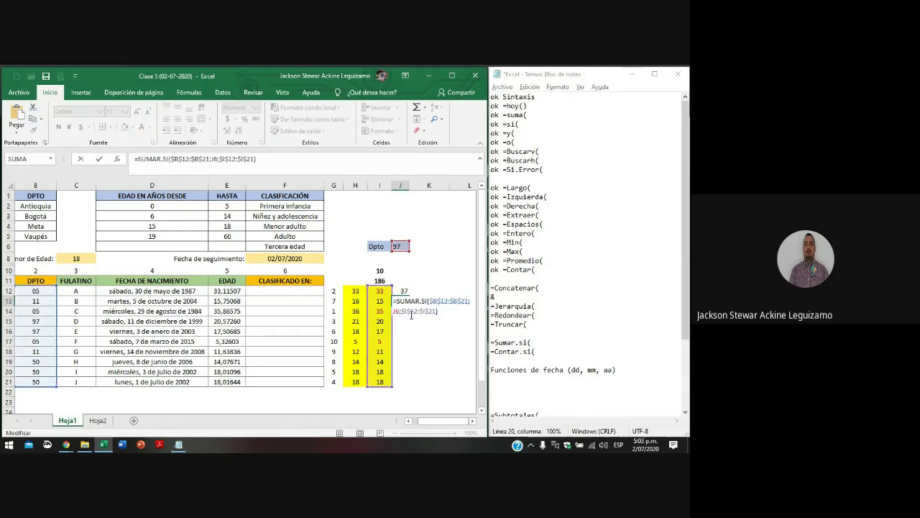
left_click_drag(369, 295, 343, 295)
key("ctrl+Return")
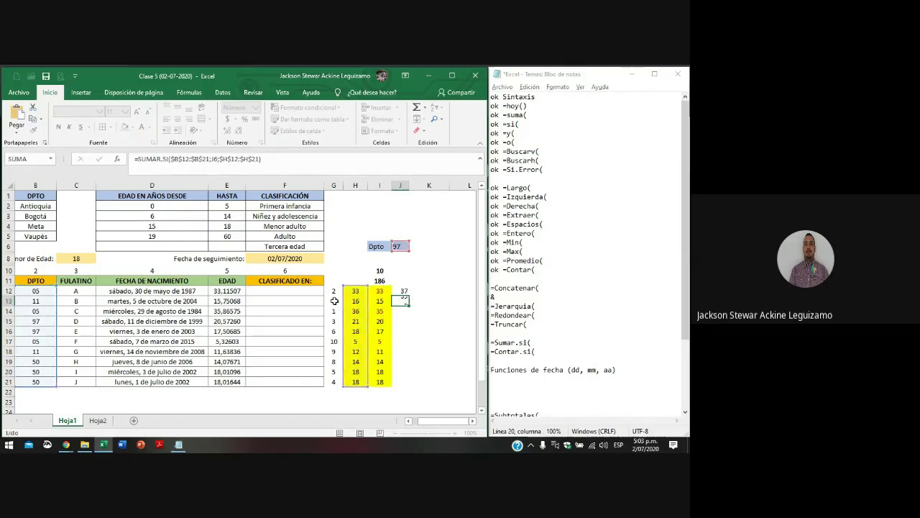
- Examine the SUMAR.SI formulas in J12 and J13 and the rounding formula in H12
left_click(404, 301)
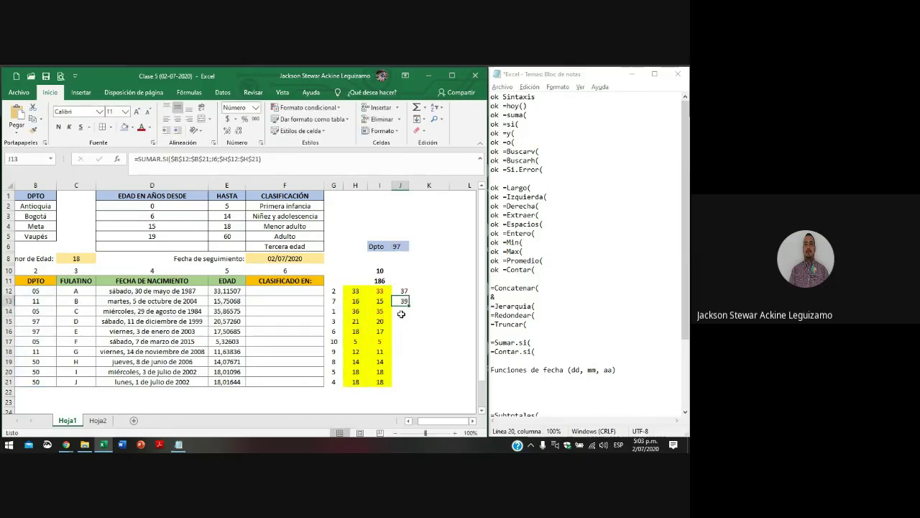
left_click(356, 291)
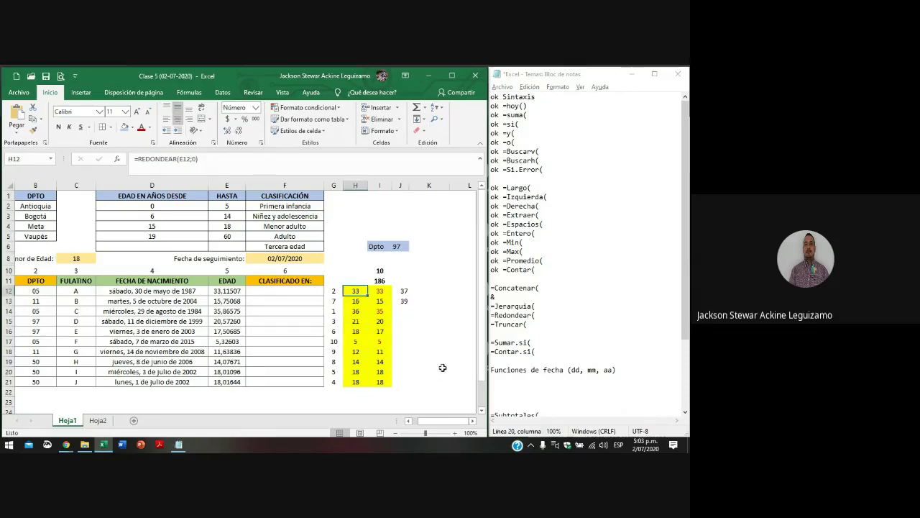
left_click(404, 291)
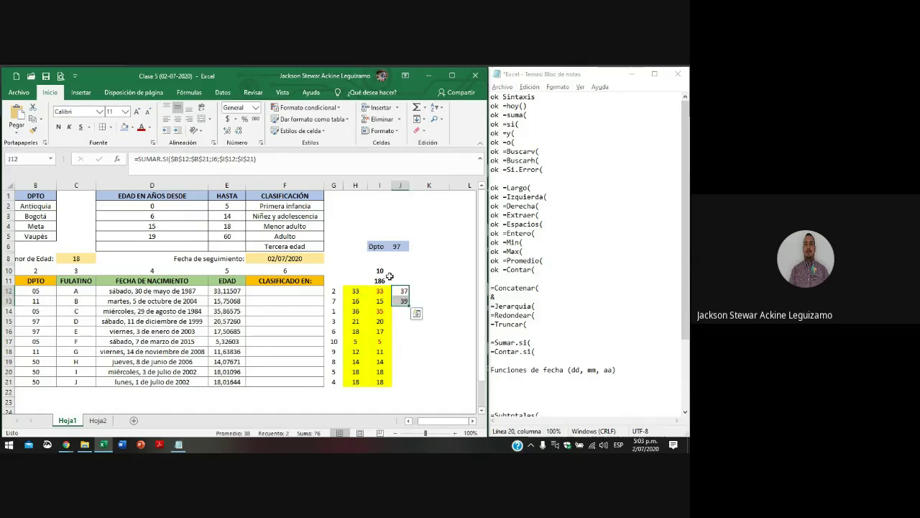
left_click_drag(404, 290, 403, 381)
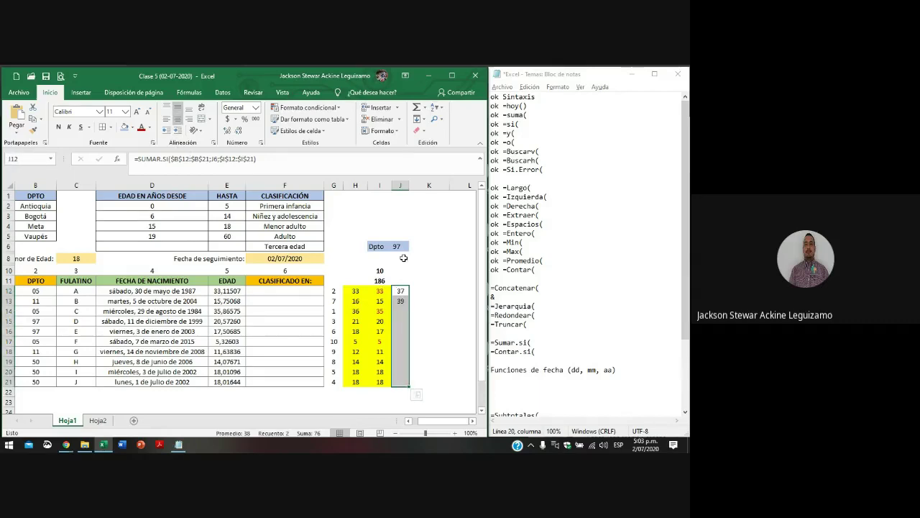
- Narrow column J slightly, keeping the SUMAR.SI results readable
left_click_drag(408, 186, 388, 188)
left_click(400, 226)
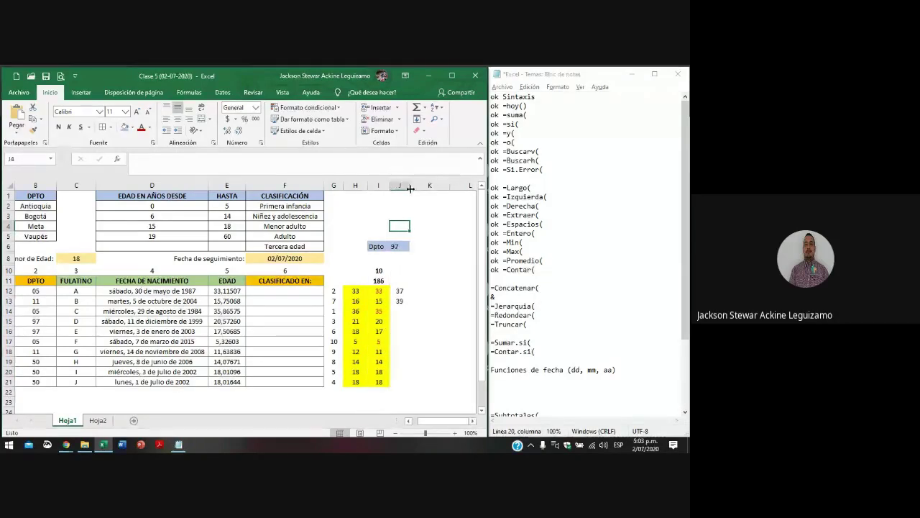
left_click(400, 291)
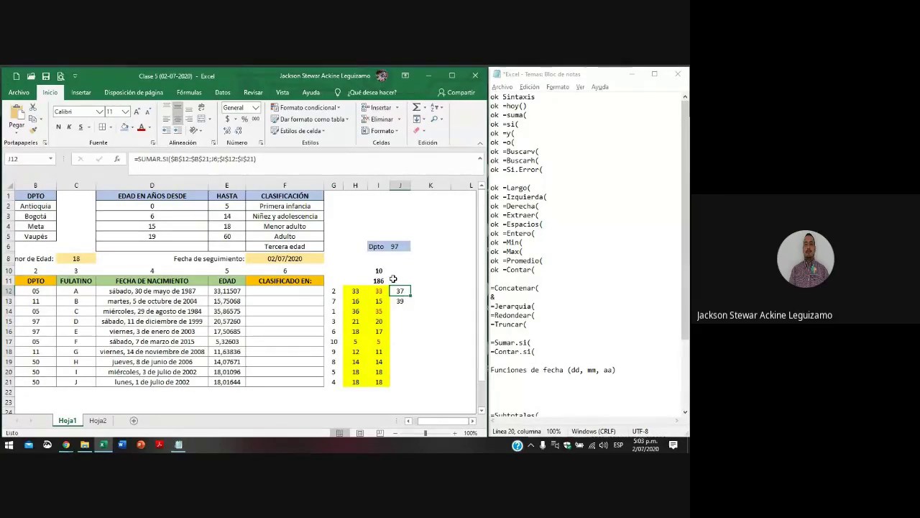
- Review the truncated ages in I12:I21 and the CONTAR formula in I10 that counts them
left_click(381, 290)
key("shift+Down")
key("shift+Down")
key("shift+Down")
key("shift+Down")
key("shift+Down")
key("shift+Down")
key("shift+Down")
key("shift+Down")
key("shift+Down")
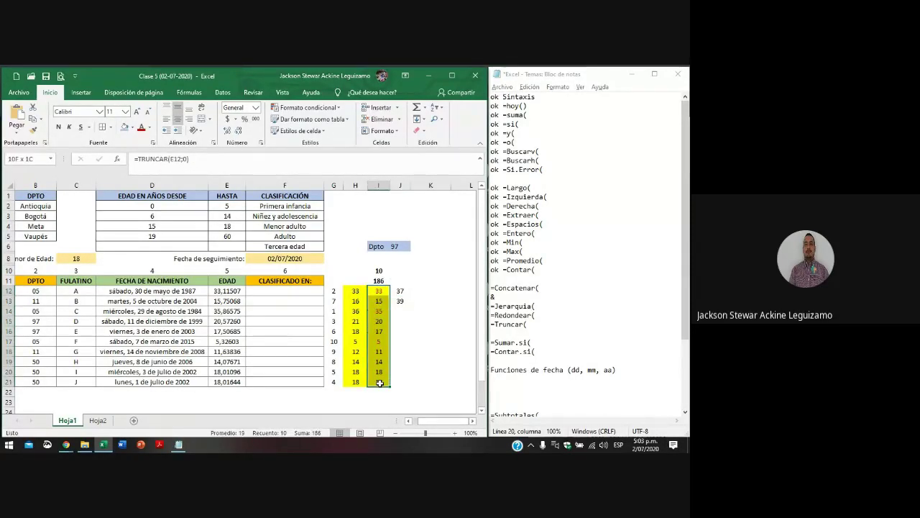
left_click(379, 272)
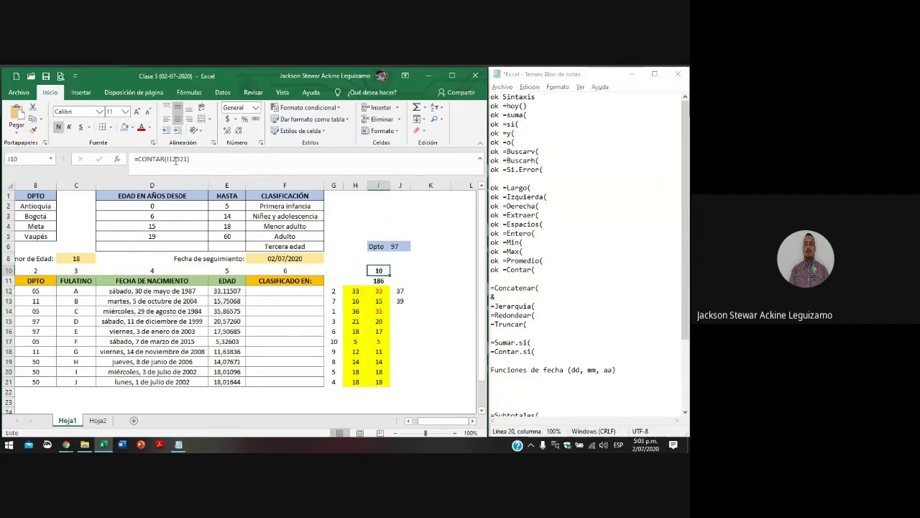
left_click_drag(380, 291, 379, 371)
- Clear the truncated age in I12 to test the count and sum, and undo the deletion
left_click(355, 269)
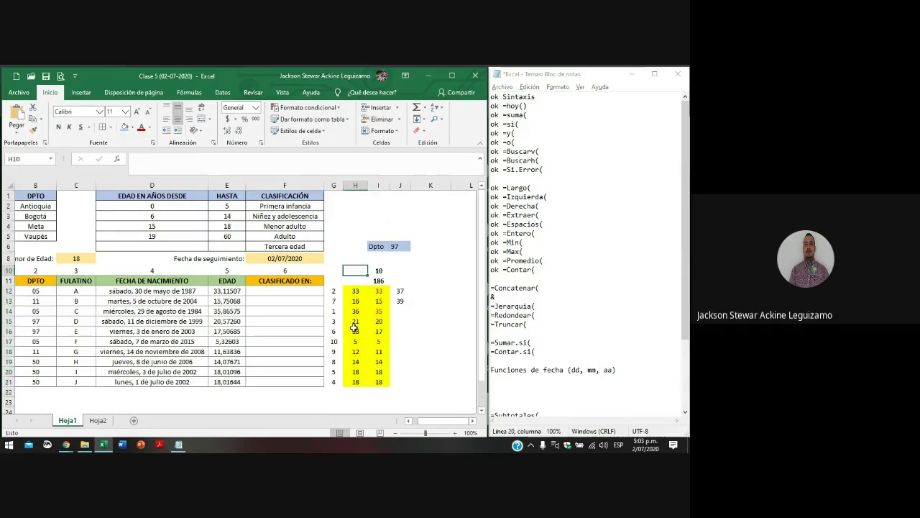
key("Down")
key("Down")
key("Right")
key("Delete")
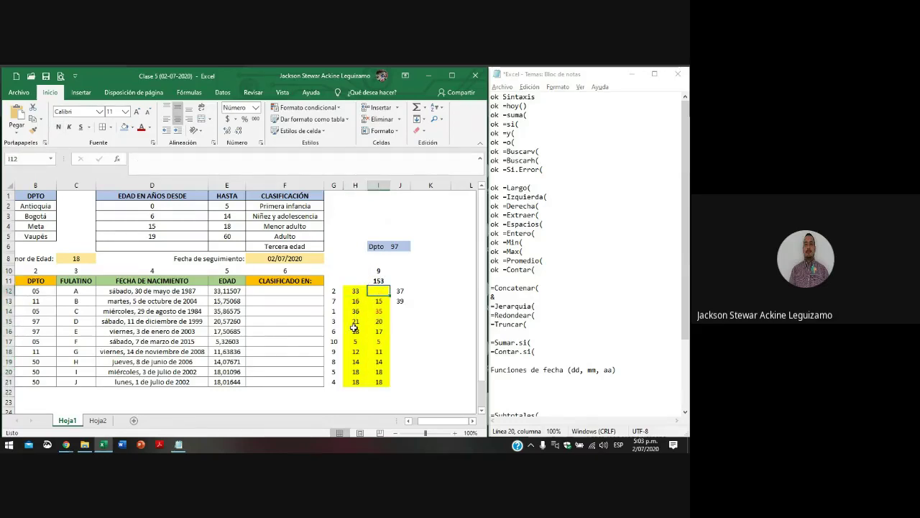
key("ctrl+z")
- Try counting the text entries of the FULATINO column with =CONTAR(C12:C21) in H10
key("Up")
key("Up")
key("Left")
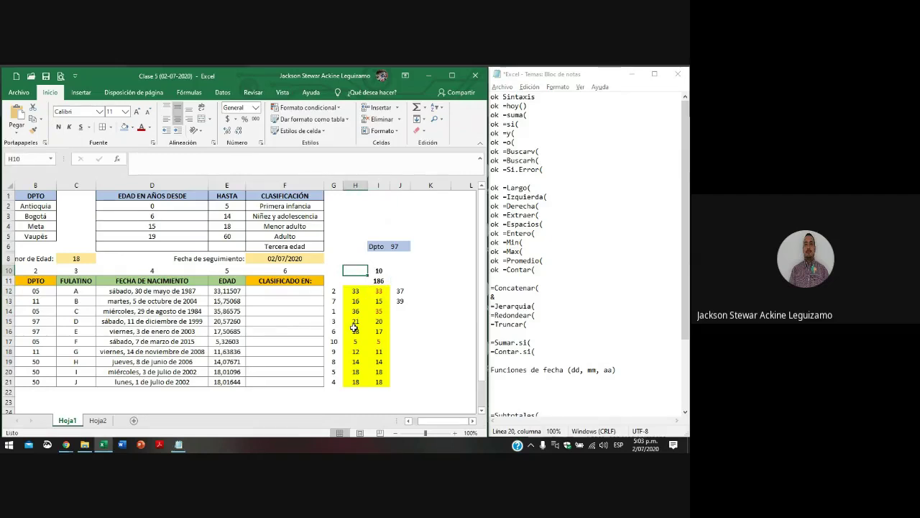
type("=contar")
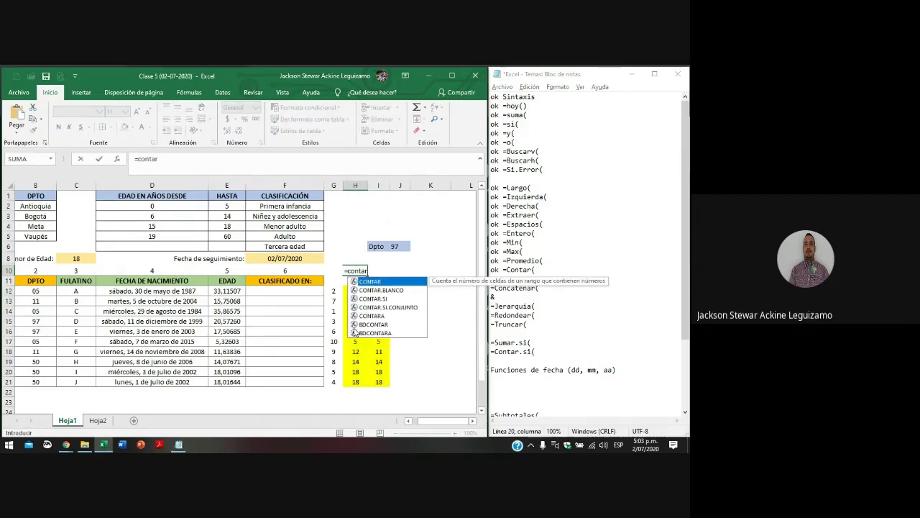
type("(")
key("Down")
key("Left")
key("Left")
key("Left")
key("Left")
key("Left")
key("Left")
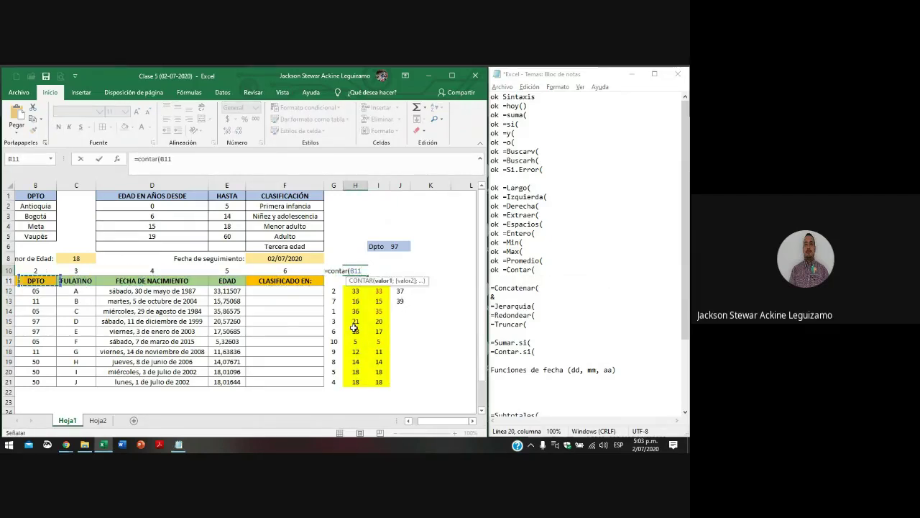
key("Down")
key("Right")
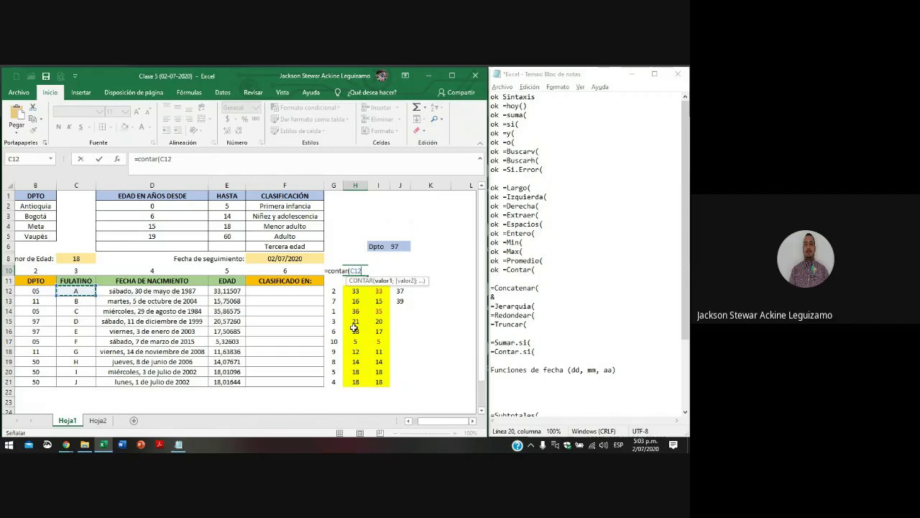
key("ctrl+shift+Down")
key("ctrl+Return")
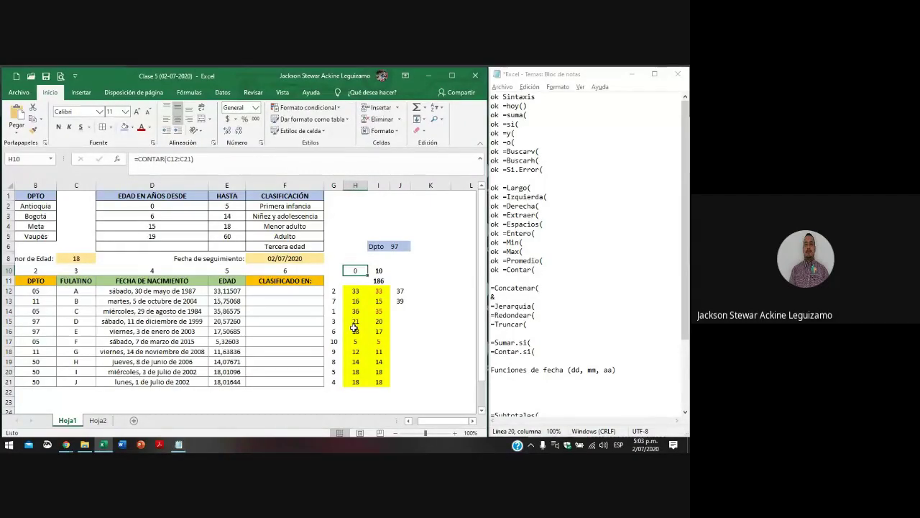
- Try counting the birth dates with =CONTAR(D12:D21) in H10, and clear the cell
type("=contar")
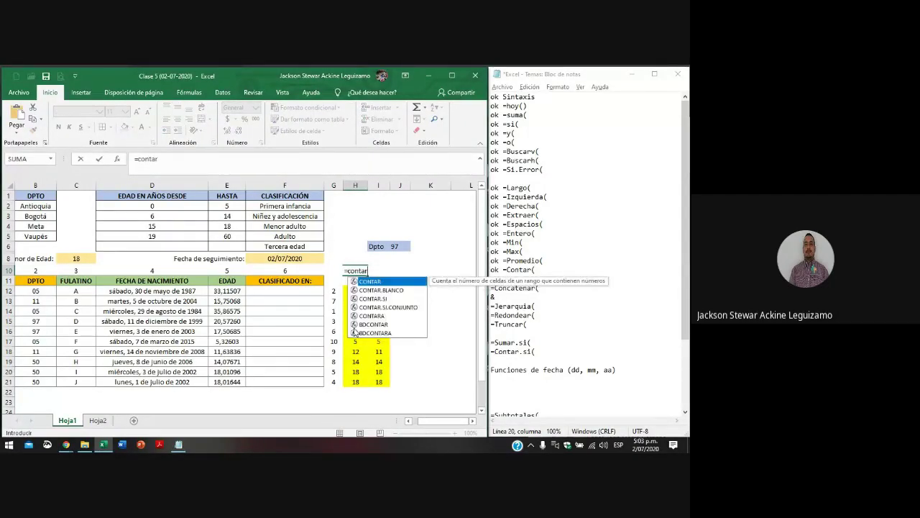
type("(")
key("Left")
key("Left")
key("Left")
key("Left")
key("Down")
key("Down")
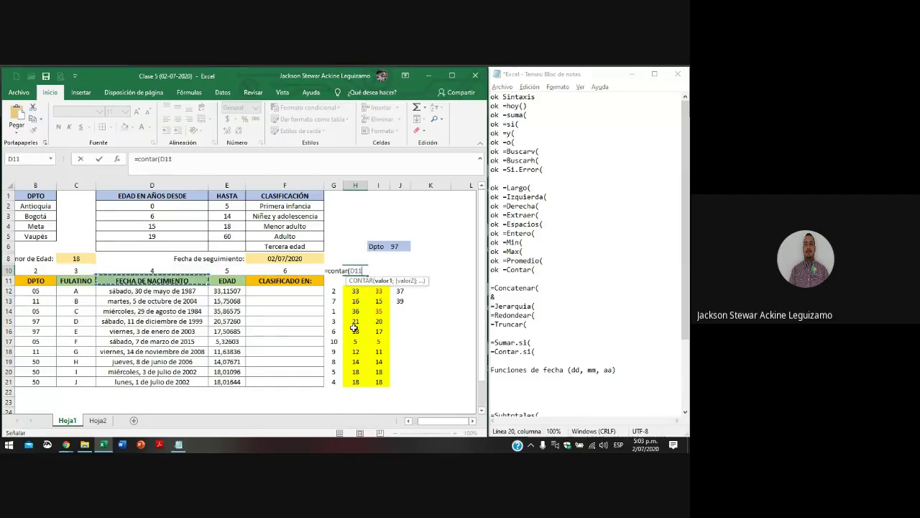
key("ctrl+shift+Down")
key("ctrl+Return")
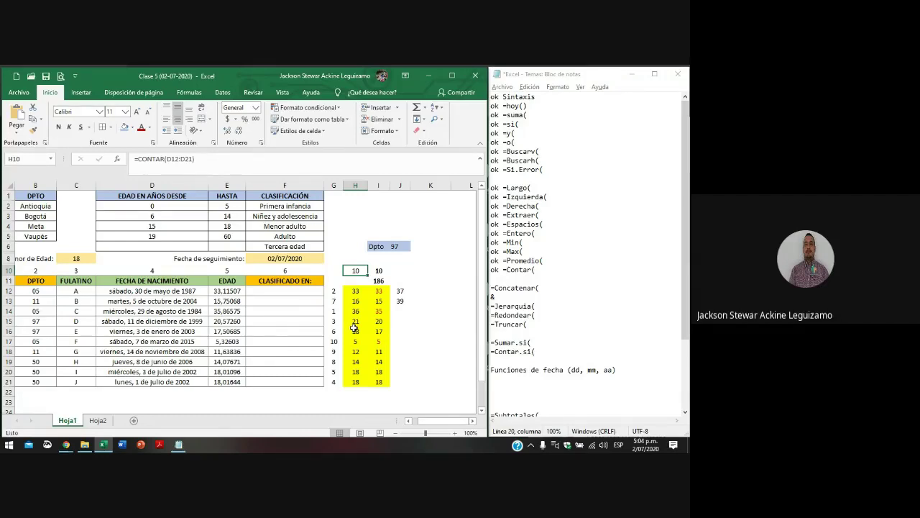
key("Delete")
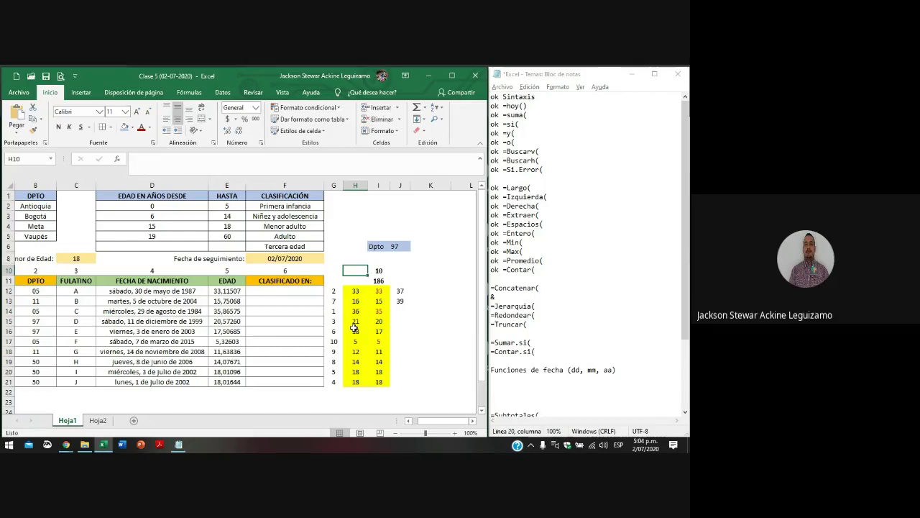
- Enter =CONTAR.SI($B$12:$B$21;J6) in K12 to count the records of the department given in J6
key("Right")
key("Down")
key("Down")
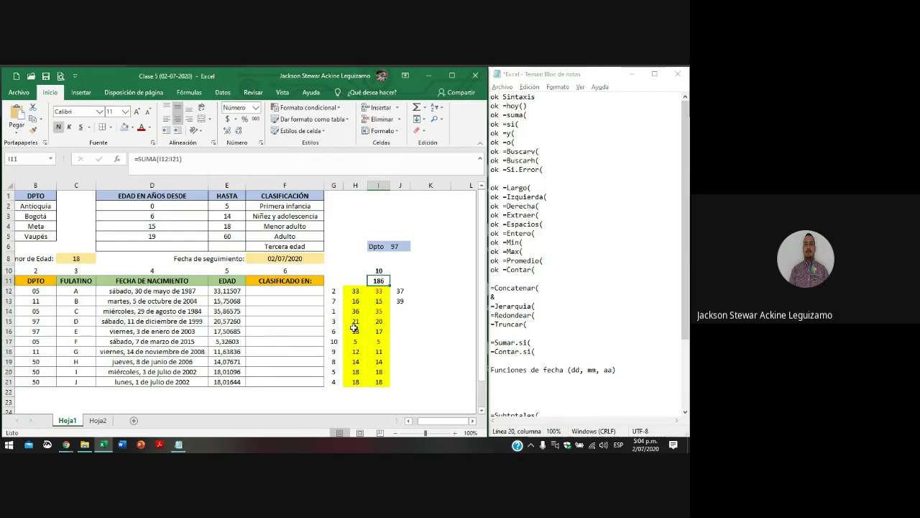
key("Down")
key("Up")
key("Right")
key("Right")
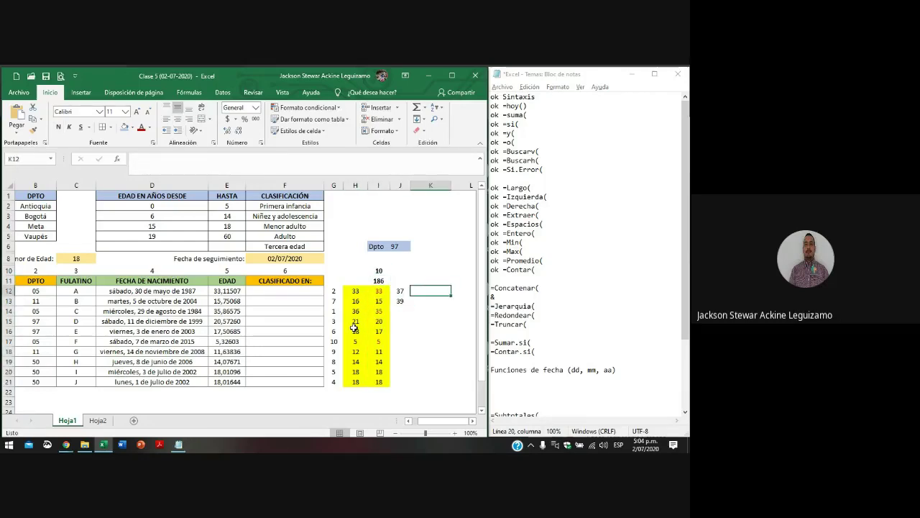
type("=contar")
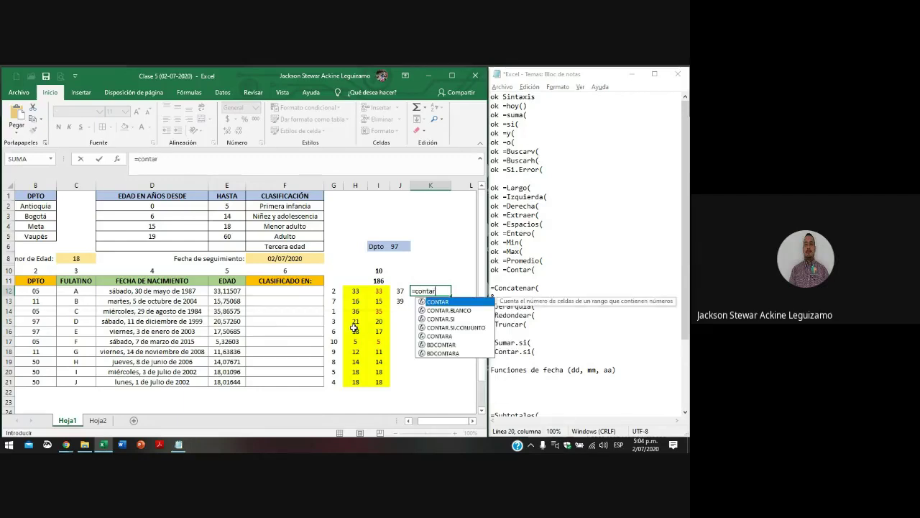
type(".si(")
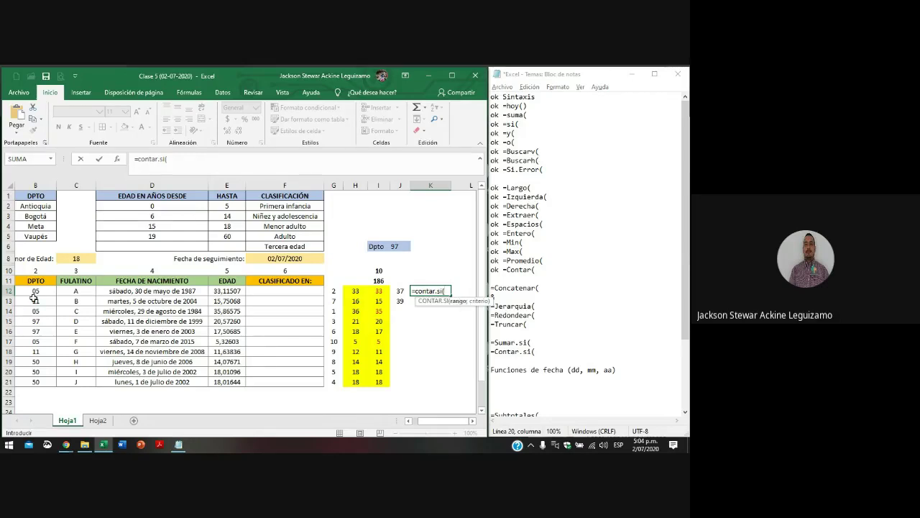
left_click_drag(38, 292, 36, 382)
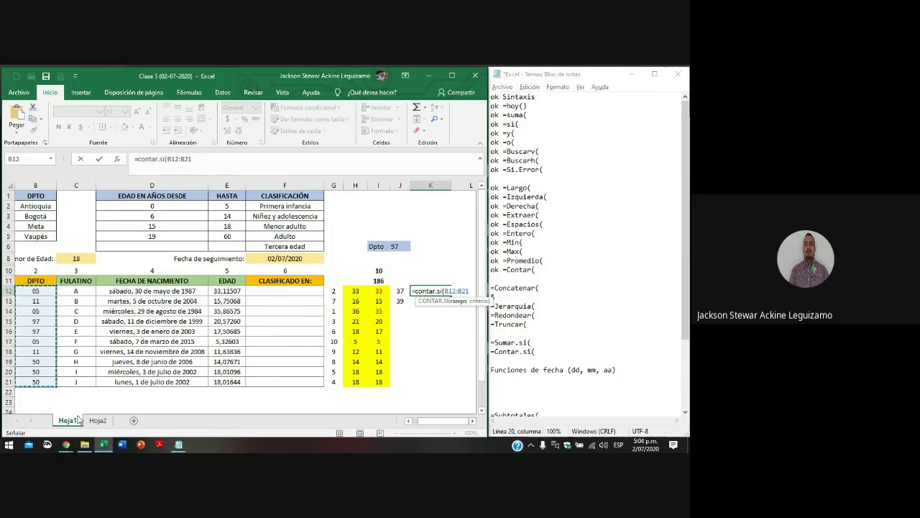
key("F4")
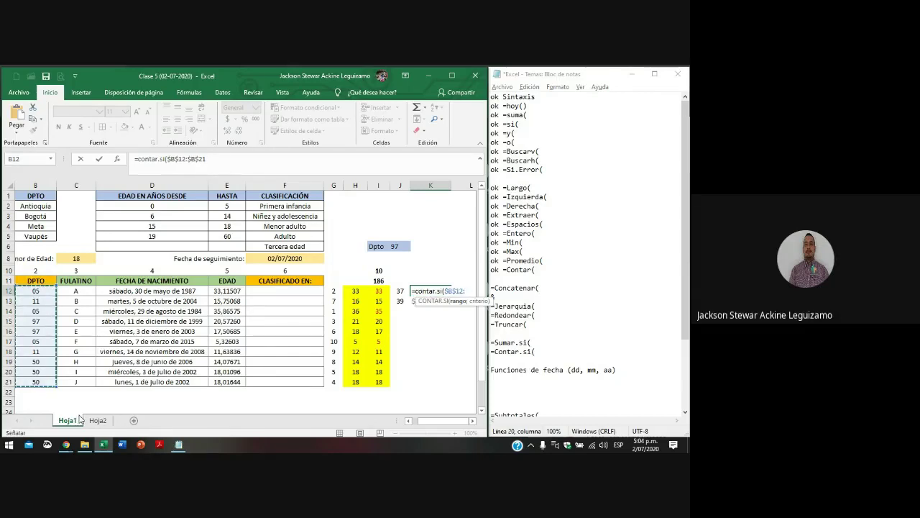
type(";")
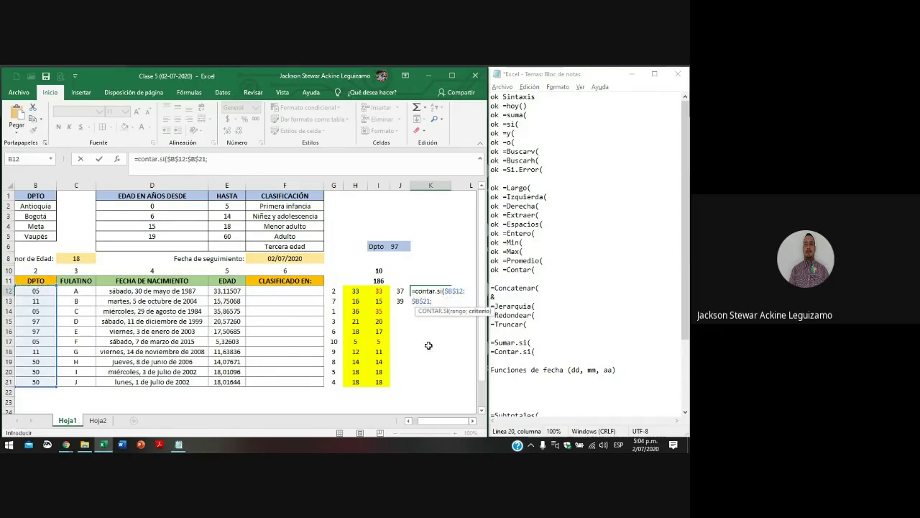
left_click(400, 246)
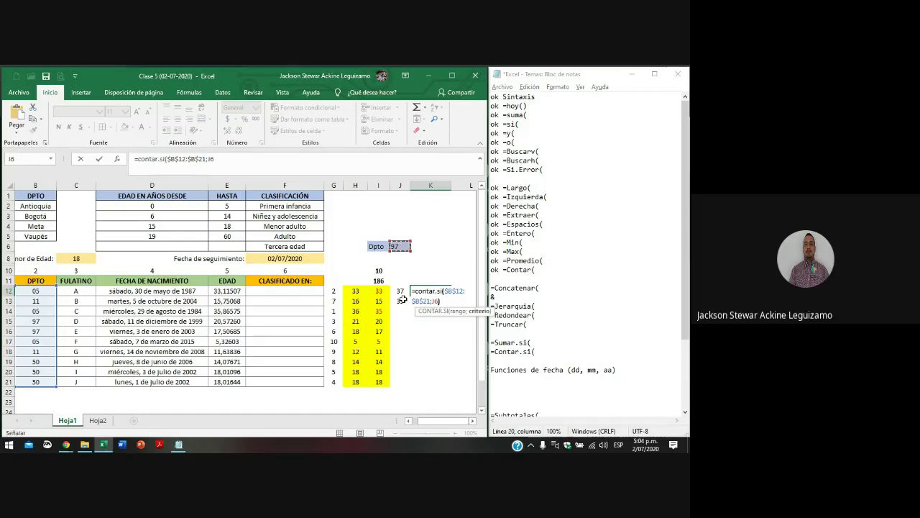
key("ctrl+Return")
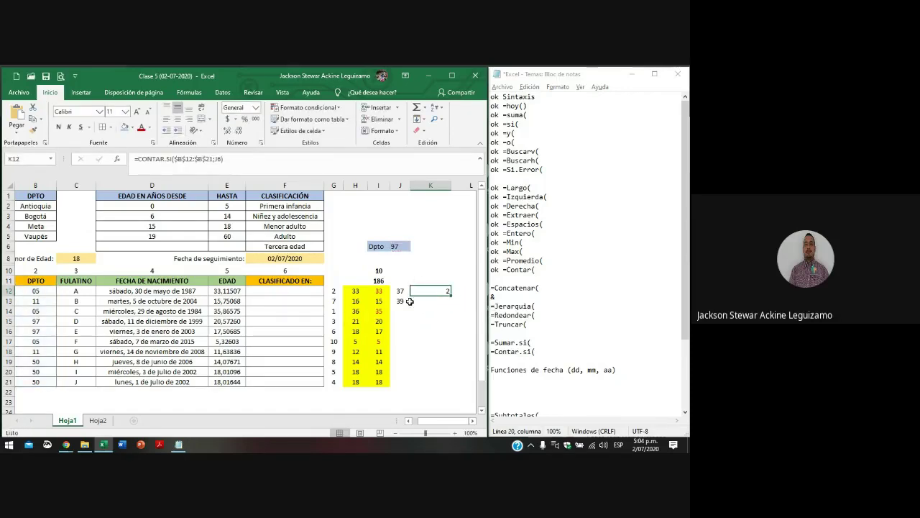
- Delete the second SUMAR.SI formula from J13
left_click(402, 301)
key("Delete")
key("Up")
key("Right")
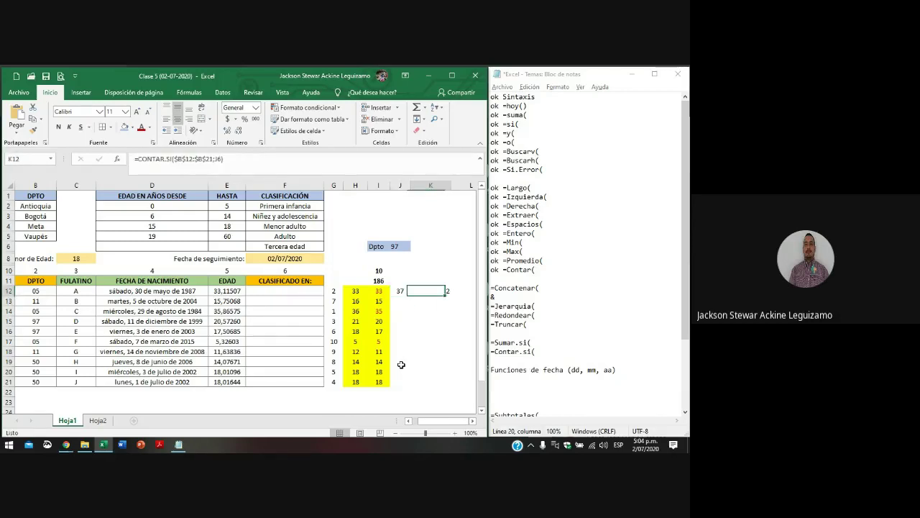
- Narrow column K and centre its contents
left_click_drag(452, 185, 437, 184)
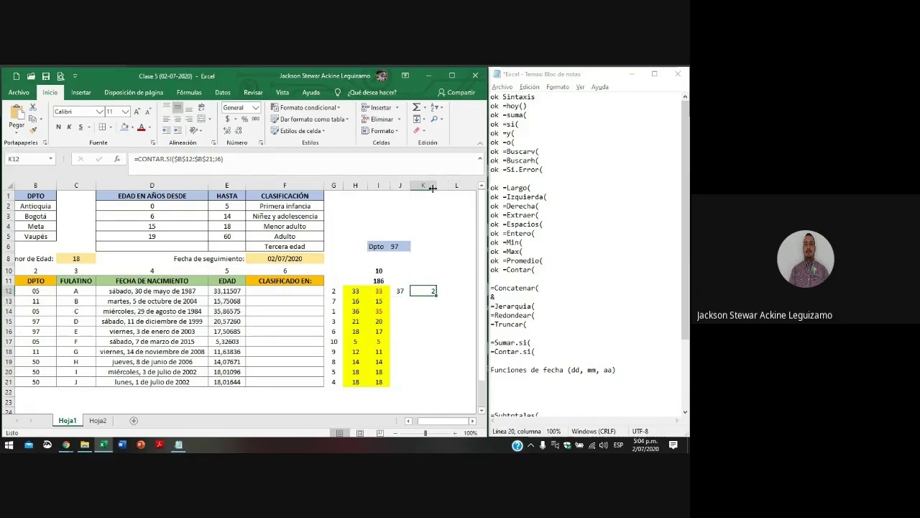
left_click(423, 185)
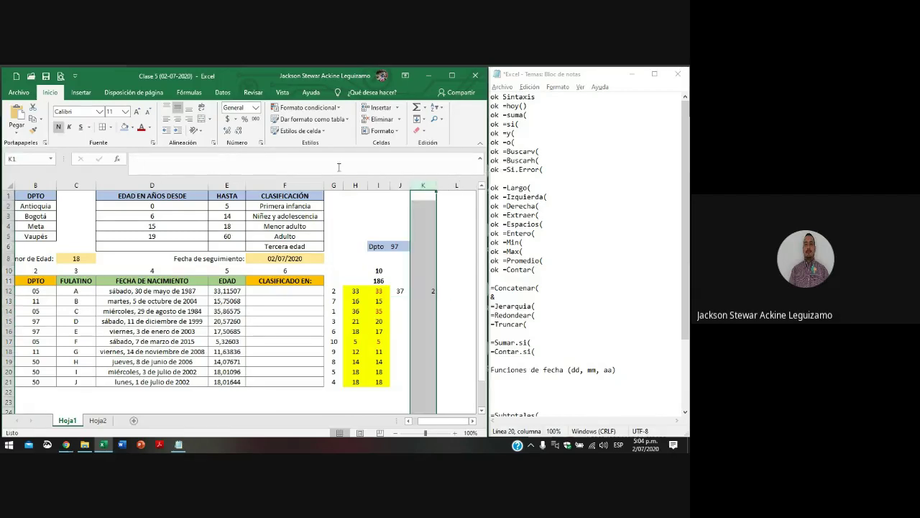
left_click(424, 292)
- Enter the heading "suma" in J11, above the SUMAR.SI result
scroll(425, 292, "left", 1)
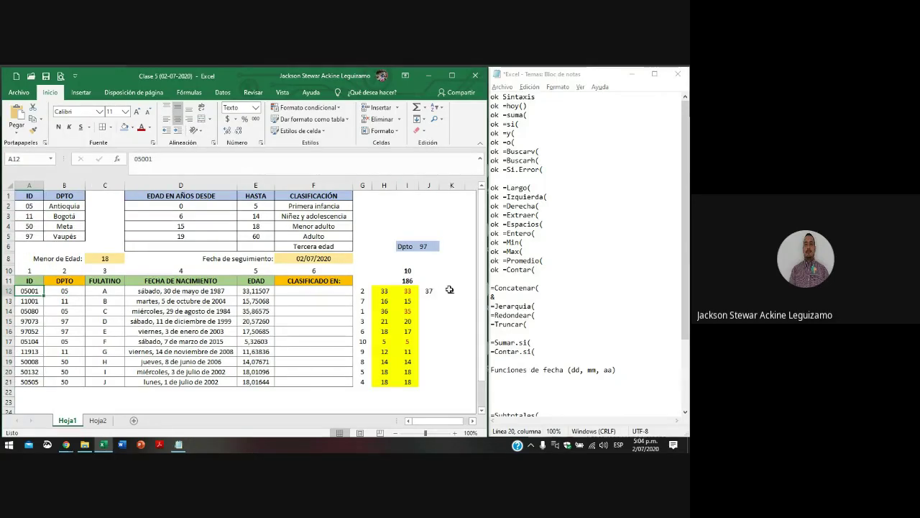
left_click(427, 245)
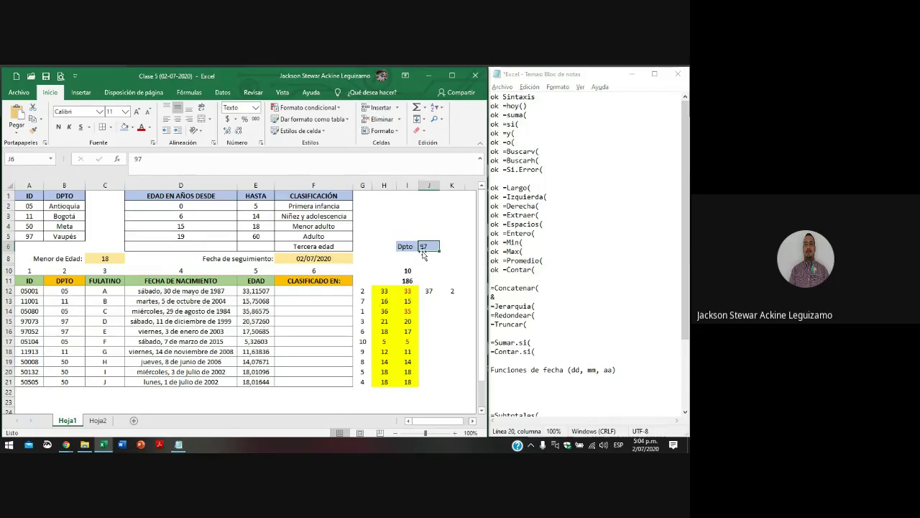
left_click(430, 290)
left_click(430, 280)
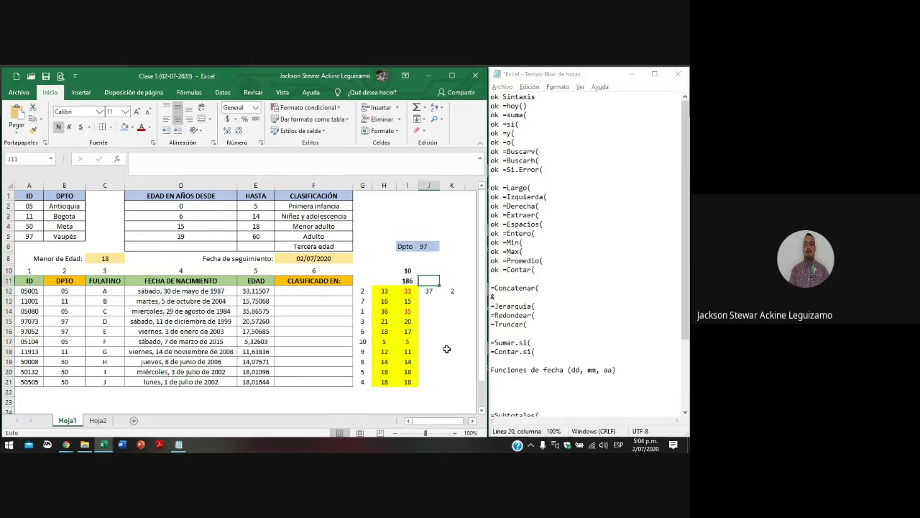
type("suma")
key("Tab")
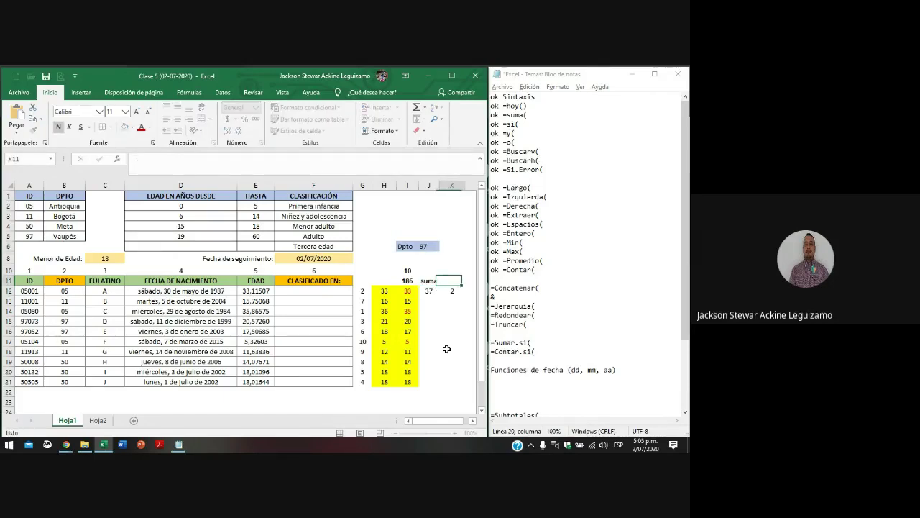
- Enter the heading "cuenta" in K11, above the CONTAR.SI result
type("cuenta")
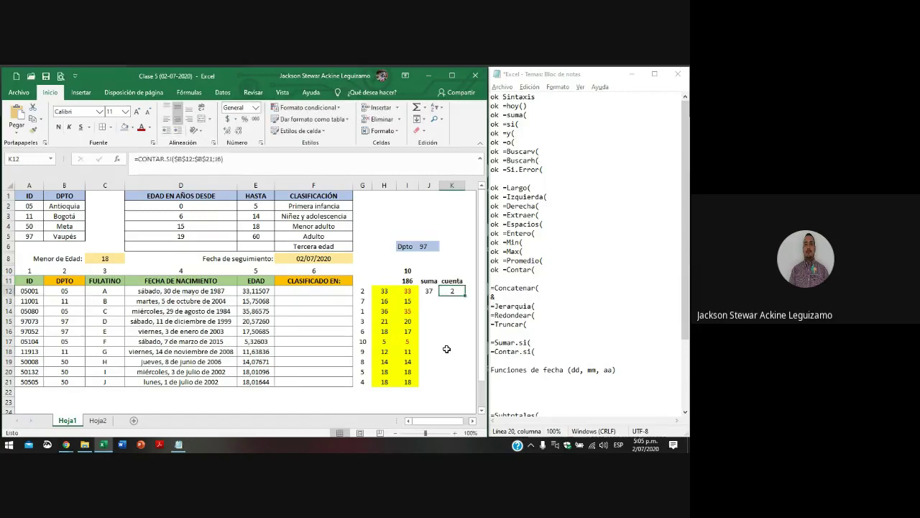
key("Return")
- Test the sum and count formulas with department codes 05 and 11 in J6
key("Left")
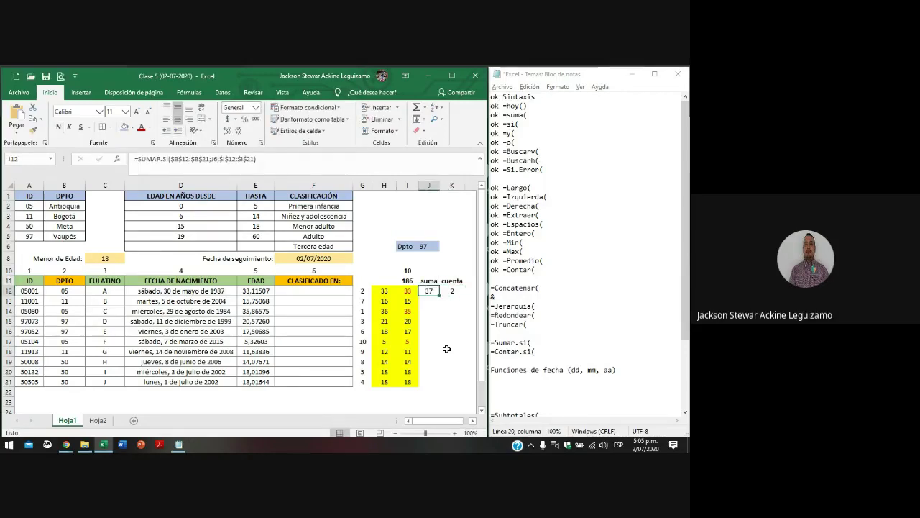
key("Up")
key("Up")
key("Up")
key("Up")
key("Up")
key("Up")
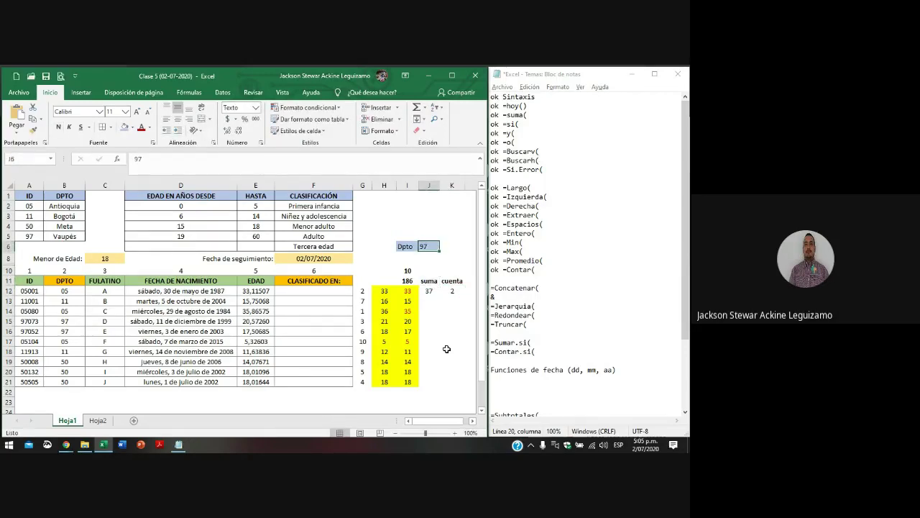
type("05")
key("Return")
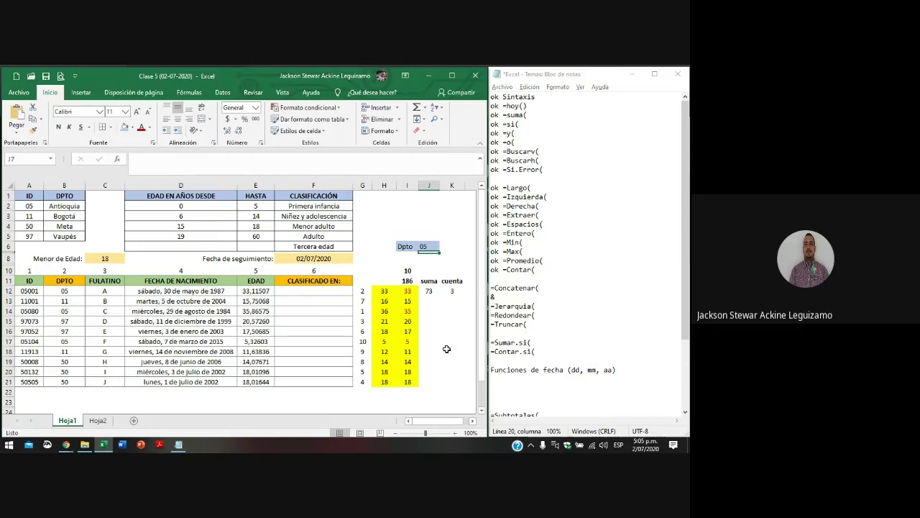
key("Up")
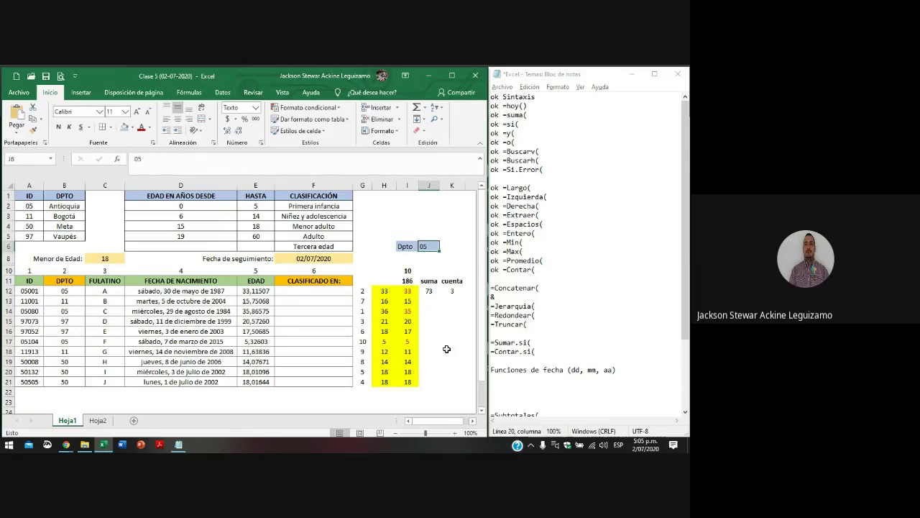
type("11")
key("Return")
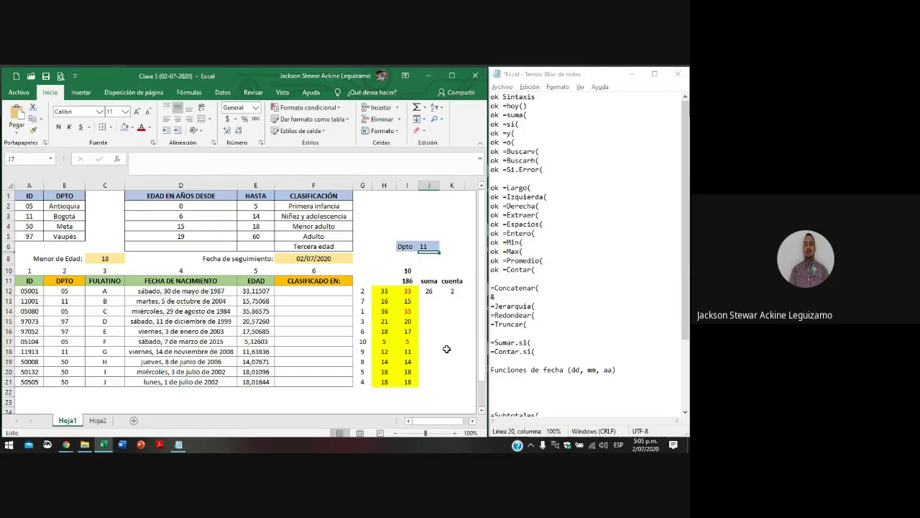
- Set the department code in J6 to 50
key("Up")
type("50")
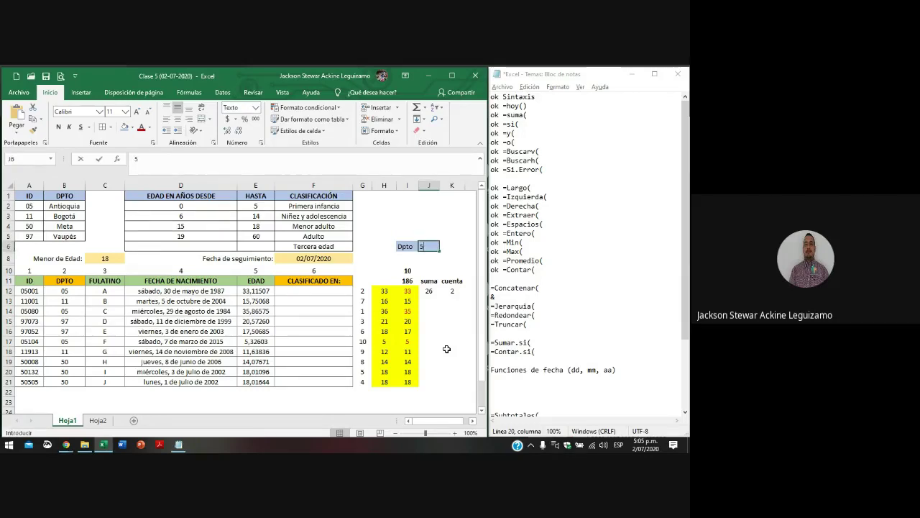
key("Return")
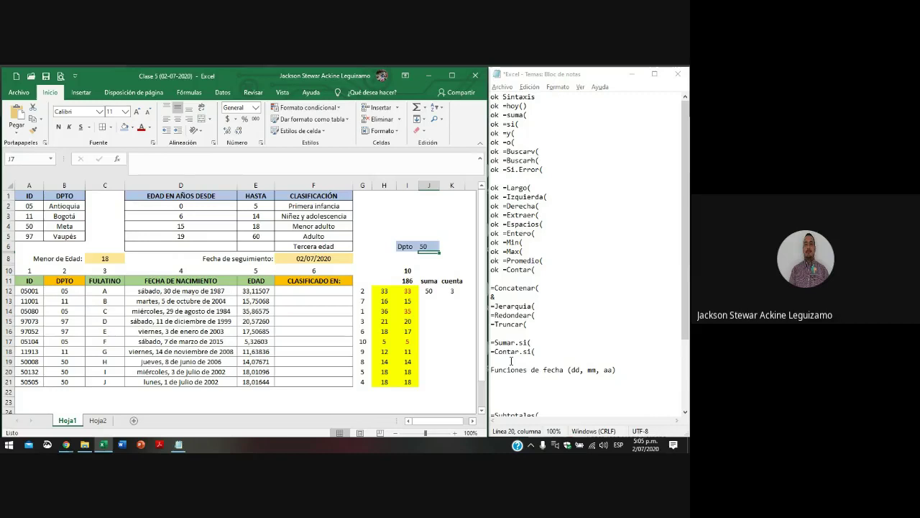
left_click(102, 291)
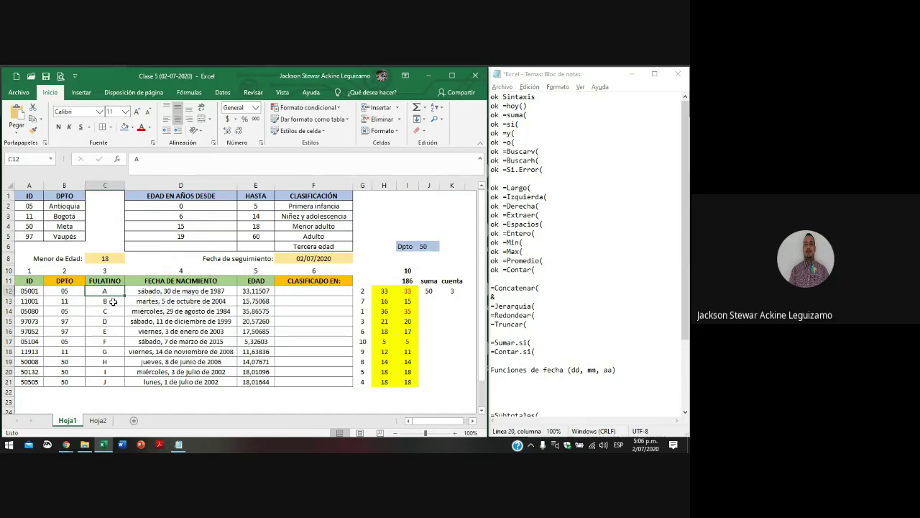
left_click(113, 301)
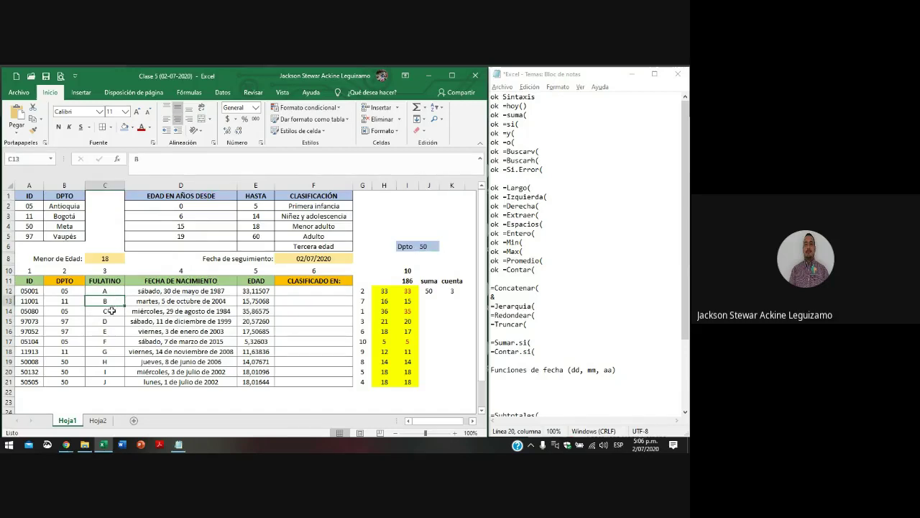
left_click(112, 310)
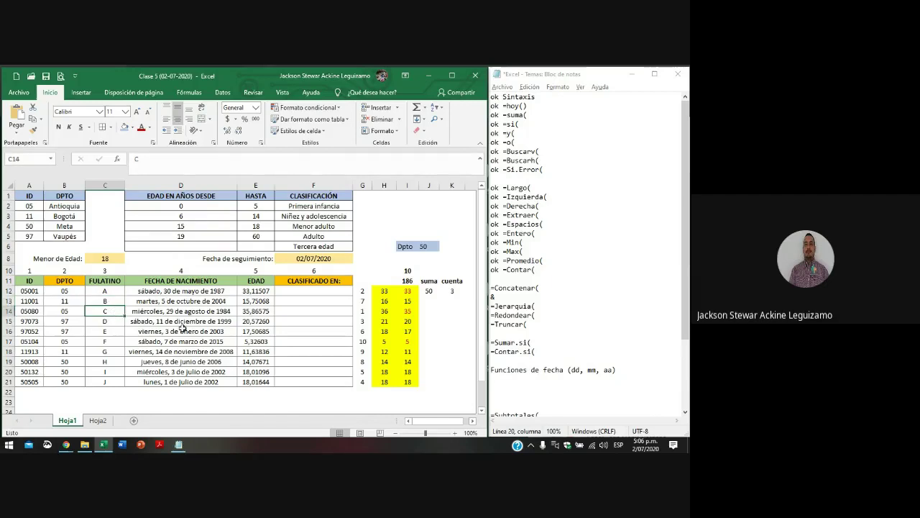
left_click(453, 291)
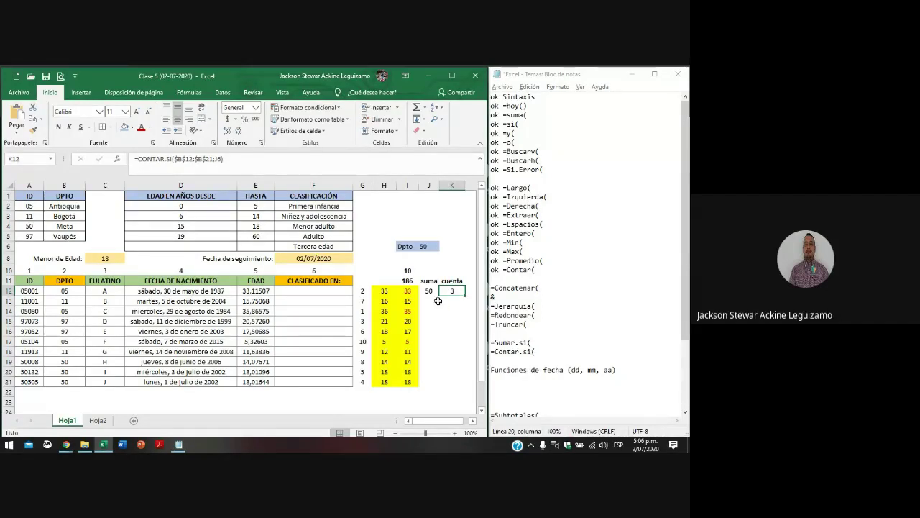
- In the Notepad topic list, remove the blank line above =Sumar.si( and move =Subtotales( directly below =Contar.si(
left_click(561, 344)
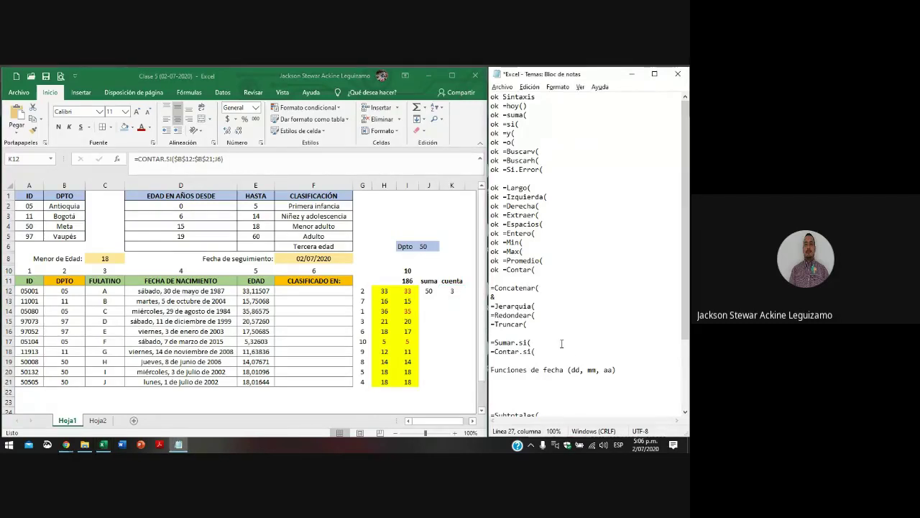
key("Delete")
key("Down")
key("Down")
key("Down")
key("Down")
key("Down")
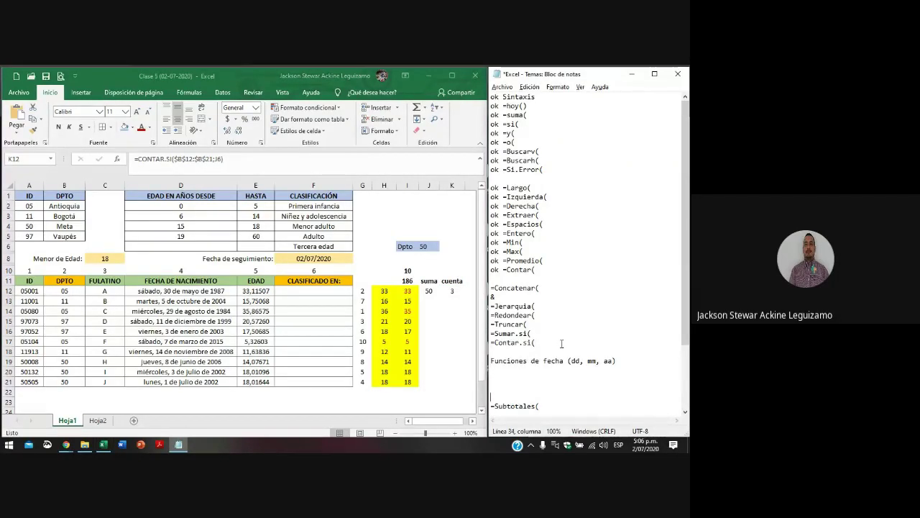
key("shift+End")
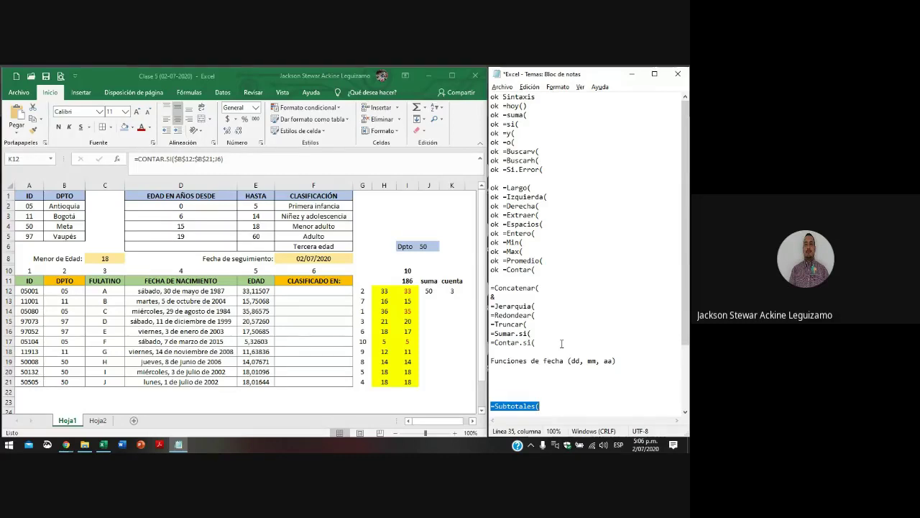
key("BackSpace")
key("BackSpace")
key("BackSpace")
key("Return")
key("Up")
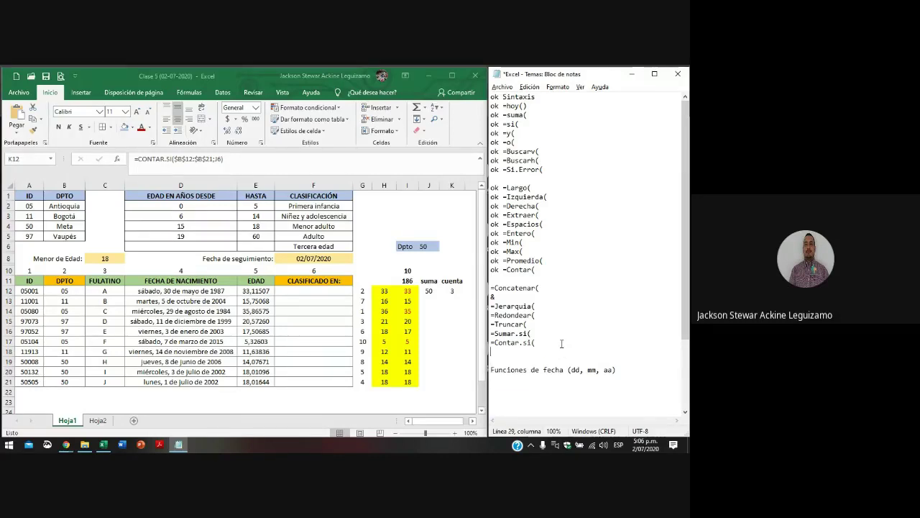
key("ctrl+v")
- Switch to Excel and add filters to the data table's header row, A11:F11
key("alt+Tab")
key("Home")
key("Up")
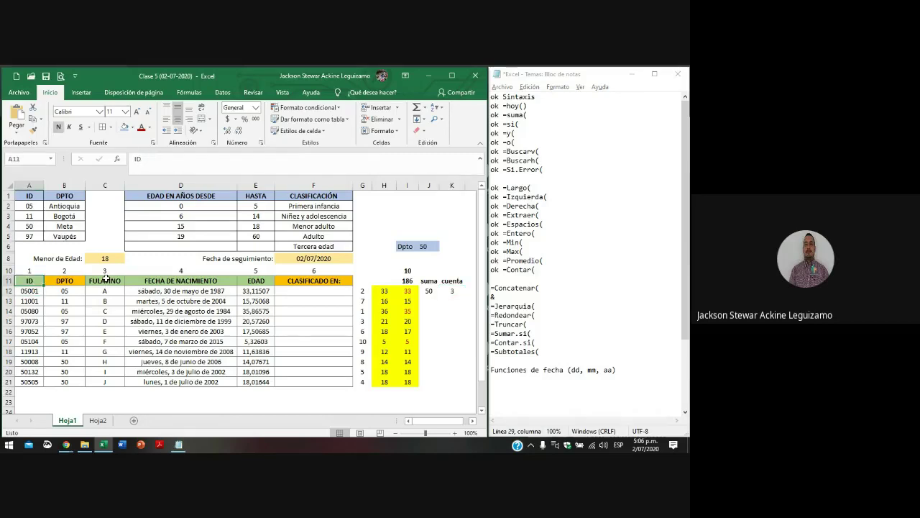
key("ctrl+shift+Right")
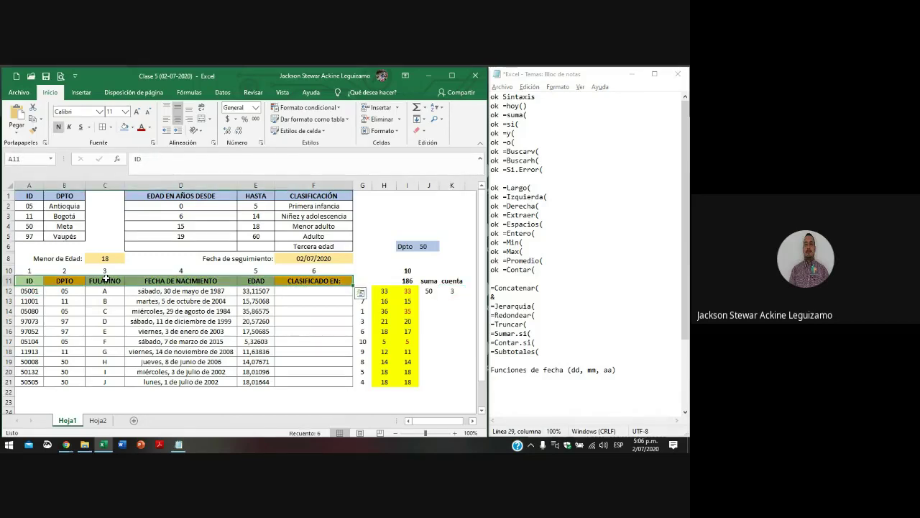
left_click(222, 92)
left_click(234, 120)
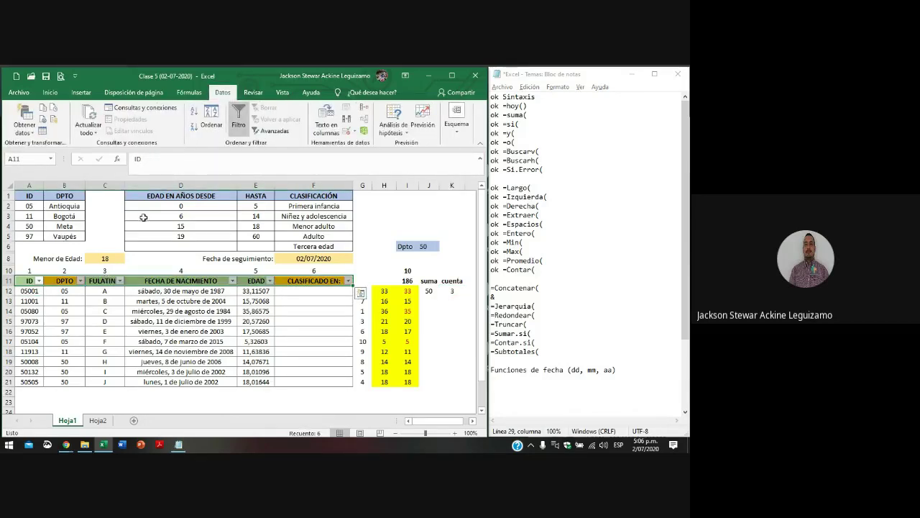
left_click(62, 302)
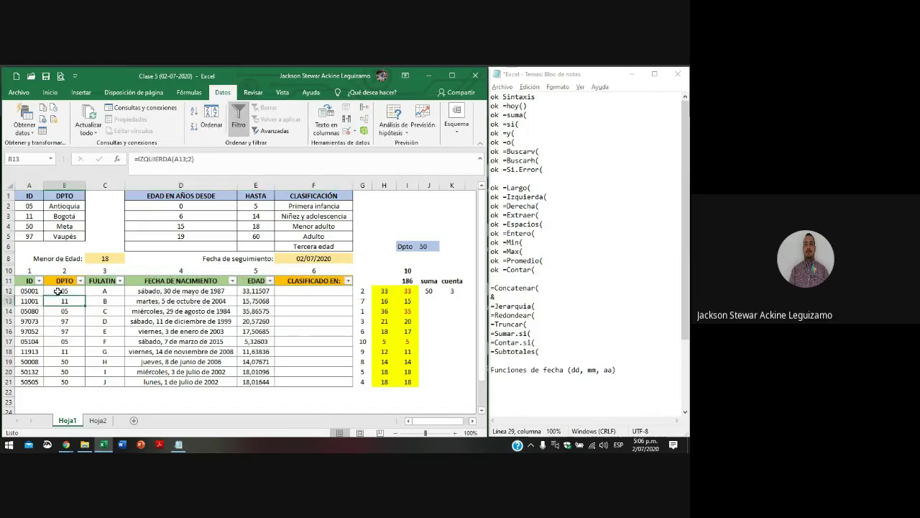
left_click(80, 280)
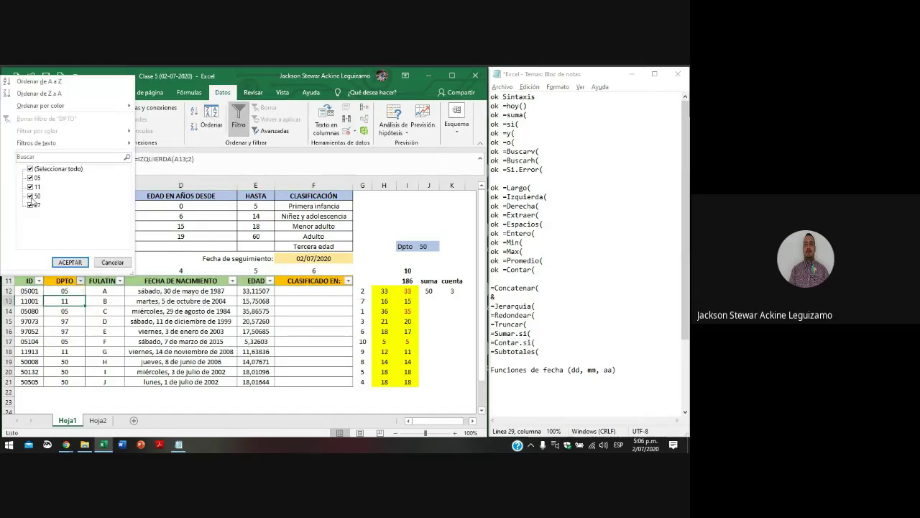
left_click(430, 292)
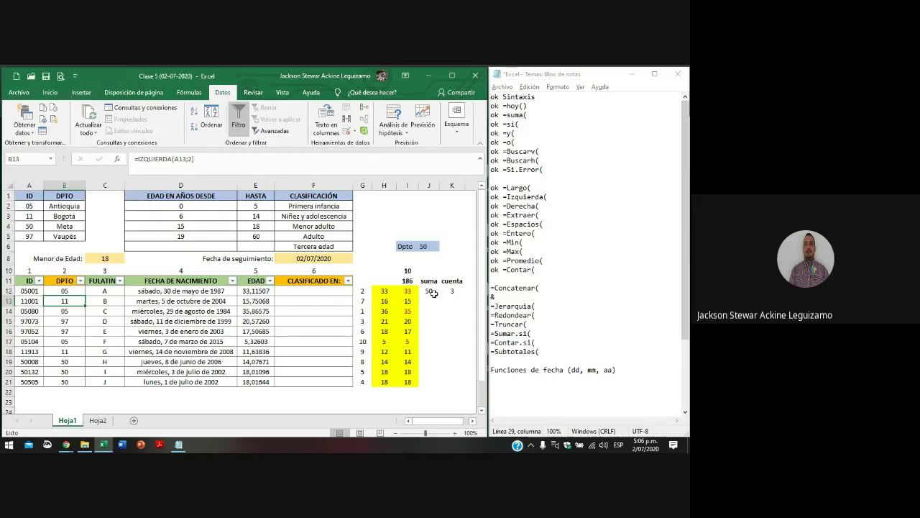
- Move the SUMAR.SI and CONTAR.SI formulas from J12:K12 to J10:K10, above their headings
left_click(429, 291)
left_click_drag(430, 291, 449, 290)
key("ctrl+x")
key("Up")
key("Up")
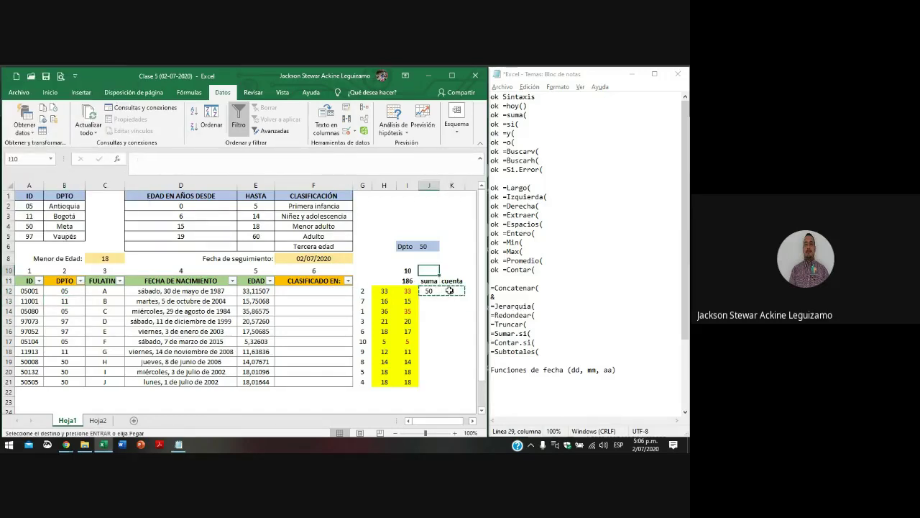
key("ctrl+v")
key("Down")
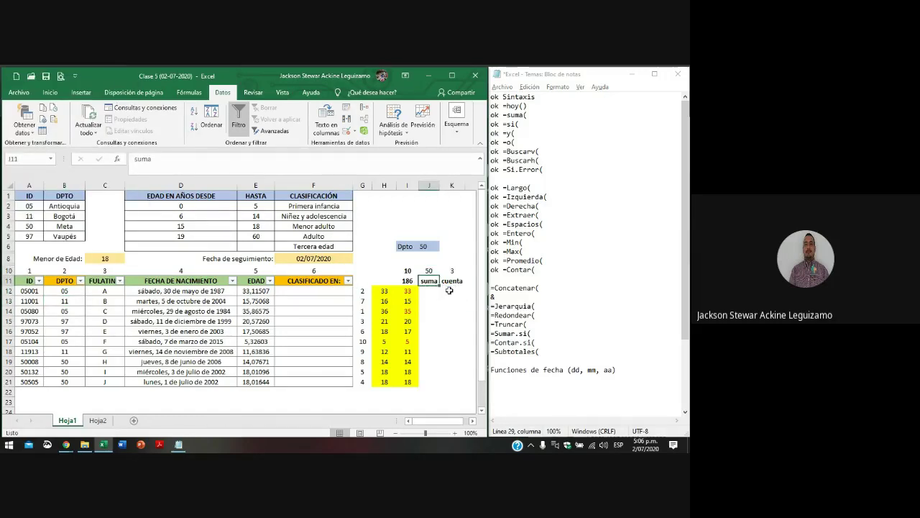
- Filter the DPTO column to show only department 05
left_click(81, 280)
left_click(29, 169)
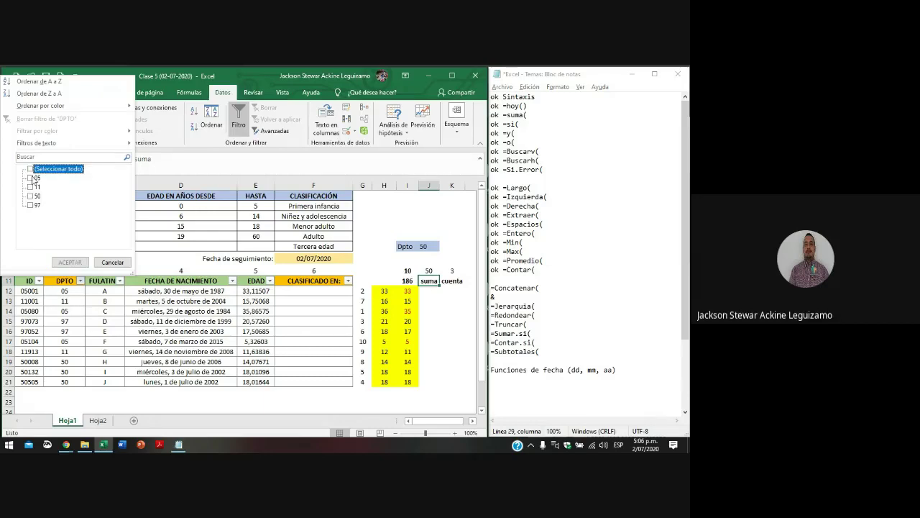
left_click(29, 178)
left_click(70, 262)
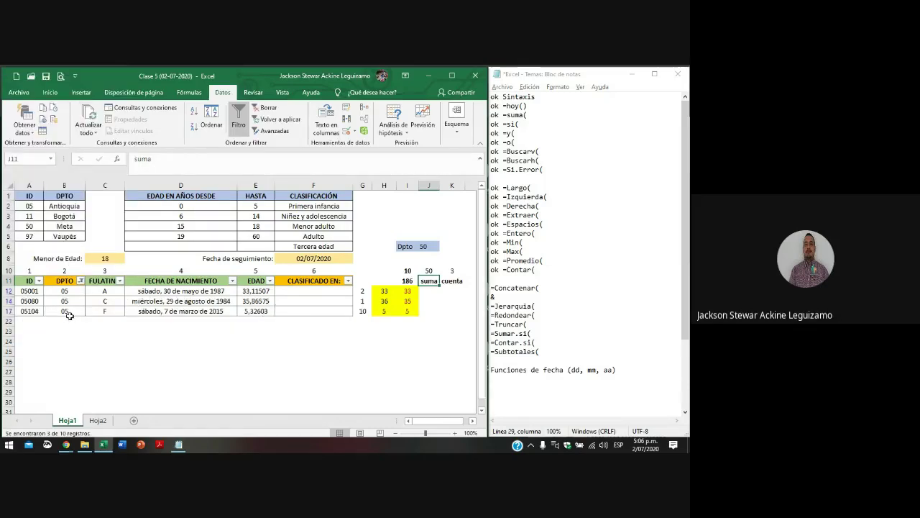
- Enter the formula =SUBTOTALES(9;I11:I21) in cell I22 below the truncated ages
left_click(407, 321)
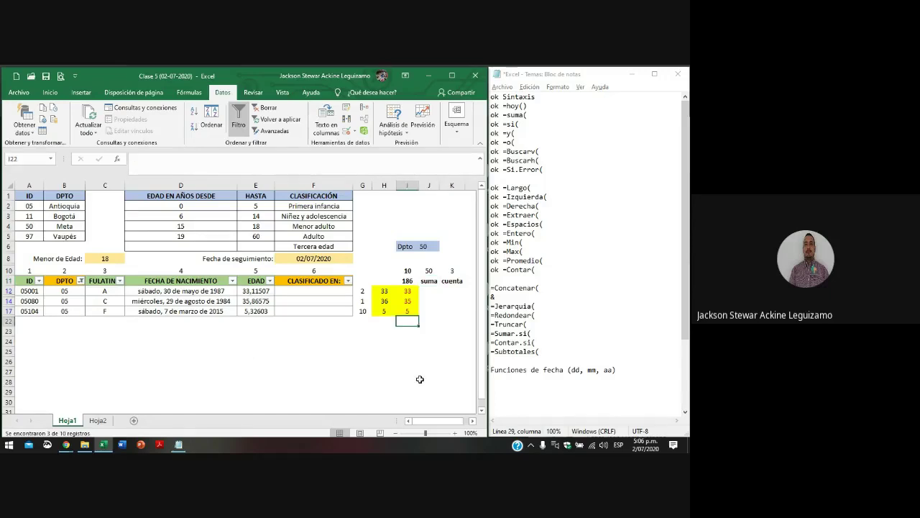
type("=su")
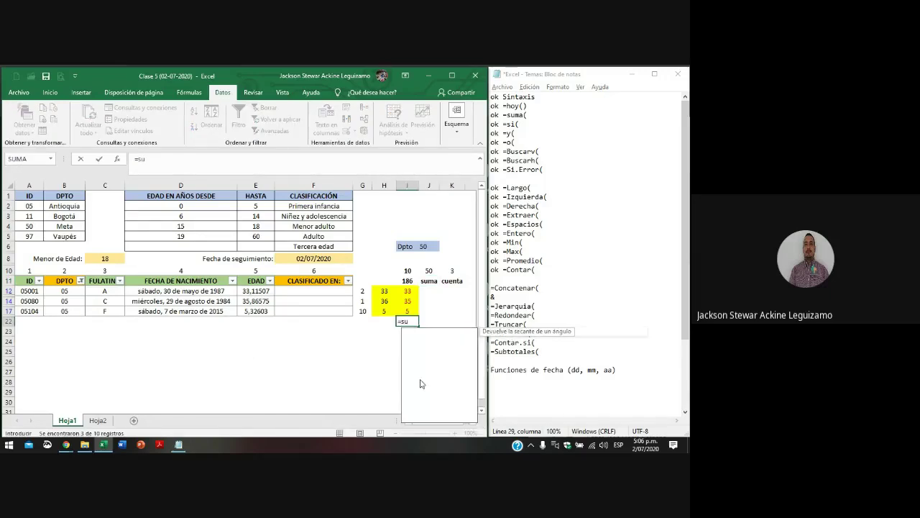
type("btotale")
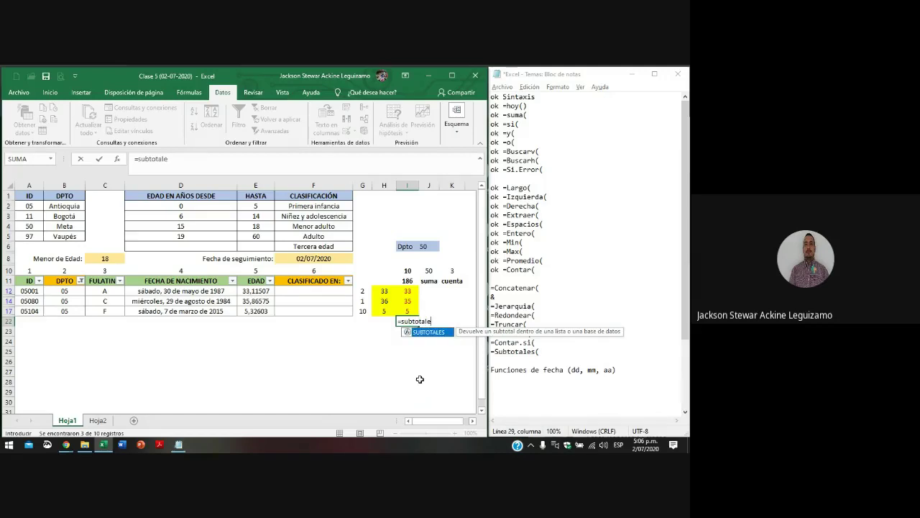
type("s(")
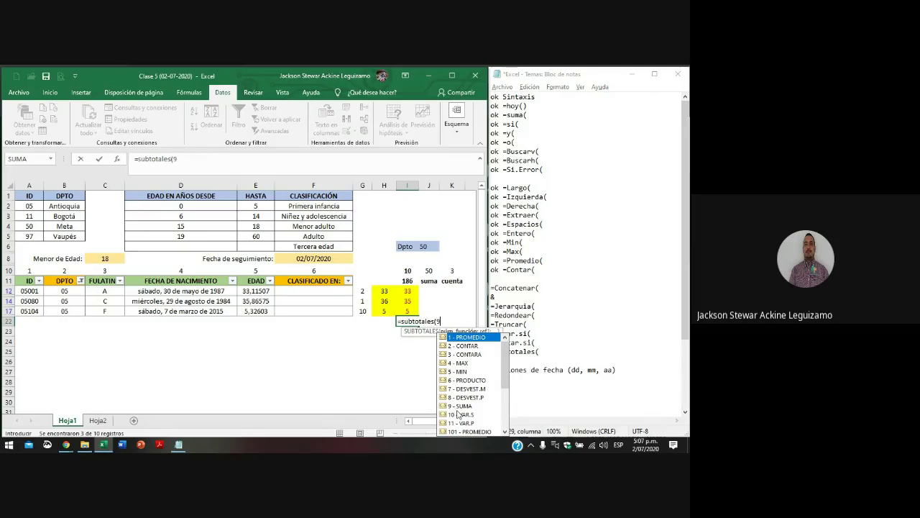
type("9;")
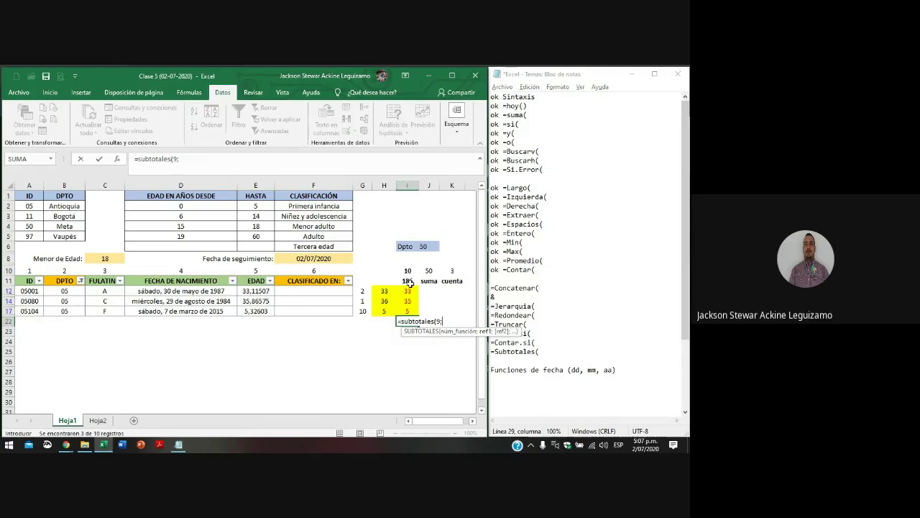
type("i")
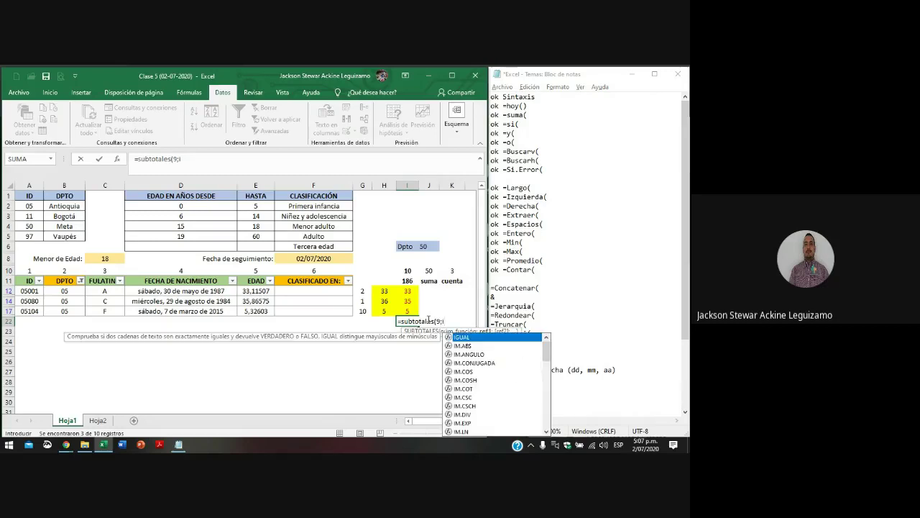
type("11")
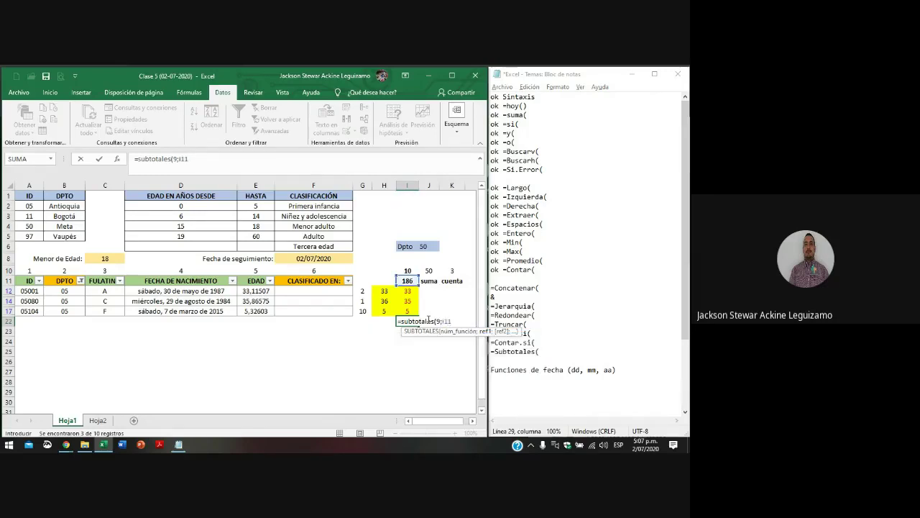
type(";")
key("BackSpace")
type(":i")
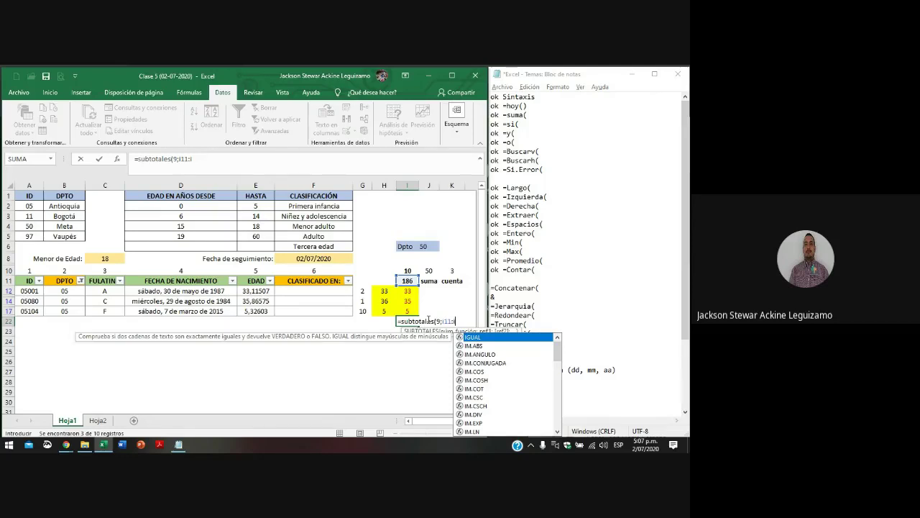
type("21)")
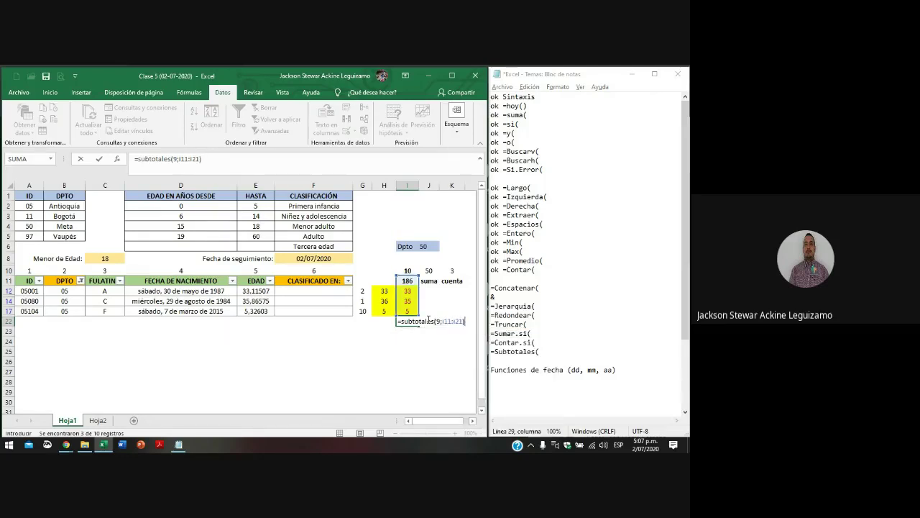
key("ctrl+Return")
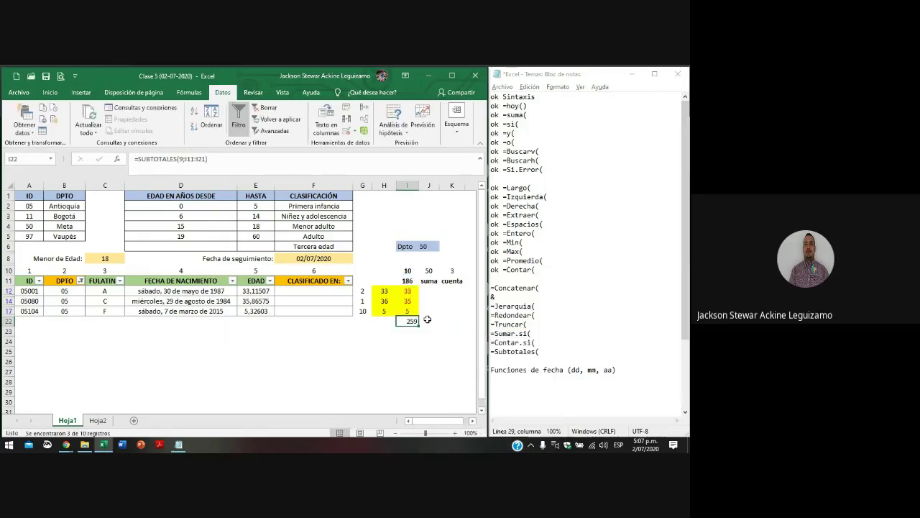
- Reset the DPTO column filter so that all departments are shown
left_click(81, 280)
left_click(46, 170)
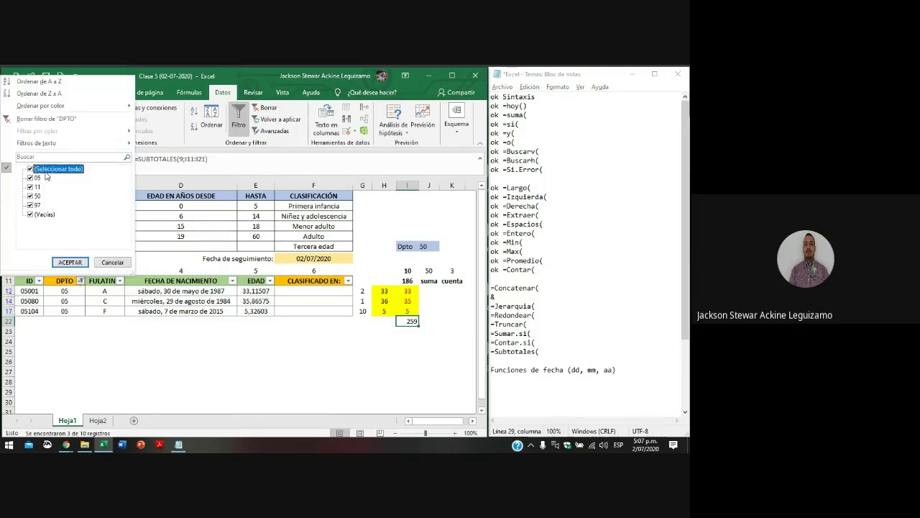
left_click(70, 262)
scroll(416, 400, "down", 1)
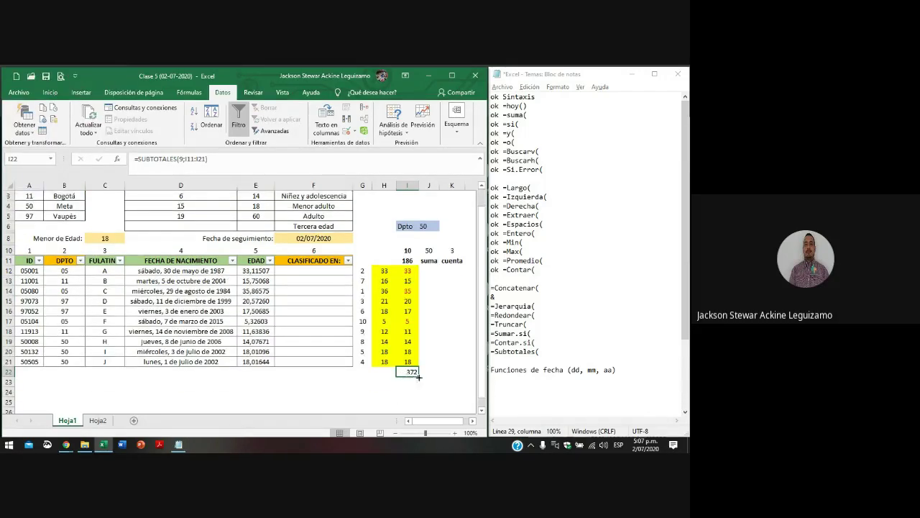
- Correct the SUBTOTALES range in I22 to I12:I21 and make the result bold
left_click(49, 93)
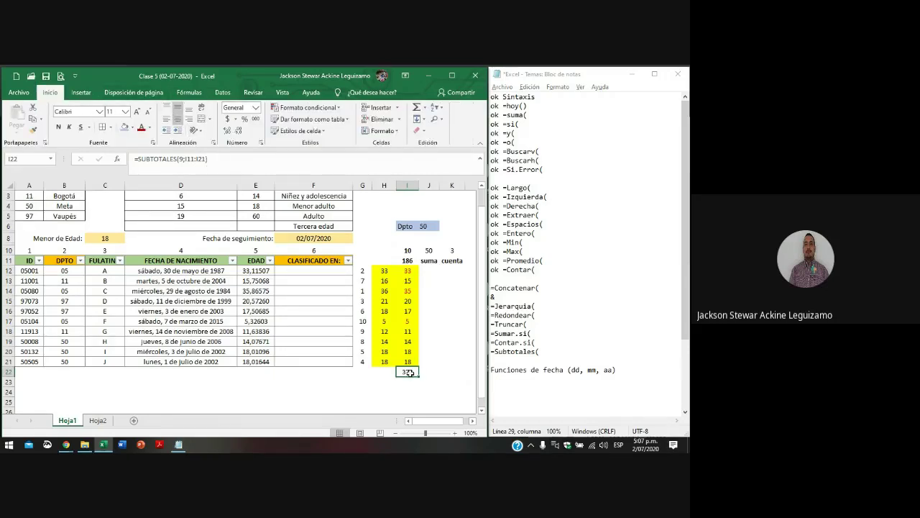
double_click(408, 372)
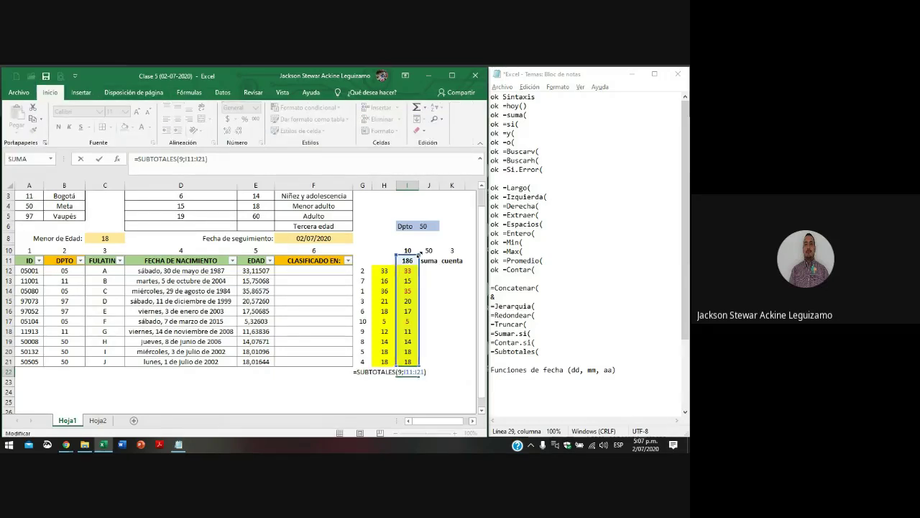
left_click_drag(420, 260, 420, 269)
key("Return")
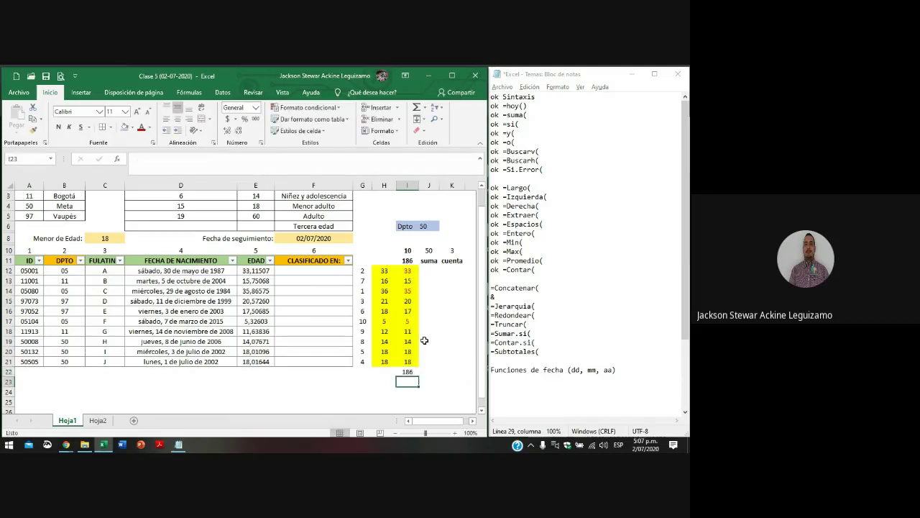
left_click(58, 126)
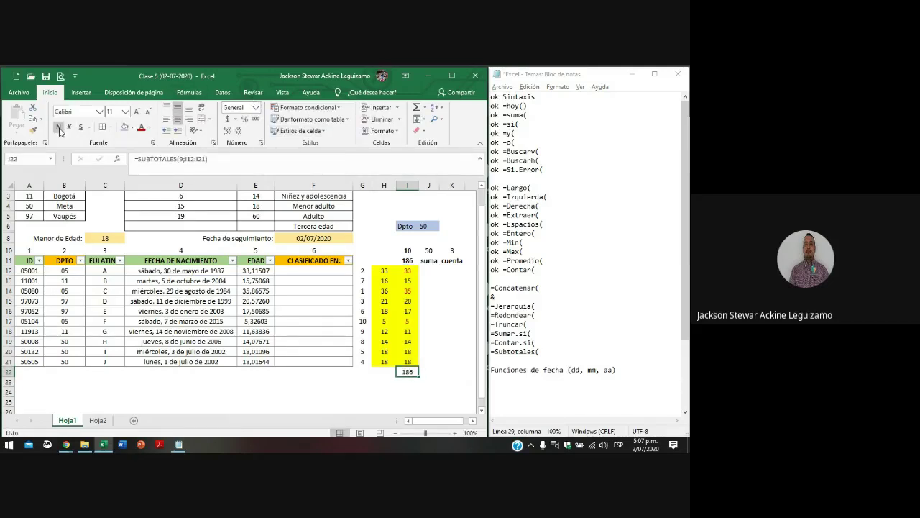
left_click(408, 260)
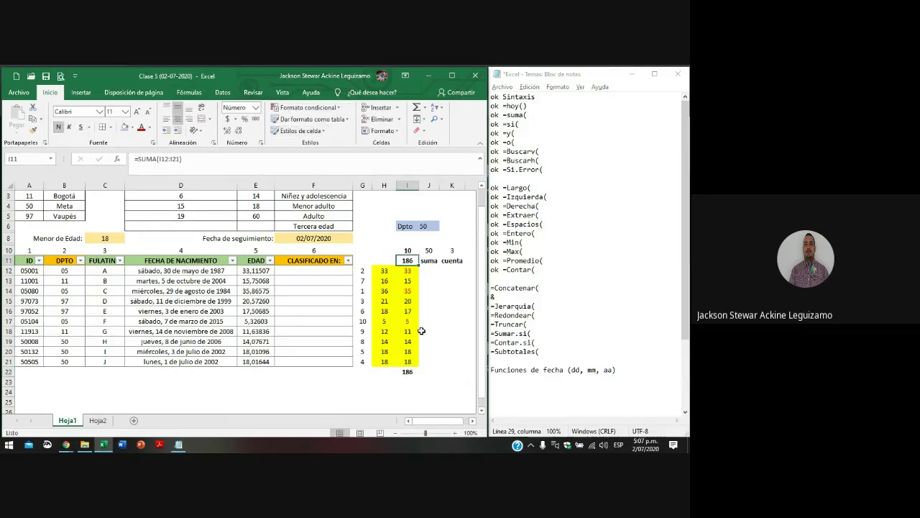
left_click(408, 371)
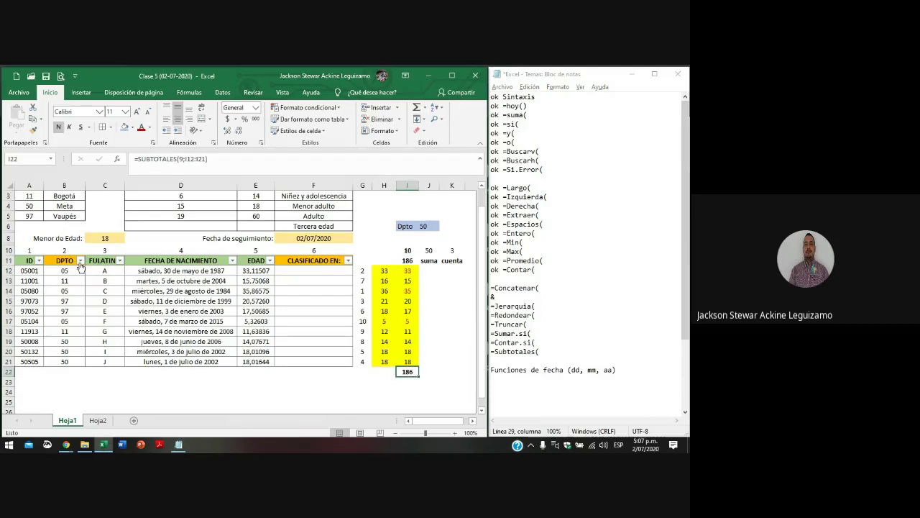
- Filter the DPTO column to department 05 to test the SUBTOTALES formula in I22
left_click(80, 260)
left_click(118, 327)
left_click(120, 336)
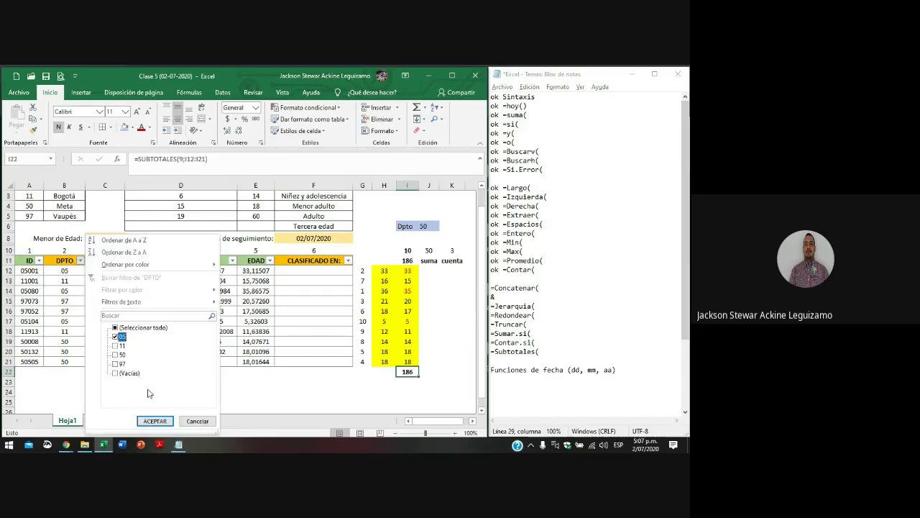
left_click(154, 420)
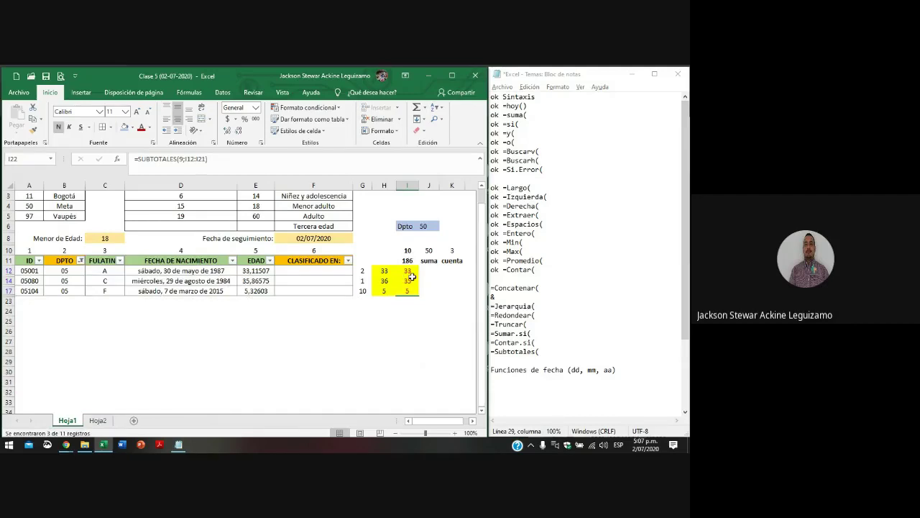
left_click(409, 280)
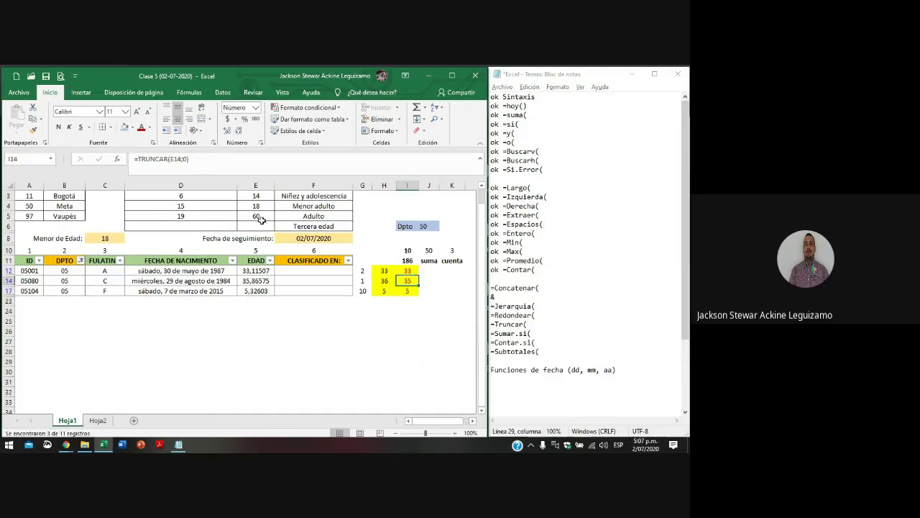
left_click(407, 300)
- Select all values in the DPTO filter again to bring back every department
left_click(80, 261)
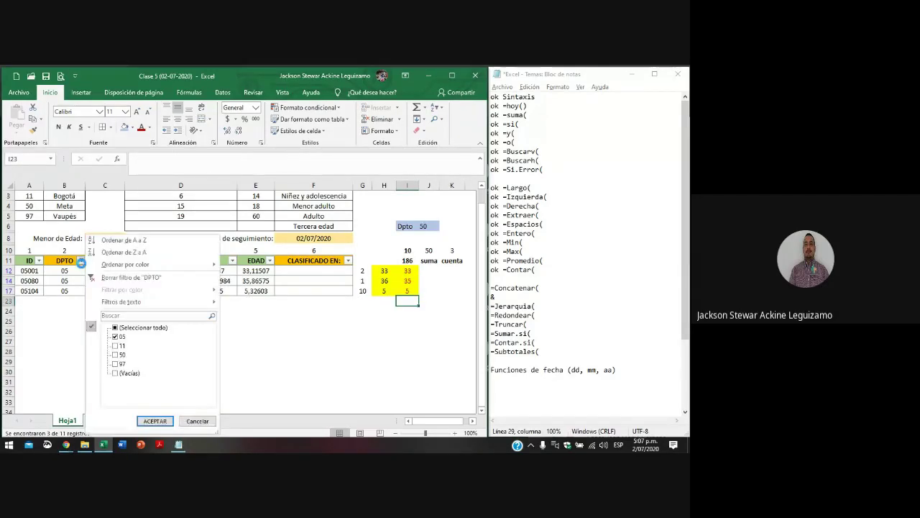
left_click(115, 328)
left_click(152, 422)
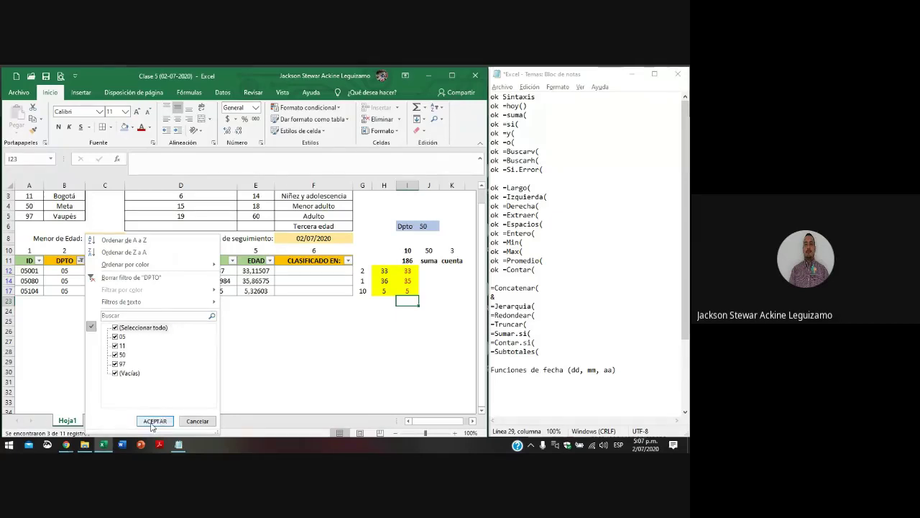
- Move the SUBTOTALES formula from I22 to I23, leaving one empty row below the table
left_click(408, 372)
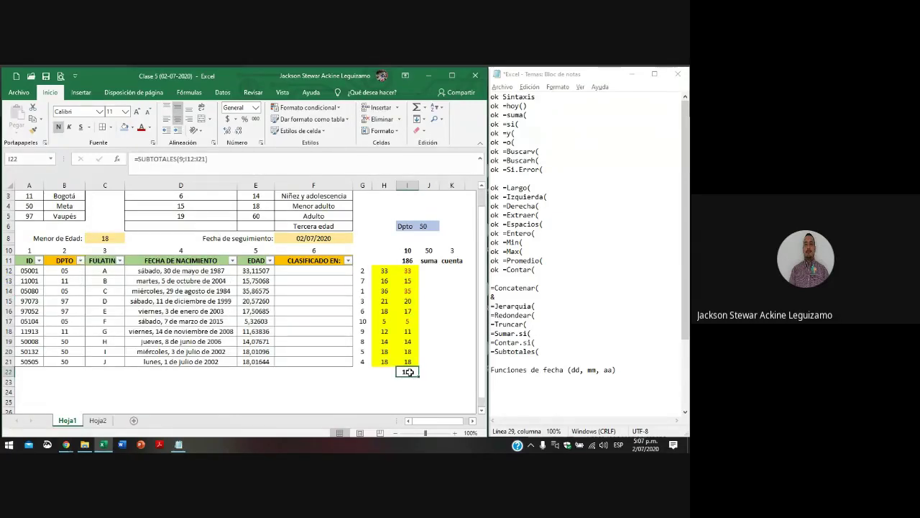
left_click_drag(409, 377, 410, 382)
left_click(409, 372)
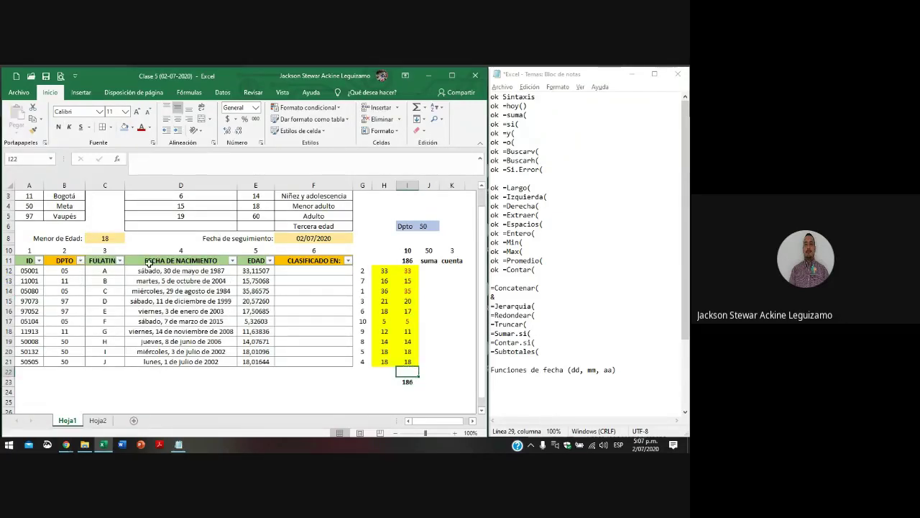
- Try filtering the DPTO column to department 05 with the SUBTOTALES formula in I23, and undo the filter
left_click(79, 261)
left_click(115, 327)
left_click(115, 336)
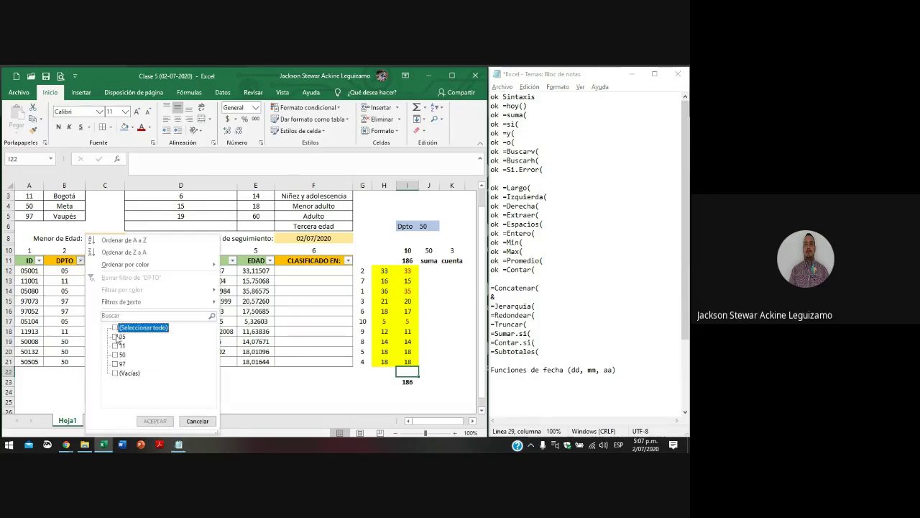
left_click(168, 421)
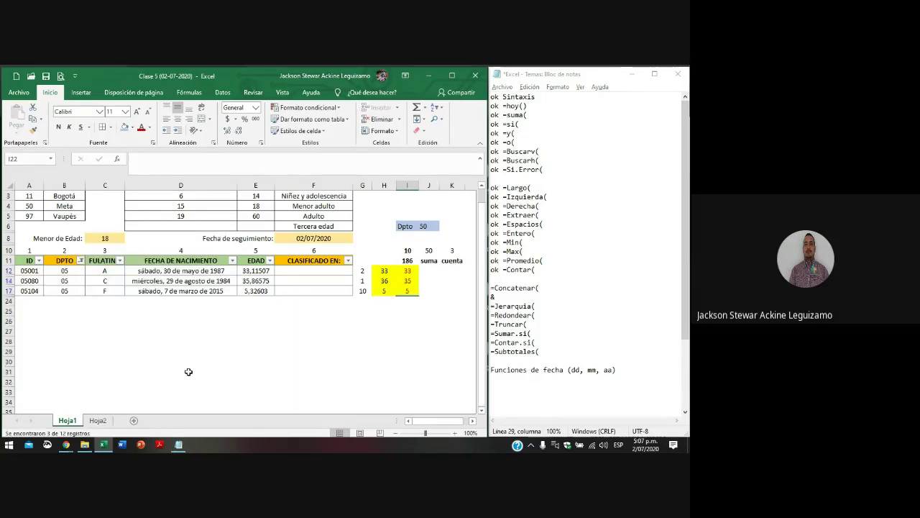
scroll(409, 312, "up", 1)
key("ctrl+z")
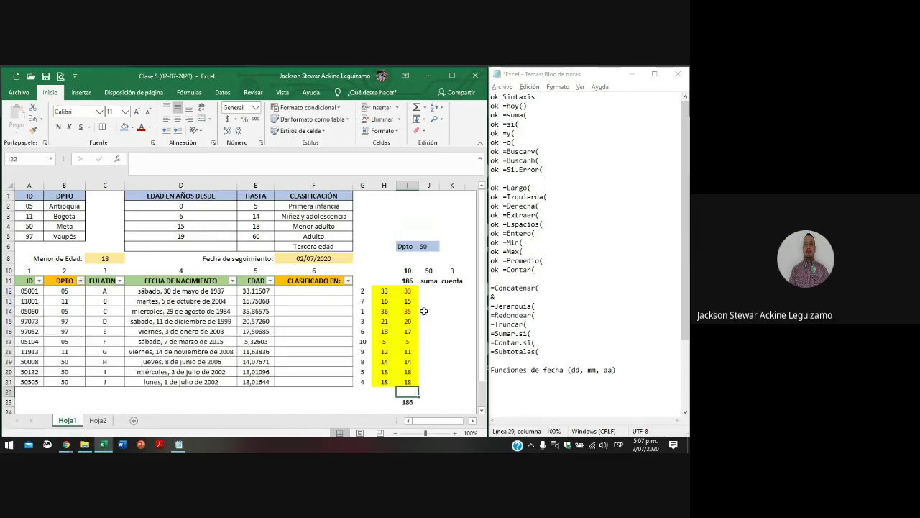
- Move the CONTAR, SUMAR.SI and CONTAR.SI formulas from I10:K10 up to I8:K8
left_click(409, 401)
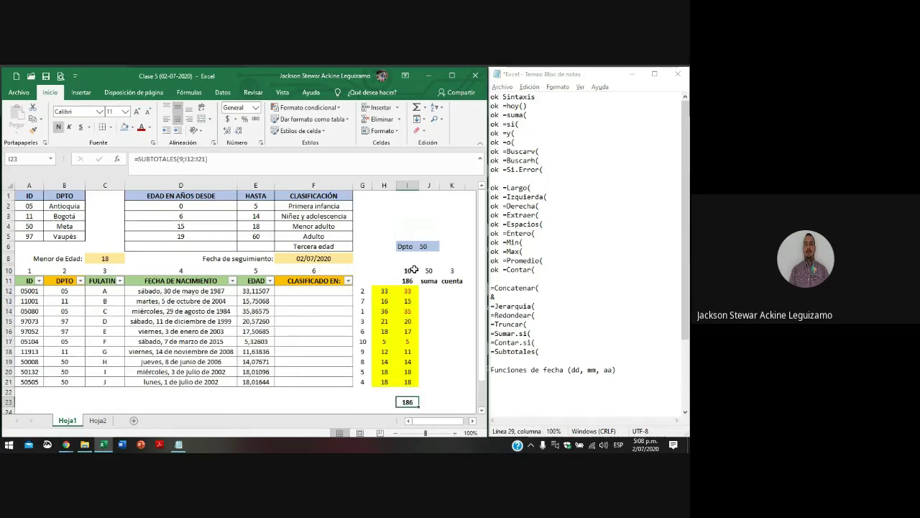
left_click_drag(417, 270, 447, 271)
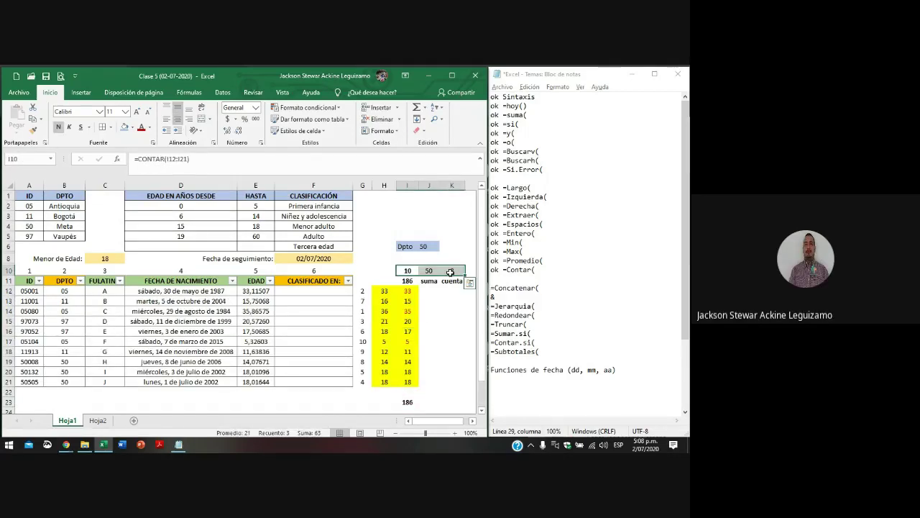
key("ctrl+x")
key("Up")
key("ctrl+v")
key("Down")
key("Down")
key("Up")
key("Up")
key("shift+Right")
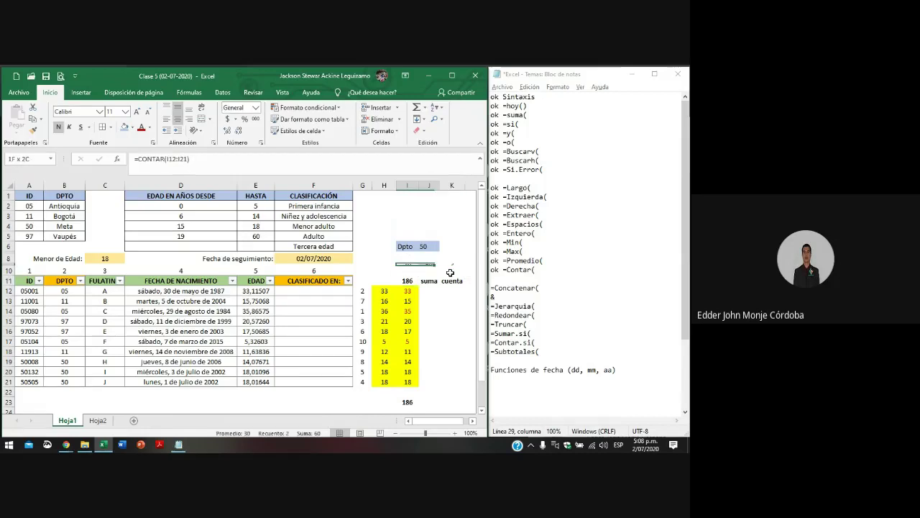
key("shift+Right")
key("ctrl+x")
key("Up")
key("ctrl+v")
- Enter the label Subtotal in J10 above the suma heading and turn off its centred alignment
key("Down")
key("Down")
key("Down")
key("Right")
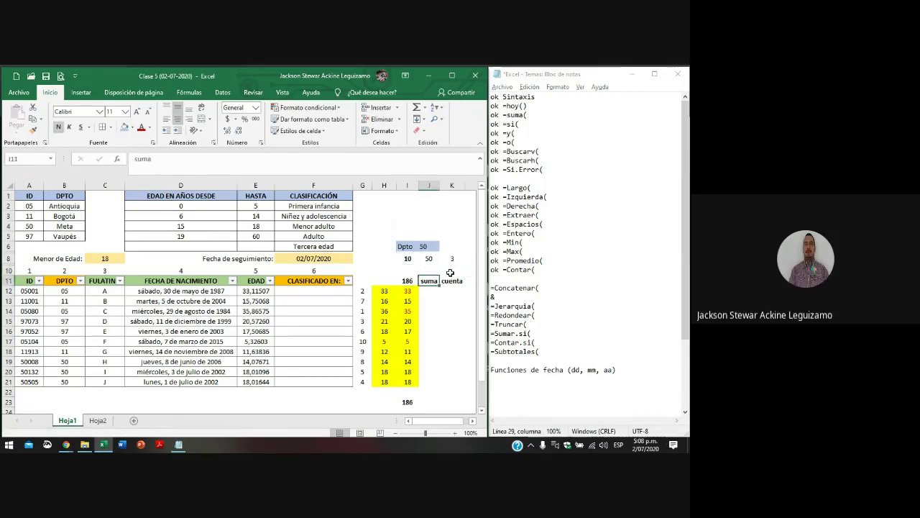
key("Up")
type("Subtotal")
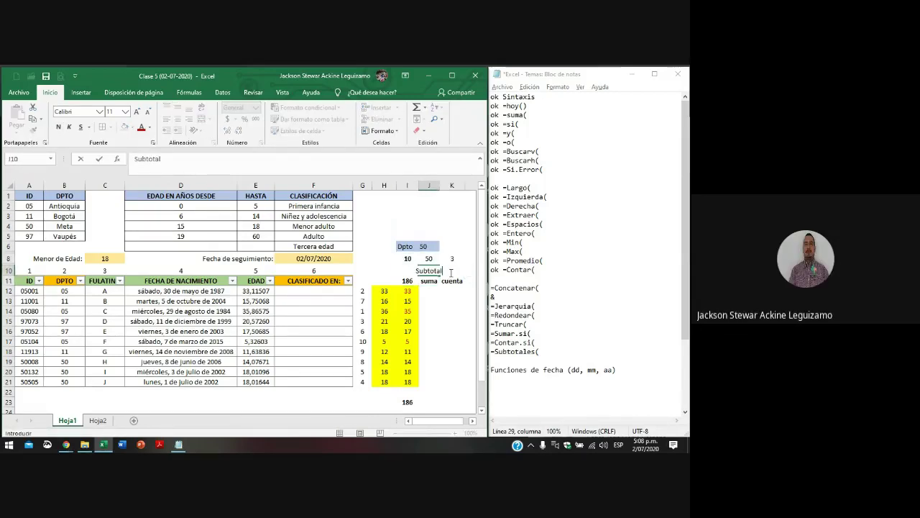
key("Return")
key("Up")
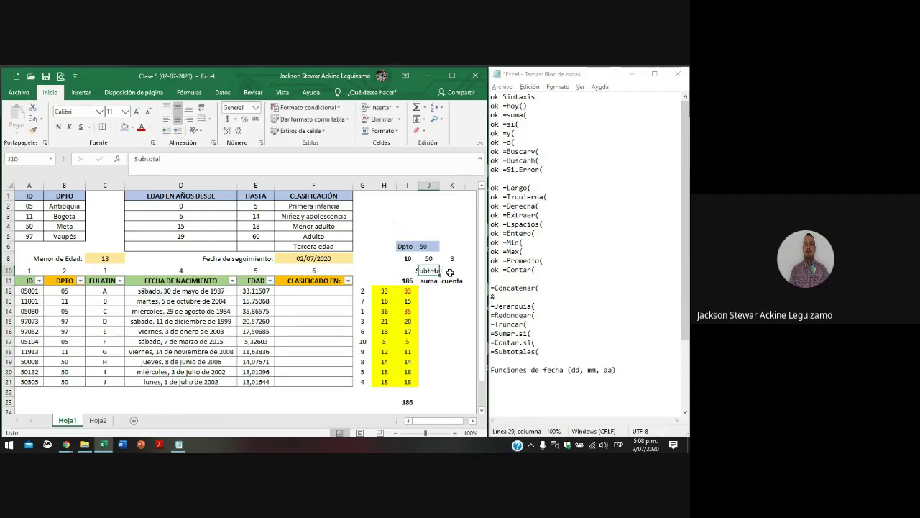
left_click(180, 118)
left_click(402, 402)
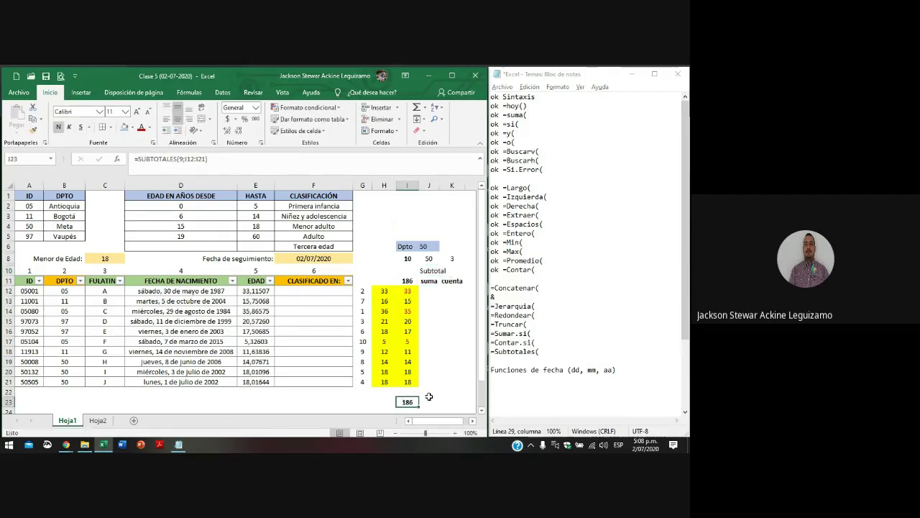
- Move the SUBTOTALES formula from I23 to I10 beside the Subtotal label and make that label bold
left_click_drag(419, 399, 413, 271)
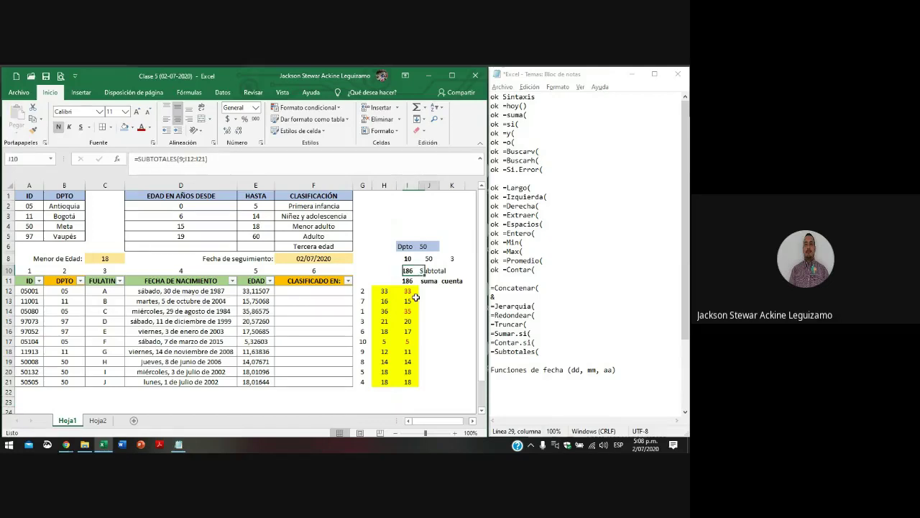
key("Right")
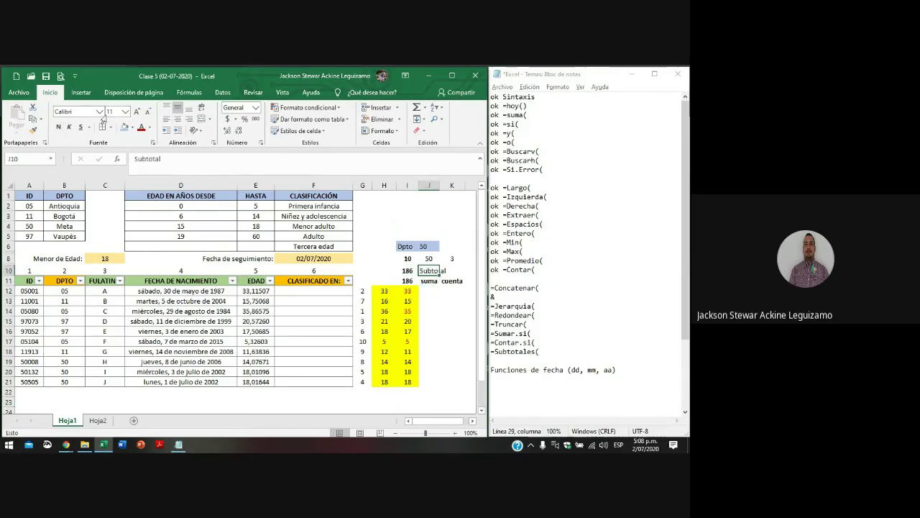
left_click(59, 127)
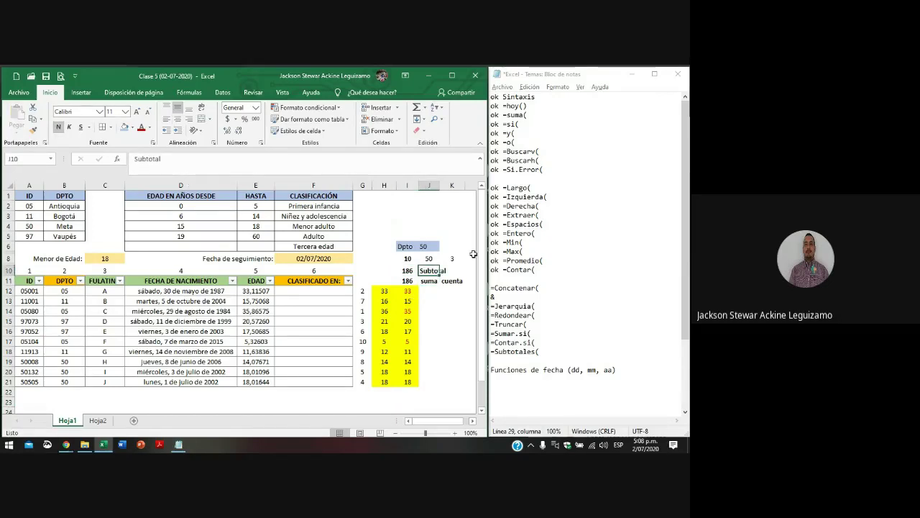
- Filter the DPTO column to show only department 05
left_click(81, 282)
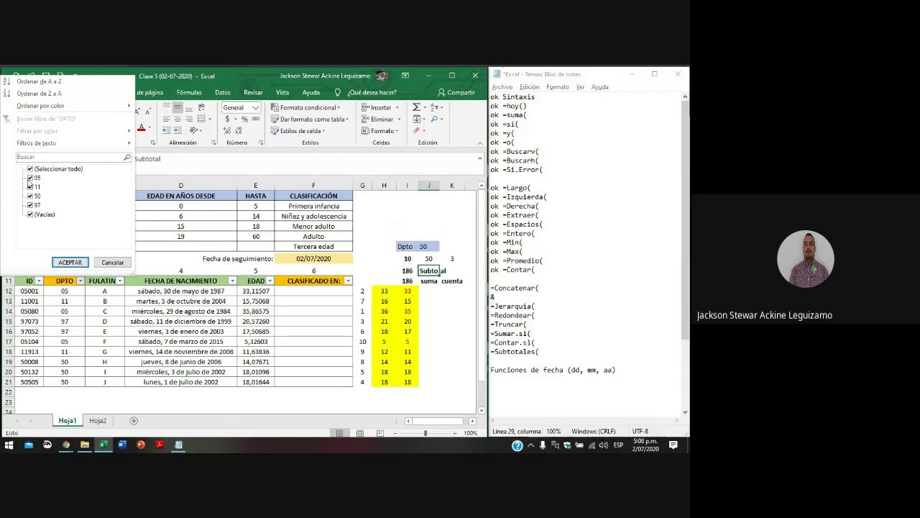
left_click(30, 168)
left_click(31, 178)
left_click(70, 262)
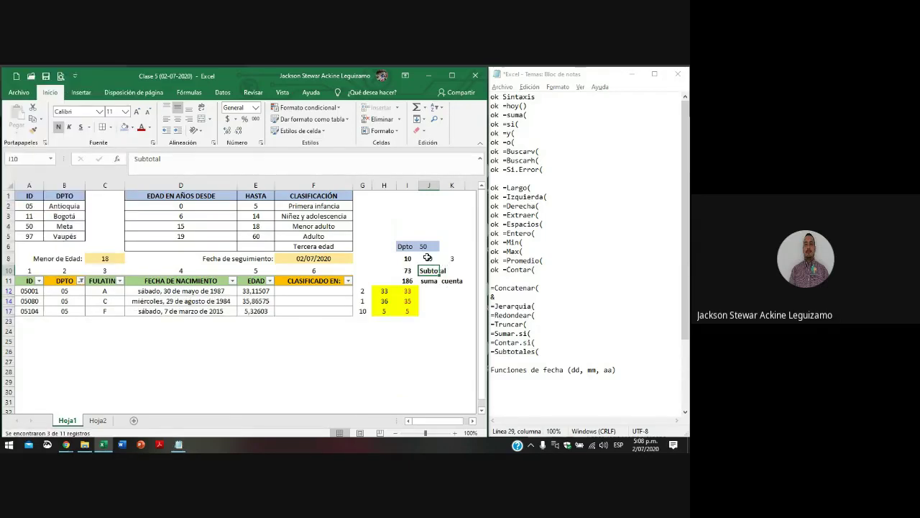
- Set the Dpto criterion in J6 to 05 for the SUMAR.SI and CONTAR.SI formulas
left_click(428, 257)
left_click(429, 246)
type("0")
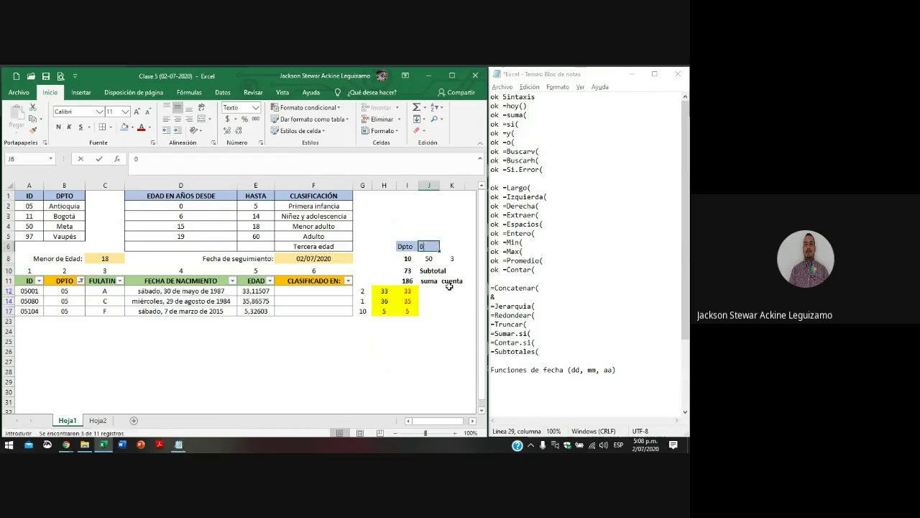
type("5")
key("Return")
key("Right")
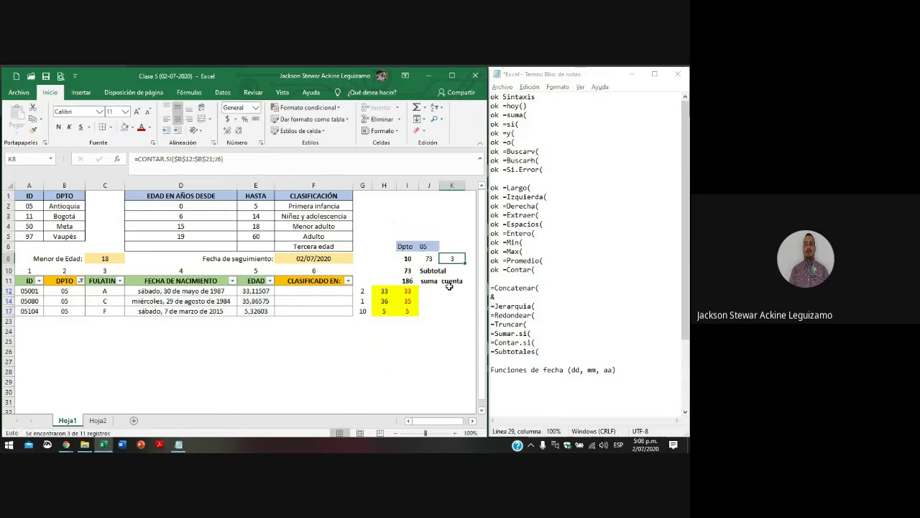
key("Left")
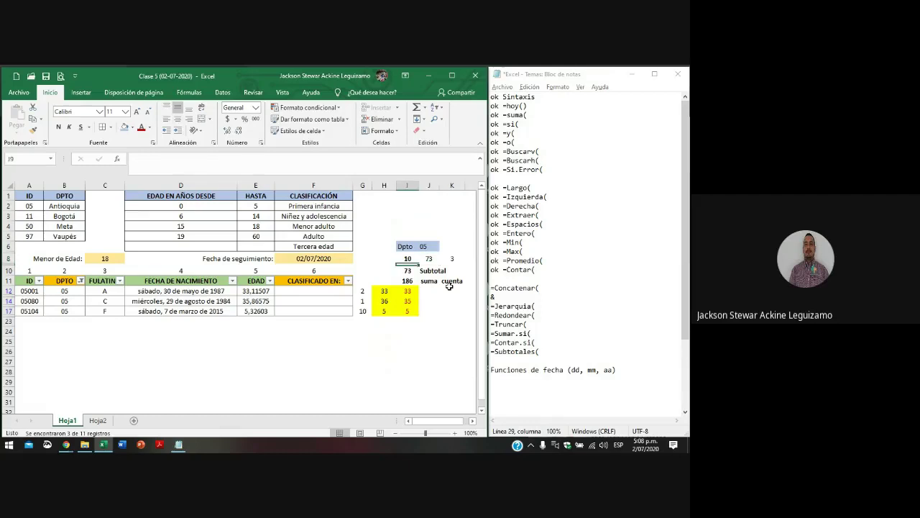
- Compare the SUBTOTALES result in I10 with the SUMA total in I11, the CONTAR result in I8 and the visible ages
left_click(407, 270)
left_click_drag(406, 290, 407, 311)
left_click(408, 281)
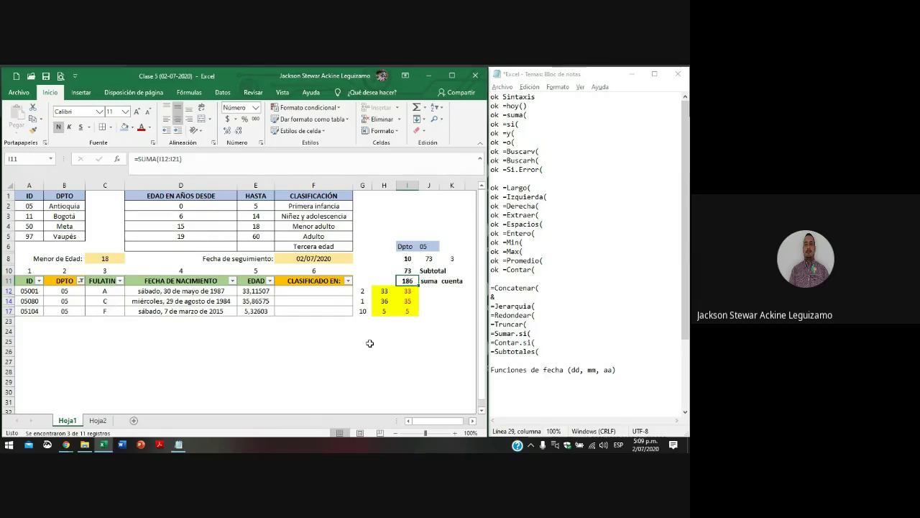
left_click(409, 271)
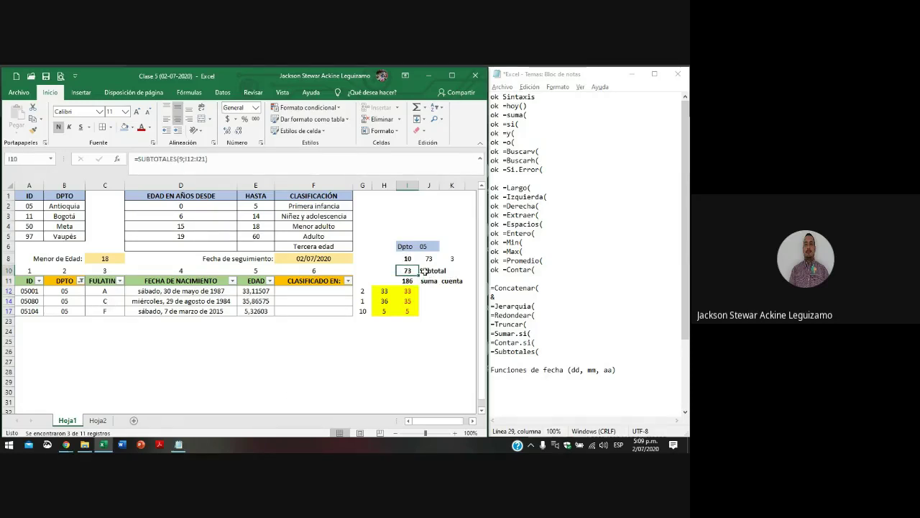
left_click(426, 271)
left_click(428, 281)
left_click(410, 281)
left_click(410, 270)
scroll(532, 373, "down", 3)
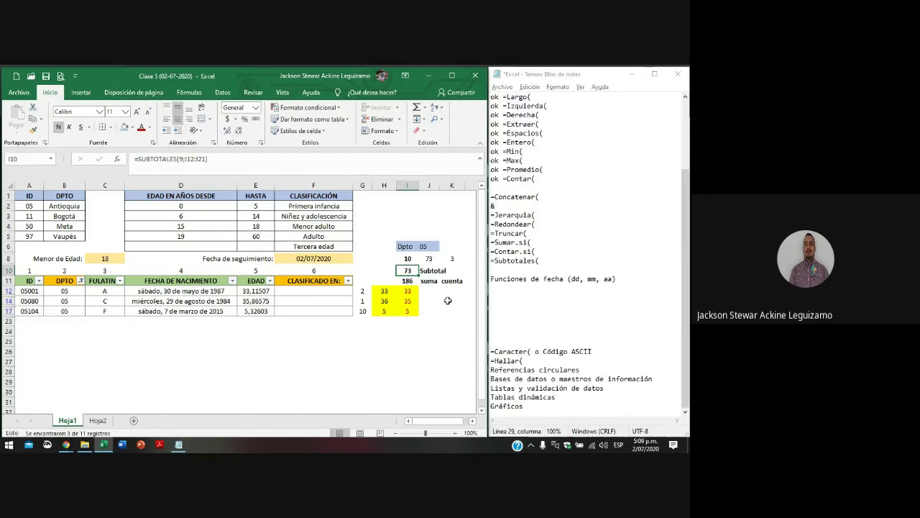
scroll(528, 291, "up", 3)
left_click(416, 261)
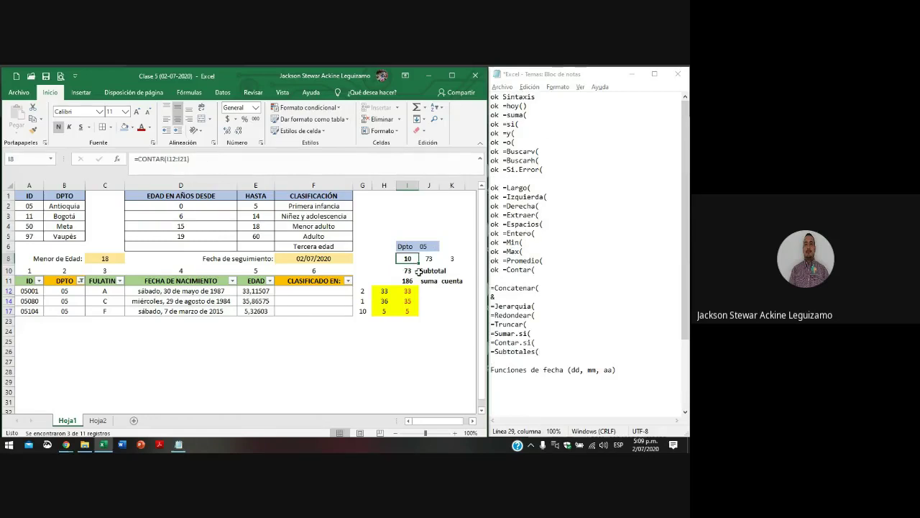
- Change the DPTO column filter to show only department 11
left_click(80, 280)
left_click(30, 178)
left_click(30, 186)
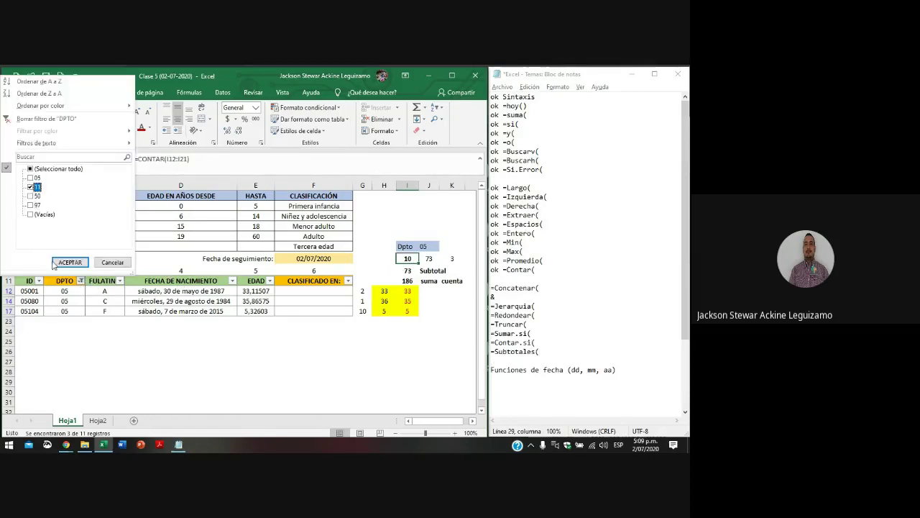
left_click(69, 262)
- Set the Dpto criterion in J6 to 11 and check the results in J8, K8 and I10
left_click(433, 247)
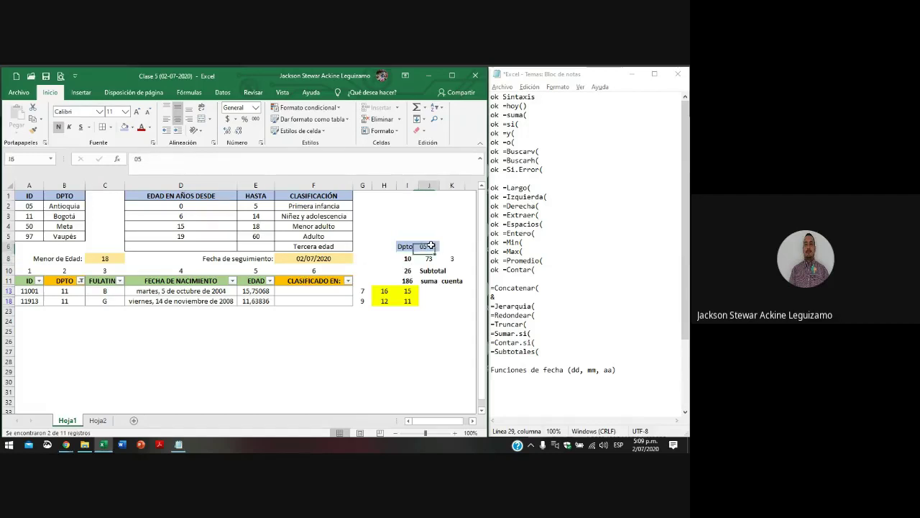
type("11")
key("Return")
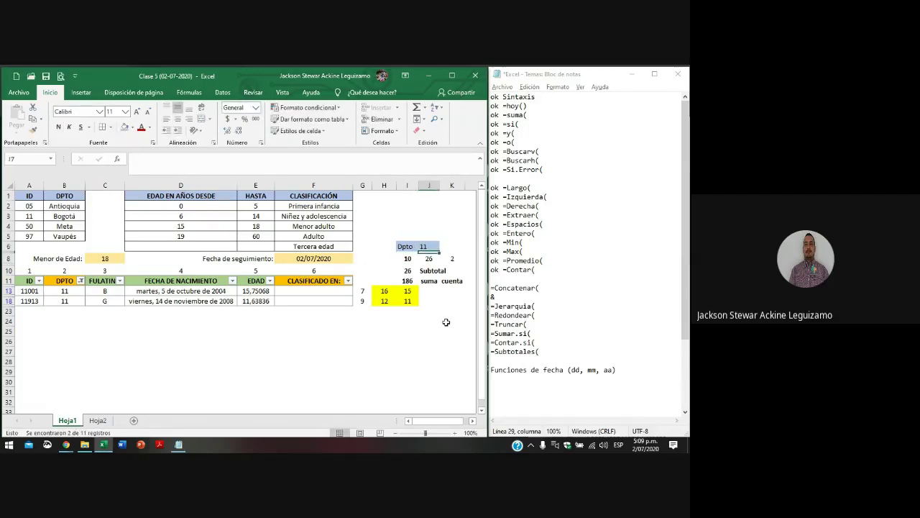
left_click(451, 258)
left_click(431, 258)
left_click(409, 270)
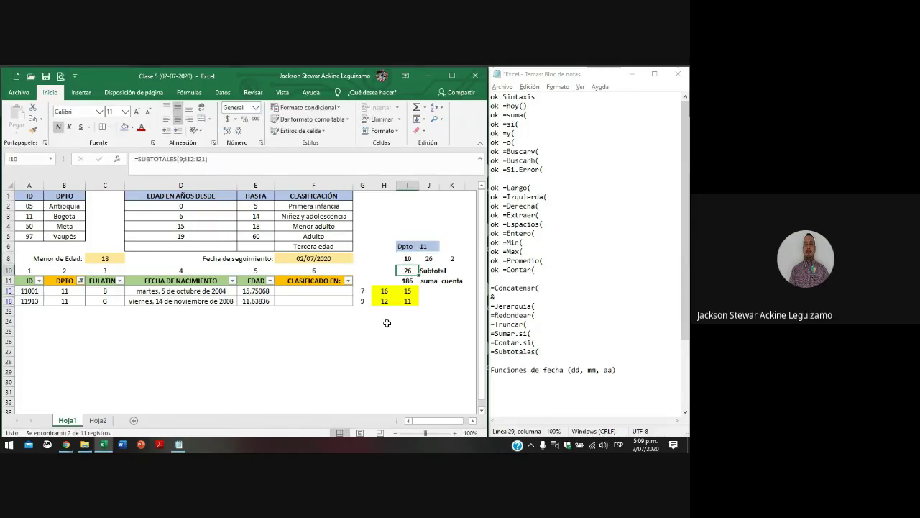
left_click(406, 258)
left_click_drag(408, 270, 430, 271)
- Set the Dpto criterion in J6 to 50, filter DPTO to department 50, and compare the subtotal with the visible ages
left_click(428, 246)
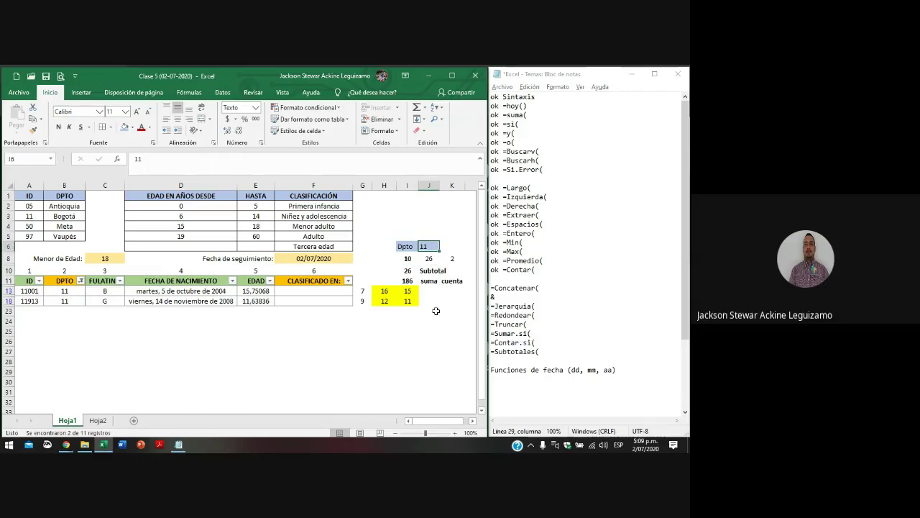
type("50")
key("Return")
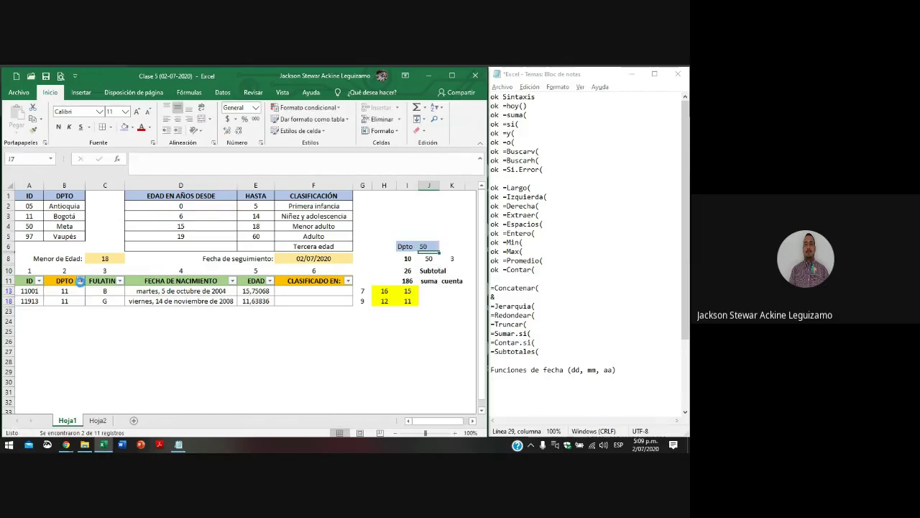
left_click(81, 280)
left_click(31, 186)
left_click(30, 195)
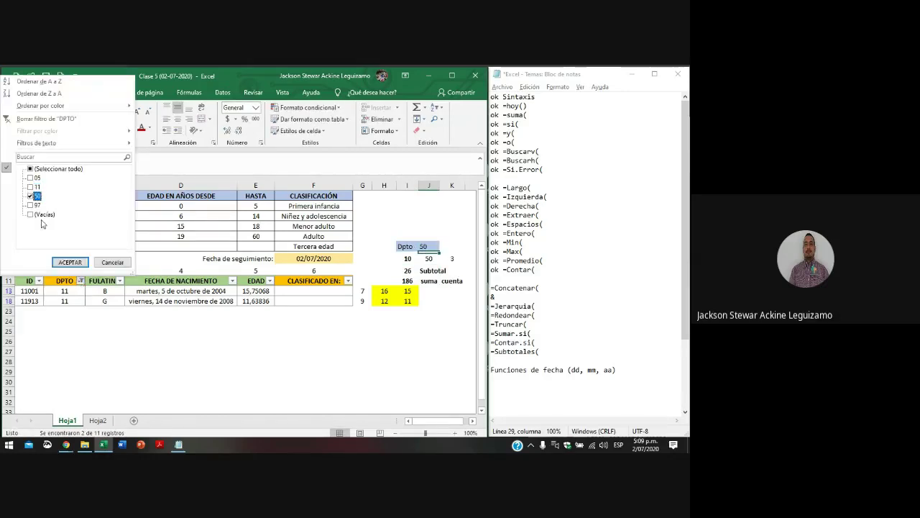
left_click(64, 263)
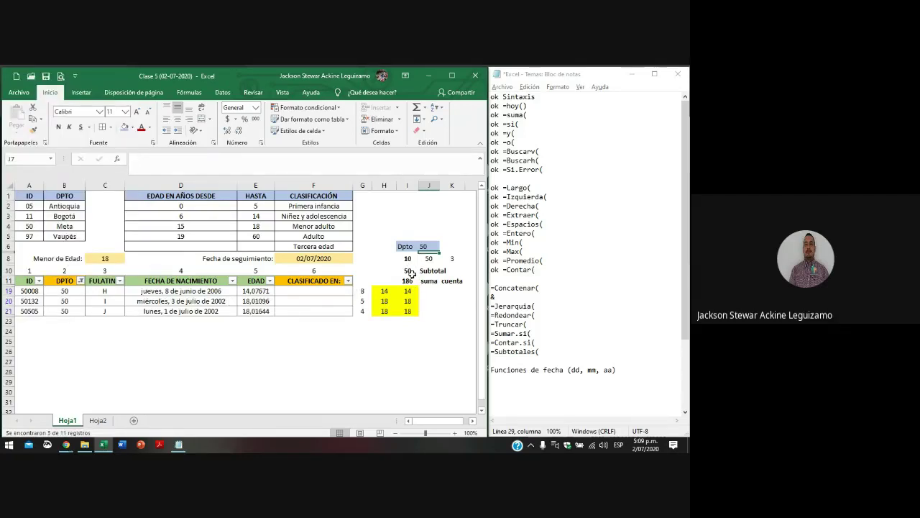
left_click(407, 272)
left_click_drag(407, 291, 414, 311)
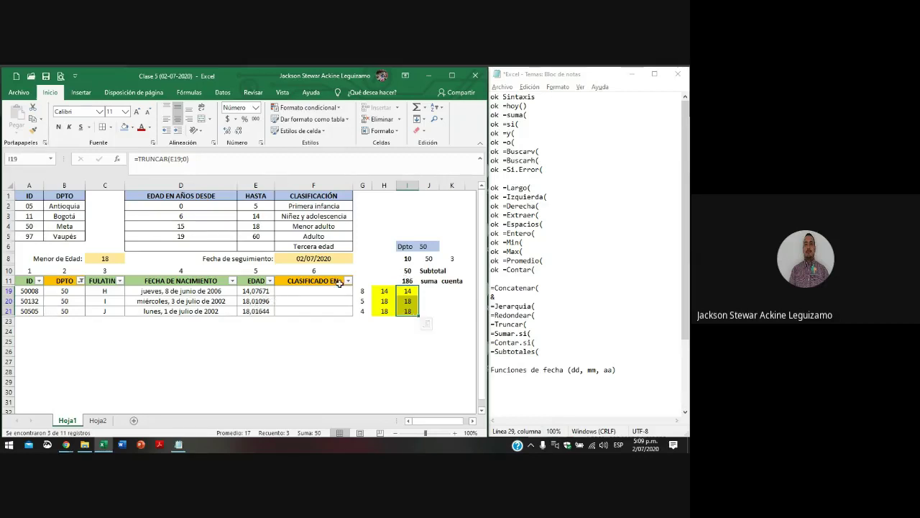
- Set the Dpto criterion in J6 to 97, filter DPTO to department 97, and check J8:K8 against the visible rows
left_click(428, 259)
left_click(429, 246)
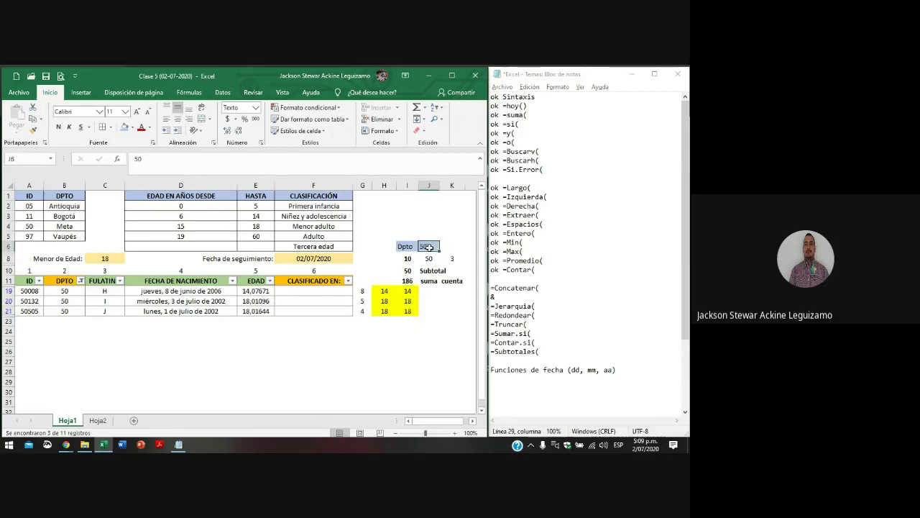
type("97")
key("Return")
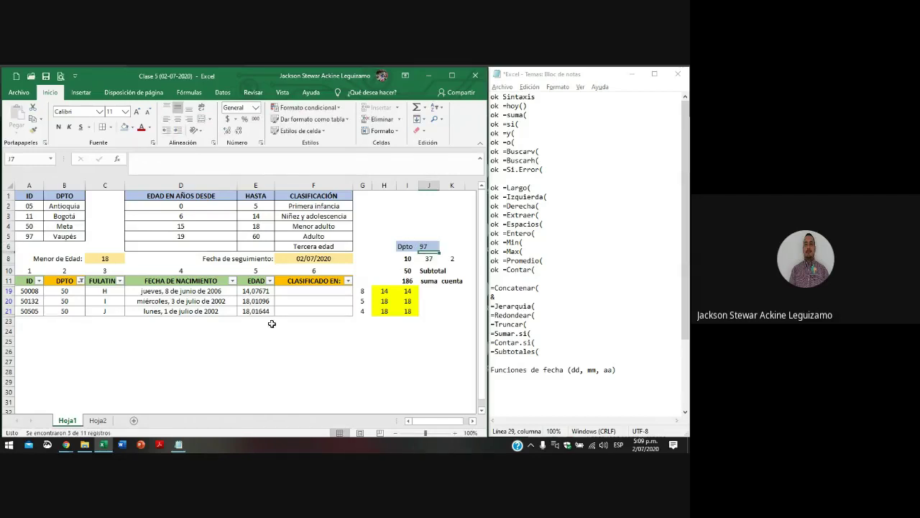
left_click(81, 280)
left_click(30, 196)
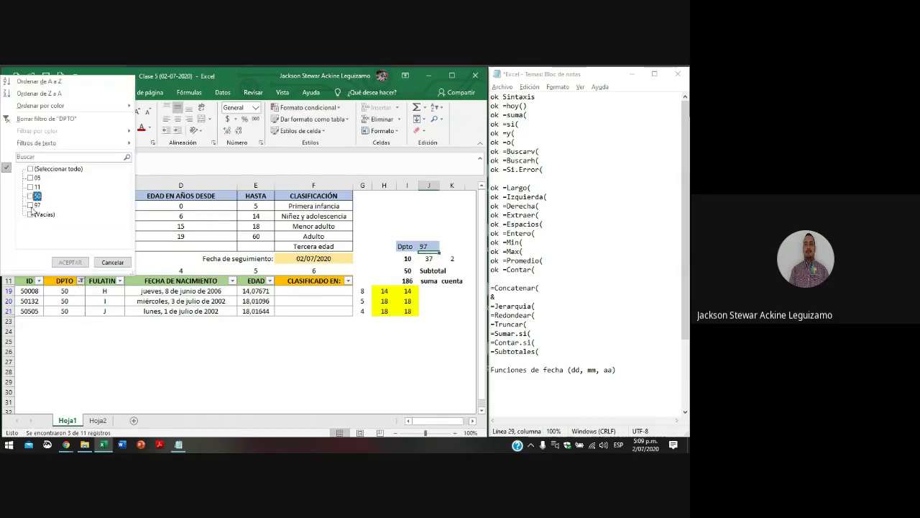
left_click(31, 205)
left_click(70, 261)
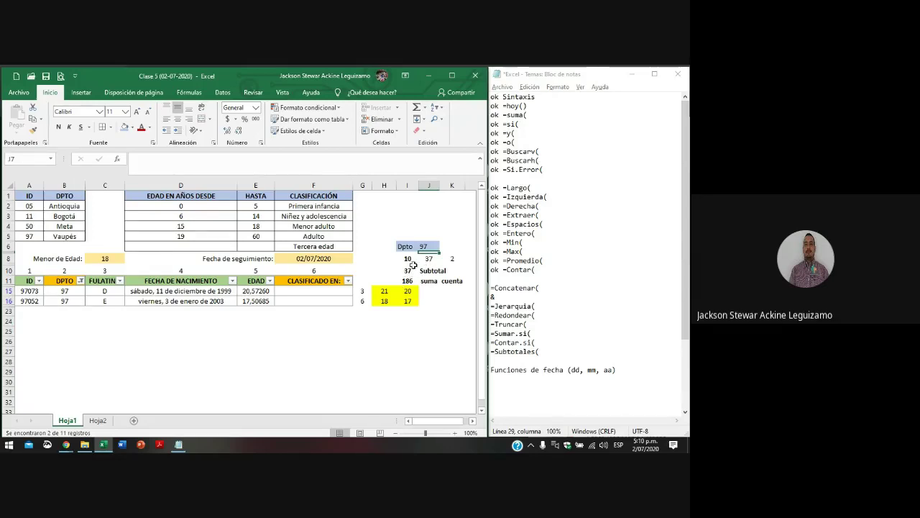
left_click(448, 262)
left_click_drag(406, 293, 15, 304)
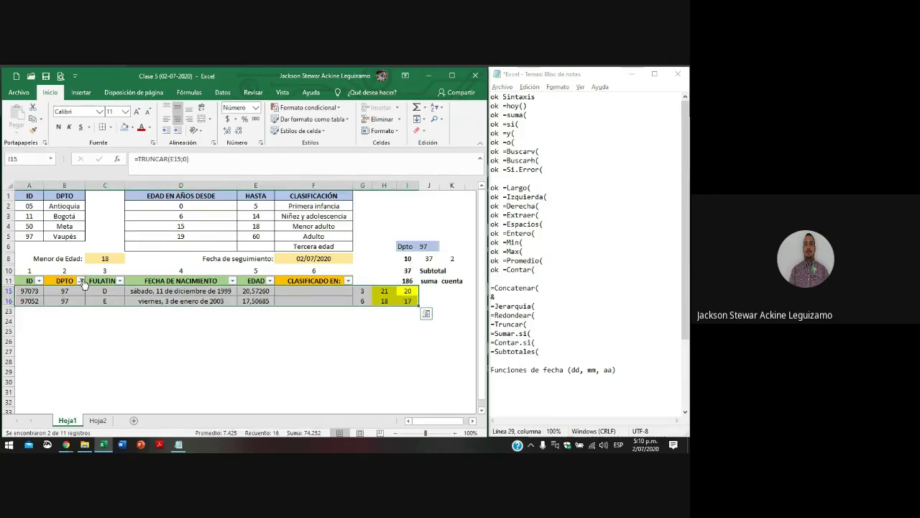
left_click(428, 259)
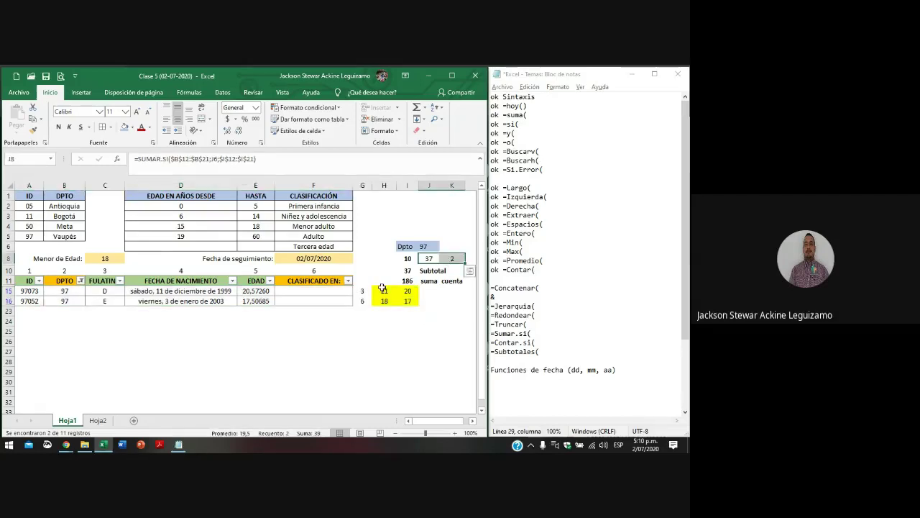
- Show all departments again in the DPTO column and review the function list in Notepad up to =Subtotales(
left_click(80, 281)
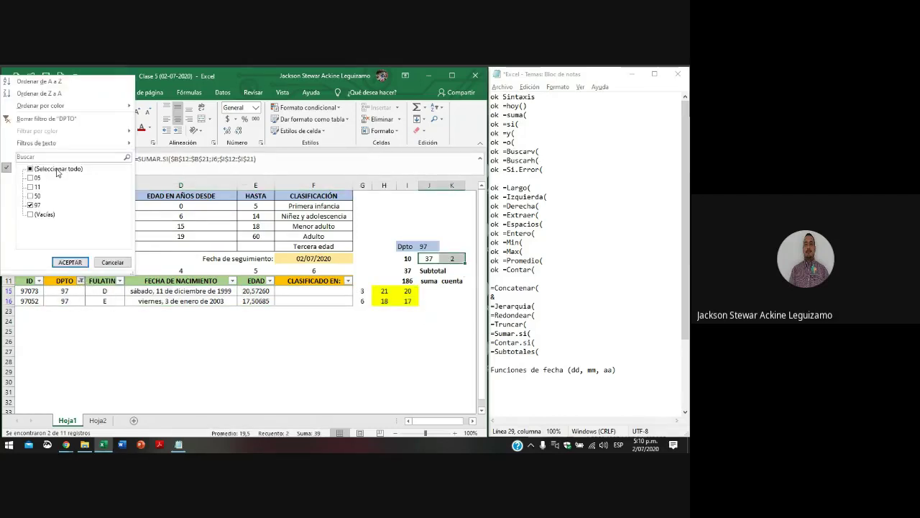
left_click(78, 263)
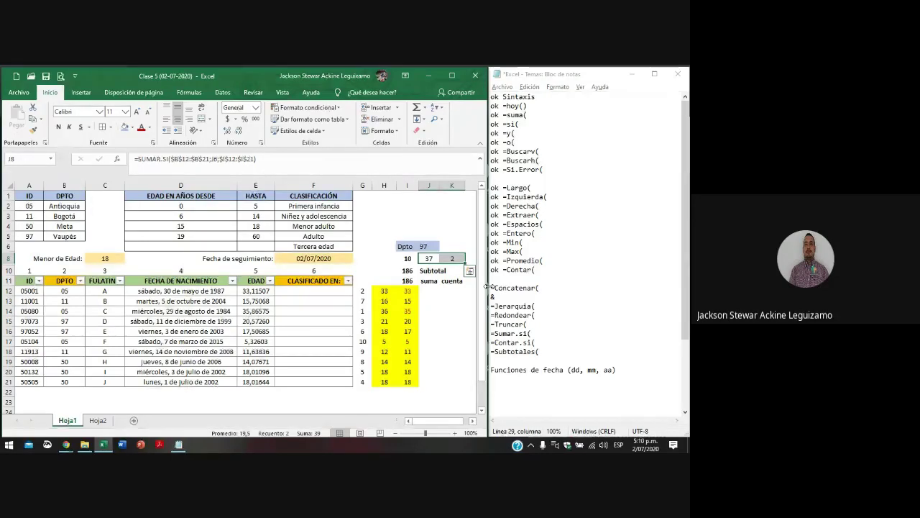
left_click_drag(540, 352, 491, 296)
left_click(492, 278)
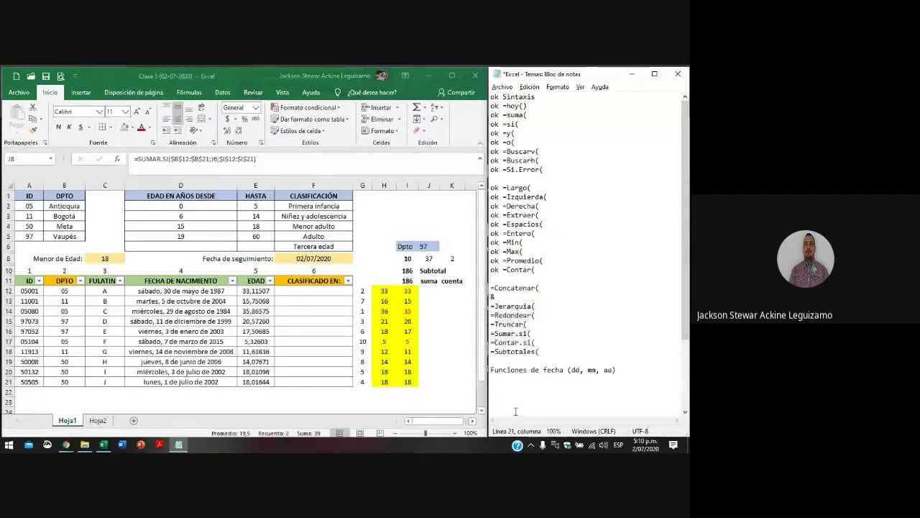
- Review the SUBTOTALES formula in I10 and examine the function numbers SUBTOTALES offers, using I4 for a trial entry
left_click(431, 291)
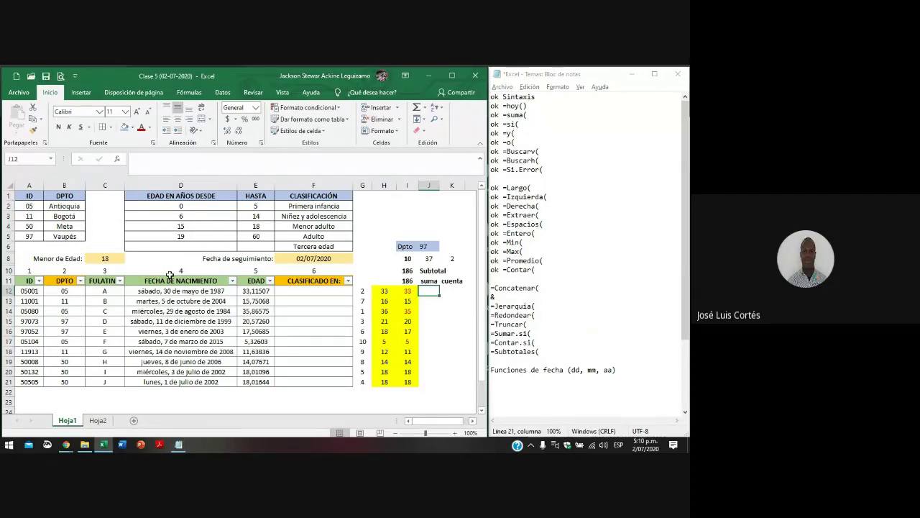
left_click(431, 272)
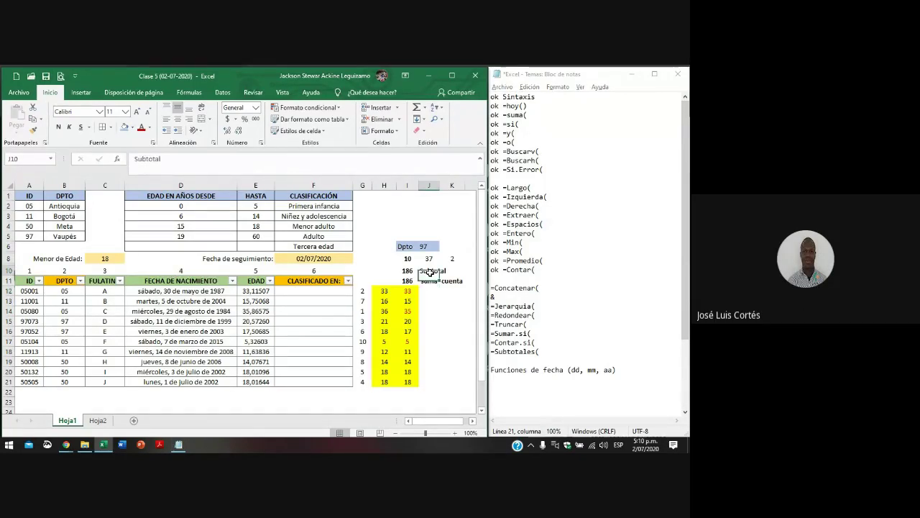
left_click(409, 270)
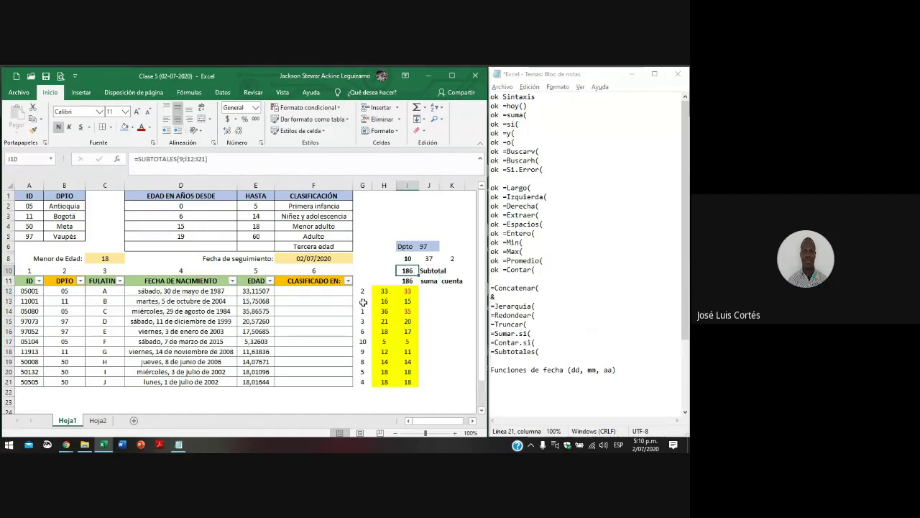
left_click(406, 227)
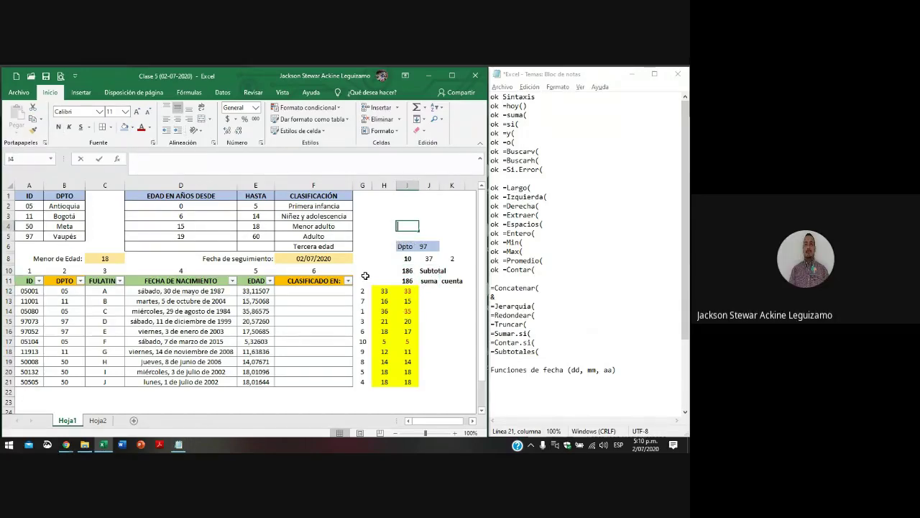
type("=subt")
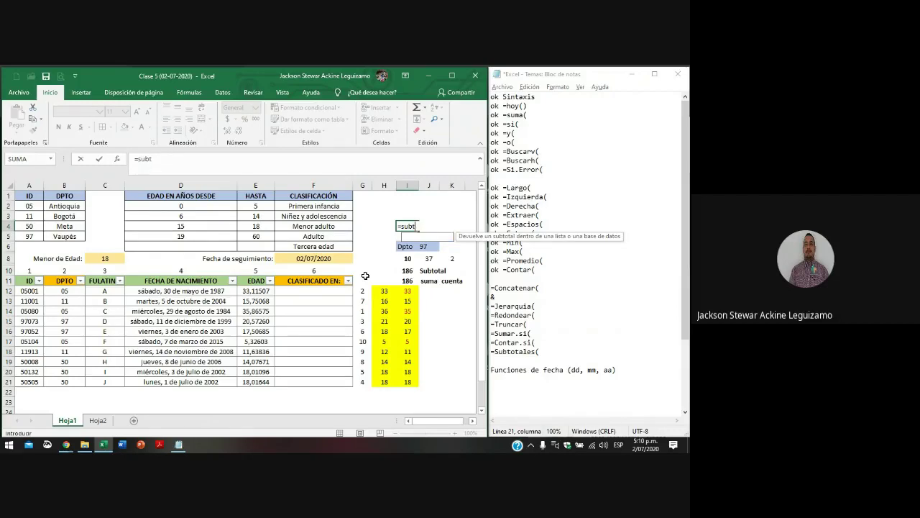
type("otales(")
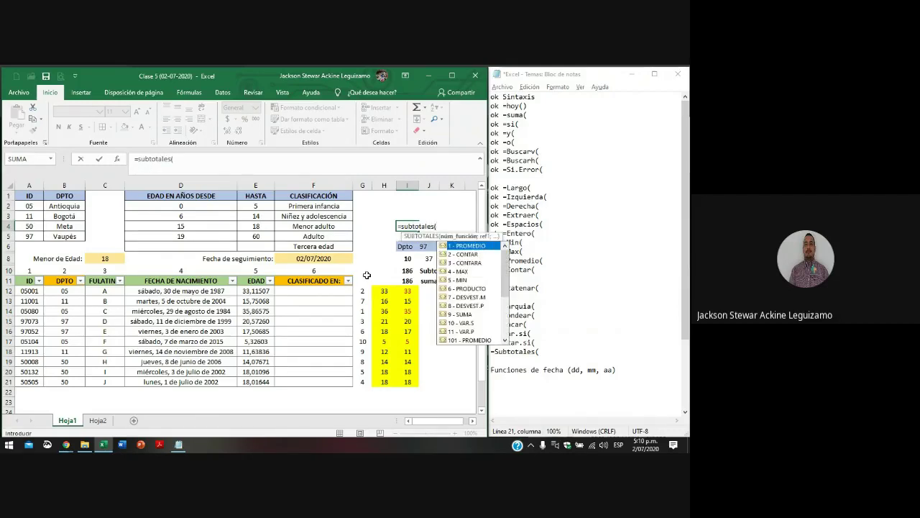
key("BackSpace")
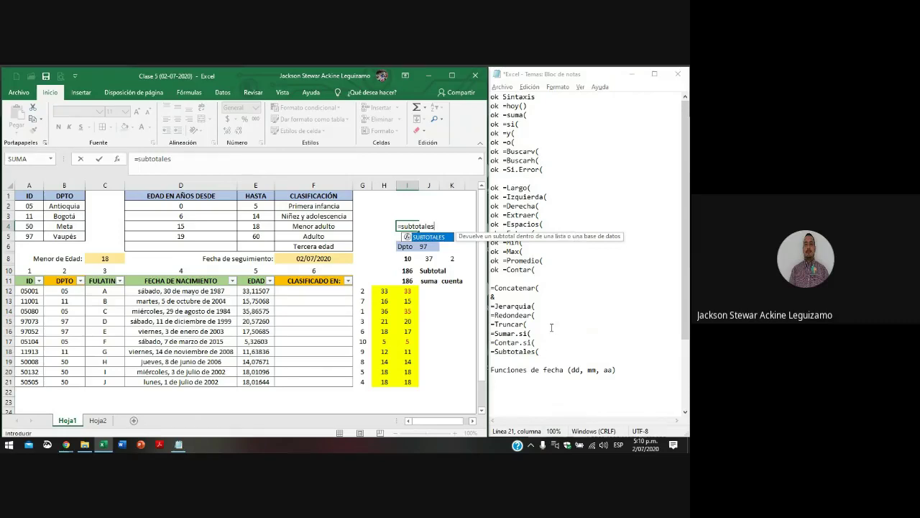
type("(")
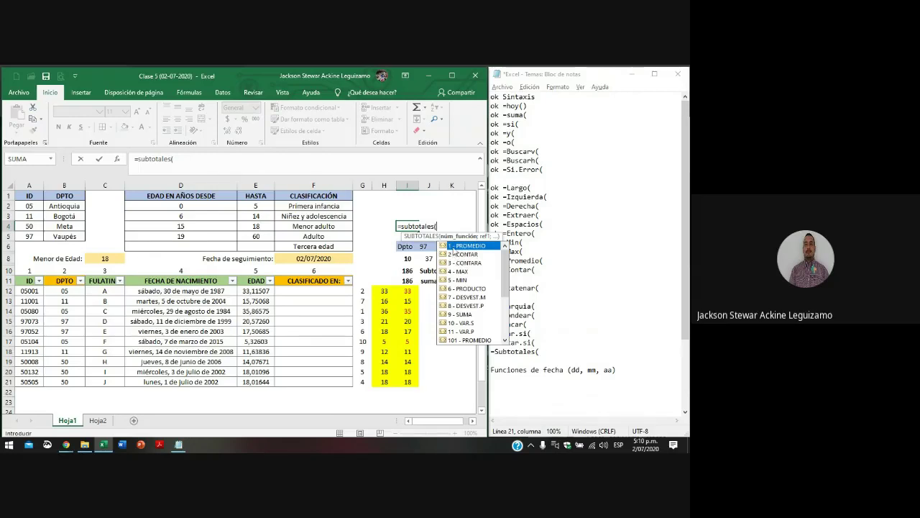
key("Escape")
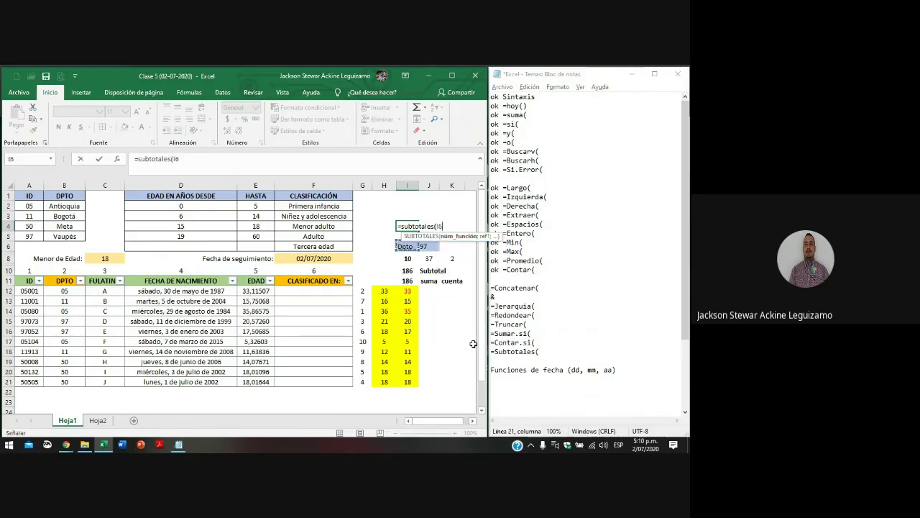
key("Escape")
- Copy the formula text =SUBTOTALES(9;I12:I21) from I10 into cell I5
key("Down")
key("Down")
key("Down")
key("Down")
key("Down")
key("F2")
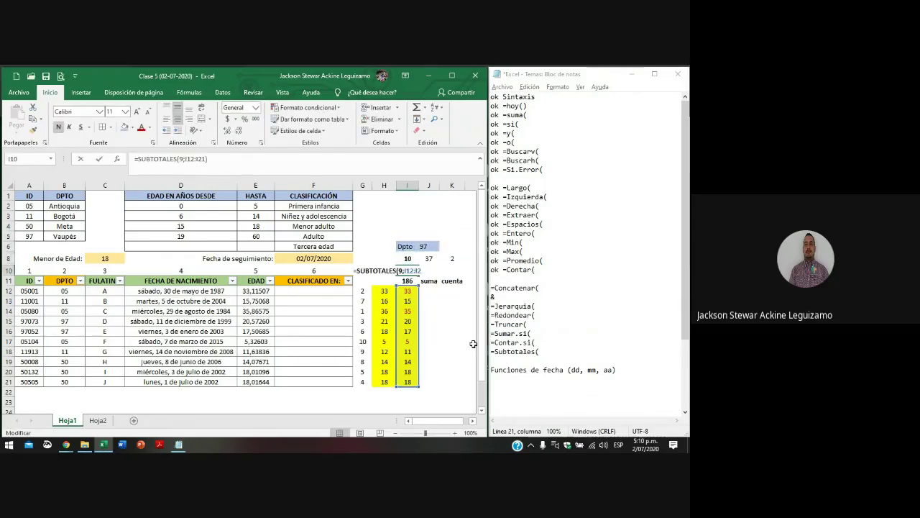
key("Return")
key("Up")
key("Up")
key("Up")
key("Up")
key("Up")
key("Up")
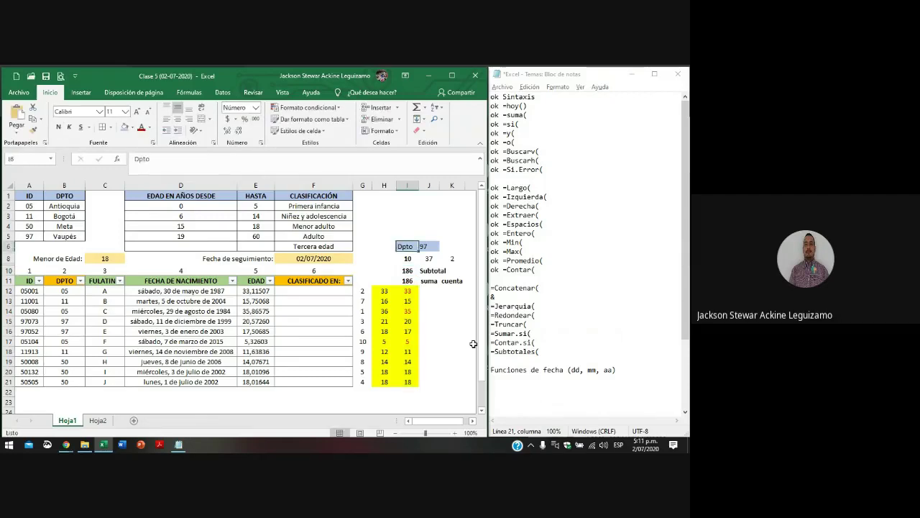
type("=SUBTOTALES(9;I12:I21)")
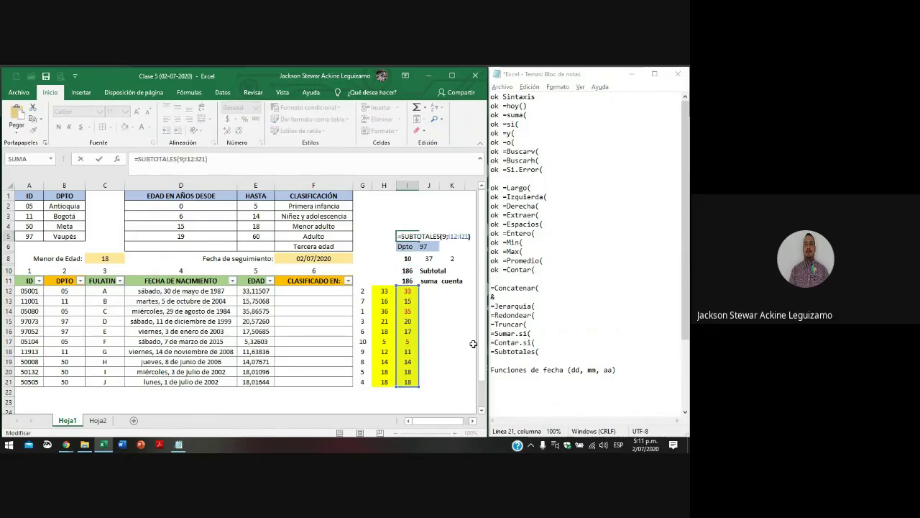
- Set the function number of the SUBTOTALES formula in I5 to 2 so it counts I12:I21
key("Left")
key("Left")
key("Left")
key("Left")
key("Left")
key("Left")
key("Left")
key("Left")
key("Left")
key("BackSpace")
type("2")
key("Return")
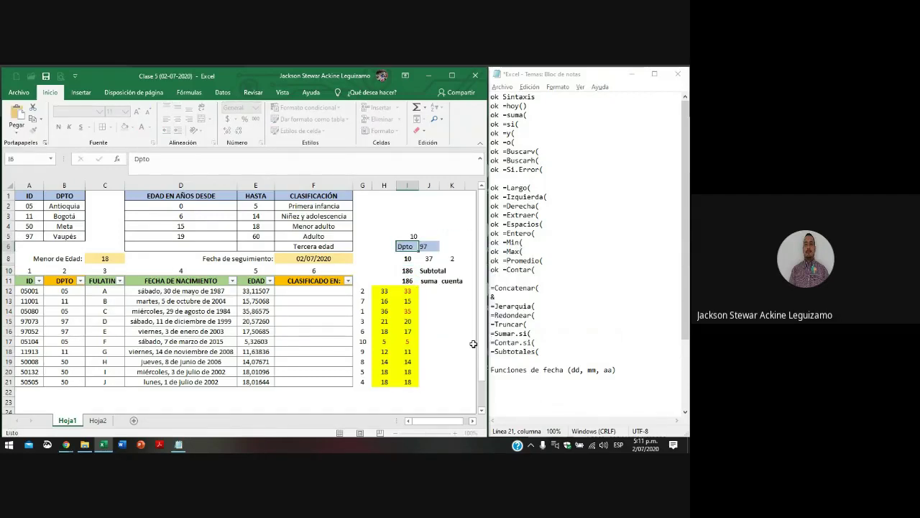
- Filter the DPTO column to department 05 and set the Dpto criterion in J6 to 05
left_click(80, 280)
left_click(34, 169)
left_click(33, 178)
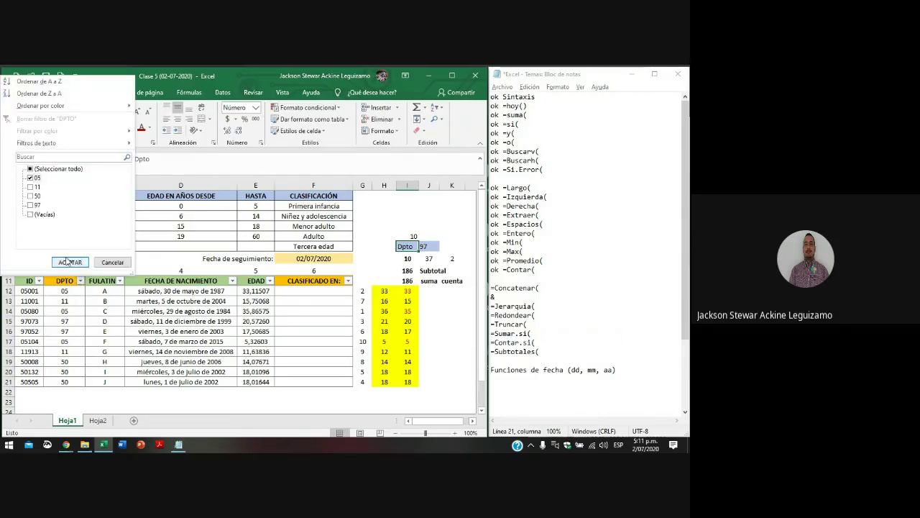
left_click(70, 262)
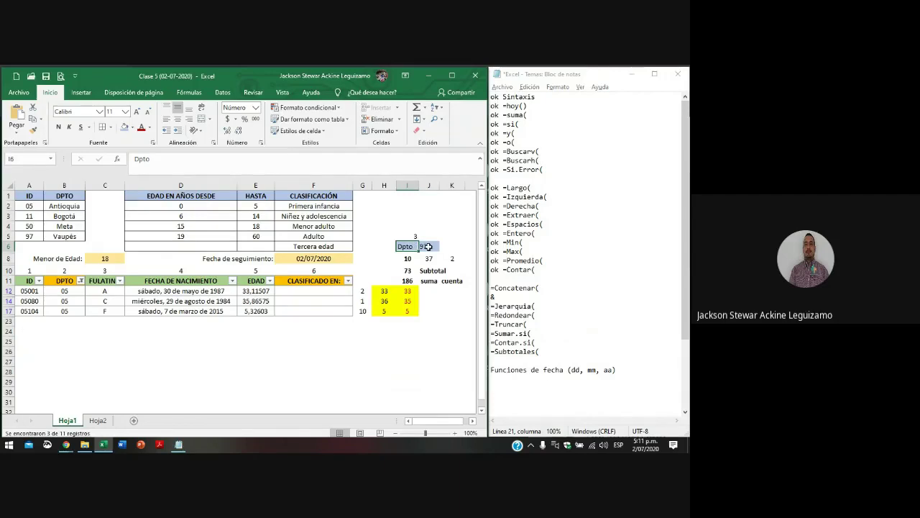
key("Right")
type("05")
key("Return")
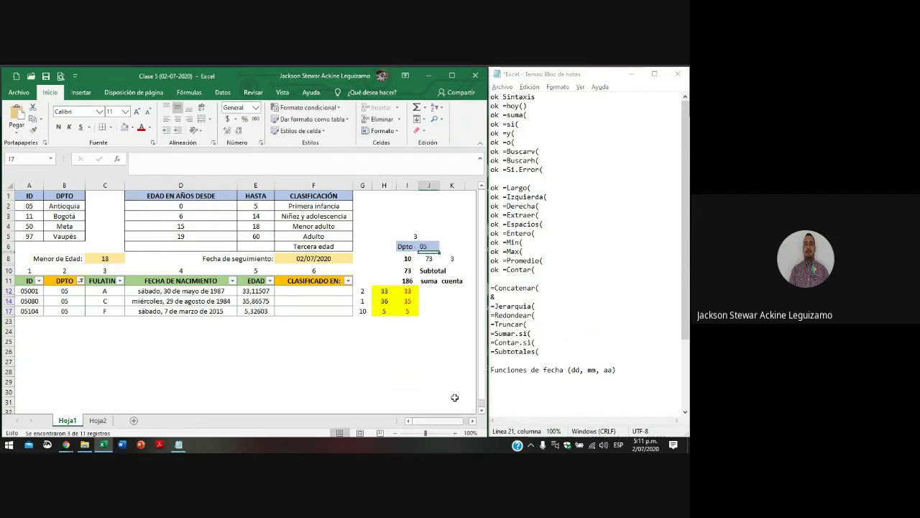
- Compare the results in K8, I10 and I5, and examine the function number argument in I5's SUBTOTALES formula
left_click(451, 259)
left_click(407, 271)
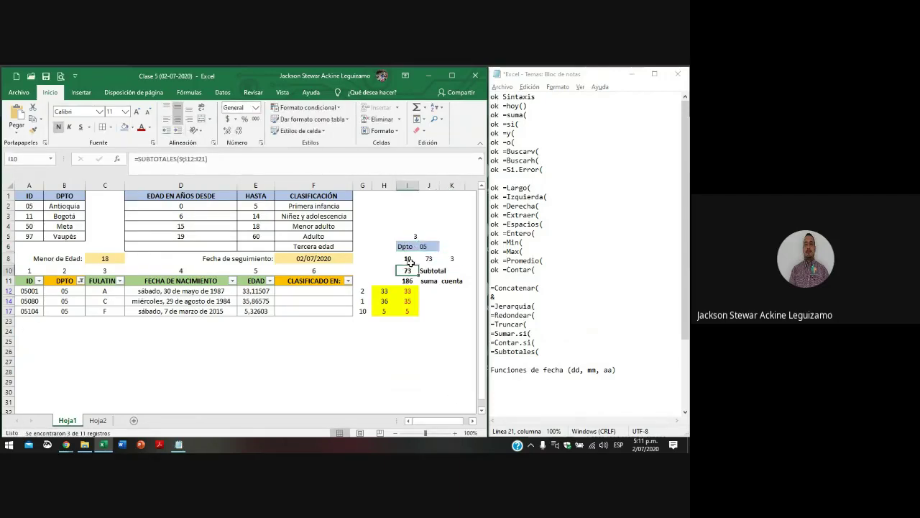
left_click(414, 237)
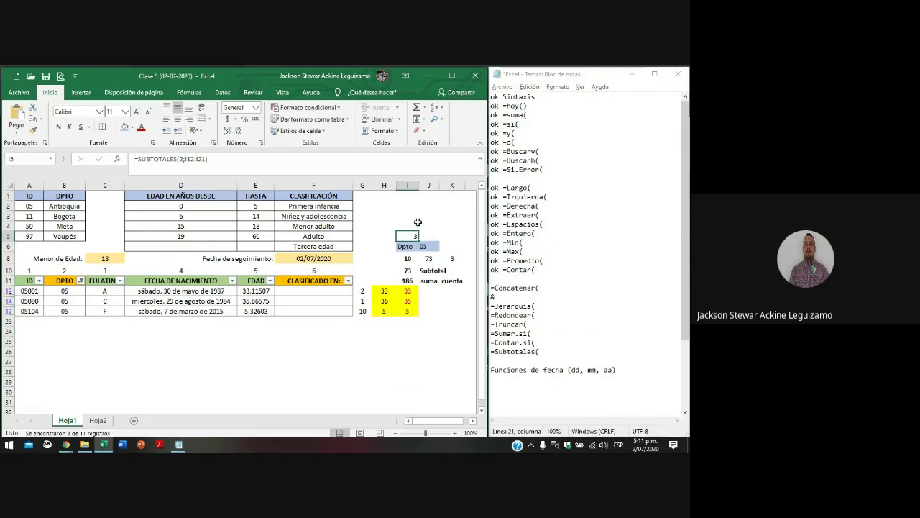
left_click(181, 160)
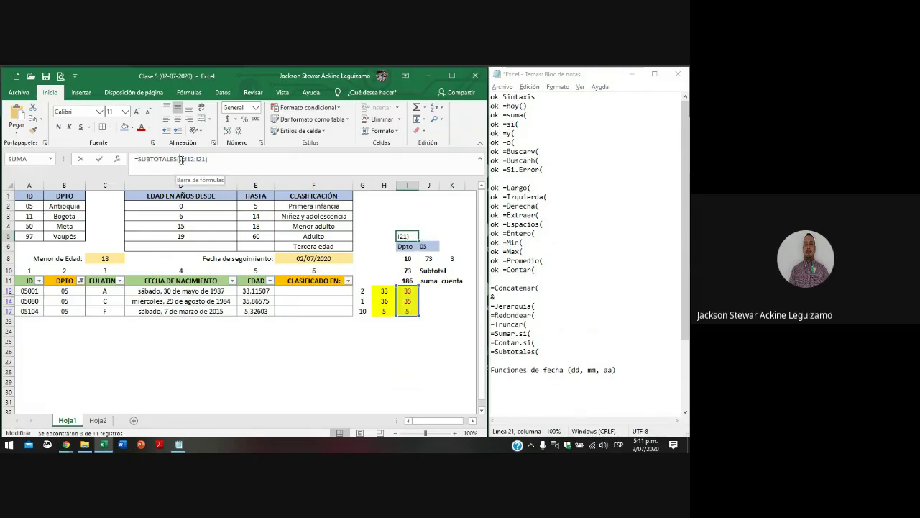
left_click(191, 187)
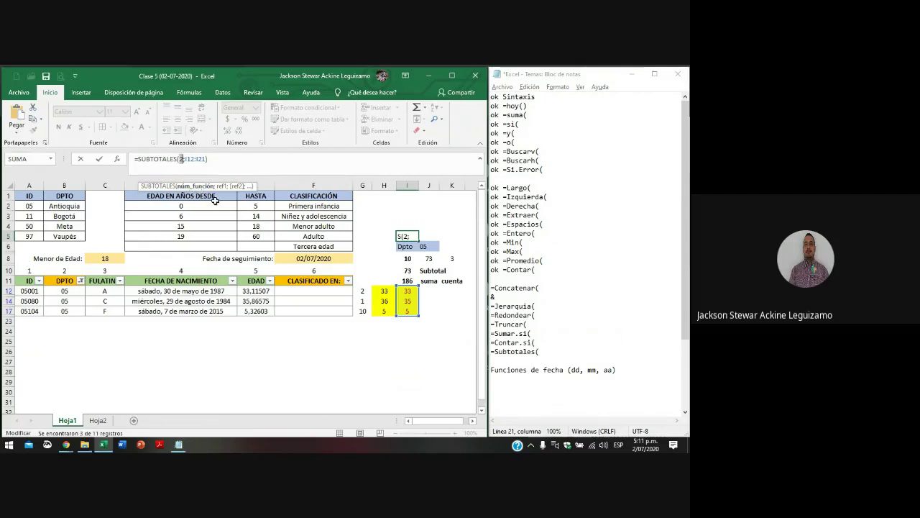
key("Return")
- Examine the full list of SUBTOTALES function numbers up to 111 - VAR.P from I4, without keeping the entry
left_click(406, 226)
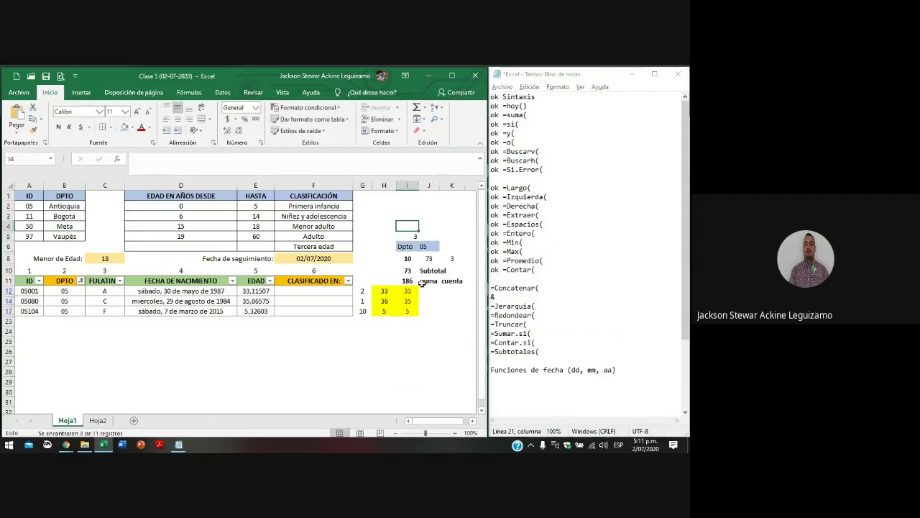
type("=subtotales(")
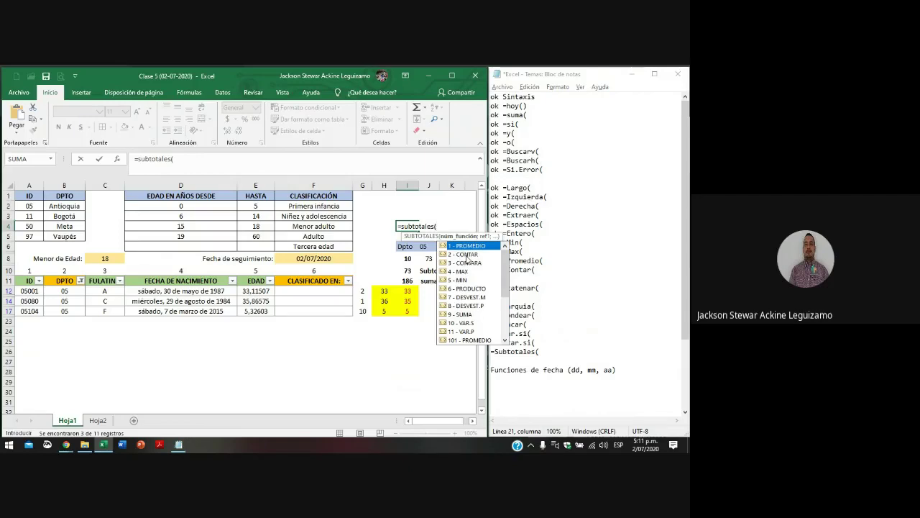
mouse_move(505, 268)
left_mouse_down()
mouse_move(510, 307)
mouse_move(507, 265)
left_mouse_up()
left_click_drag(505, 279, 507, 324)
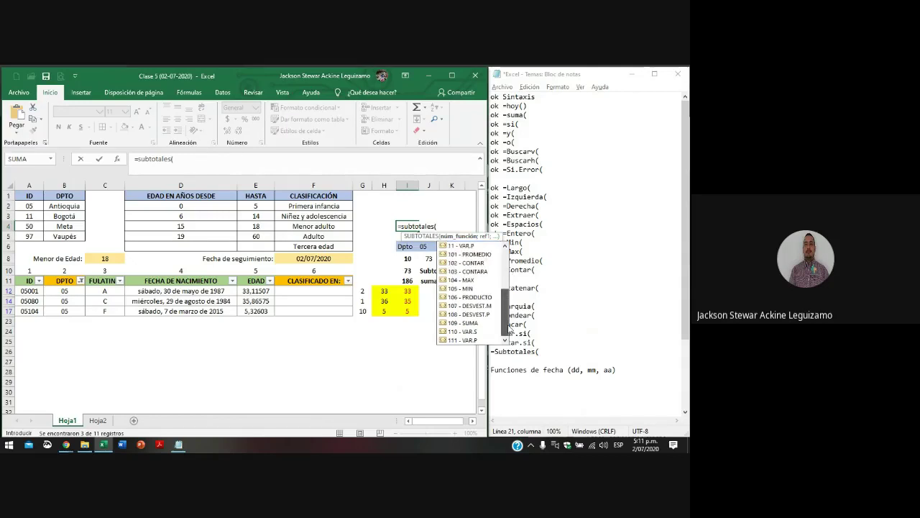
left_click(509, 324)
key("Escape")
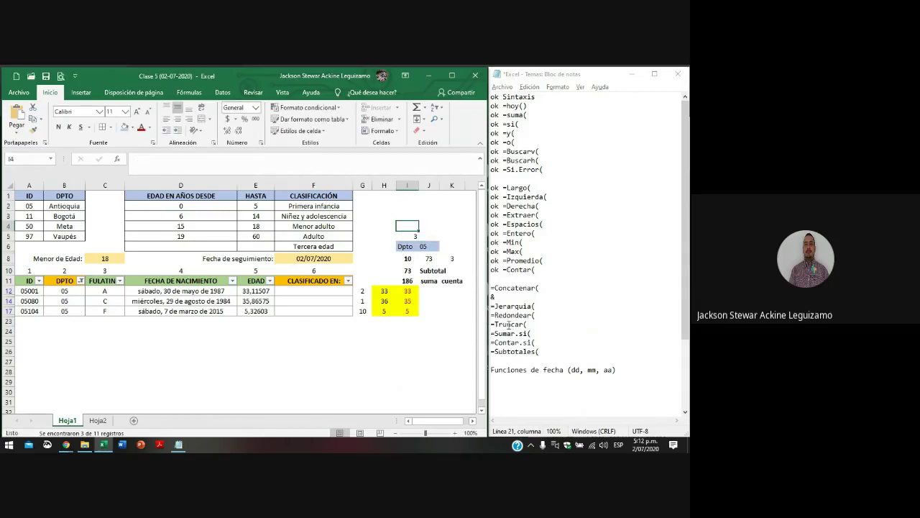
- Show all departments again in the DPTO column
left_click(81, 281)
left_click(62, 168)
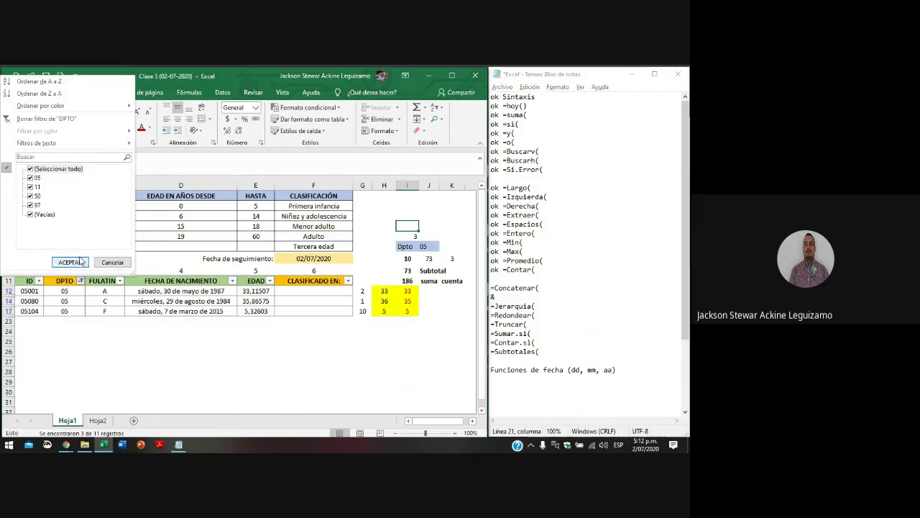
left_click(71, 262)
left_click(384, 236)
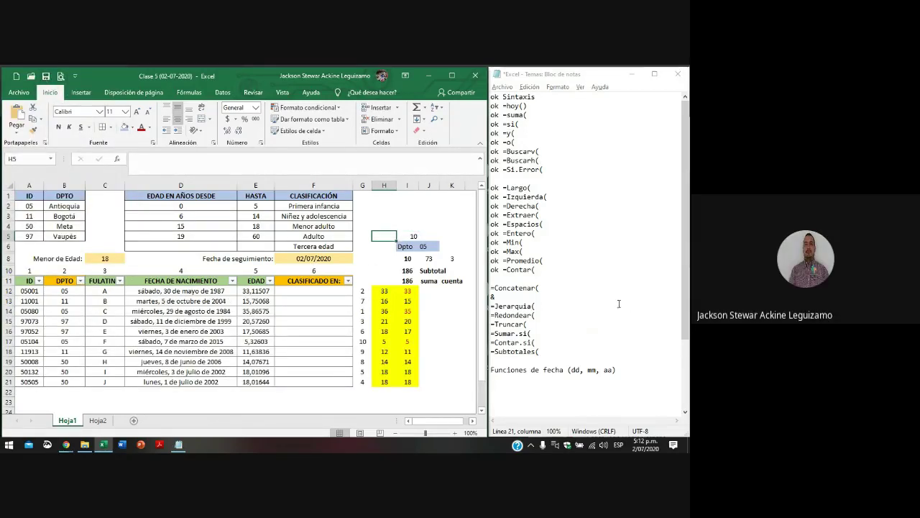
- Switch to Notepad and delete four surplus blank lines above =Caracter( o Código ASCII
scroll(552, 311, "down", 3)
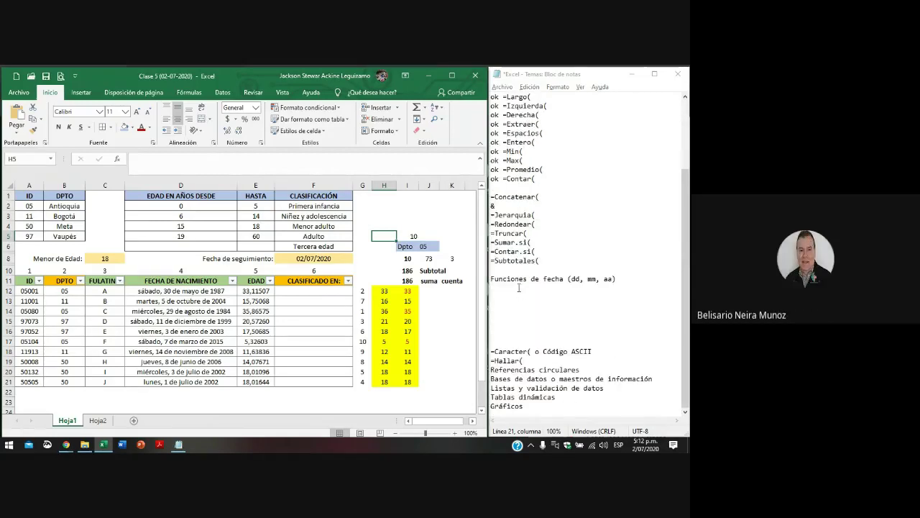
left_click(541, 318)
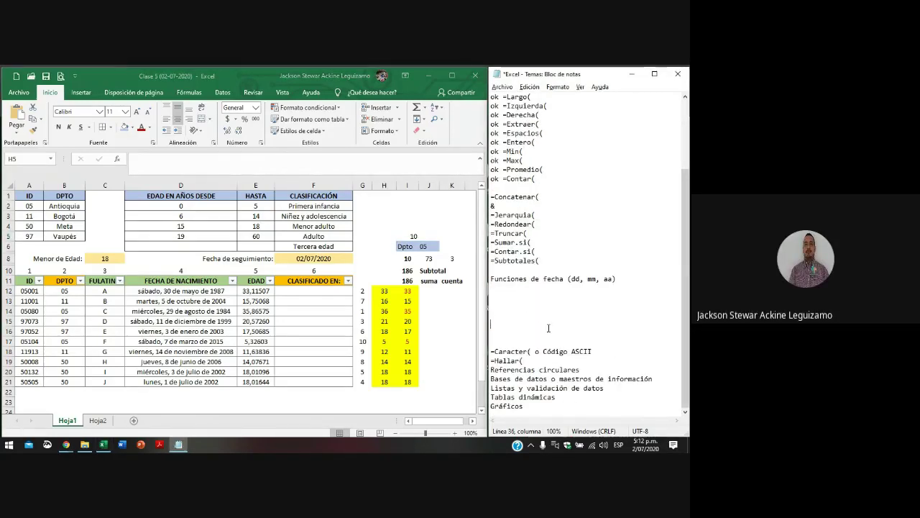
key("Down")
key("Down")
key("Delete")
key("Delete")
key("Delete")
key("Delete")
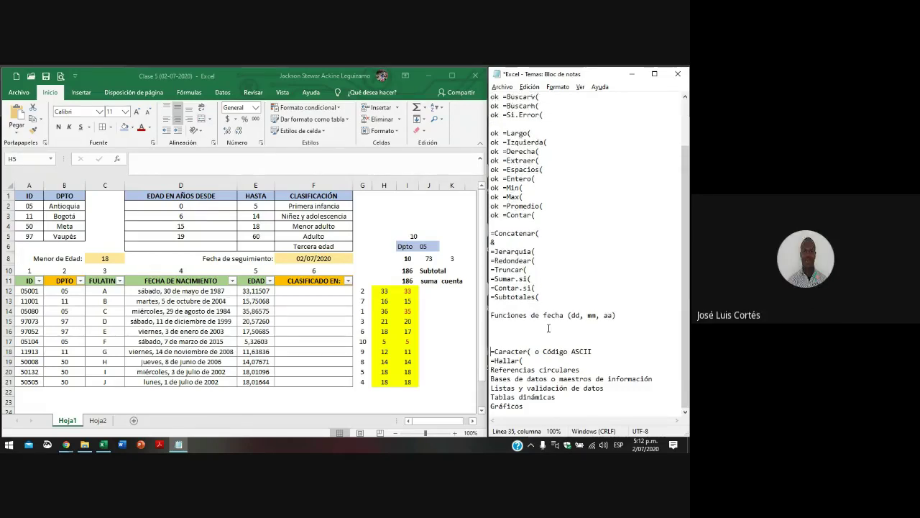
- Mark every line from =Concatenar( through =Subtotales( with a leading "ok" in the topic list
key("Up")
key("Up")
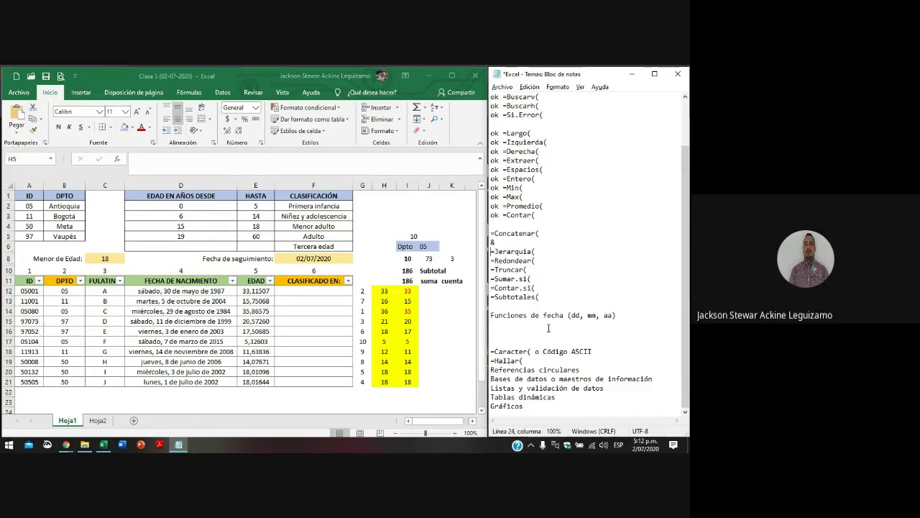
type("ok")
key("shift+Home")
key("ctrl+c")
key("Down")
key("Home")
key("ctrl+v")
key("Down")
key("Home")
key("ctrl+v")
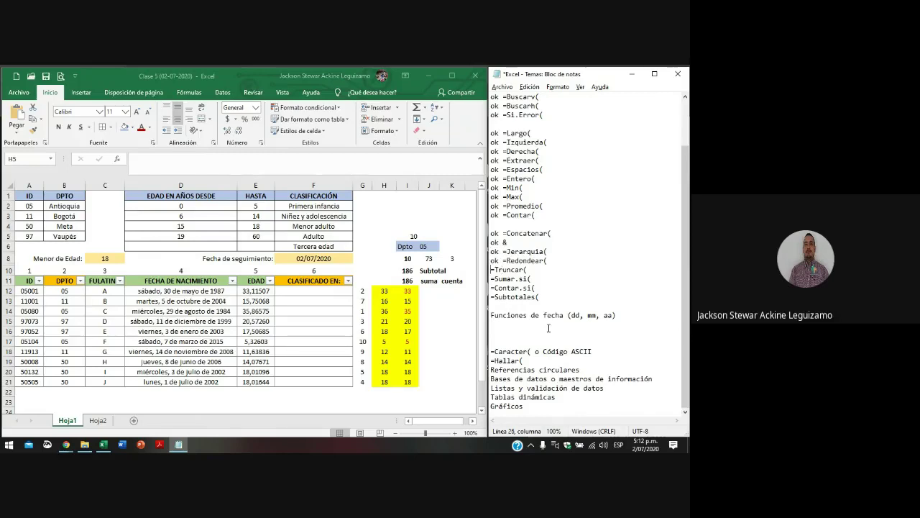
key("ctrl+v")
key("Down")
key("ctrl+v")
key("Down")
key("Home")
key("ctrl+v")
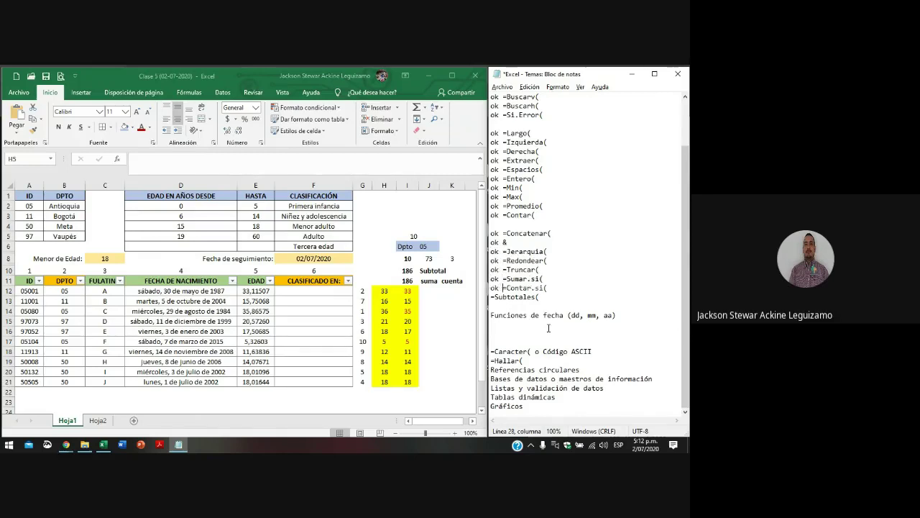
key("ctrl+v")
- Delete the blank lines above "ok =Concatenar(" and "ok =Largo(" so the completed functions form one continuous list
key("Up")
key("Up")
key("Up")
key("Up")
key("Up")
key("Delete")
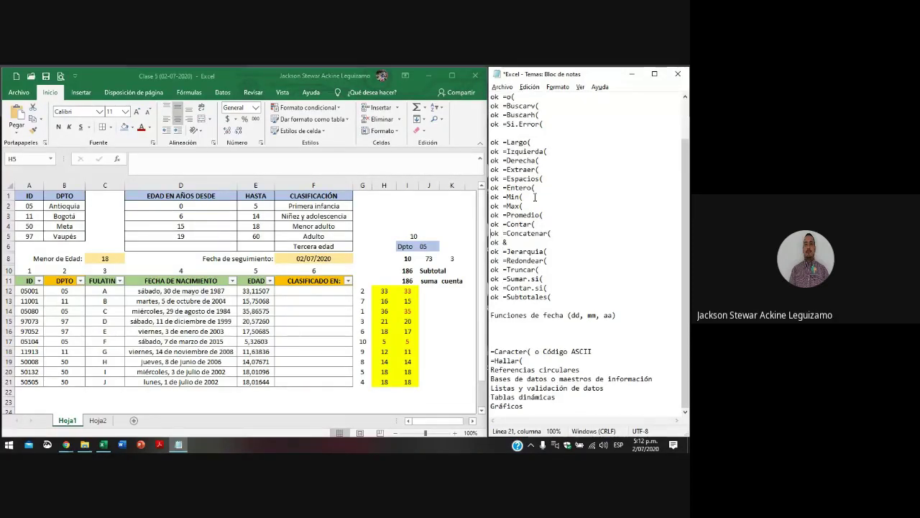
scroll(529, 153, "up", 2)
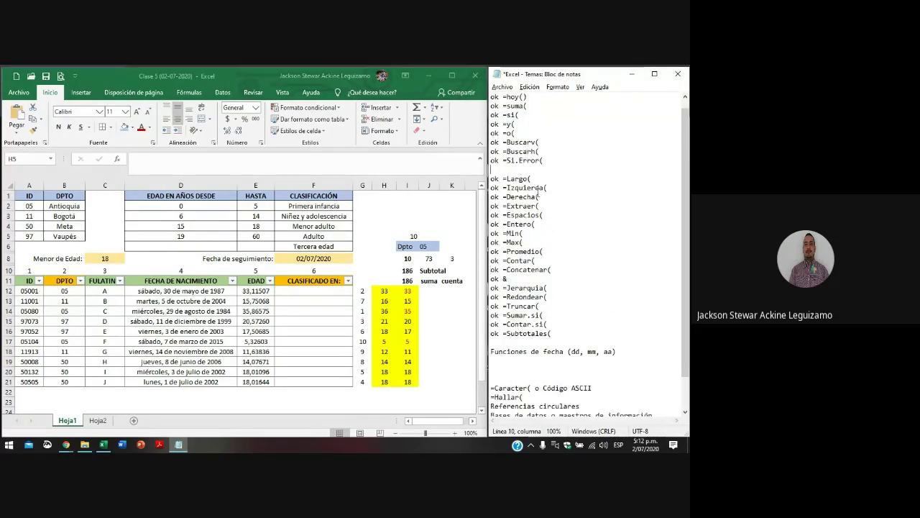
key("Delete")
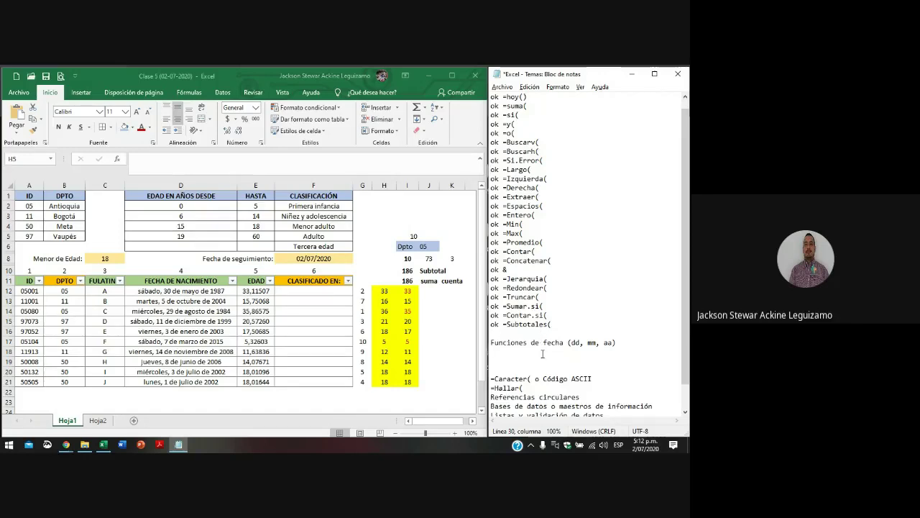
- Delete one surplus blank line between Funciones de fecha (dd, mm, aa) and =Caracter( o Código ASCII in the topic list
key("Delete")
scroll(546, 354, "down", 1)
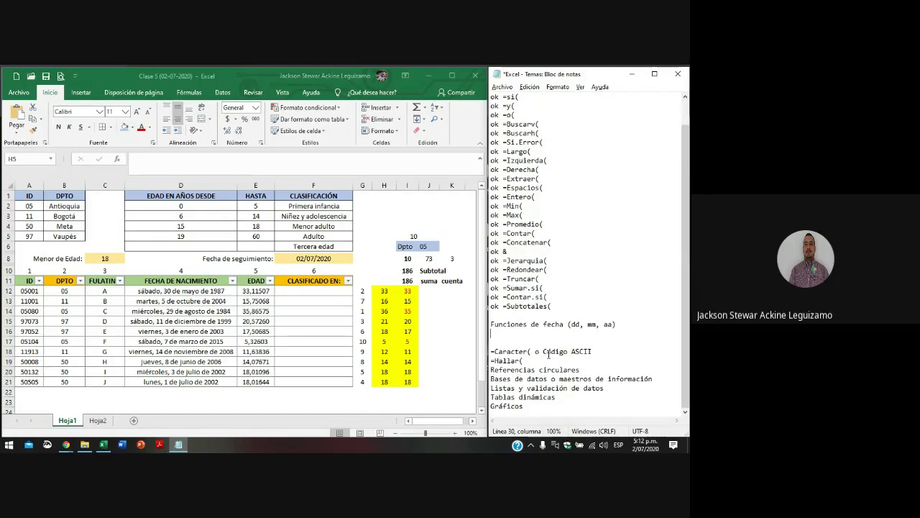
- Switch to the Excel workbook and clear the DPTO formulas in B12:B21
left_click(66, 297)
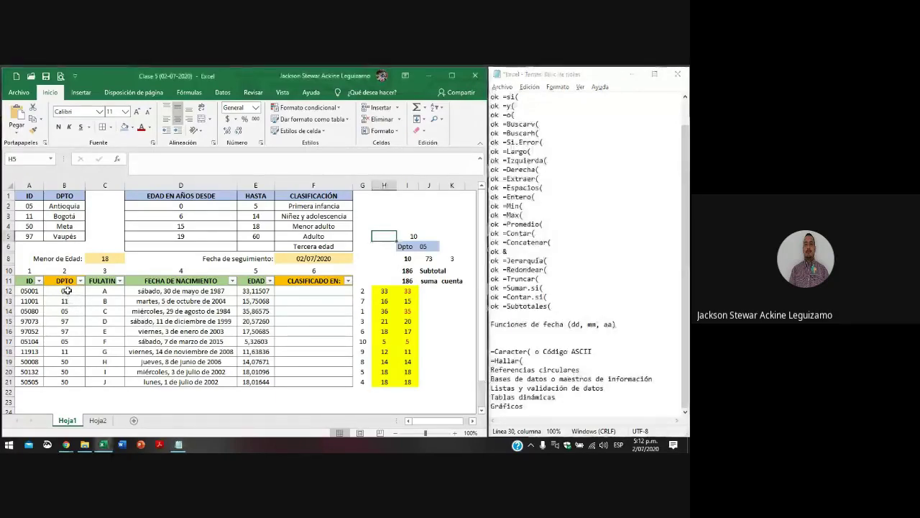
left_click(68, 292)
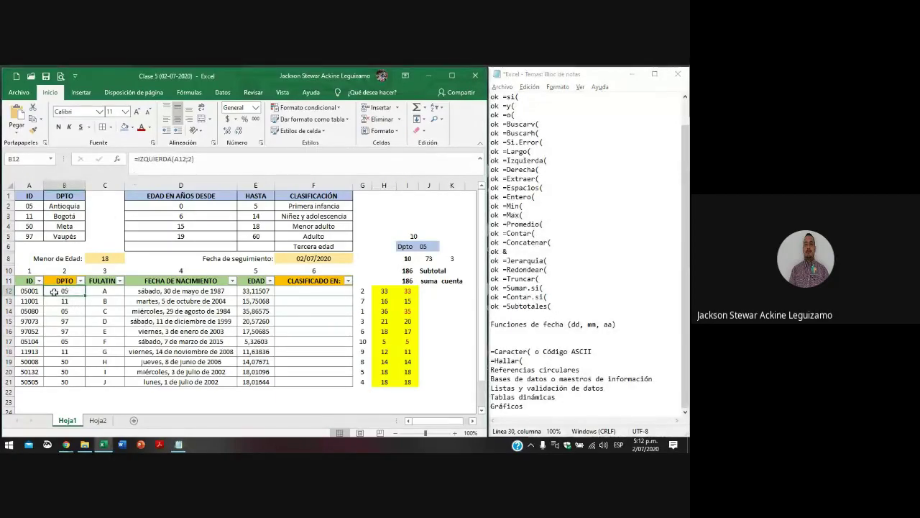
left_click_drag(68, 292, 65, 379)
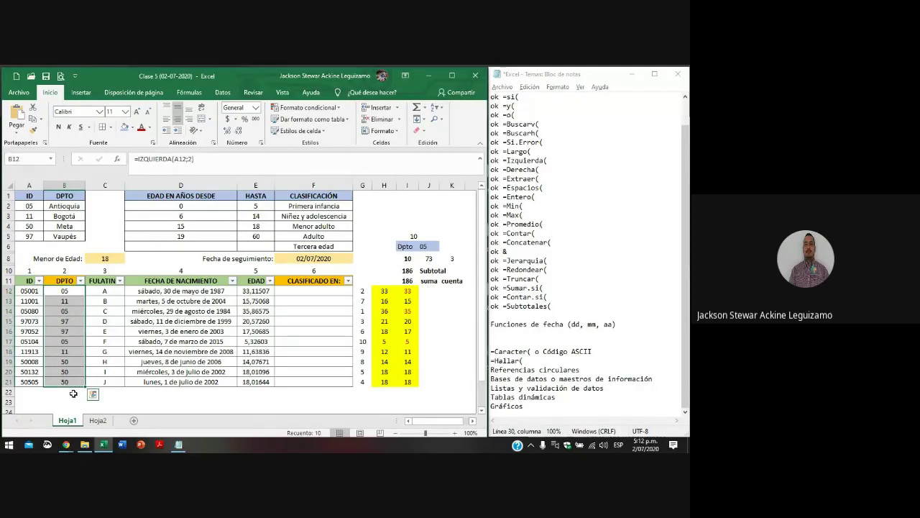
key("Delete")
- Go over the empty CLASIFICADO EN and DPTO cells in rows 12 to 21 and the age classification table
key("Right")
key("Right")
key("Right")
key("Right")
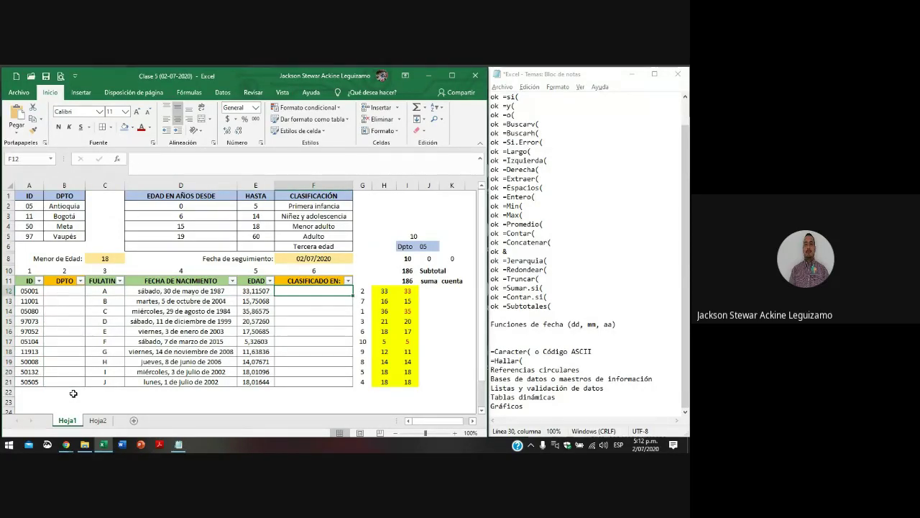
key("shift+Down")
key("shift+Down")
key("shift+Down")
key("shift+Down")
key("shift+Down")
key("shift+Down")
key("shift+Down")
key("shift+Down")
key("shift+Down")
key("shift+Down")
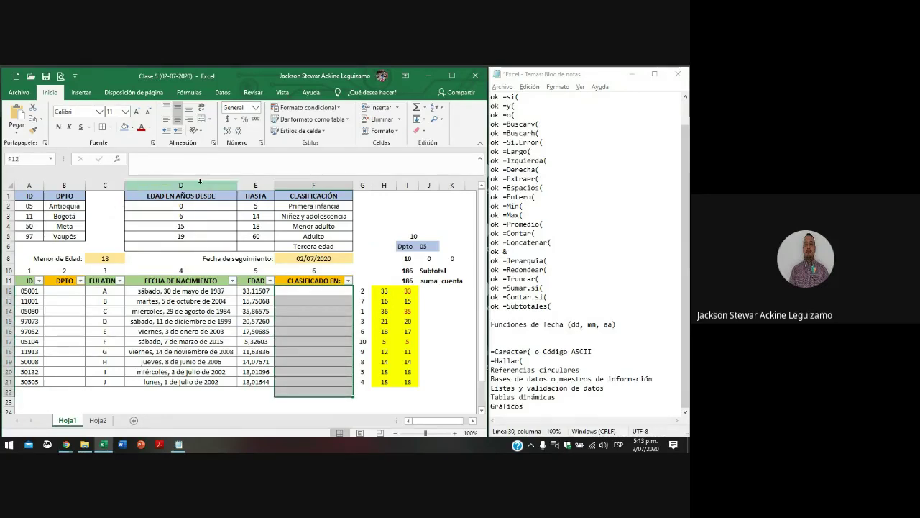
left_click_drag(193, 196, 294, 242)
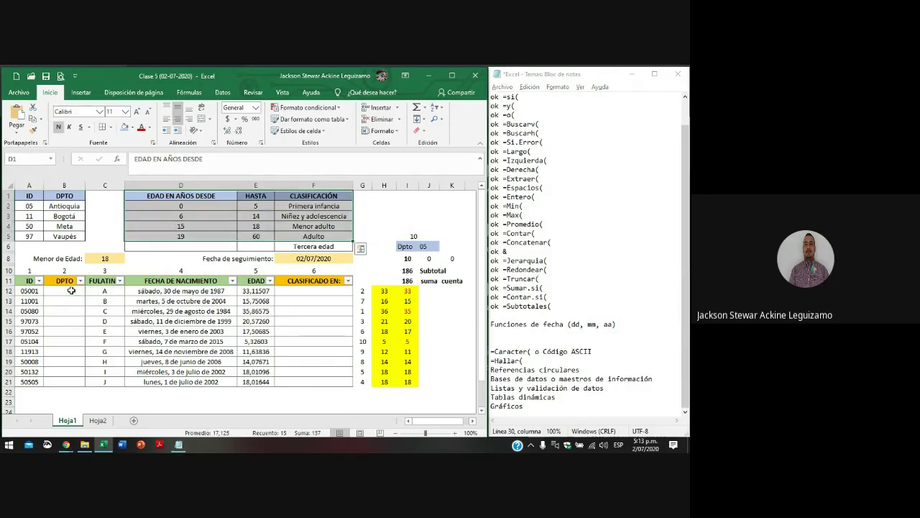
left_click_drag(69, 292, 72, 385)
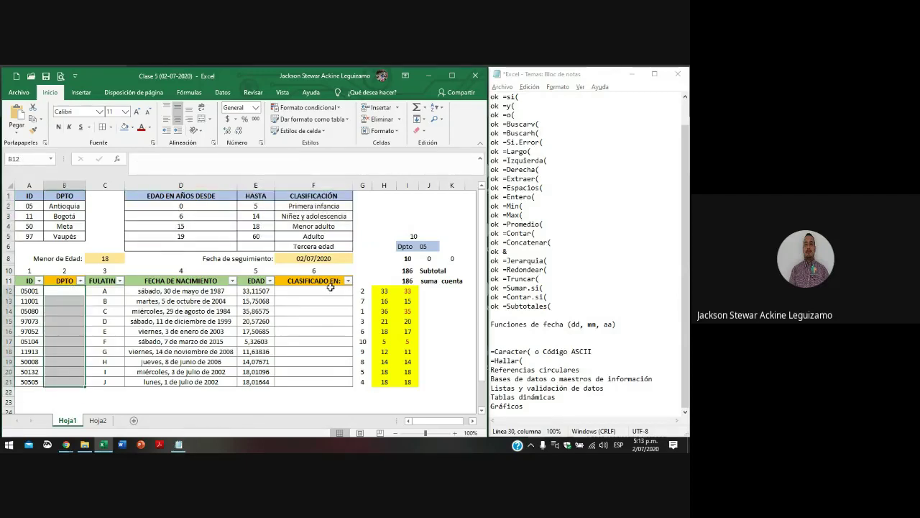
left_click_drag(333, 290, 333, 387)
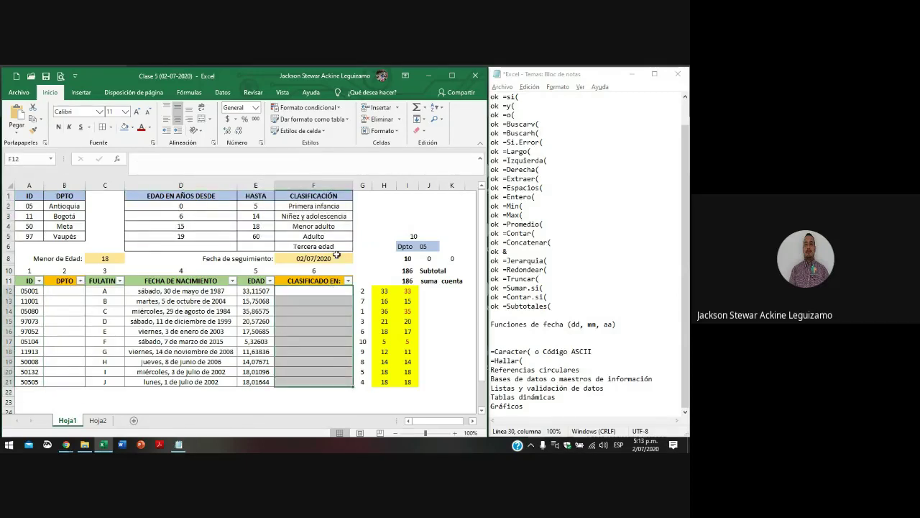
- Examine the age limits of the Primera infancia row and the rounded and truncated ages in columns H and I
left_click(315, 207)
left_click(202, 206)
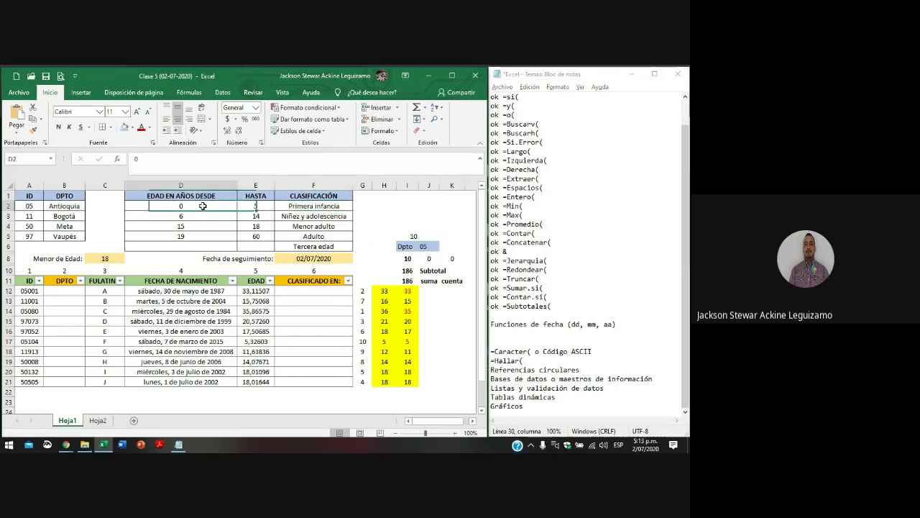
left_click(255, 207)
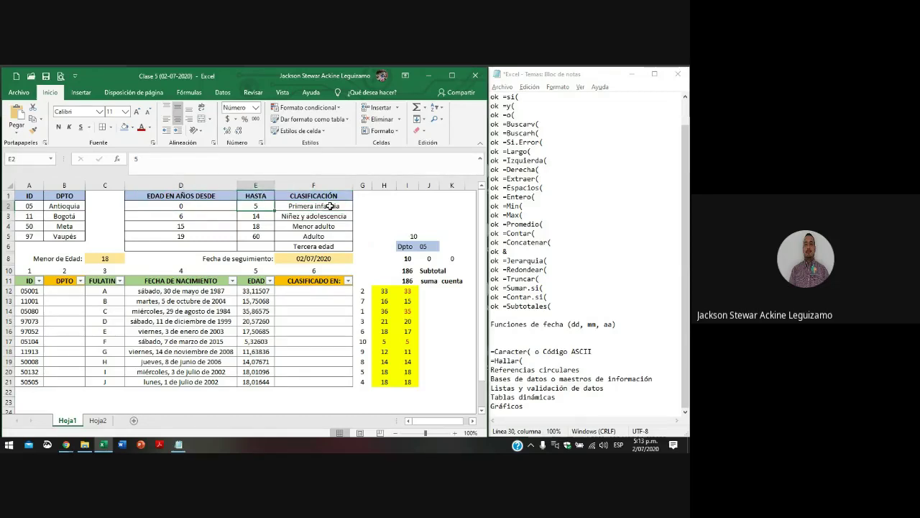
left_click(332, 206)
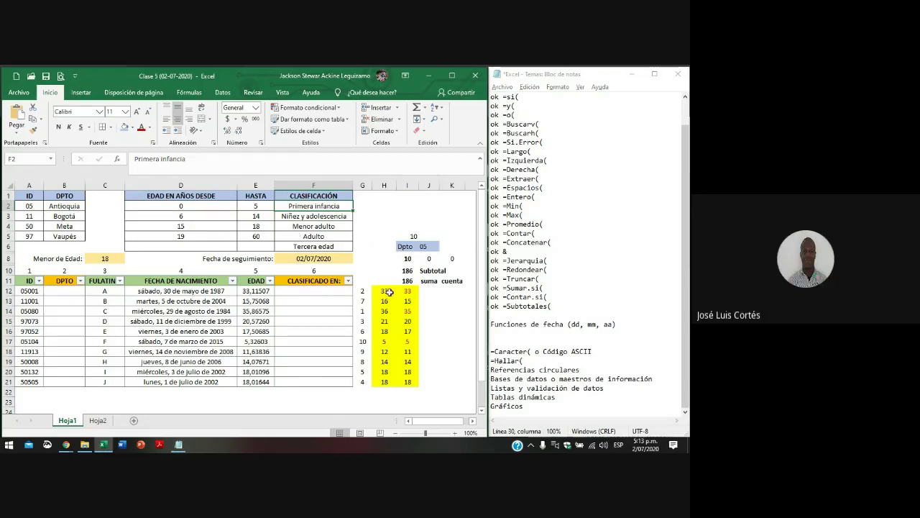
left_click_drag(388, 291, 392, 384)
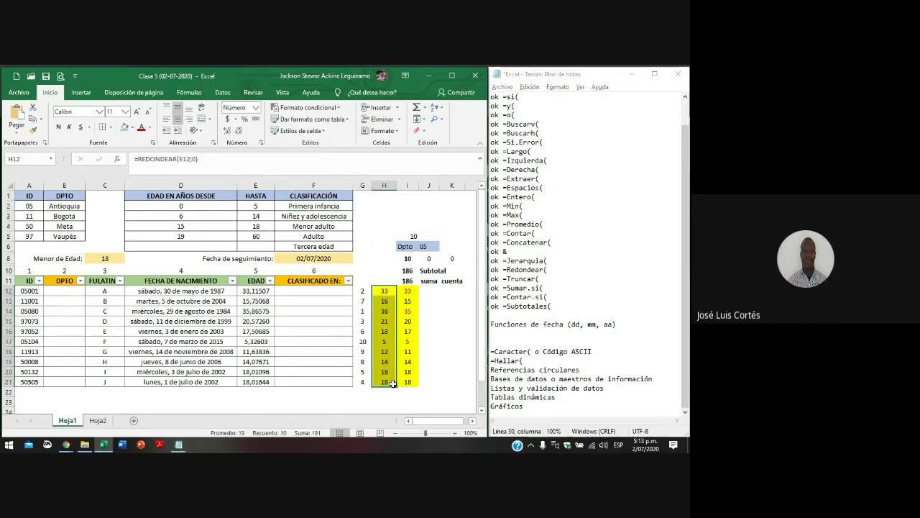
left_click(407, 291)
key("ctrl+shift+Down")
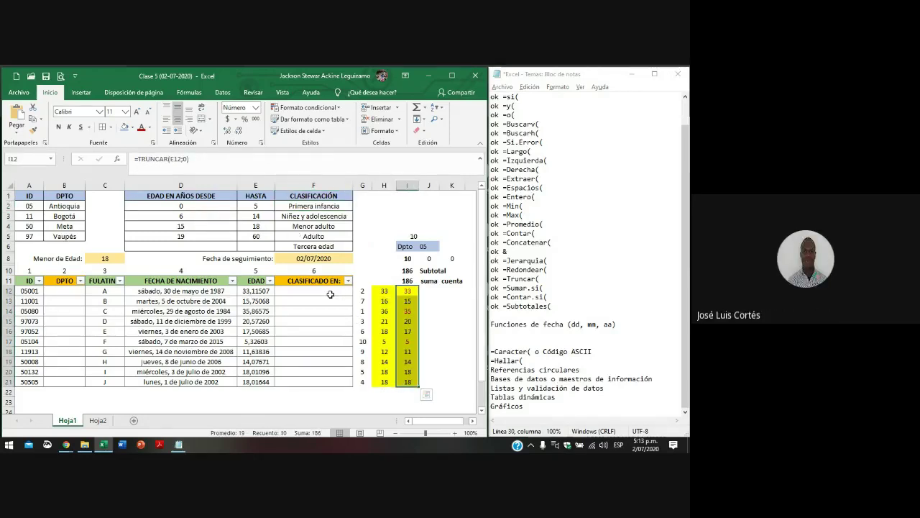
- Examine the age limits of the Niñez y adolescencia and Menor adulto rows in the classification table
left_click(330, 294)
left_click(221, 216)
left_click(255, 216)
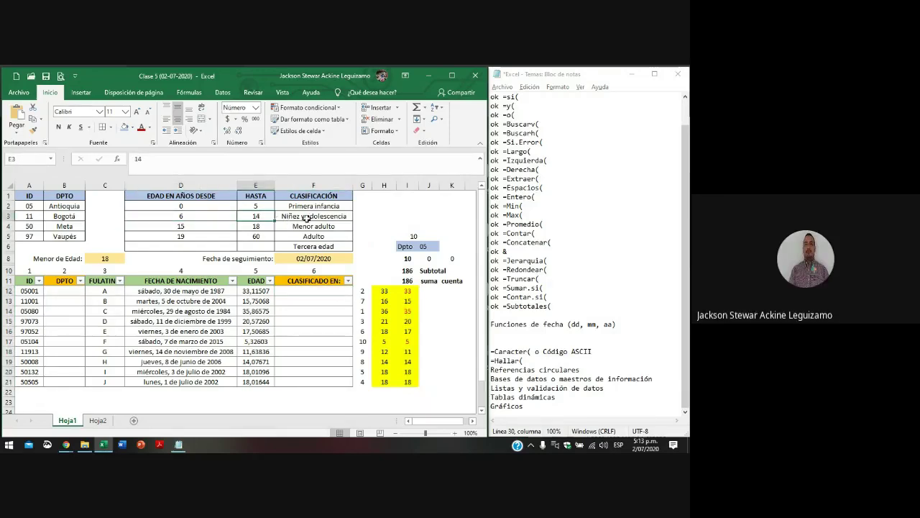
left_click(311, 217)
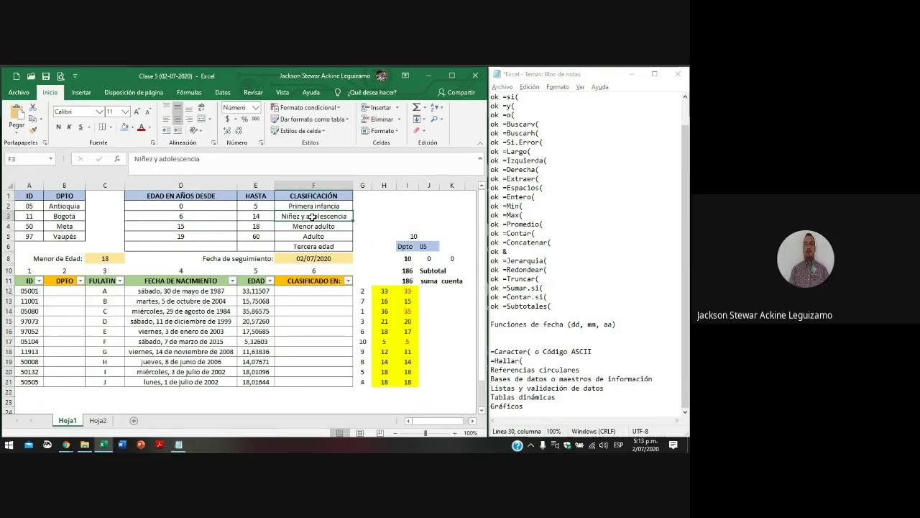
left_click(216, 229)
key("Right")
key("Right")
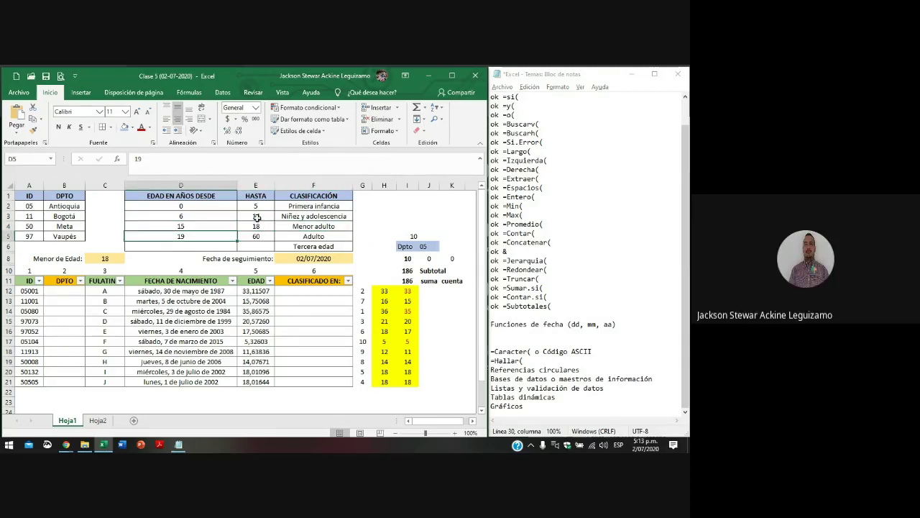
- Set the upper age limit of Niñez y adolescencia to 13 and the lower limit of Menor adulto to 14
left_click(257, 216)
type("13")
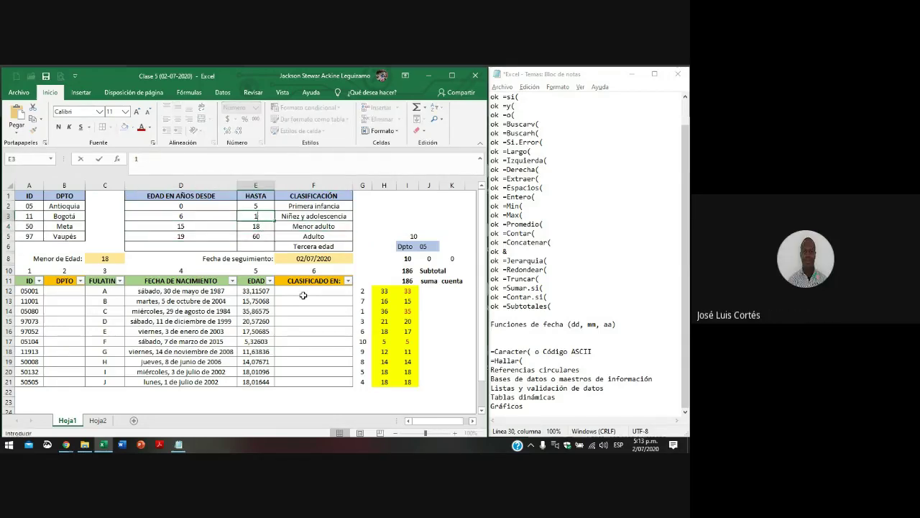
key("Return")
key("Left")
type("14")
key("Return")
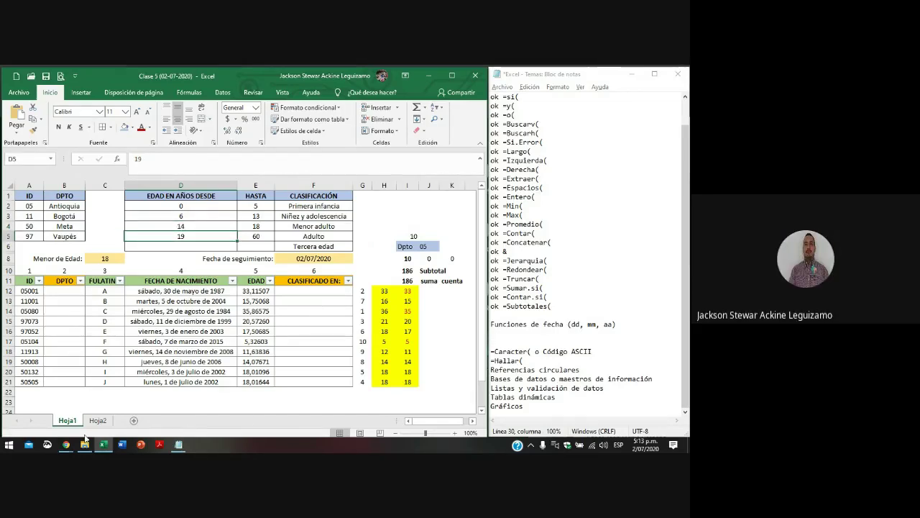
- Check the Google Meet call window and return to the Excel workbook
mouse_move(68, 446)
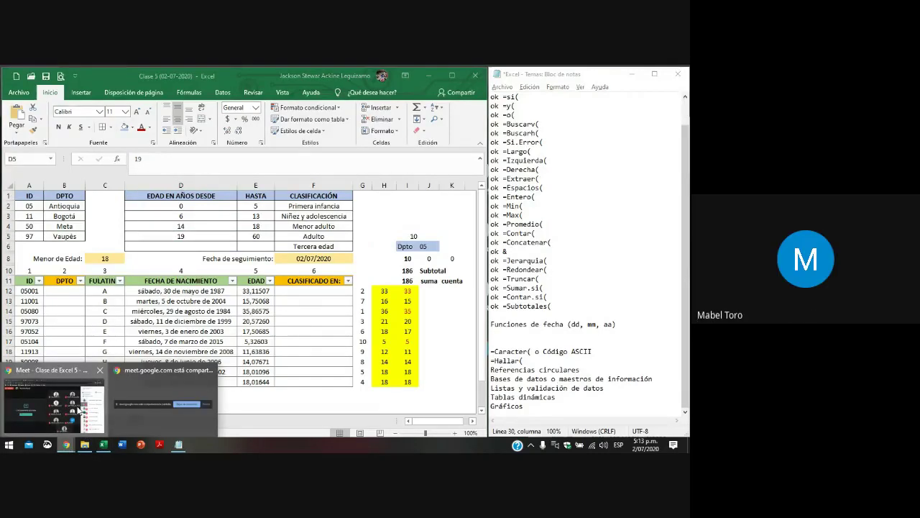
left_click(57, 402)
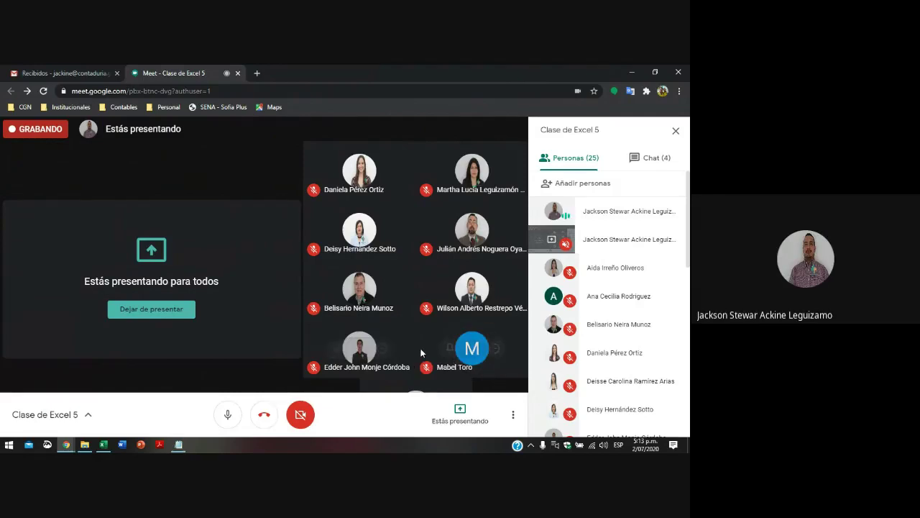
left_click(634, 66)
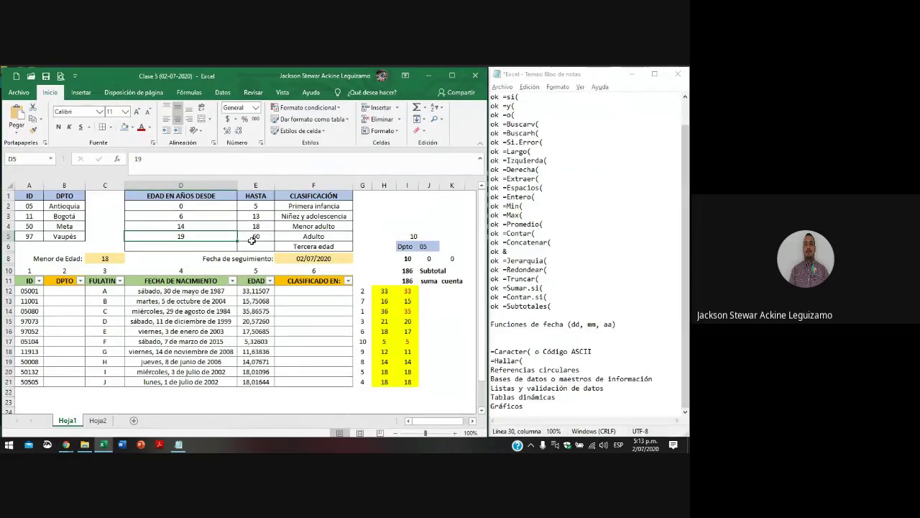
- Examine the Adulto upper age limit, the classification names, and the EDAD and truncated age columns used to classify each record
left_click(256, 237)
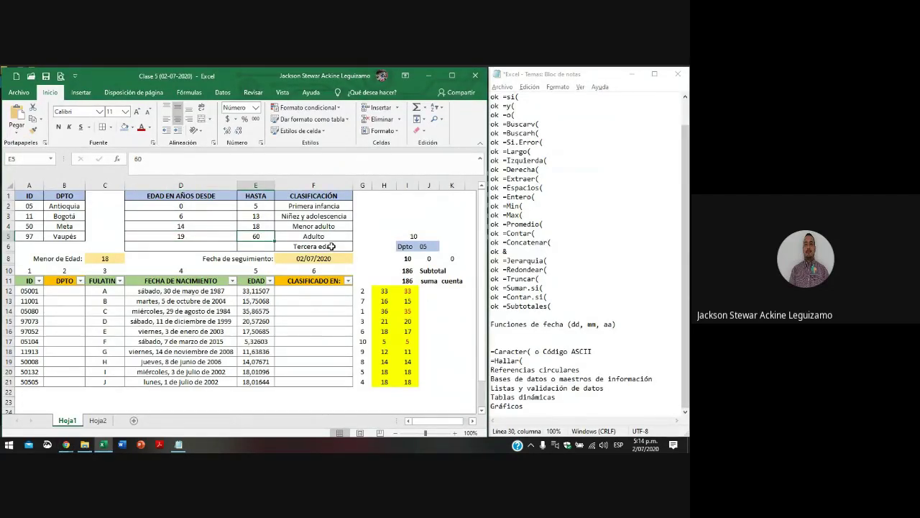
left_click_drag(315, 206, 320, 243)
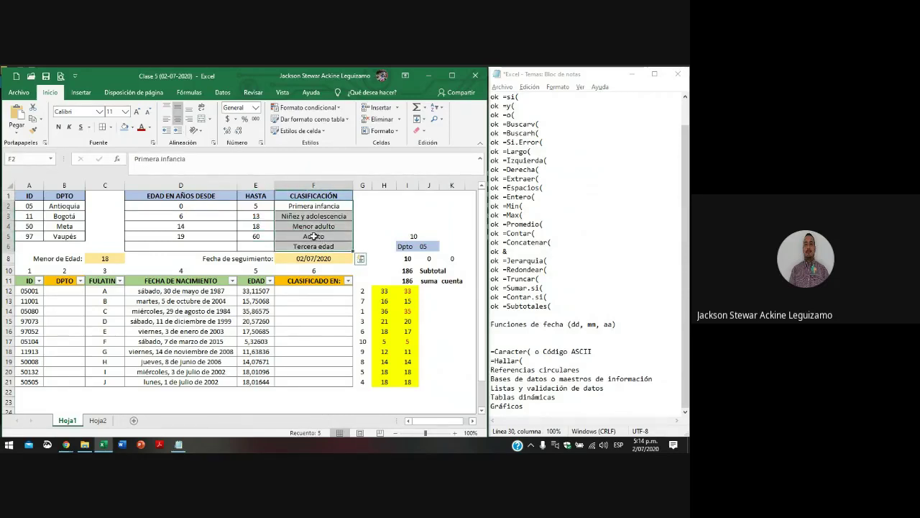
left_click(323, 292)
left_click_drag(320, 291, 313, 381)
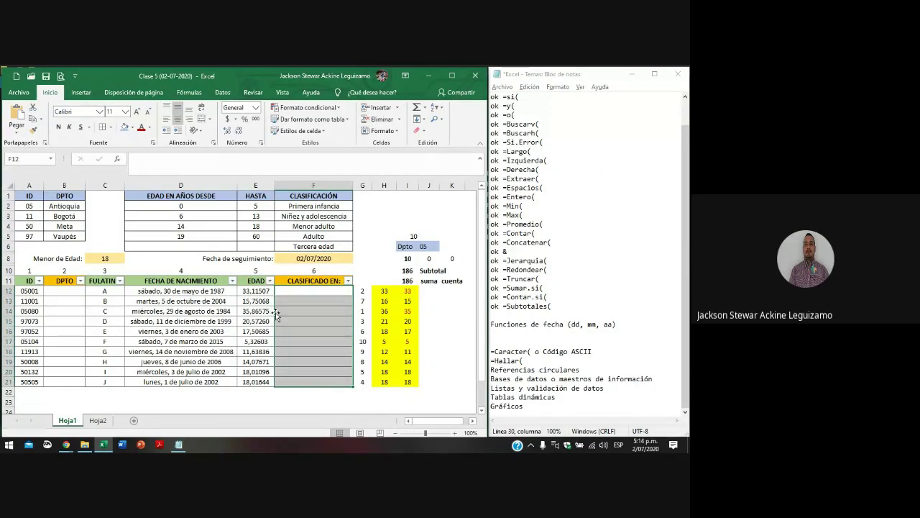
left_click_drag(263, 292, 262, 387)
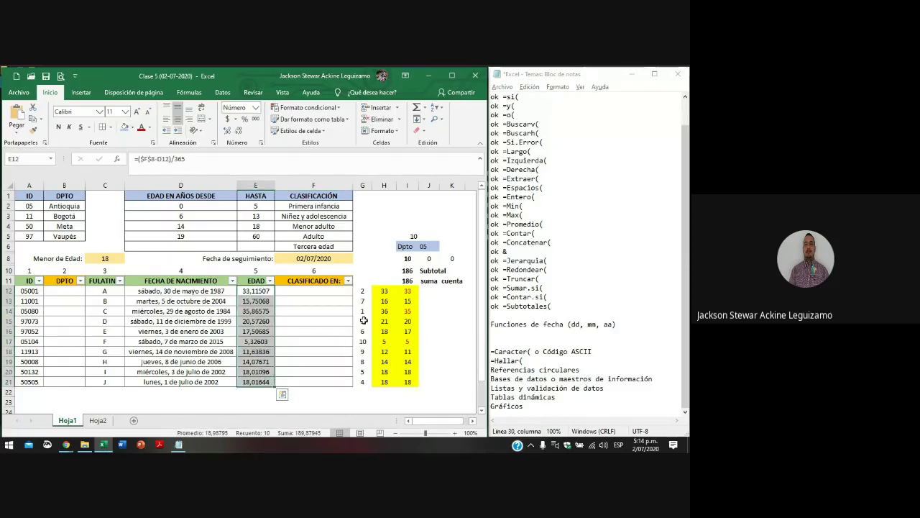
left_click_drag(404, 295, 409, 381)
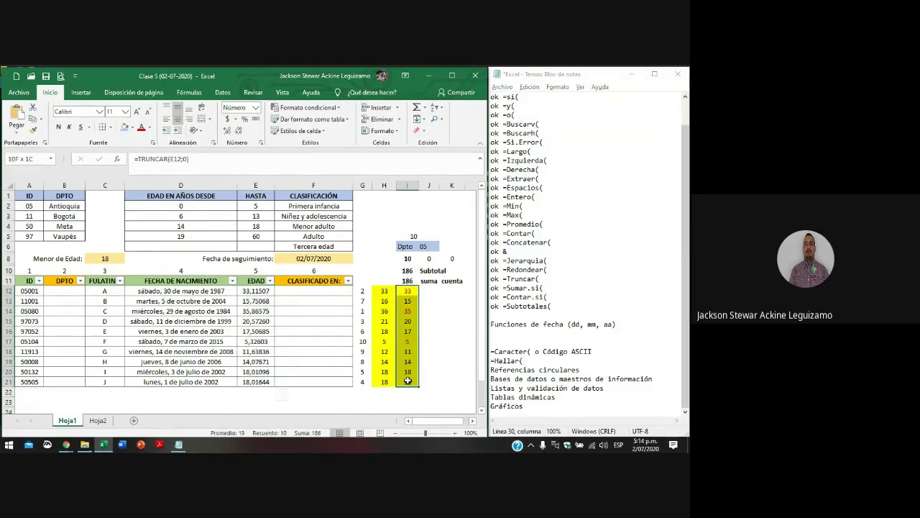
left_click(261, 293)
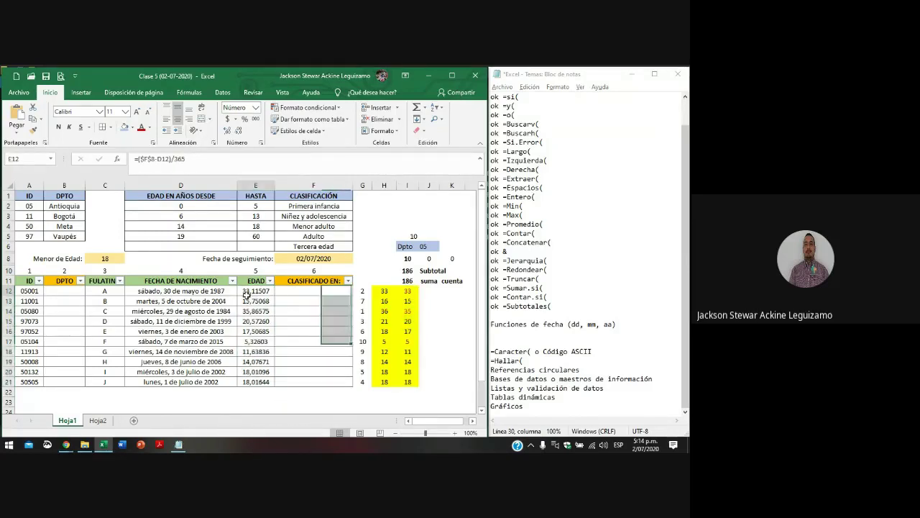
left_click(263, 217)
left_click(73, 289)
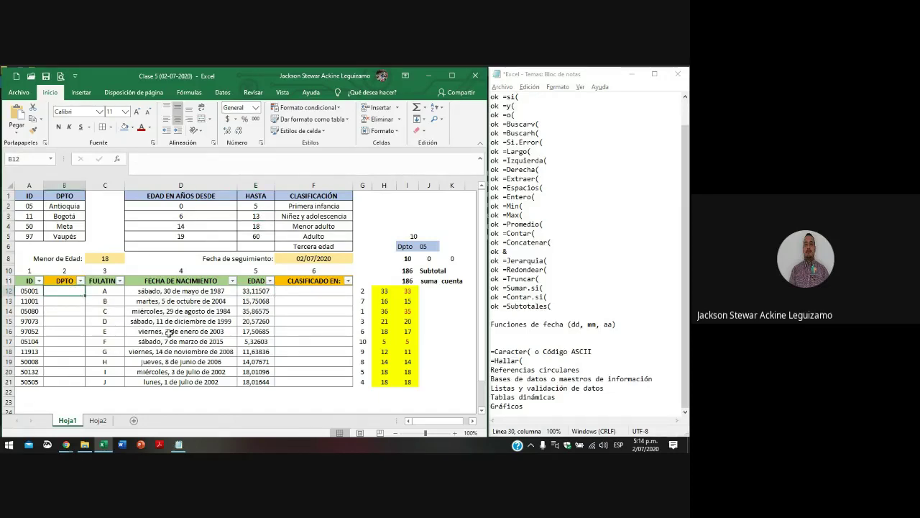
type("=")
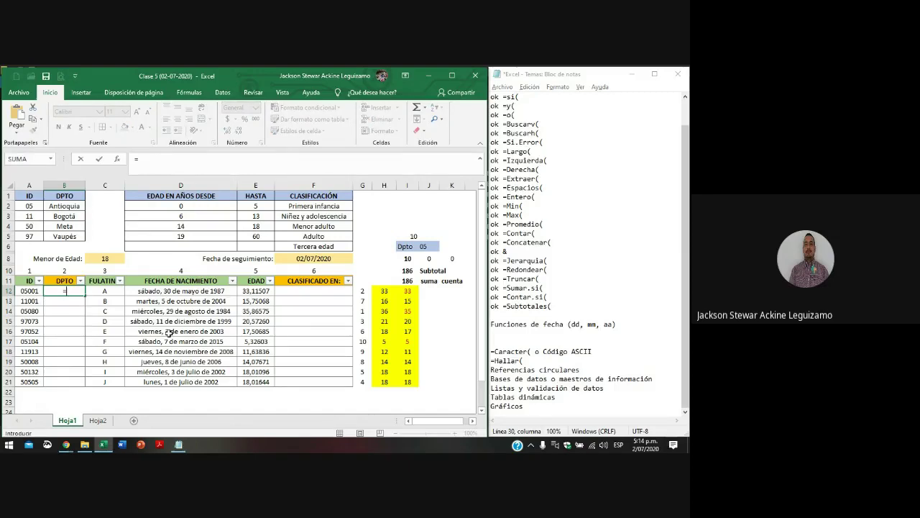
type("si")
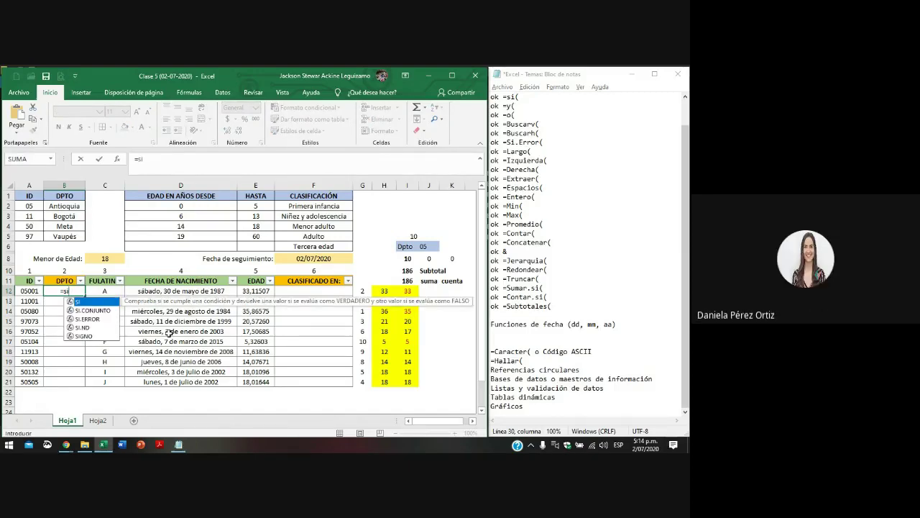
key("Escape")
key("Escape")
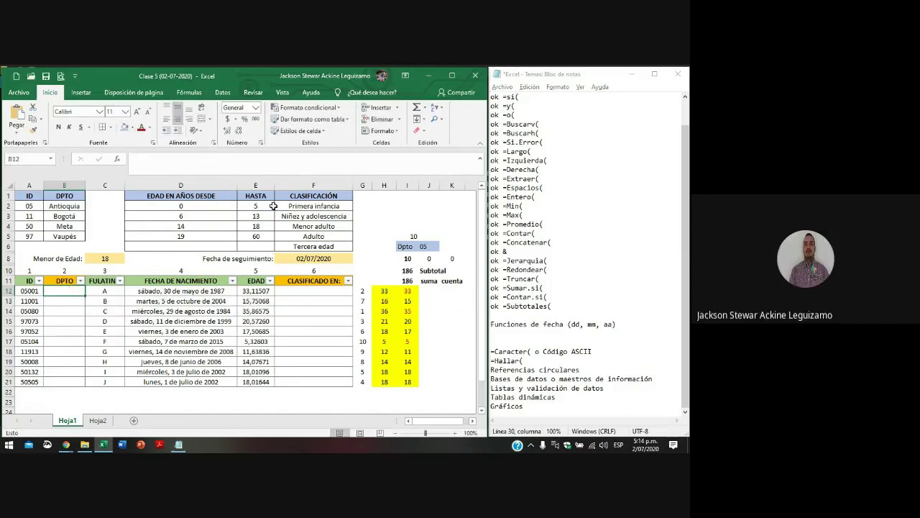
- Classify the first record as Adulto in the CLASIFICADO EN column, cell F12
left_click(258, 291)
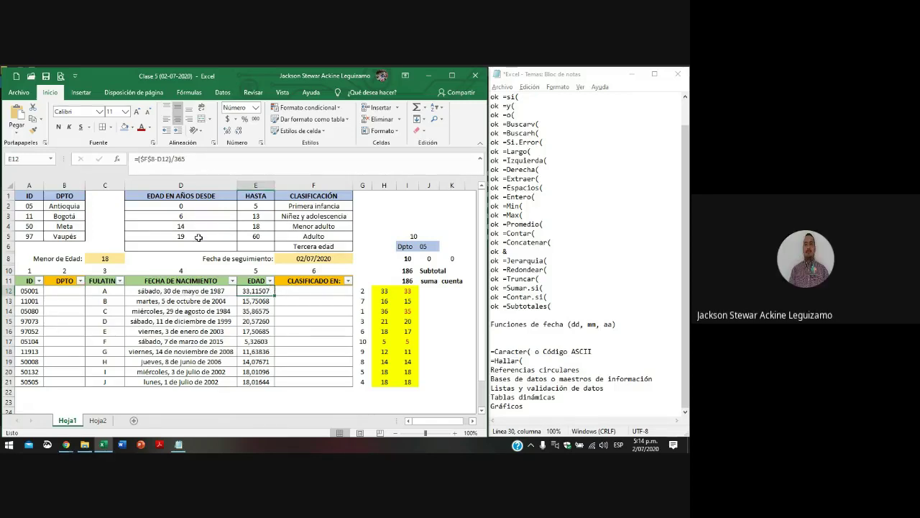
left_click(306, 291)
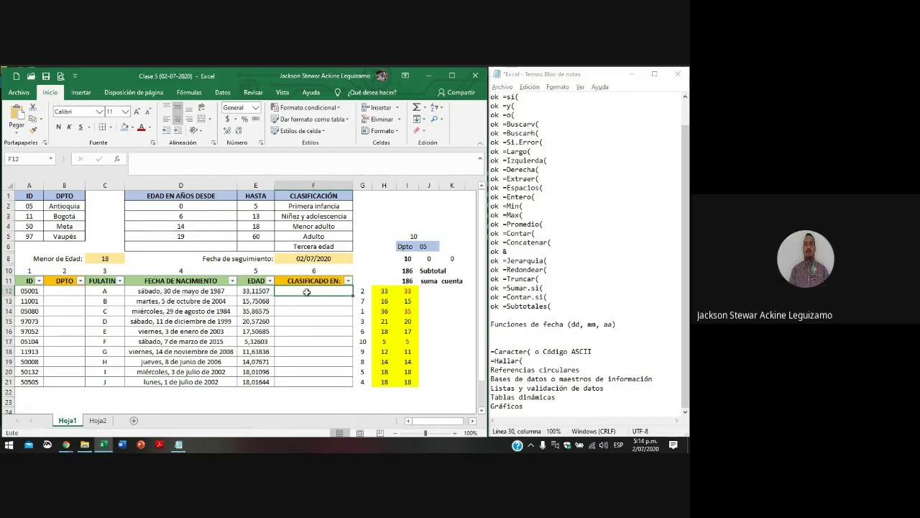
type("Adulto")
key("Return")
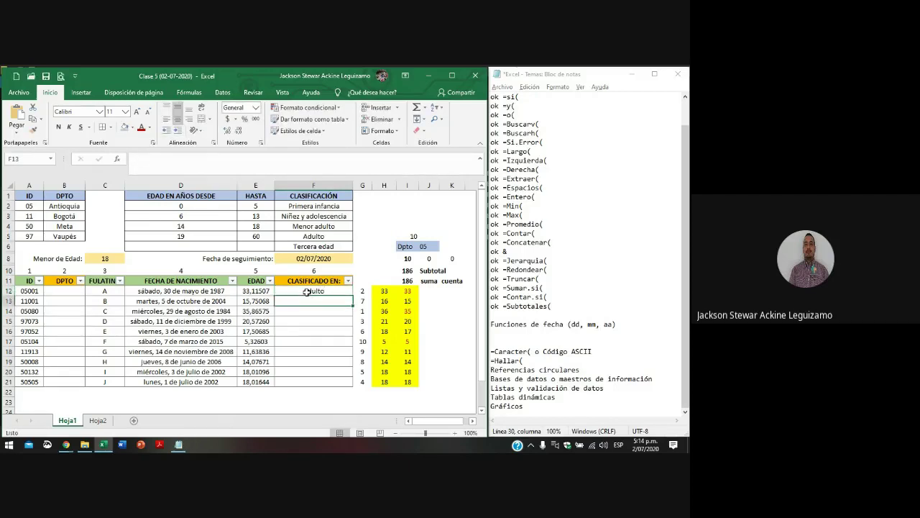
- Move the birth year of record I in cell D20 back 20 years, keeping the day and month
key("Left")
key("Down")
key("Down")
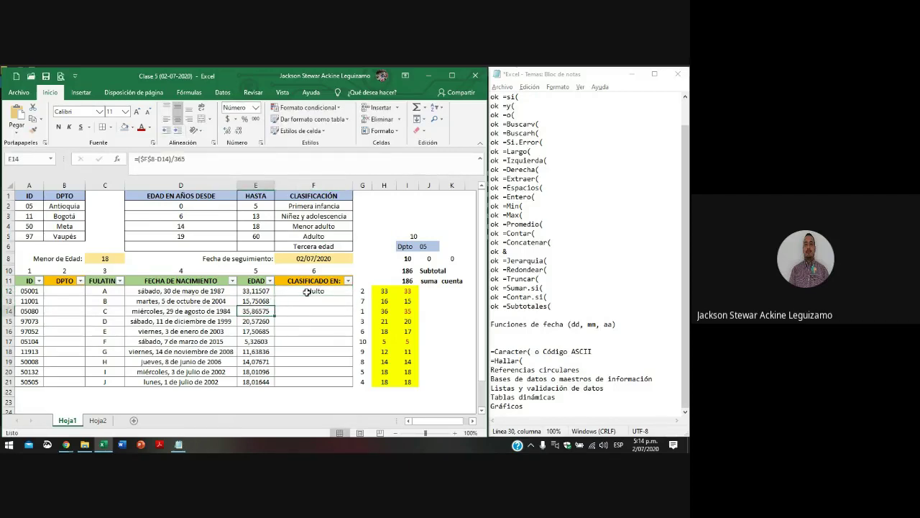
key("Left")
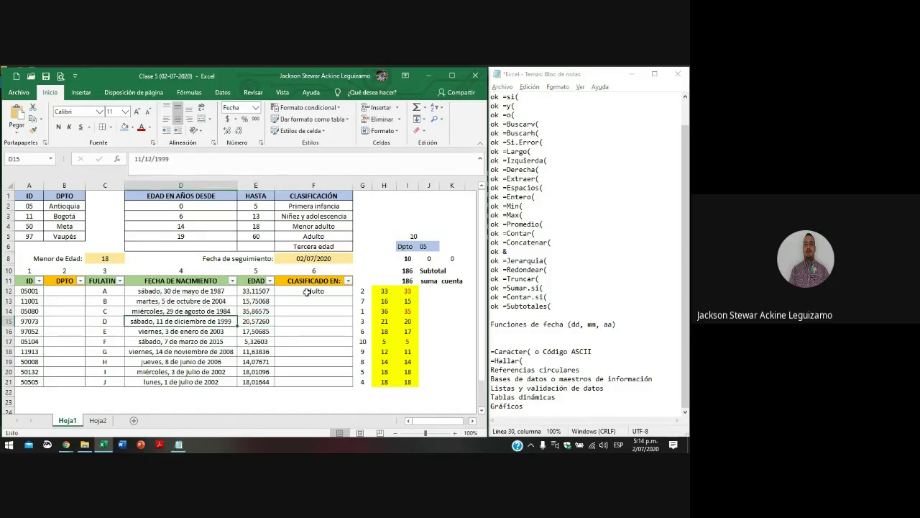
key("Down")
key("Down")
key("Down")
key("Down")
key("Down")
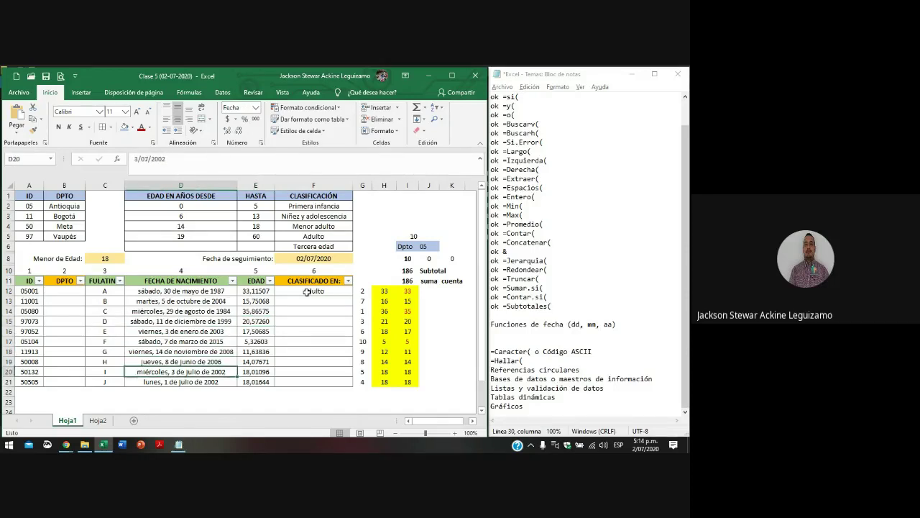
key("F2")
key("BackSpace")
key("BackSpace")
key("BackSpace")
key("BackSpace")
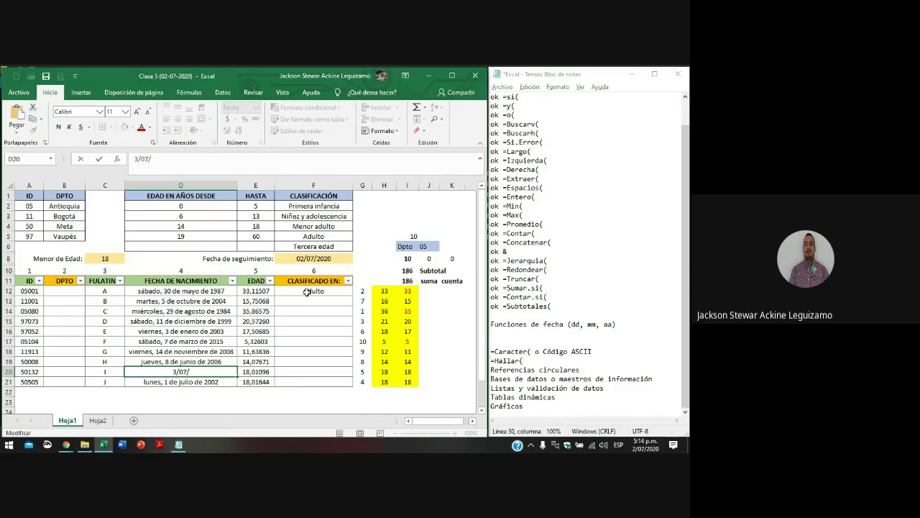
type("1982")
key("ctrl+Return")
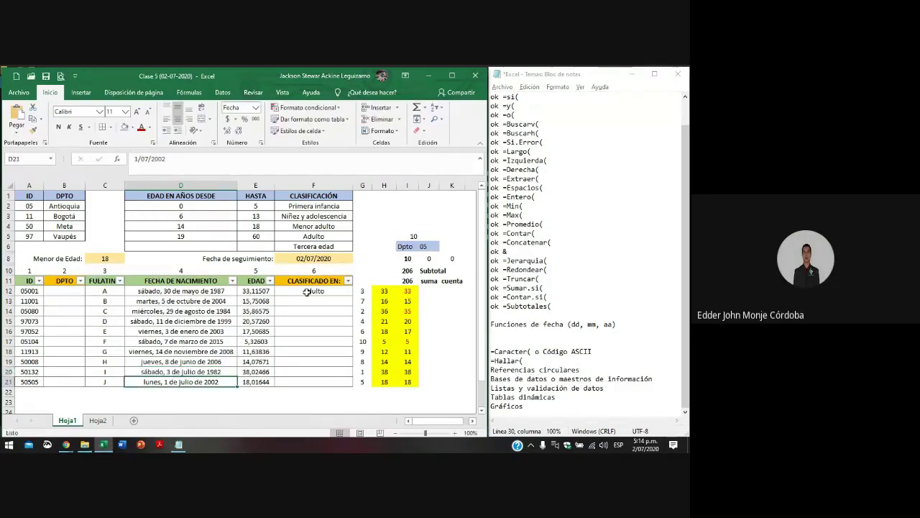
- Move record I's birth year in D20 back a further 39 years so the person's age exceeds 60
key("F2")
key("BackSpace")
key("BackSpace")
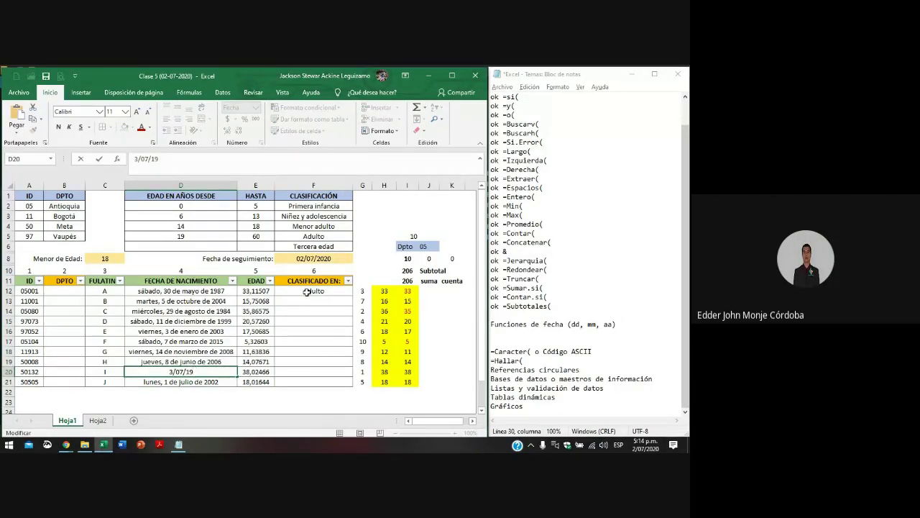
type("43")
key("ctrl+Return")
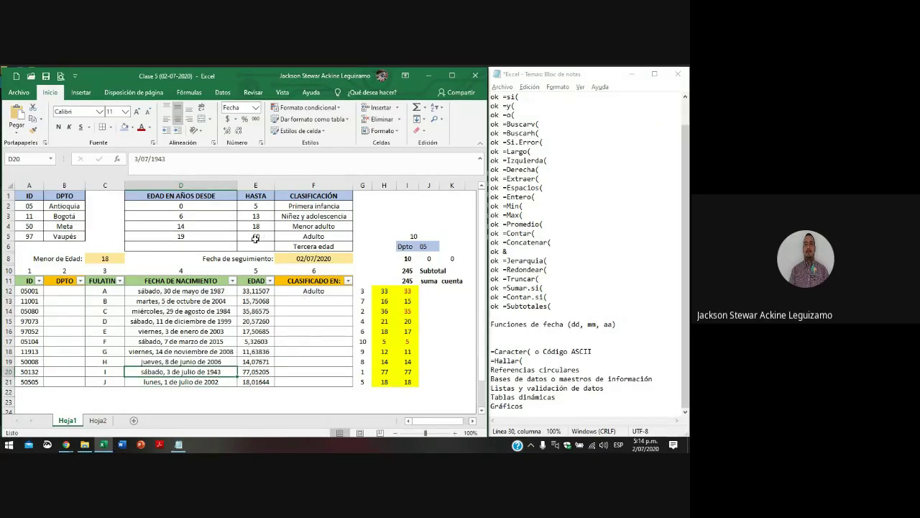
- Classify record I as Tercera edad in the CLASIFICADO EN column, cell F20
left_click(304, 371)
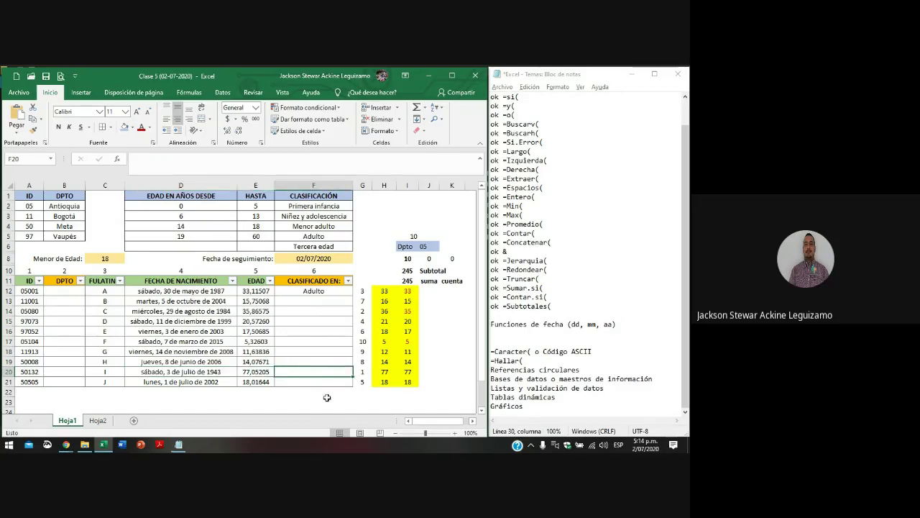
type("Tercer")
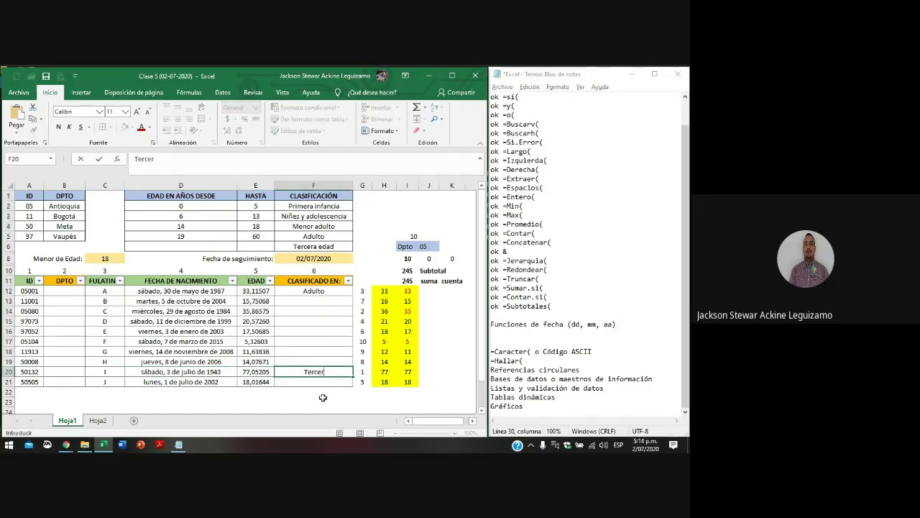
type("a edad")
key("Return")
- Clear the classifications in F12:F21, and undo the deletion
key("Up")
key("Up")
key("Up")
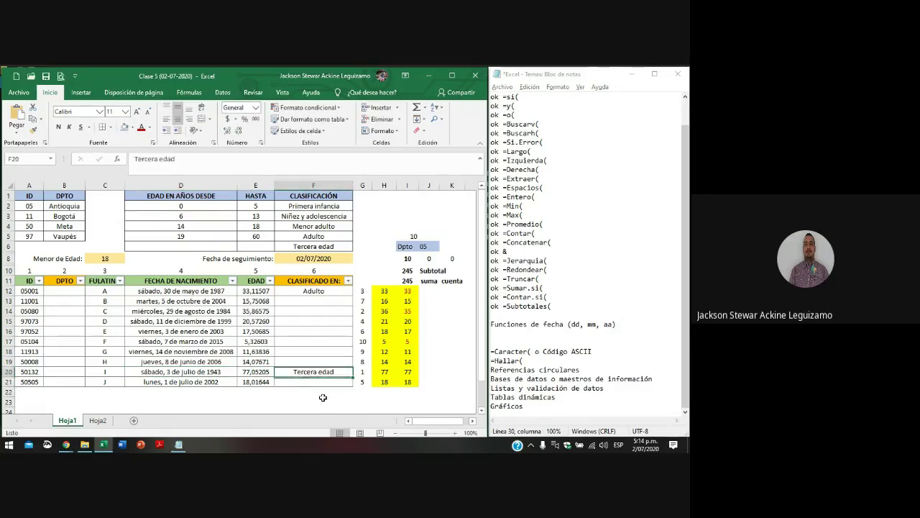
key("Up")
key("Up")
key("Up")
key("Up")
key("Up")
key("Up")
key("shift+Down")
key("shift+Down")
key("shift+Down")
key("shift+Down")
key("shift+Down")
key("shift+Down")
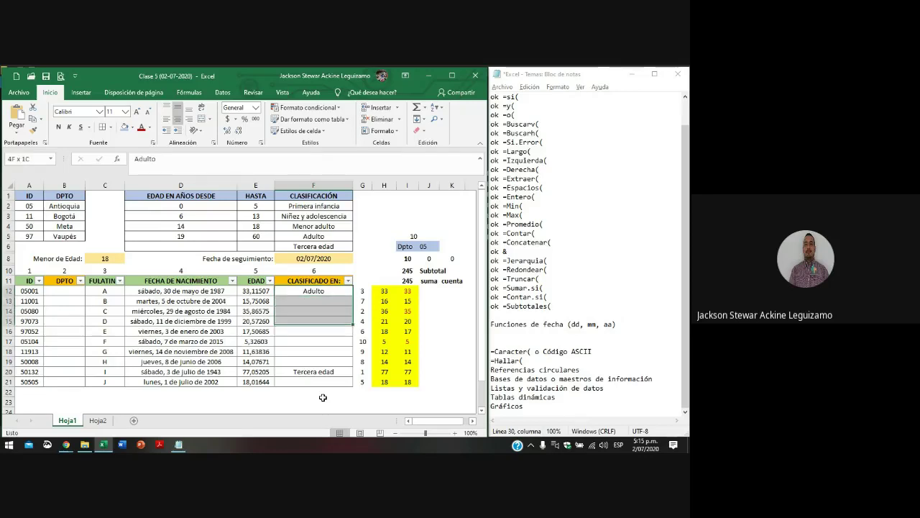
key("shift+Down")
key("shift+Down")
key("shift+Down")
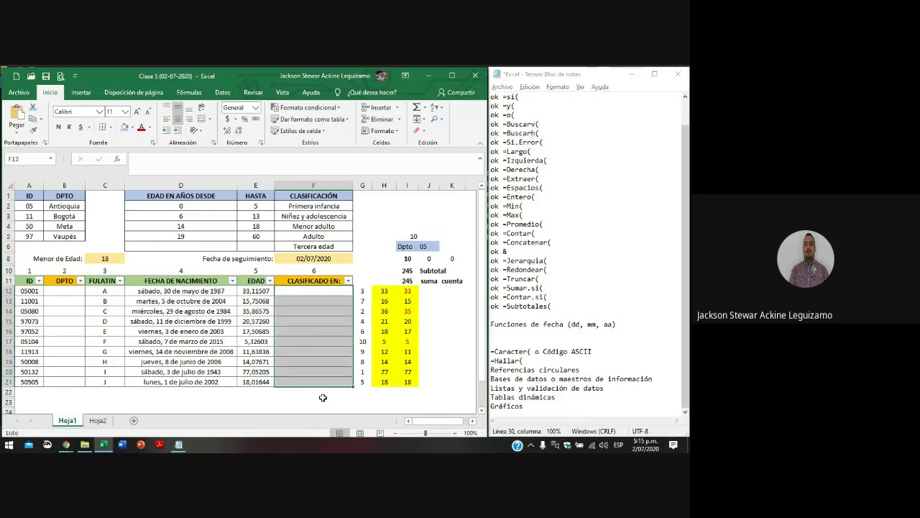
key("Delete")
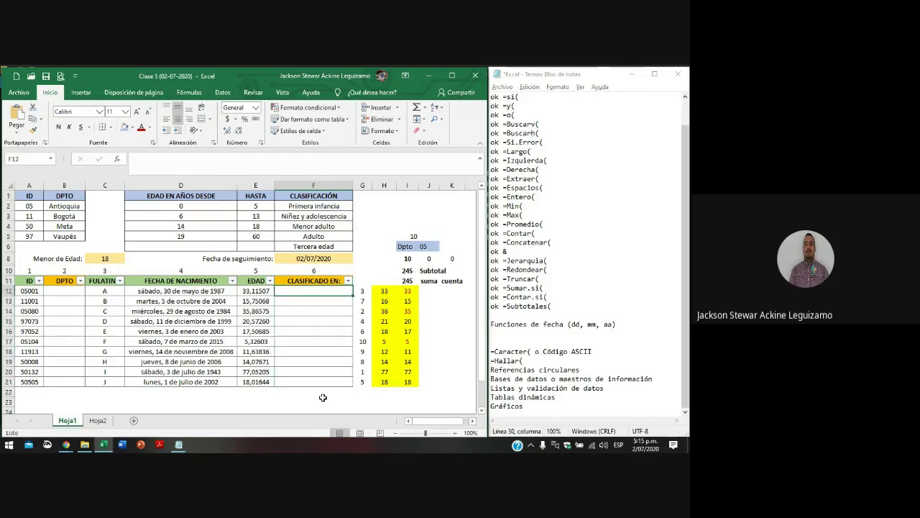
key("ctrl+z")
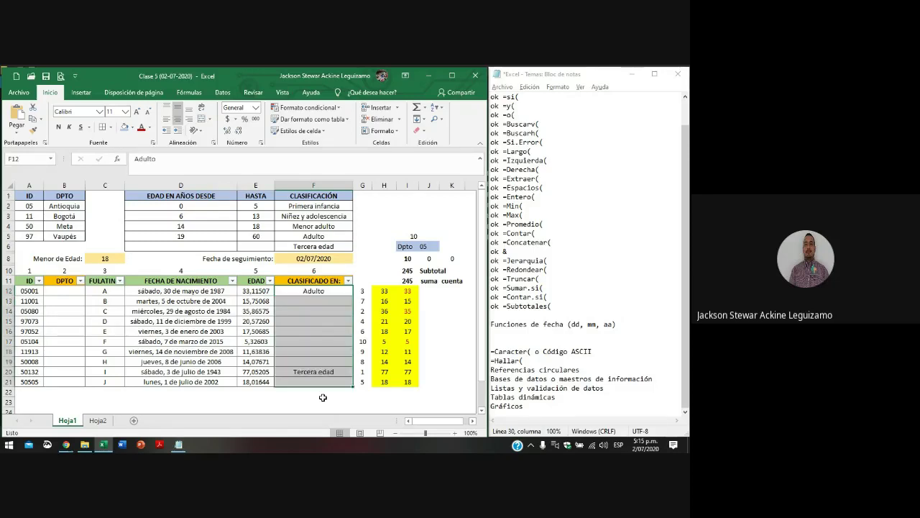
key("Up")
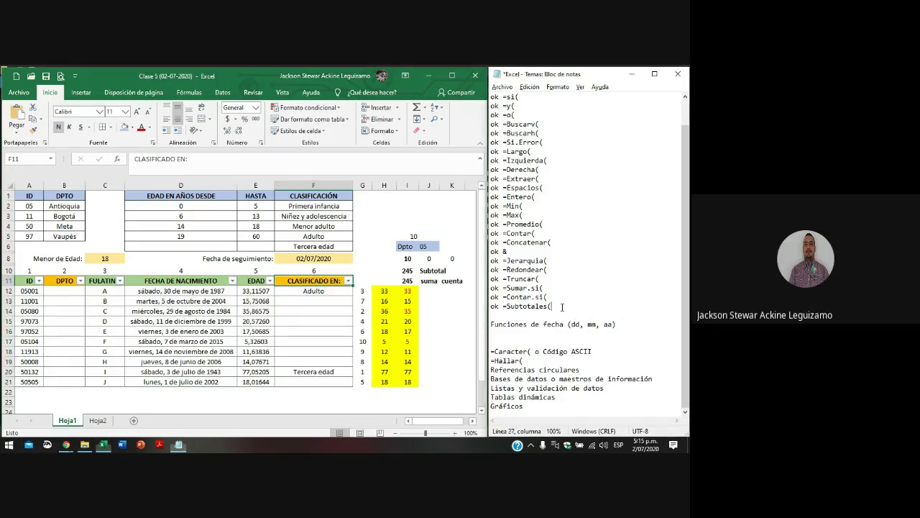
- Highlight the covered functions in the Notepad list from Sintaxis to Subtotales, and look at the EDAD column's filter options in Excel
left_click_drag(569, 302, 497, 89)
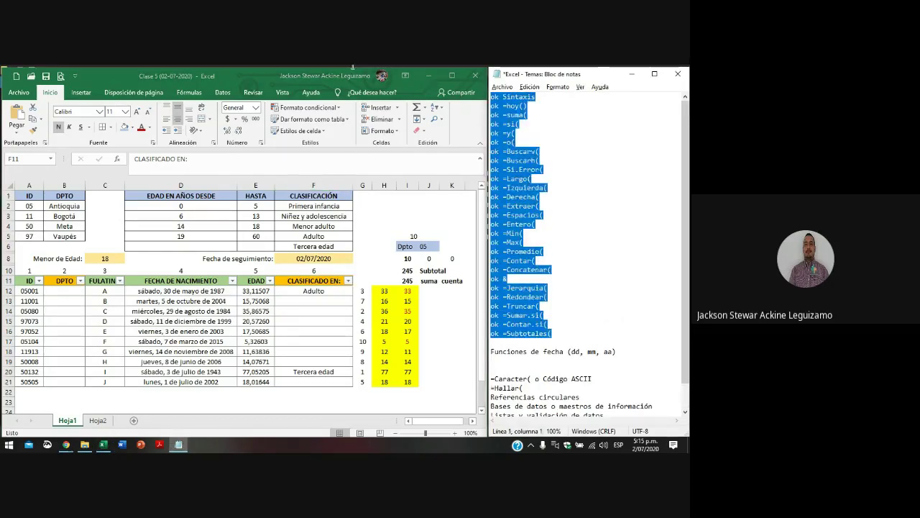
left_click(314, 292)
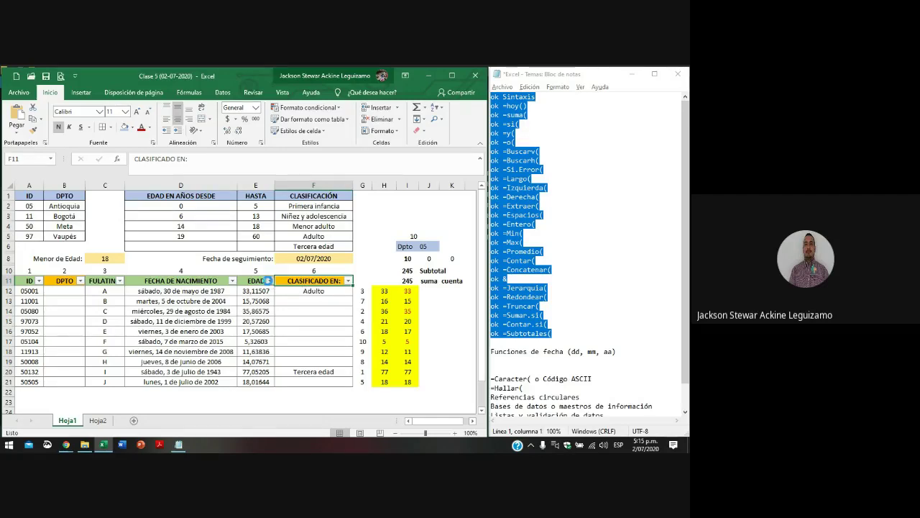
left_click(269, 280)
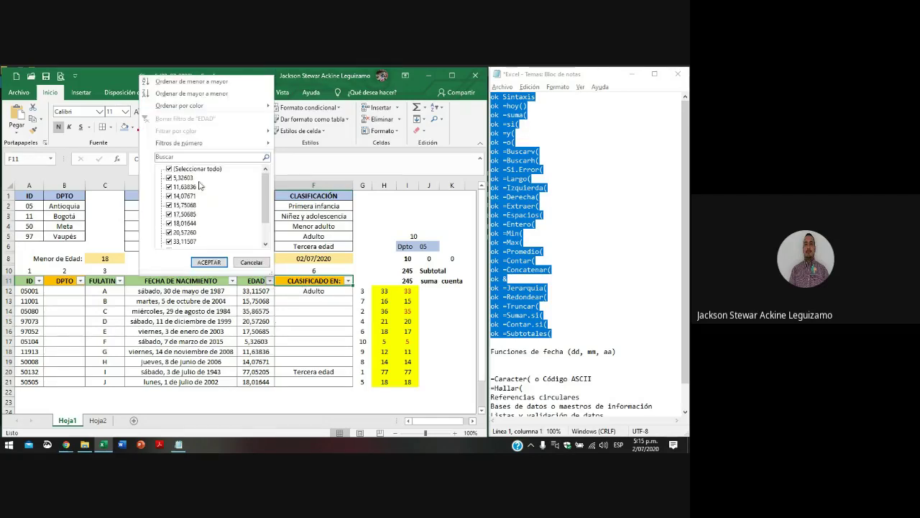
left_click(329, 327)
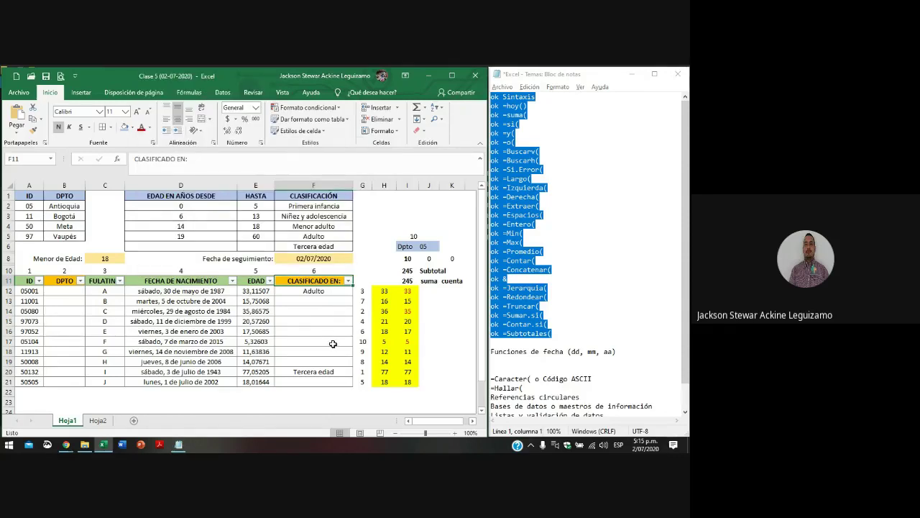
left_click(327, 291)
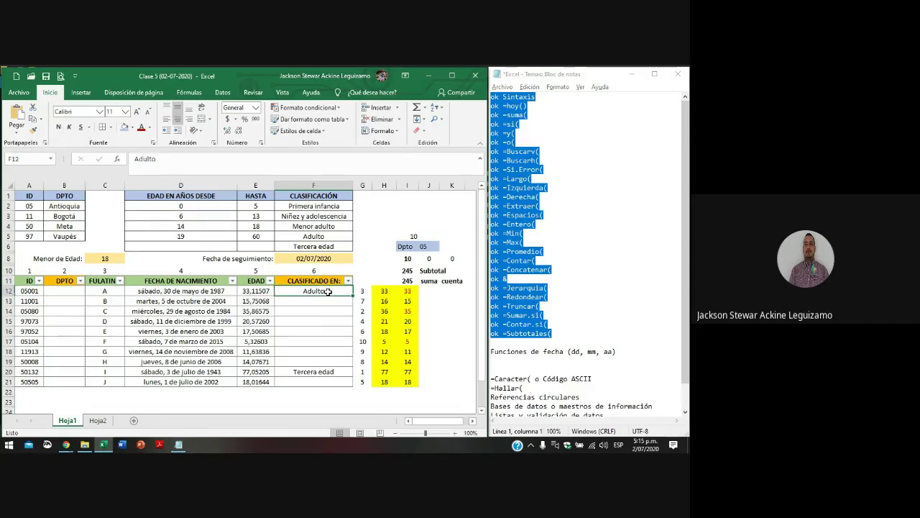
- Fill the CLASIFICADO EN cells F12:F21 with a light orange theme colour
left_click_drag(320, 290, 320, 382)
left_click(132, 128)
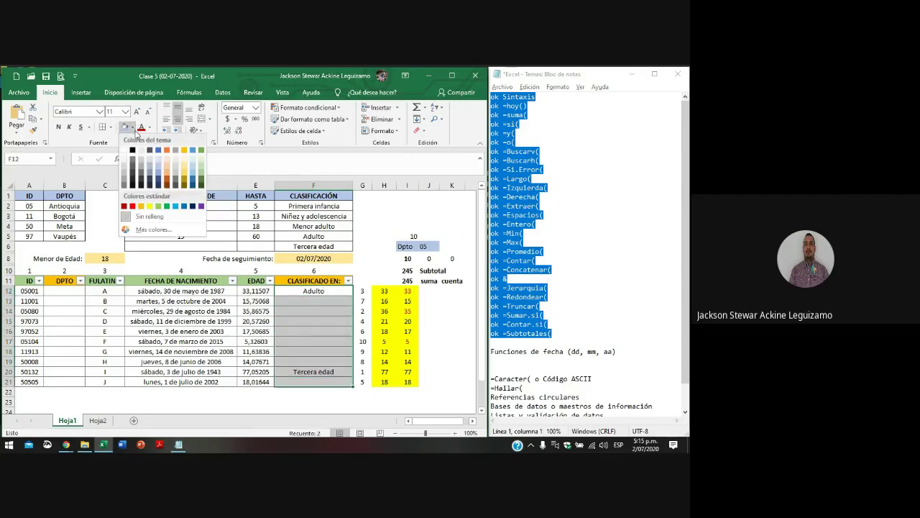
left_click(169, 167)
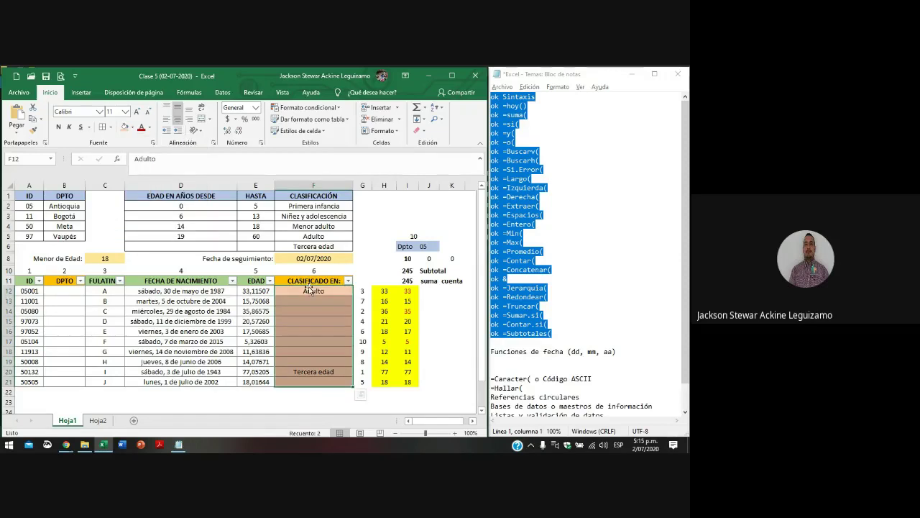
- Review the CLASIFICADO EN answer cells, the age classification table in D2:F6, and the first DPTO cell of the exercise
left_click_drag(317, 381, 313, 282)
left_click_drag(197, 214, 314, 248)
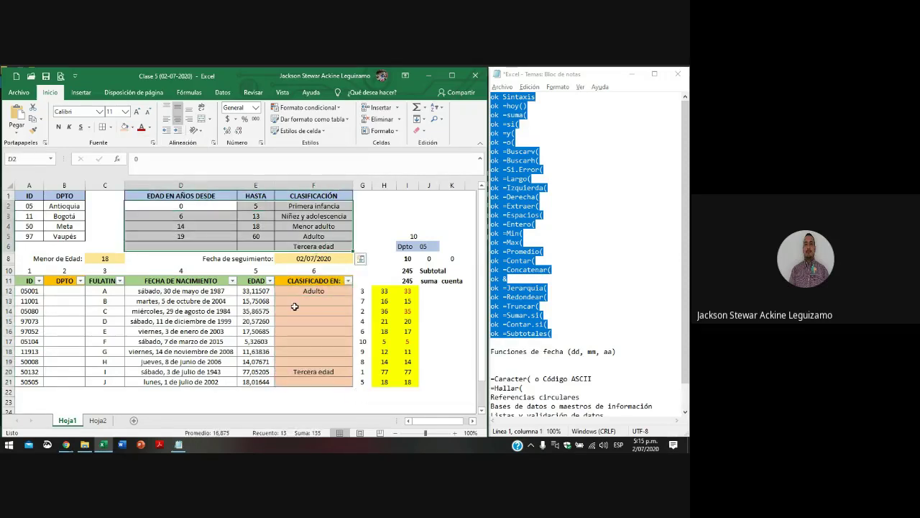
left_click(315, 302)
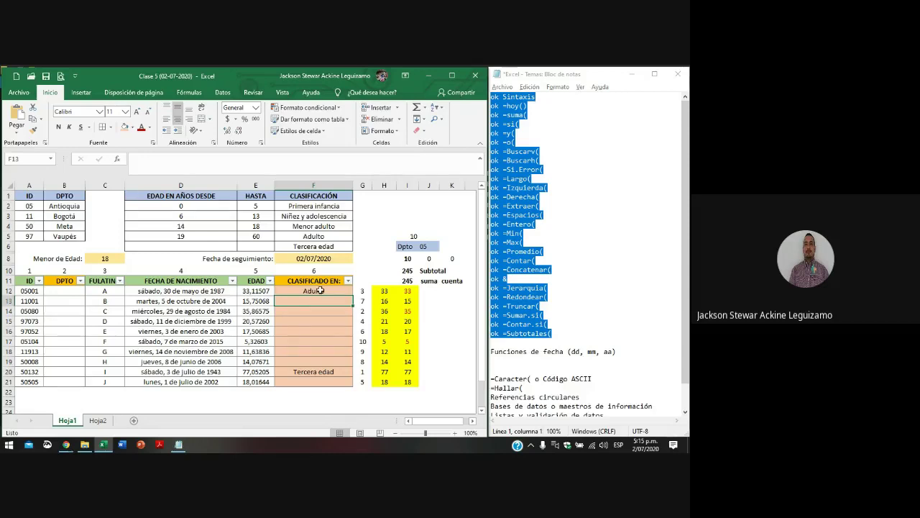
left_click(319, 291)
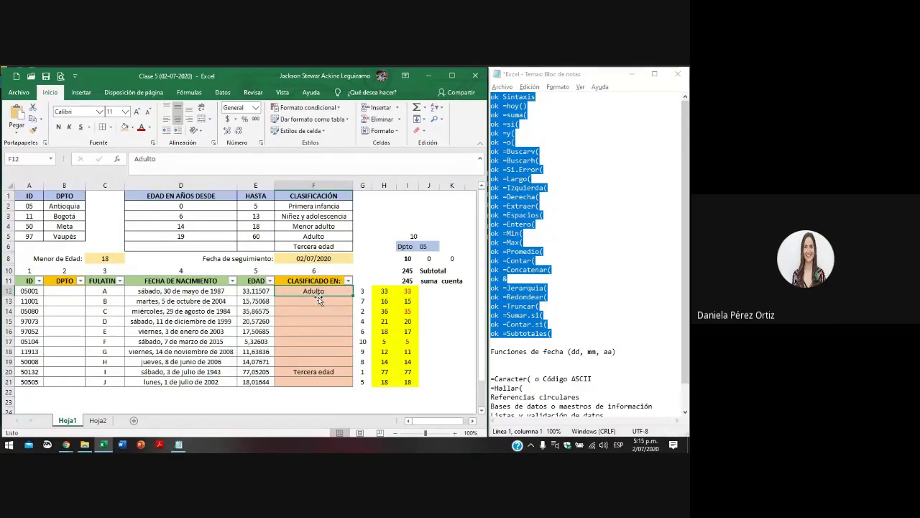
left_click(75, 293)
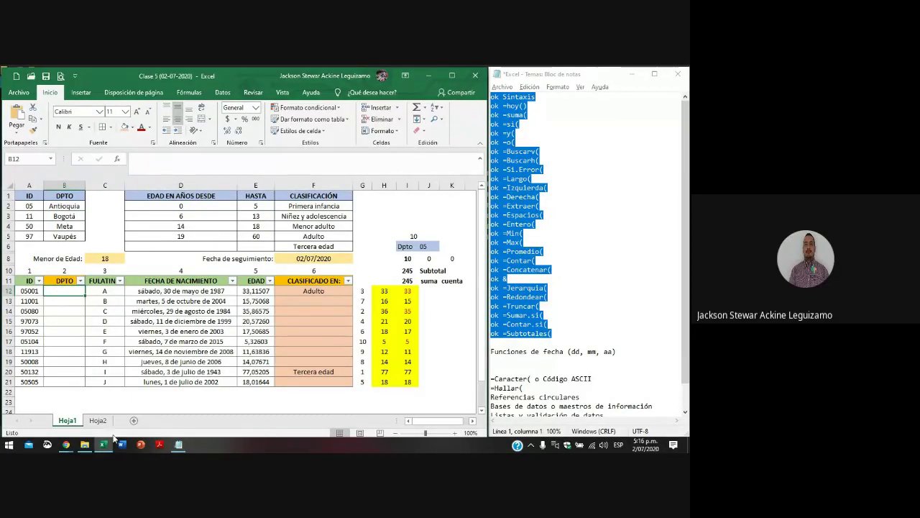
- Switch to the Google Meet call, look through the participant list, and return to the Excel workbook
mouse_move(66, 444)
left_click(62, 409)
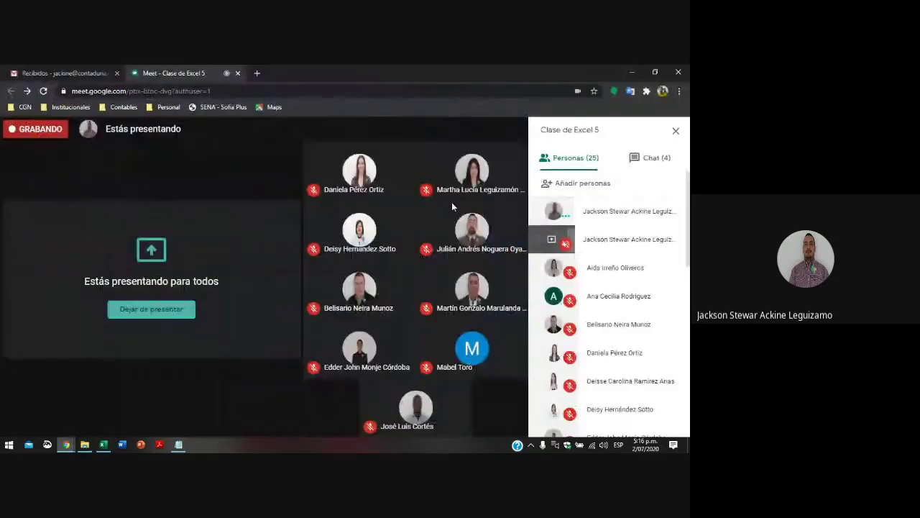
scroll(603, 279, "down", 2)
scroll(603, 279, "down", 5)
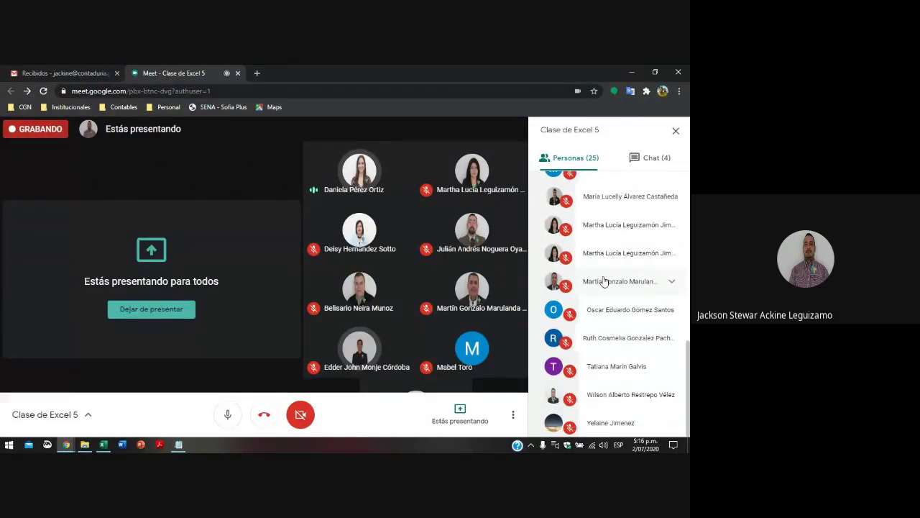
mouse_move(688, 350)
left_mouse_down()
mouse_move(684, 183)
mouse_move(689, 356)
left_mouse_up()
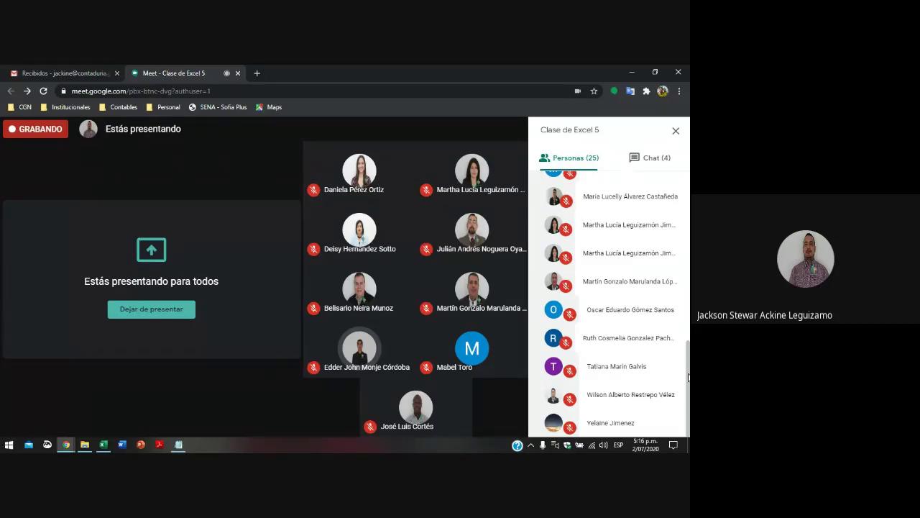
left_click_drag(688, 377, 682, 205)
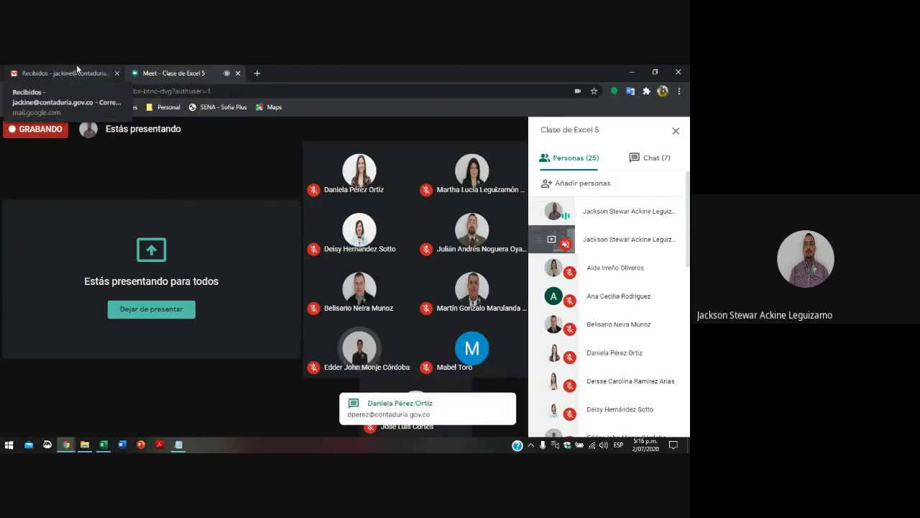
left_click(632, 70)
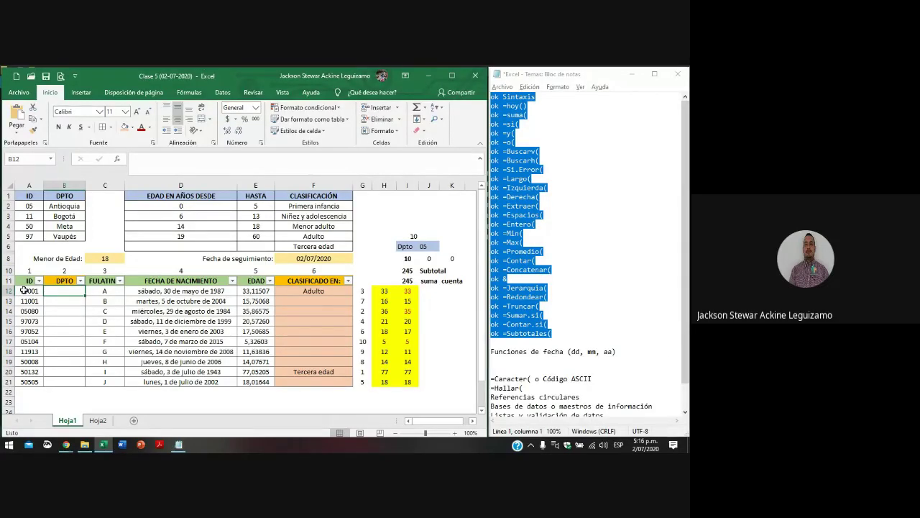
- Review the ID codes in A12:A21 and replace the first two digits of the code in A16 with 54
left_click_drag(24, 290, 36, 382)
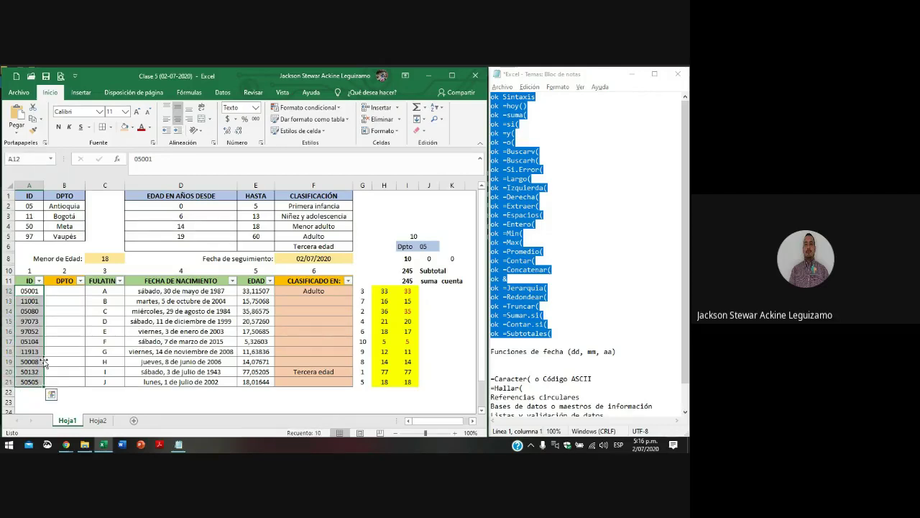
left_click(22, 293)
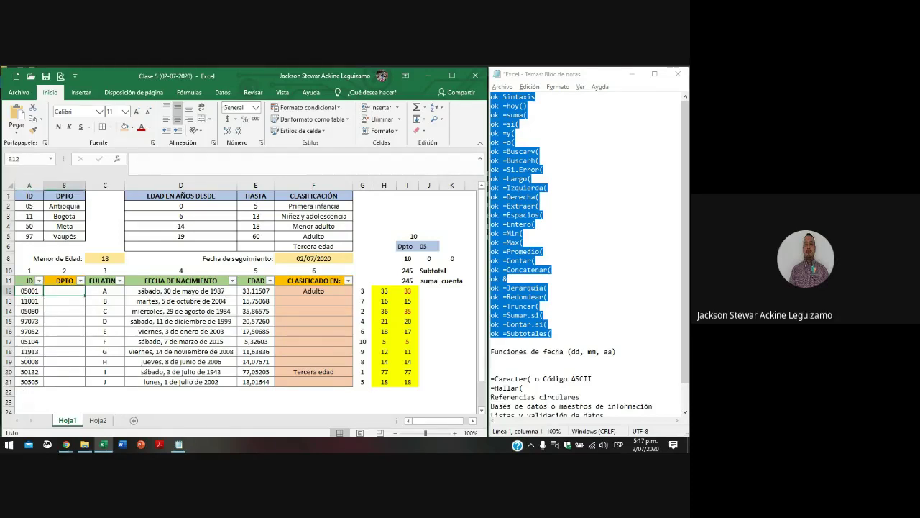
key("Down")
key("Down")
key("Down")
key("Down")
key("Down")
key("Up")
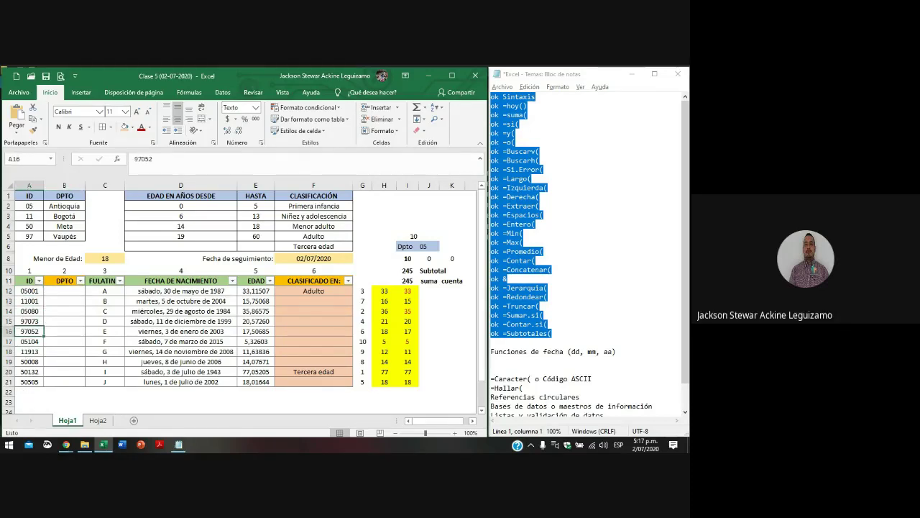
key("F2")
key("Delete")
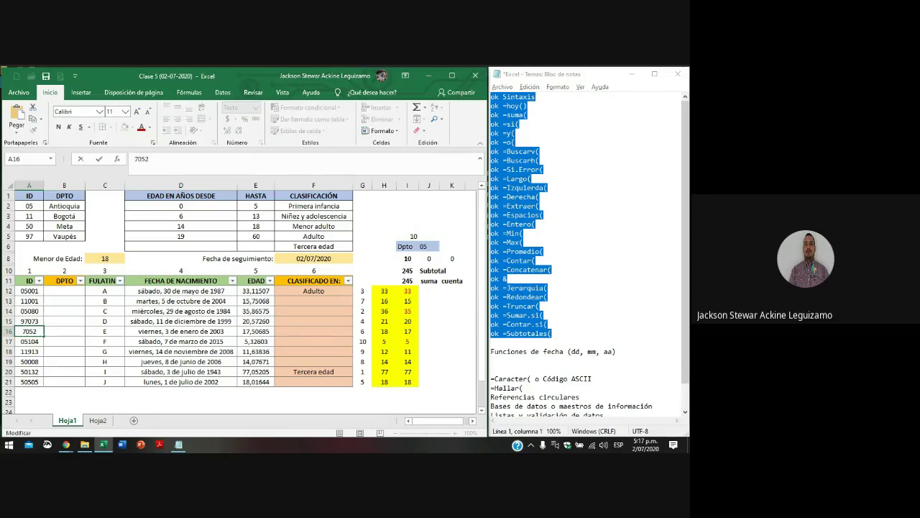
key("Delete")
type("54")
key("Return")
- Enter =IZQUIERDA(A12;2) in B12 to extract the first two characters of the ID
key("Up")
key("Right")
key("Up")
key("Up")
key("Up")
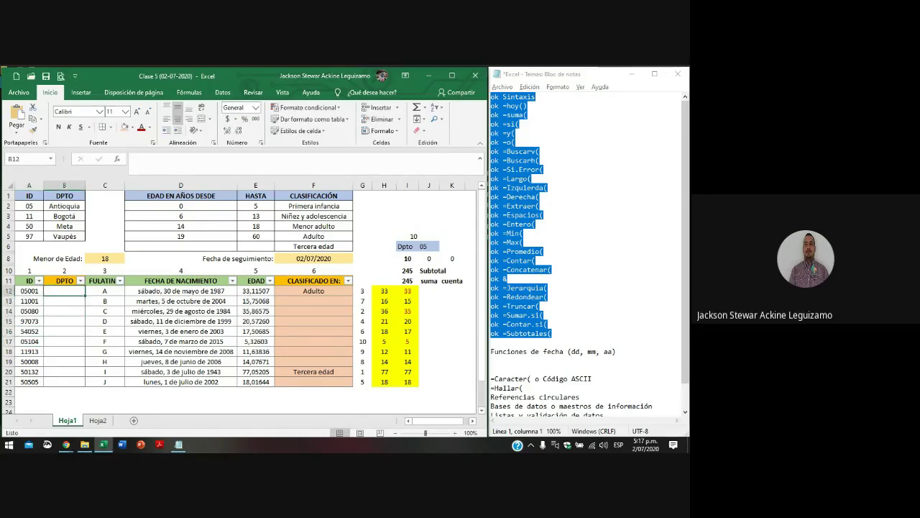
type("=")
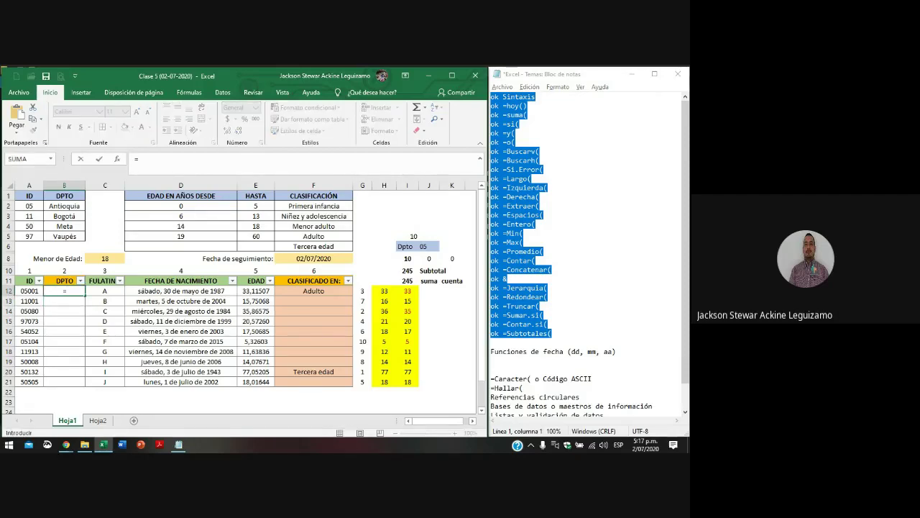
key("Escape")
left_click(190, 160)
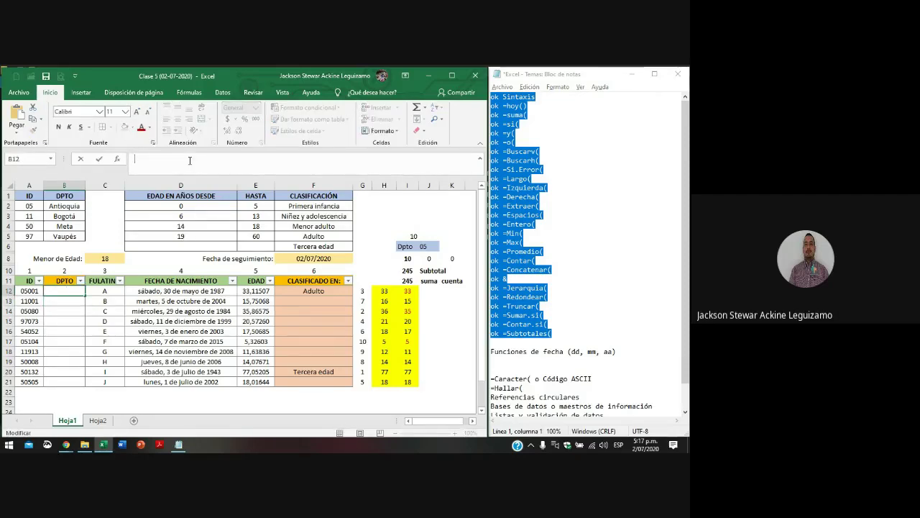
type("=i")
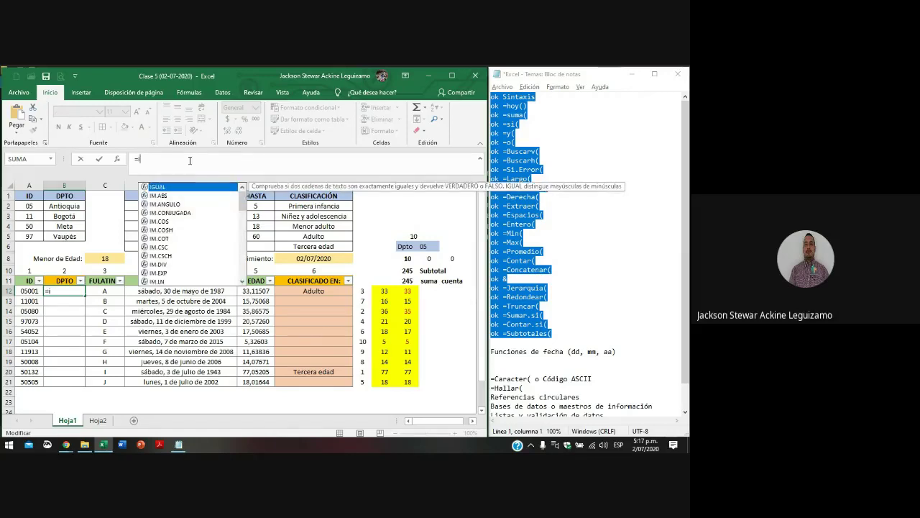
type("zquierda(")
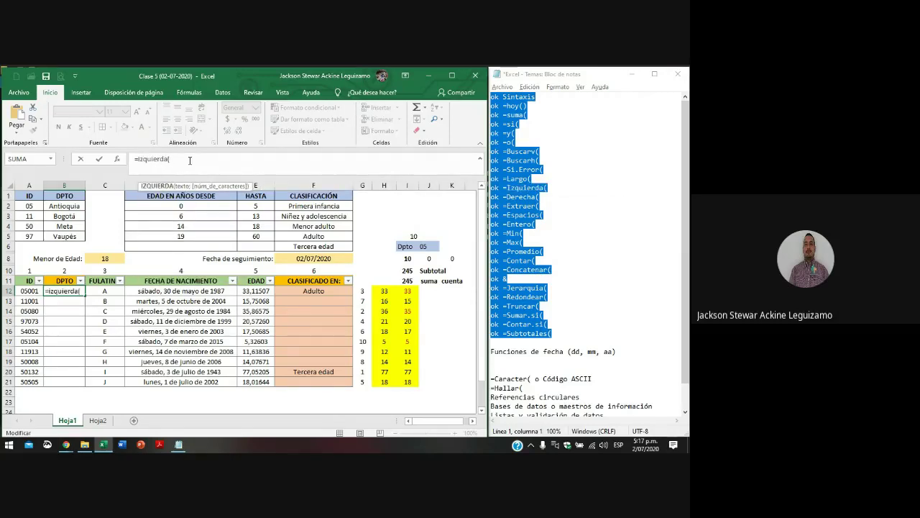
left_click(31, 289)
type(";2")
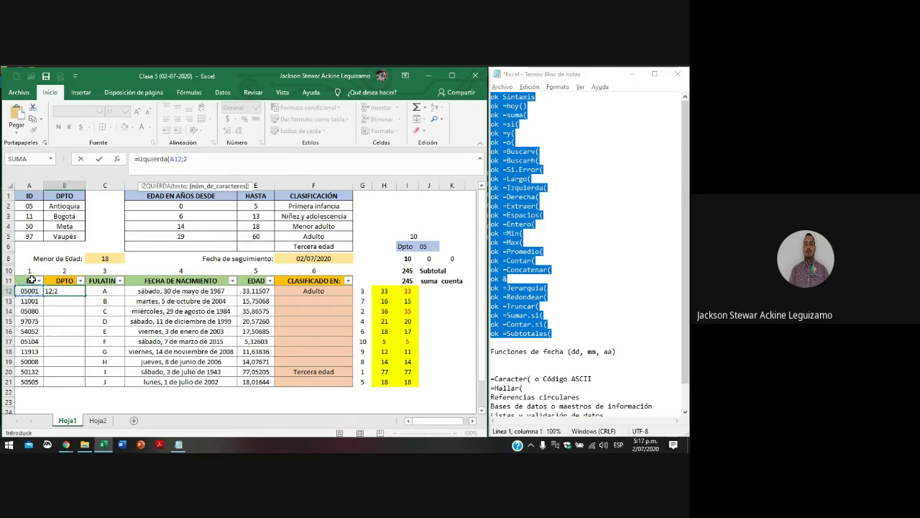
key("Return")
key("Up")
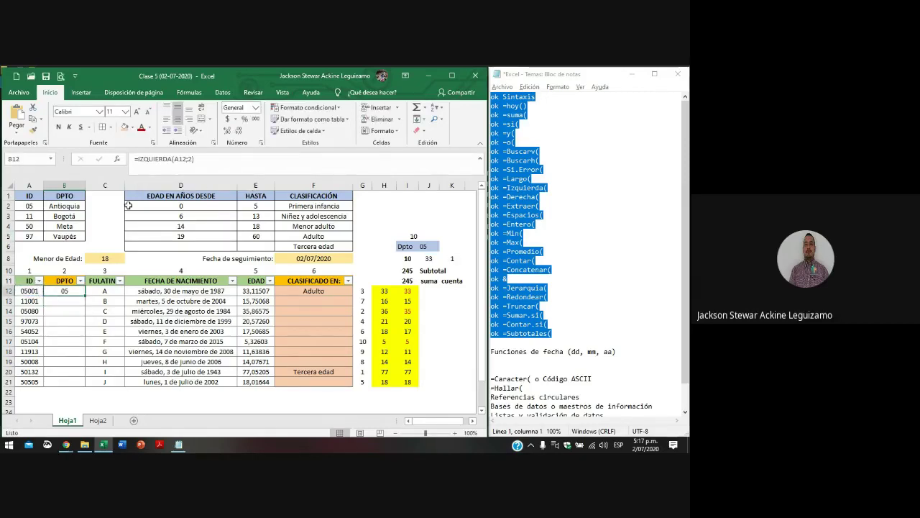
- Wrap the B12 formula in a SI condition so it reads =SI(IZQUIERDA(A12;2)=A2;B2)
left_click(137, 158)
left_click(138, 158)
type("si(")
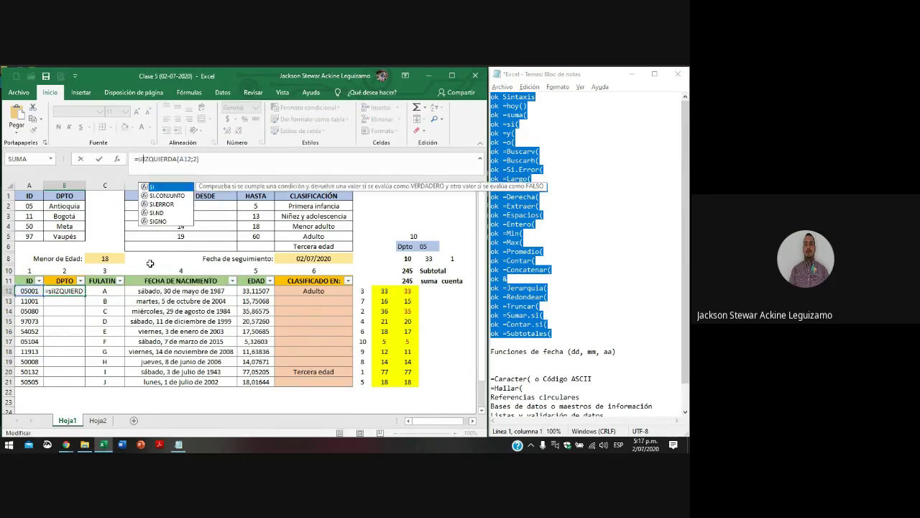
left_click(206, 156)
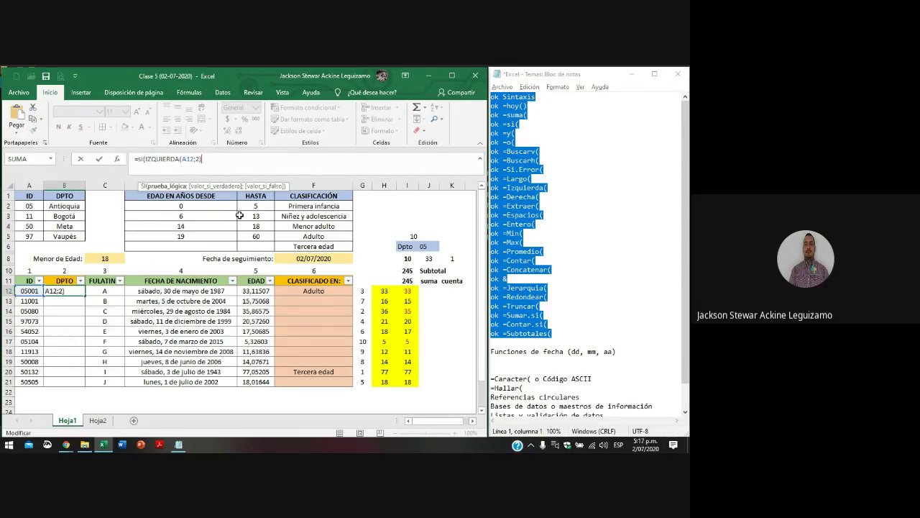
left_click(27, 205)
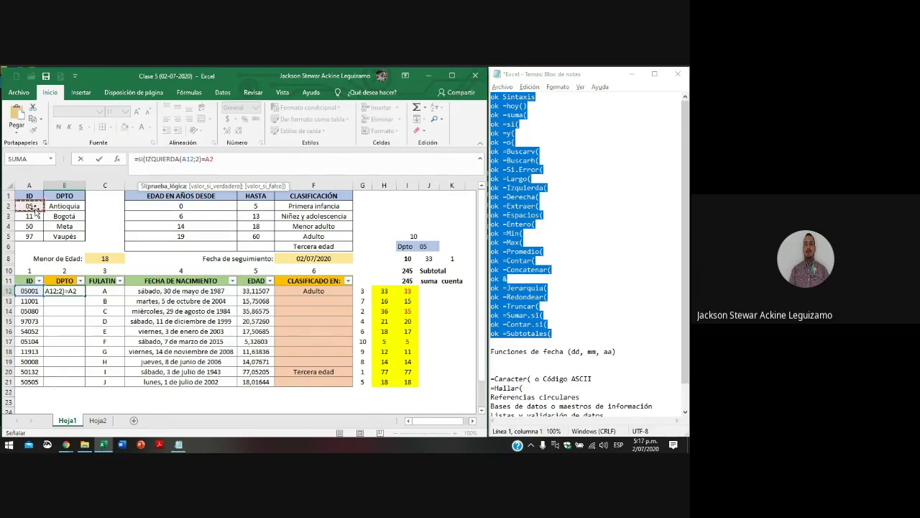
type(";")
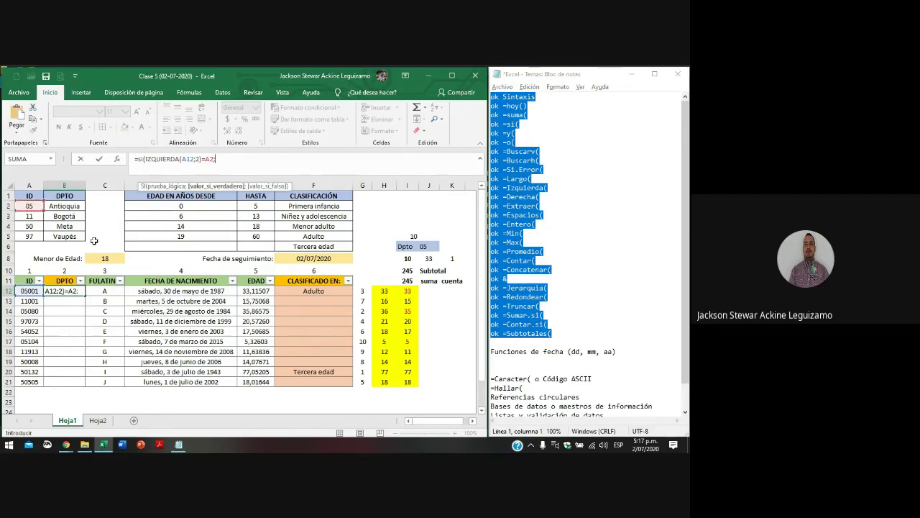
left_click(72, 206)
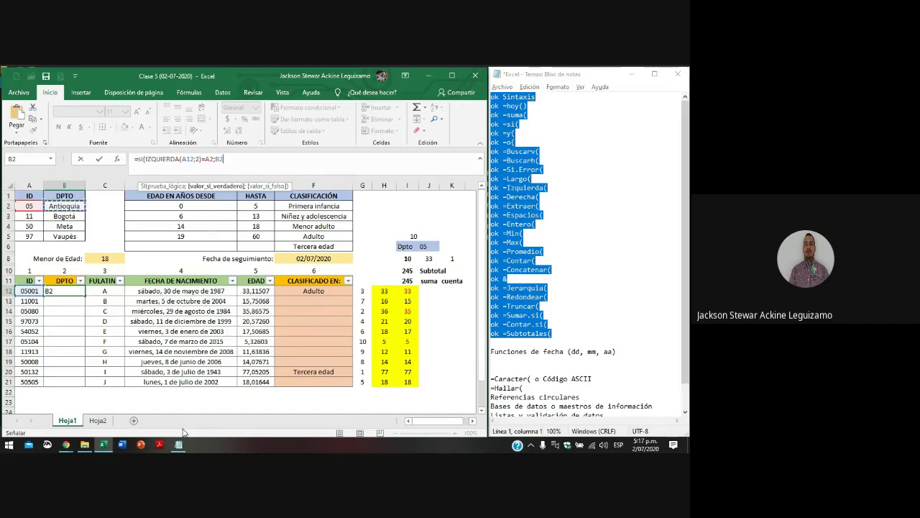
key("Return")
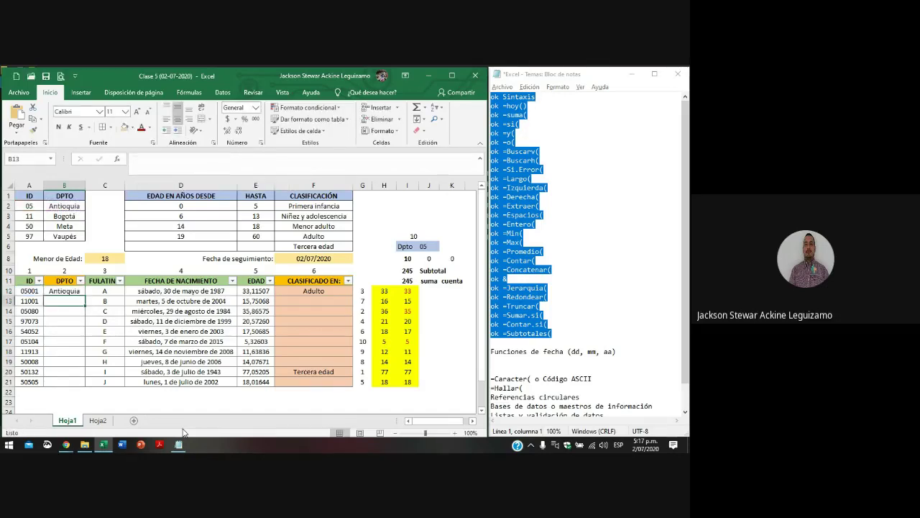
key("Up")
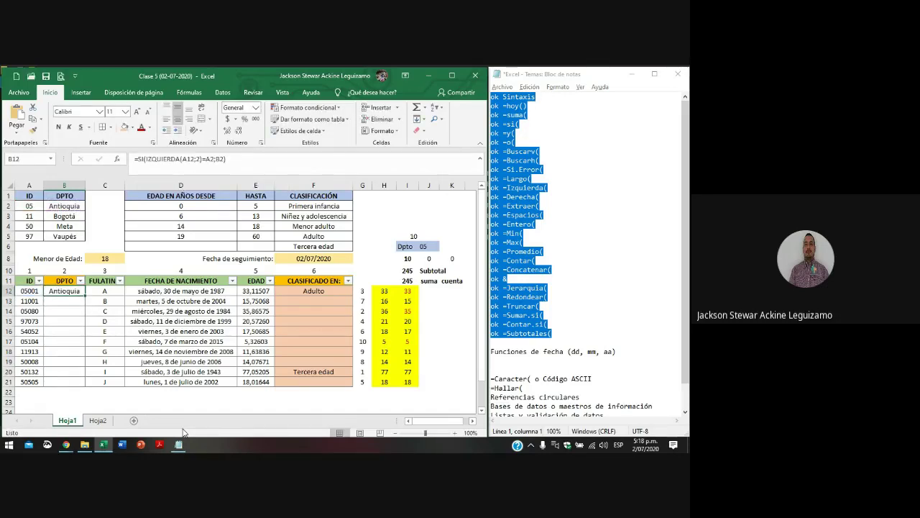
- Extend the B12 formula with a nested SI as its false value, testing IZQUIERDA(A12;2)=A3 and returning B3
left_click(25, 290)
left_click(66, 290)
left_click_drag(182, 159, 201, 159)
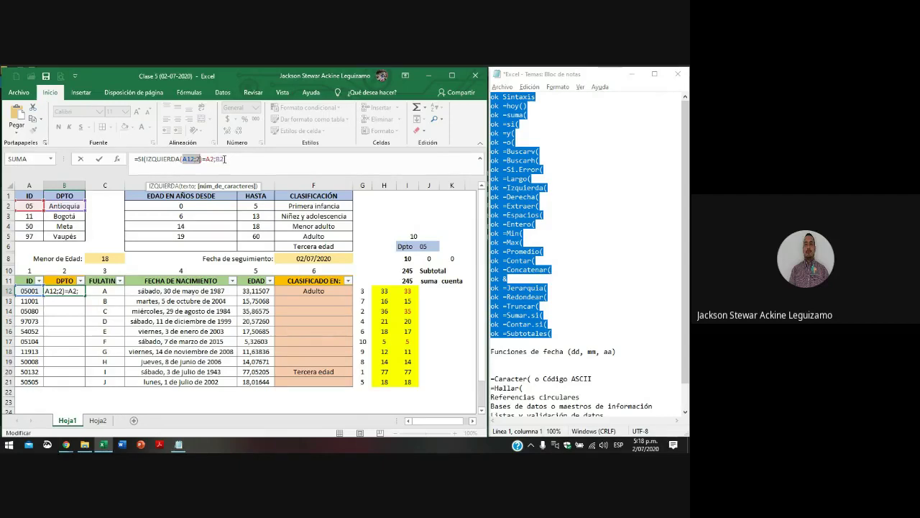
left_click(223, 159)
type(";")
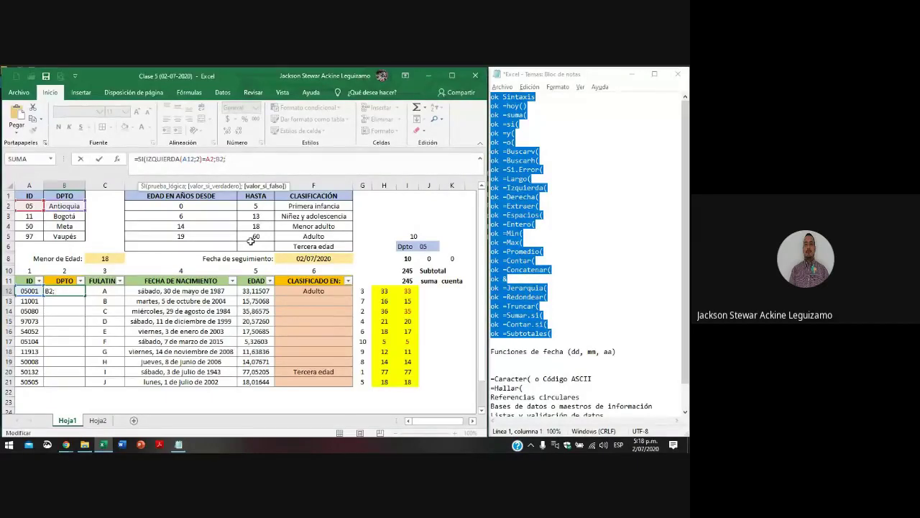
type("si(")
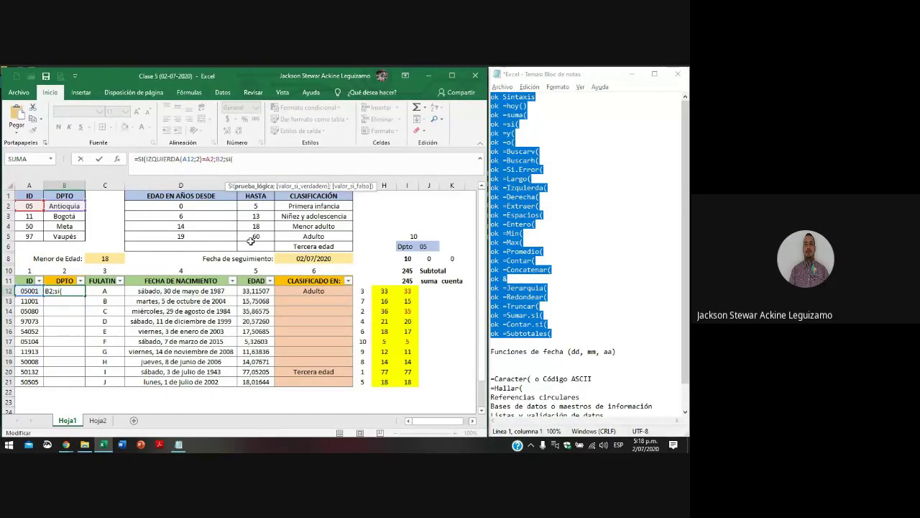
type("izquierda(")
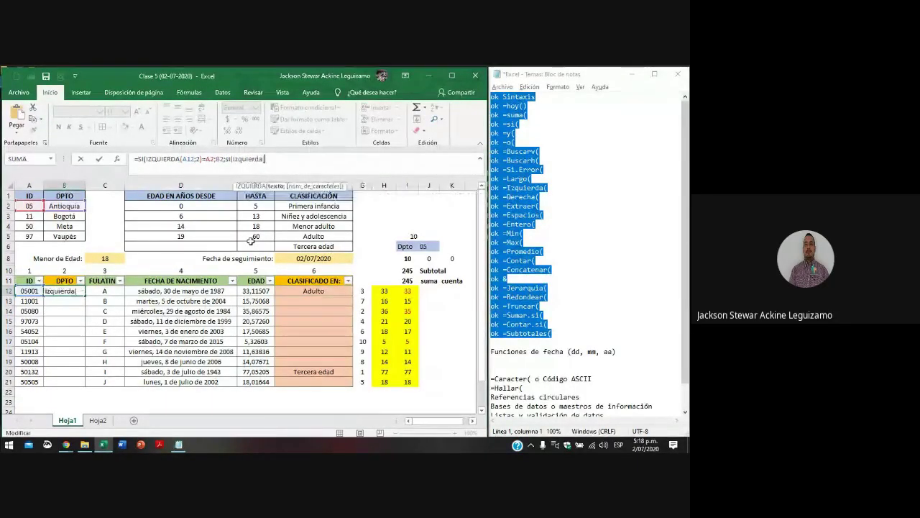
left_click(41, 292)
type(";")
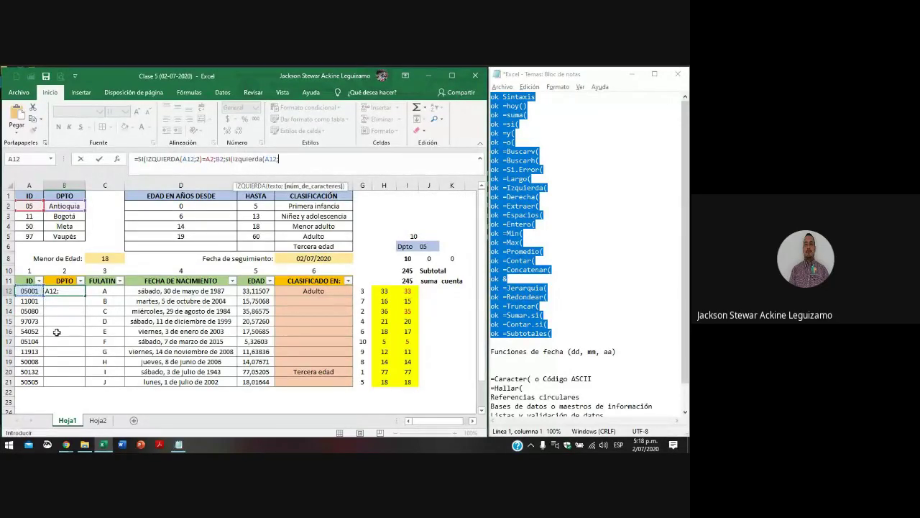
type("2)")
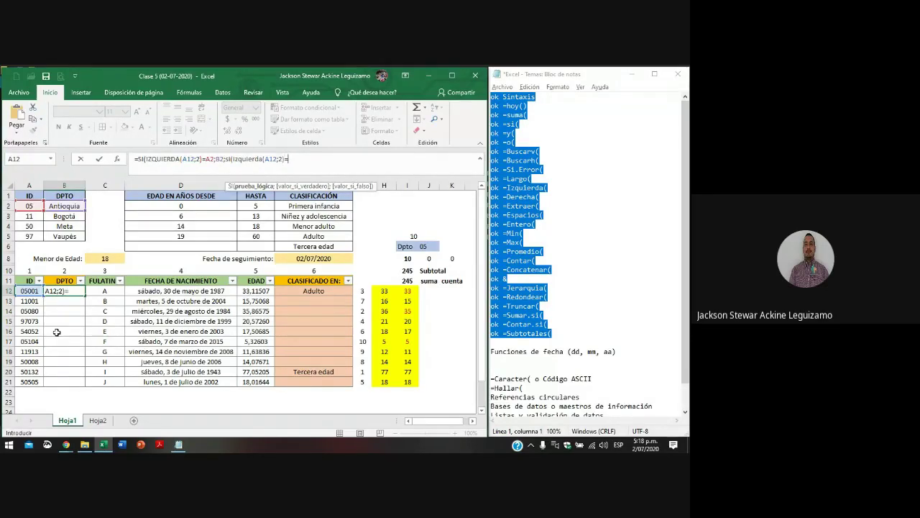
type("=")
left_click(31, 217)
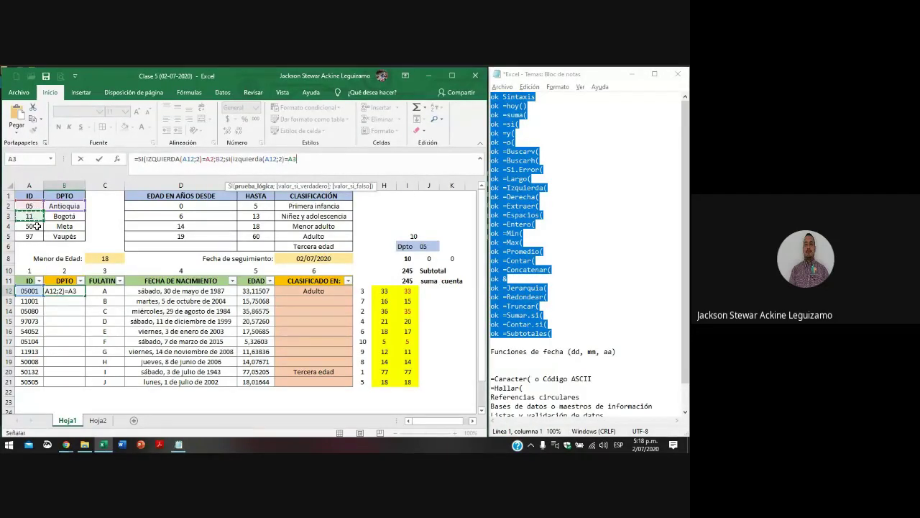
type(";")
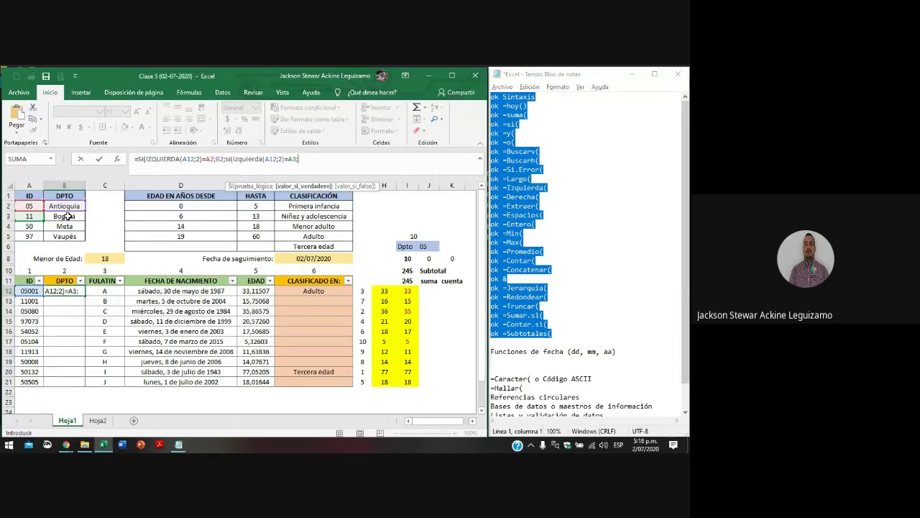
left_click(67, 216)
type(";")
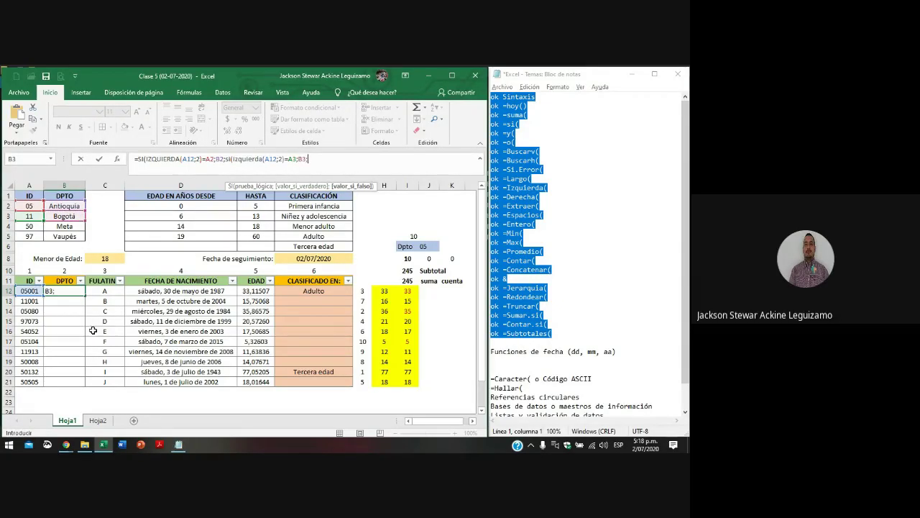
- Duplicate the nested SI segment at the end of the B12 formula and change its references to A4 and B4
left_click_drag(227, 159, 309, 159)
key("ctrl+c")
left_click(321, 159)
key("ctrl+v")
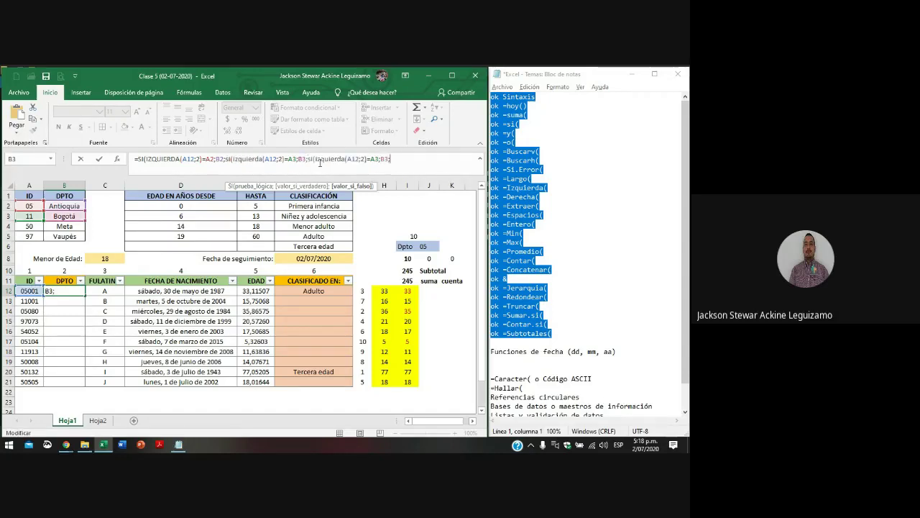
left_click(377, 159)
key("BackSpace")
type("4")
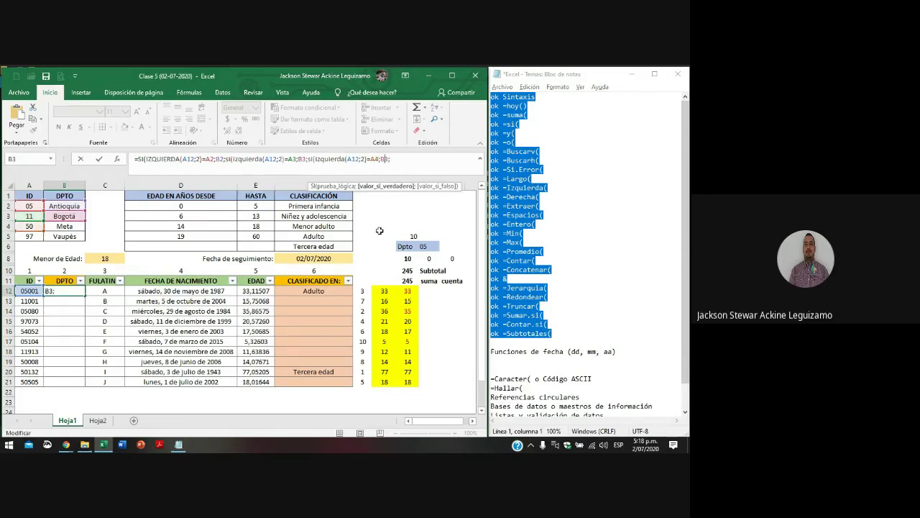
key("BackSpace")
type("4")
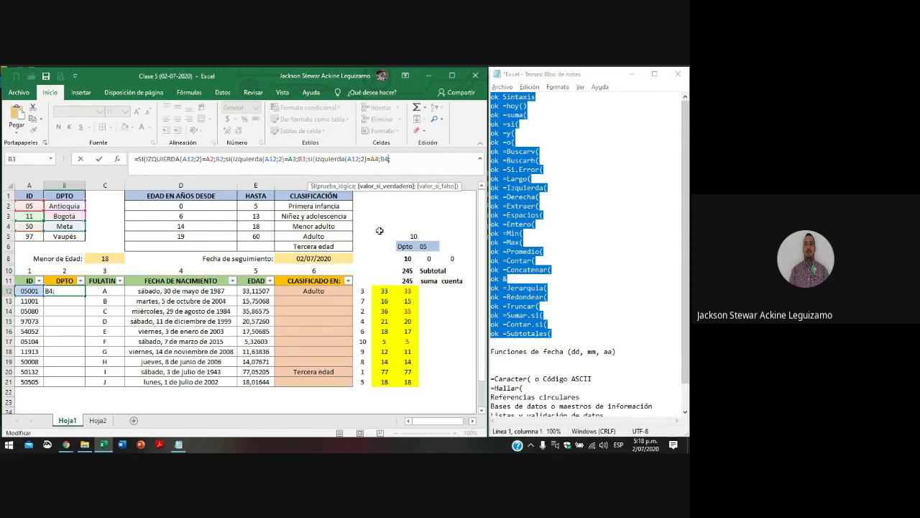
- Append another copy of the nested SI segment to the B12 formula and change its references to A5 and B5
key("ctrl+v")
key("Left")
key("Left")
key("Left")
key("Left")
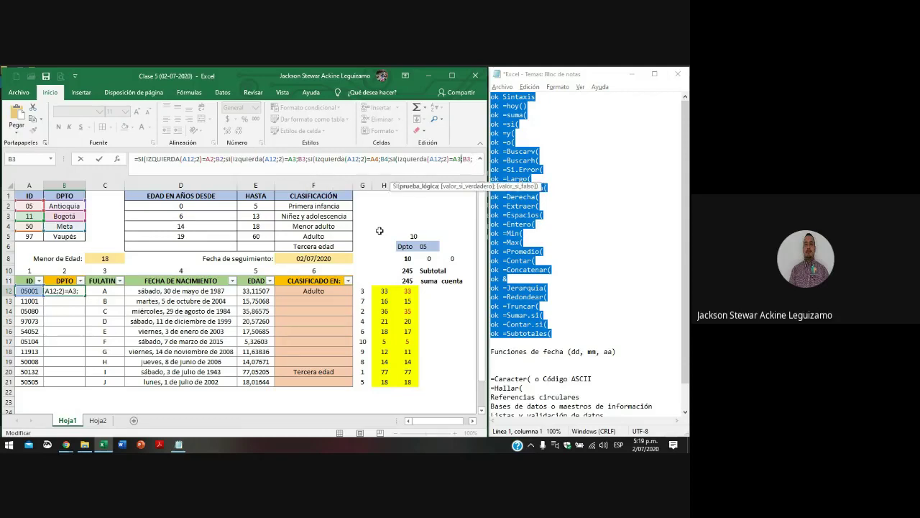
key("BackSpace")
type("5")
key("Right")
key("Right")
key("Right")
key("BackSpace")
type("5")
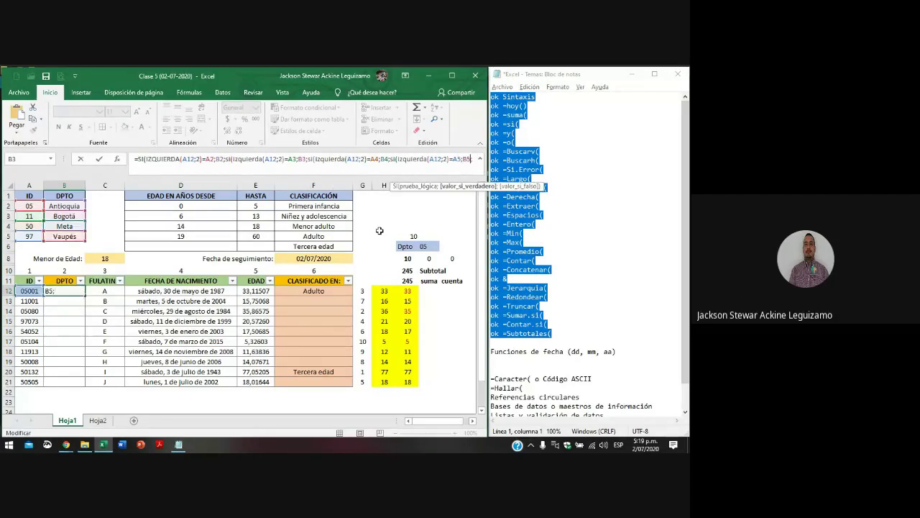
- Finish the nested SI formula in B12 with "No indentificado" as the final false value and close all four parentheses
key("Right")
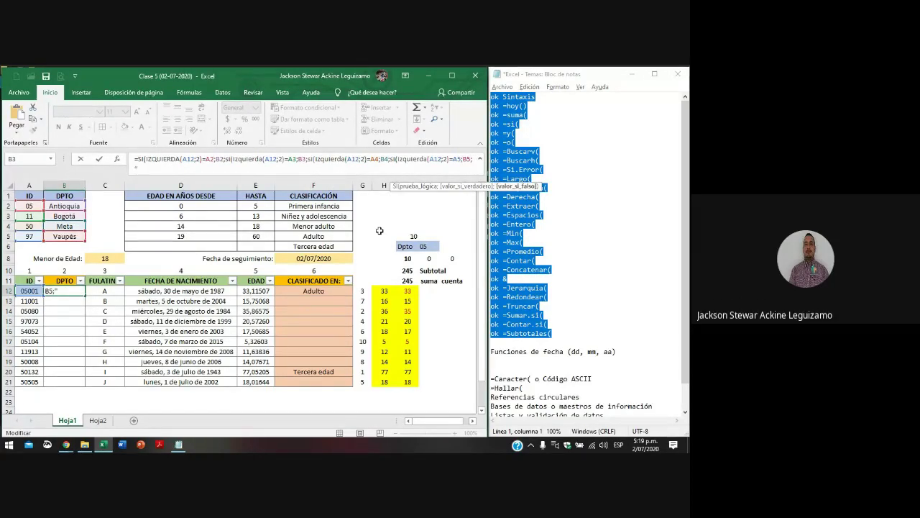
type("\"No indentificado\"))))")
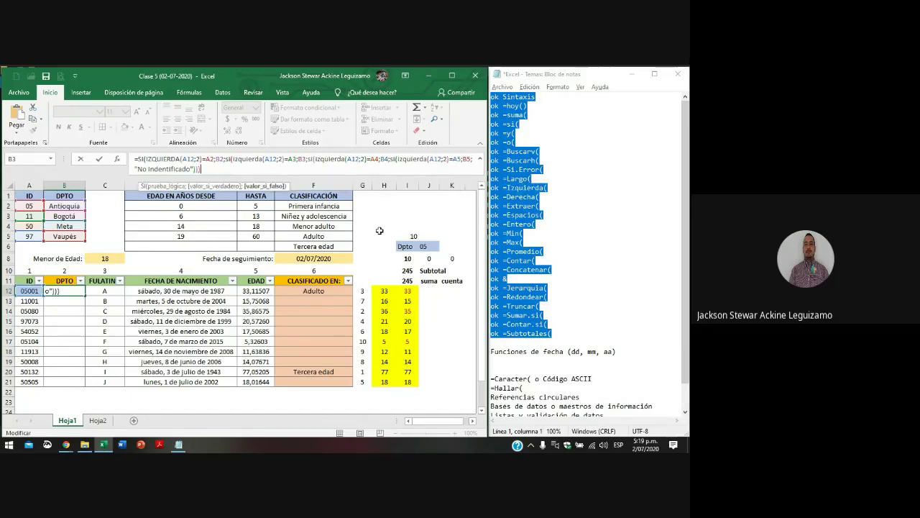
key("Return")
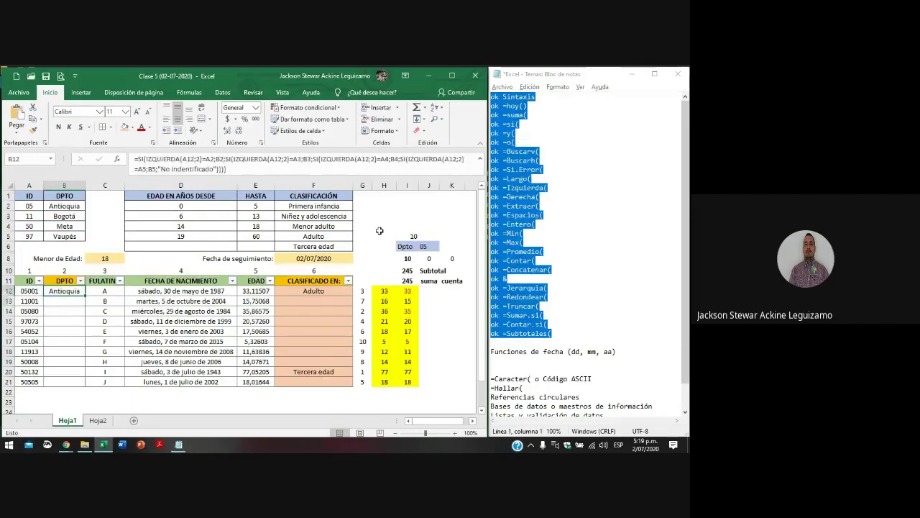
- Fill the B12 formula down through B21 and widen column B to fit its contents
left_click_drag(64, 291, 64, 351)
key("shift+Down")
key("shift+Down")
key("shift+Down")
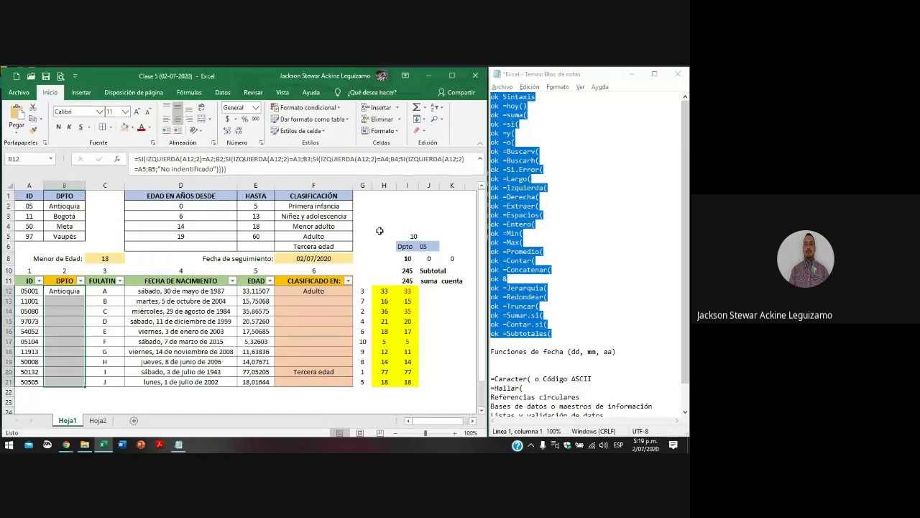
key("ctrl+d")
key("Up")
key("Down")
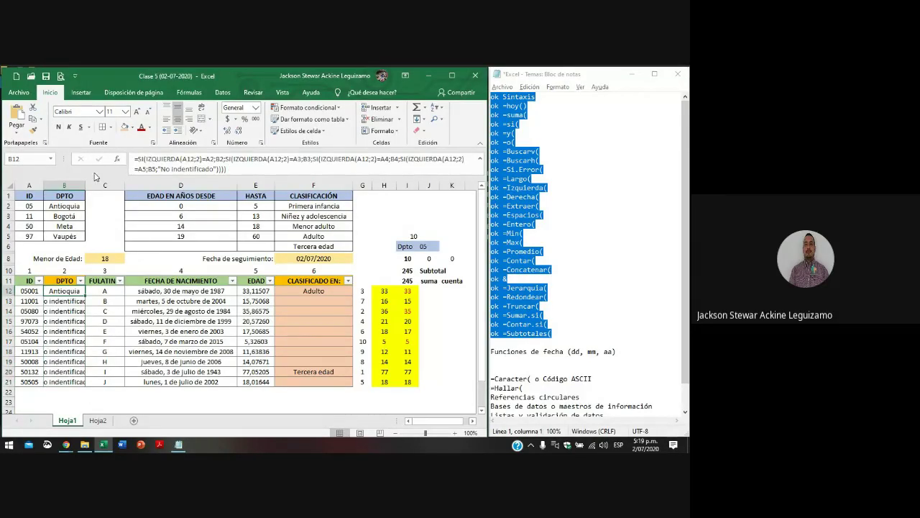
left_click_drag(92, 185, 93, 185)
double_click(93, 185)
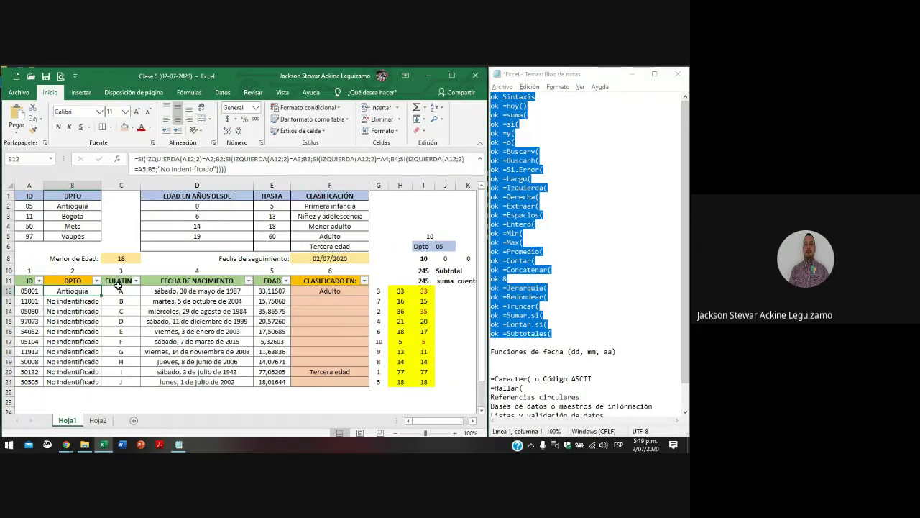
- Make the A2 and B2 references in the B12 formula absolute, as $A$2 and $B$2
left_click(205, 159)
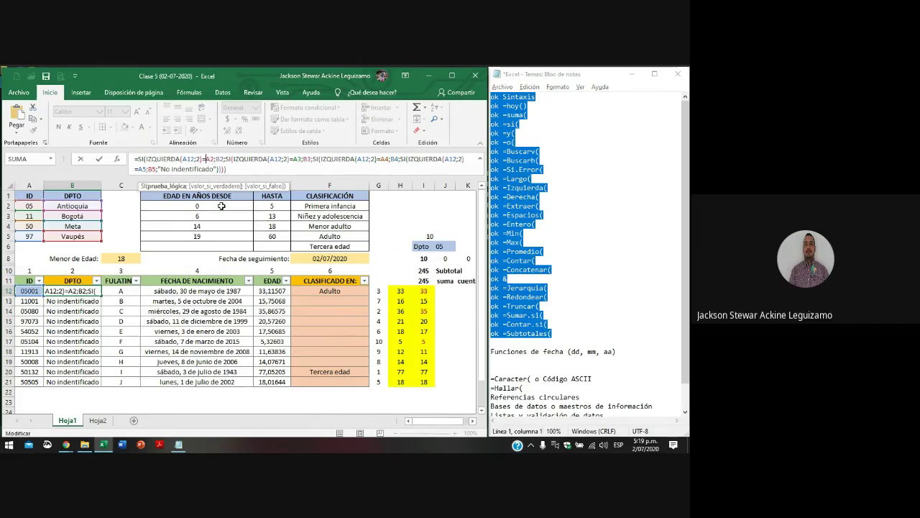
key("F4")
key("Right")
key("Right")
key("Right")
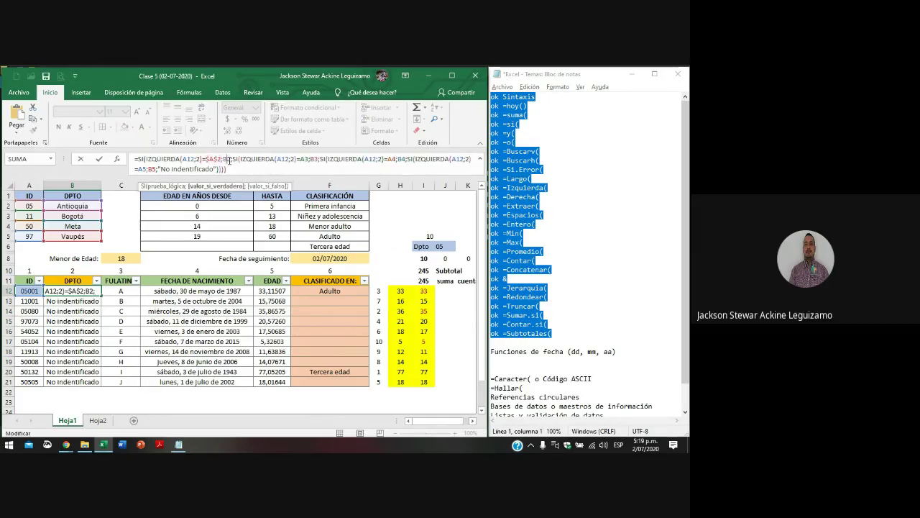
key("F4")
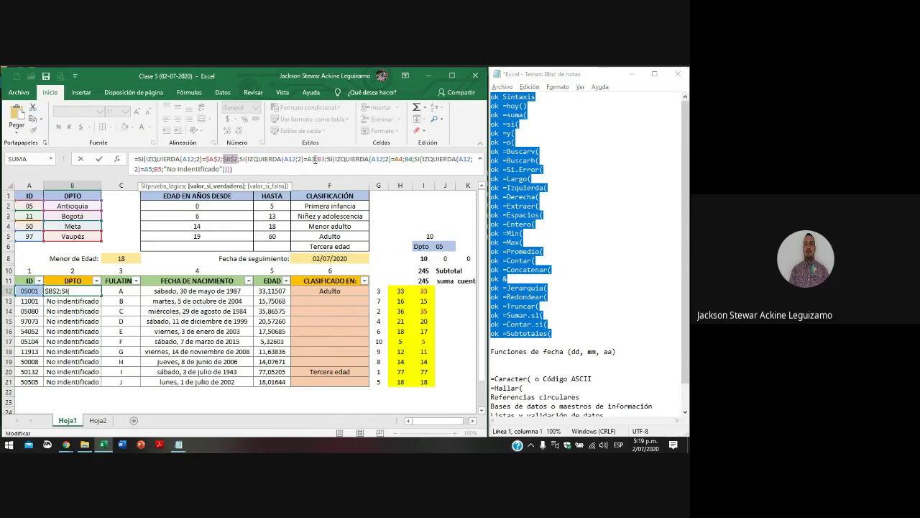
- Make the A3 and B3 references in the B12 formula absolute, as $A$3 and $B$3
left_click(314, 159)
key("F4")
key("Right")
key("Right")
key("Right")
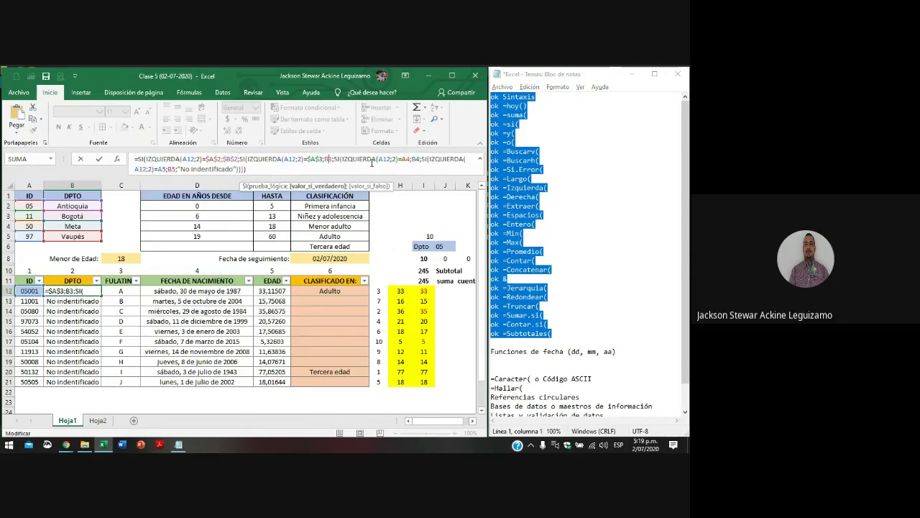
key("F4")
- Make the A4 and B4 references in the B12 formula absolute, as $A$4 and $B$4
left_click(419, 159)
key("F4")
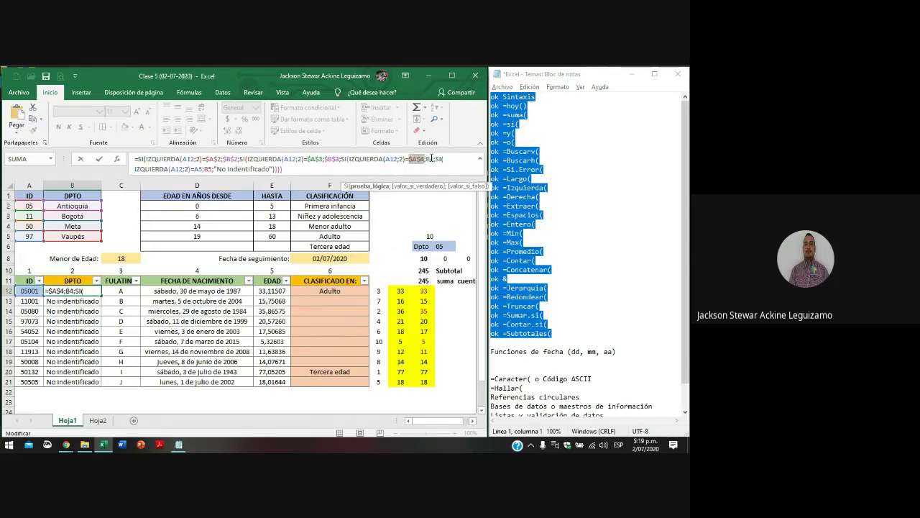
left_click(430, 159)
key("F4")
- Make the A5 and B5 references absolute, as $A$5 and $B$5, and commit the B12 formula
key("F4")
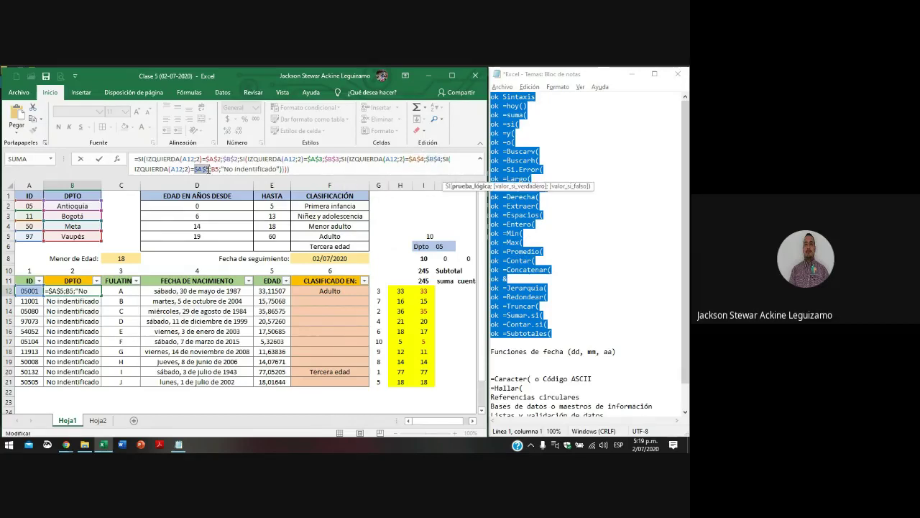
key("Right")
key("Right")
key("Right")
key("F4")
key("Return")
key("Up")
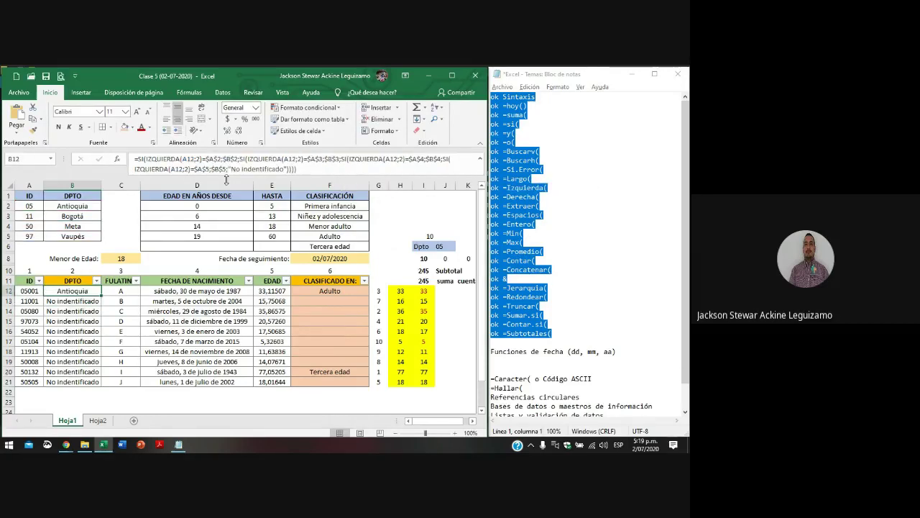
- Copy the corrected B12 formula with absolute references down to B21
key("ctrl+shift+Down")
key("ctrl+d")
key("Up")
key("Down")
key("Down")
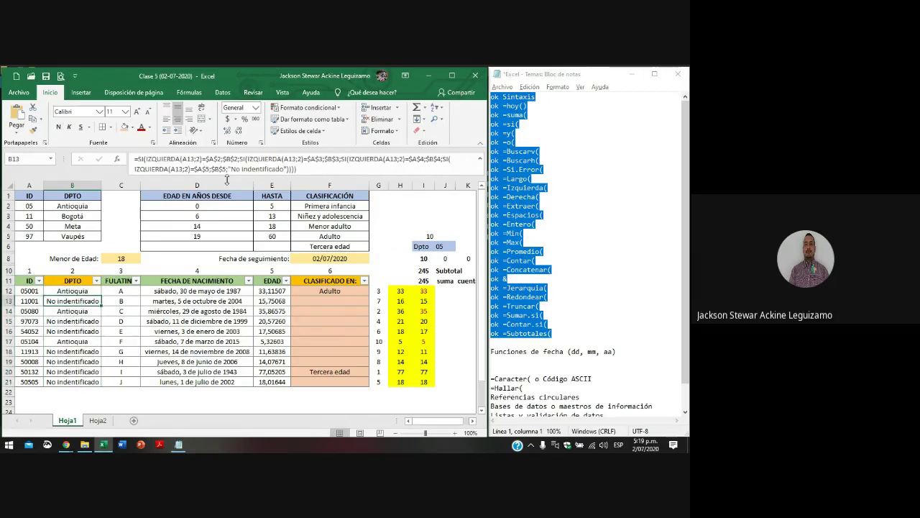
- Check the DPTO formulas in B12 to B16 and their references against the code table, including the code in A3
left_click(34, 217)
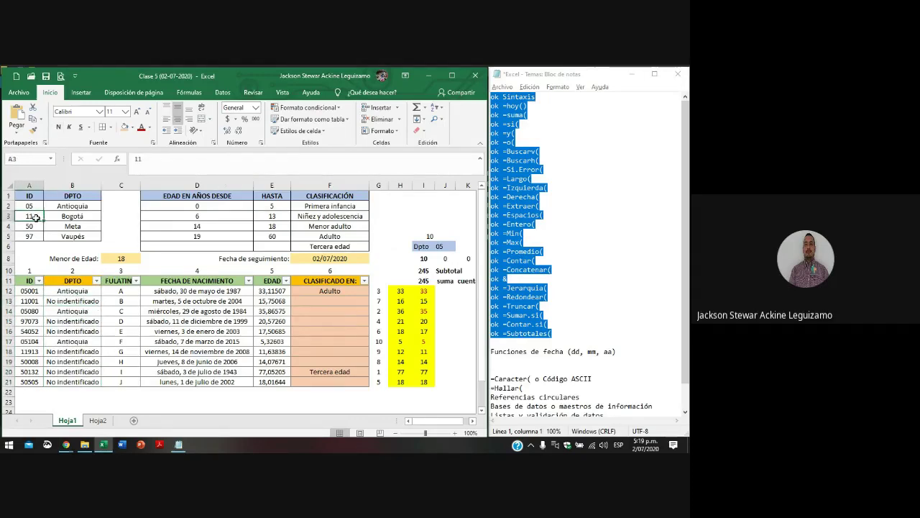
left_click(65, 292)
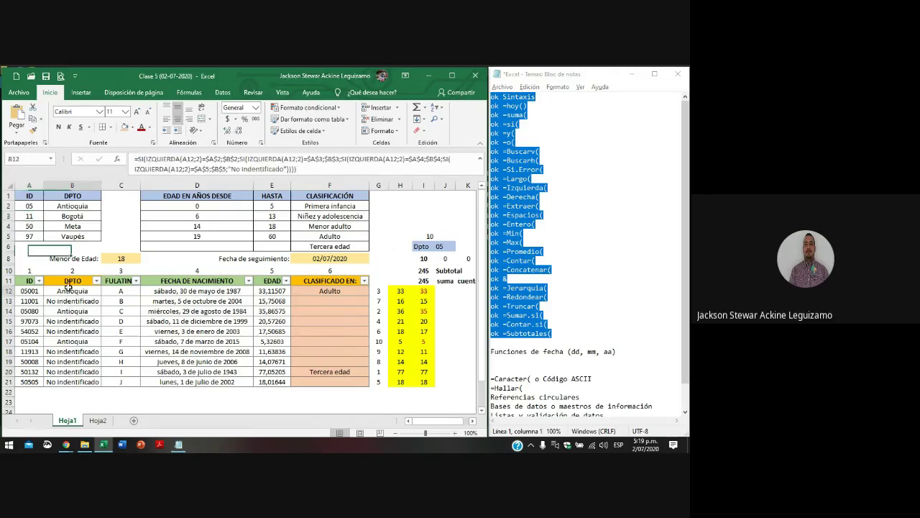
left_click(229, 169)
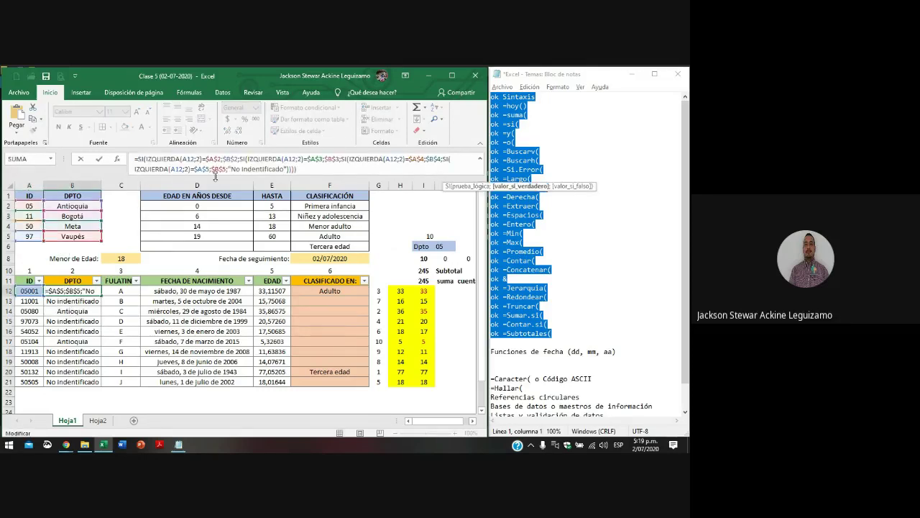
key("Return")
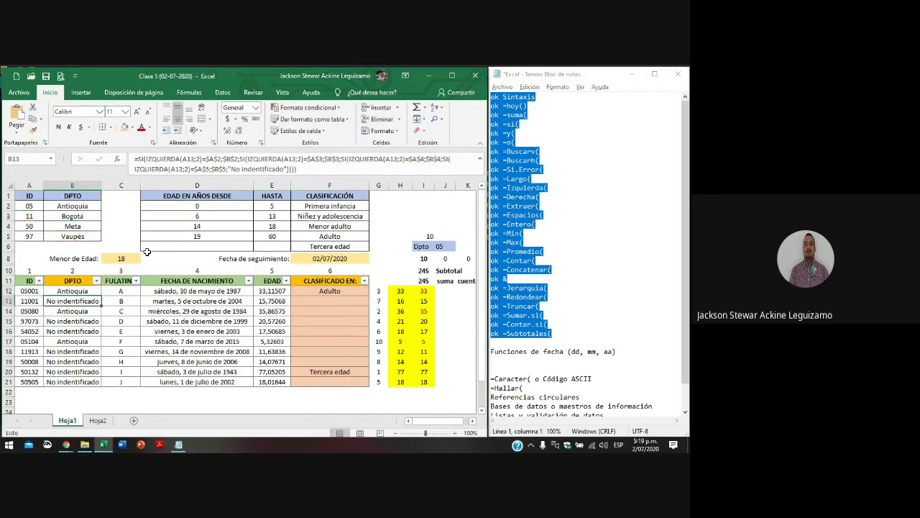
key("F2")
key("Return")
key("F2")
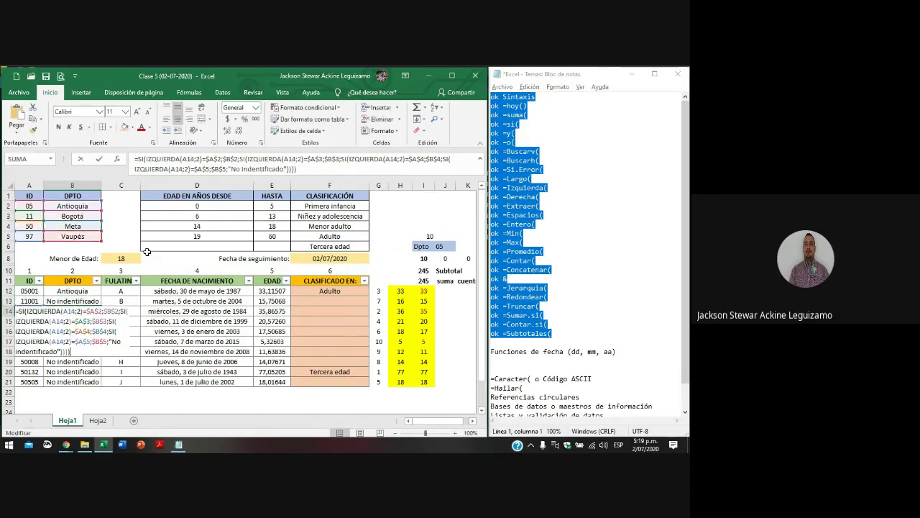
key("Return")
key("F2")
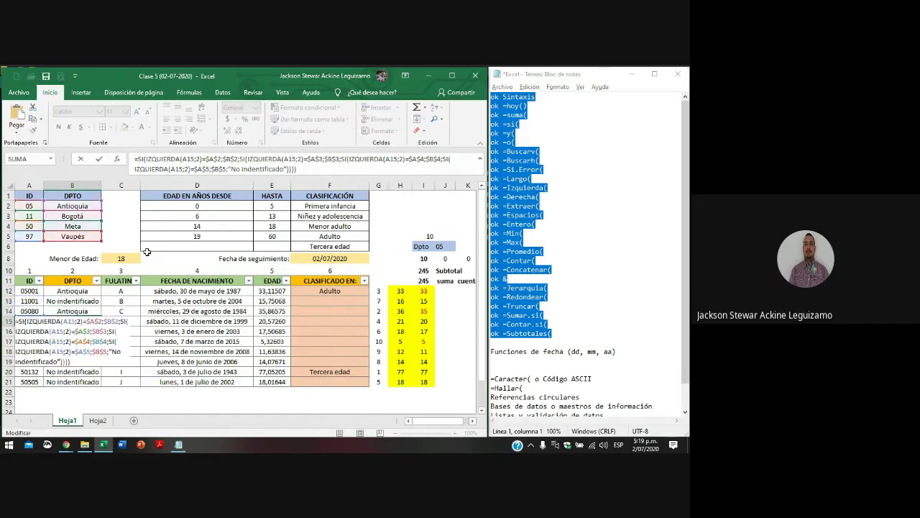
key("Return")
key("F2")
key("Return")
key("Up")
key("Up")
key("Up")
key("Up")
key("Up")
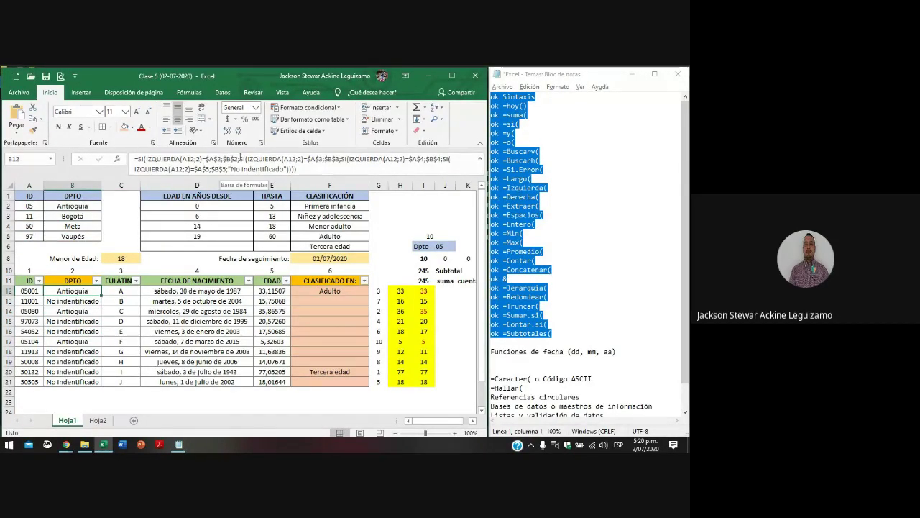
left_click(238, 159)
key("Escape")
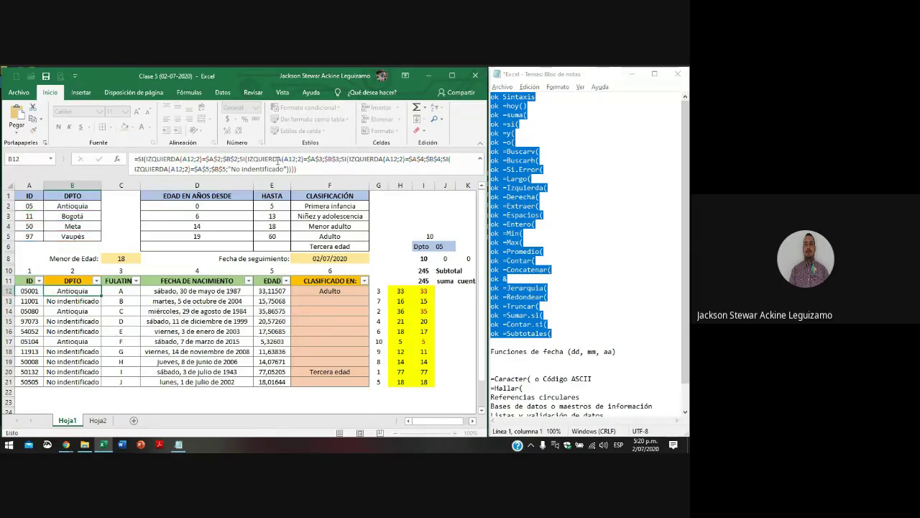
left_click(305, 159)
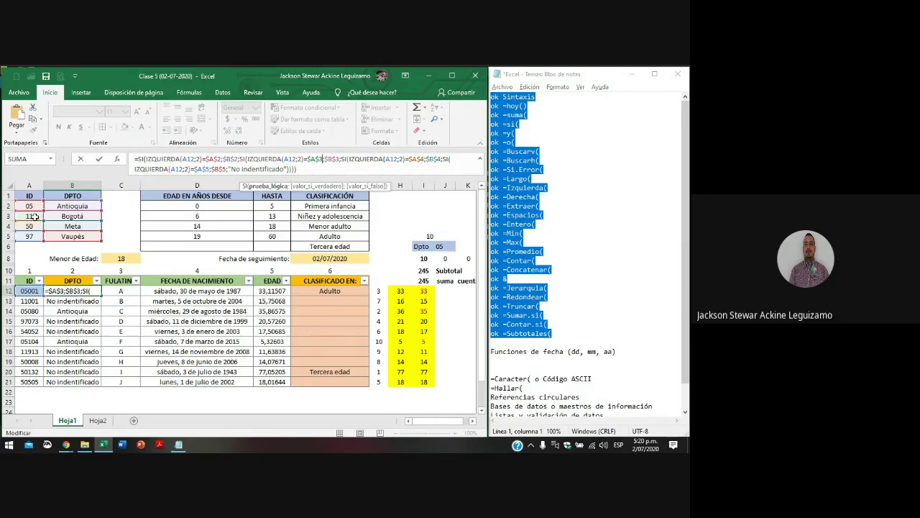
key("Return")
- Format the ID codes in A2:A5 with the Texto number category
left_click_drag(29, 206, 38, 235)
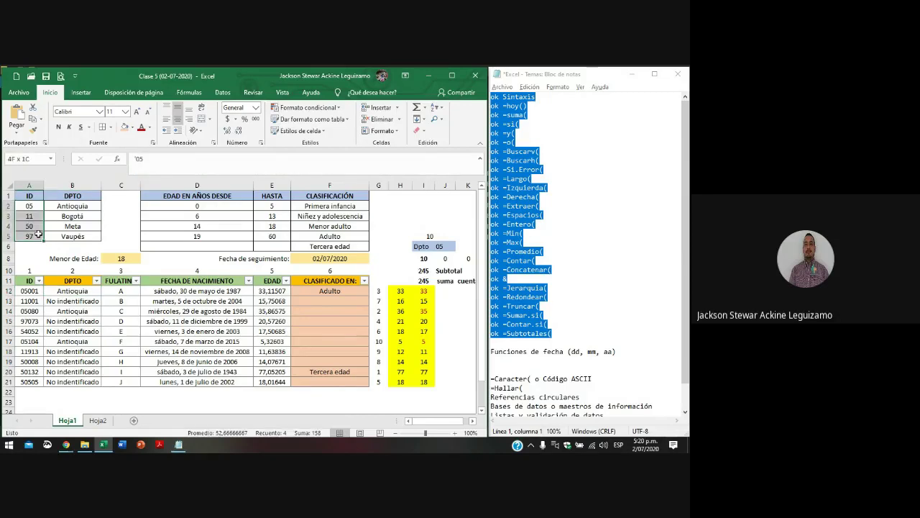
key("ctrl+1")
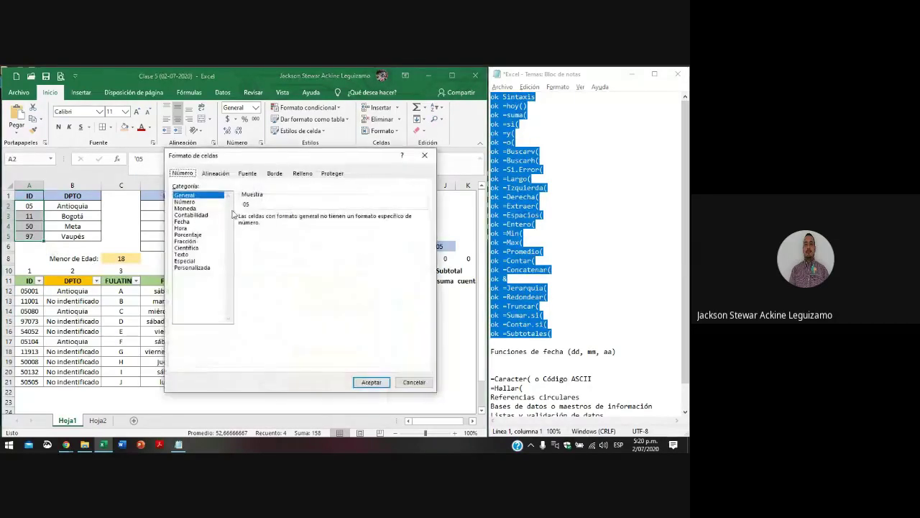
left_click(191, 254)
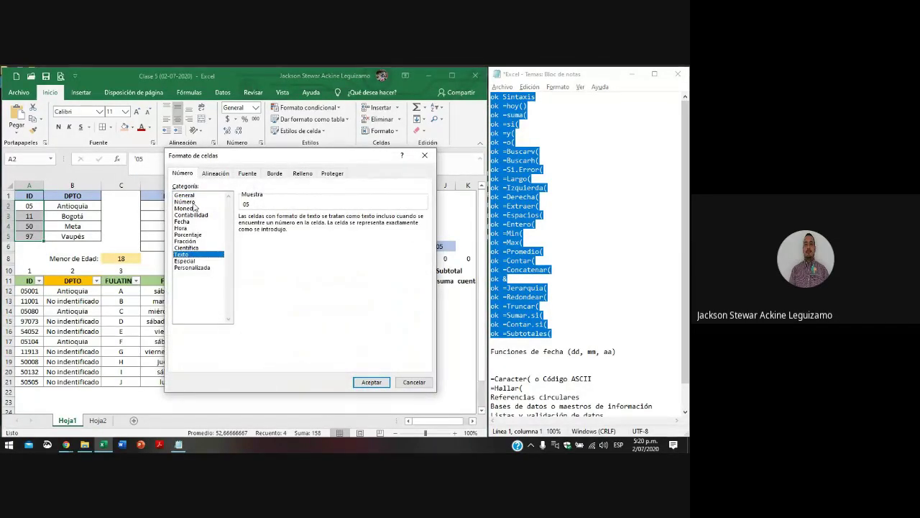
left_click(371, 382)
key("Down")
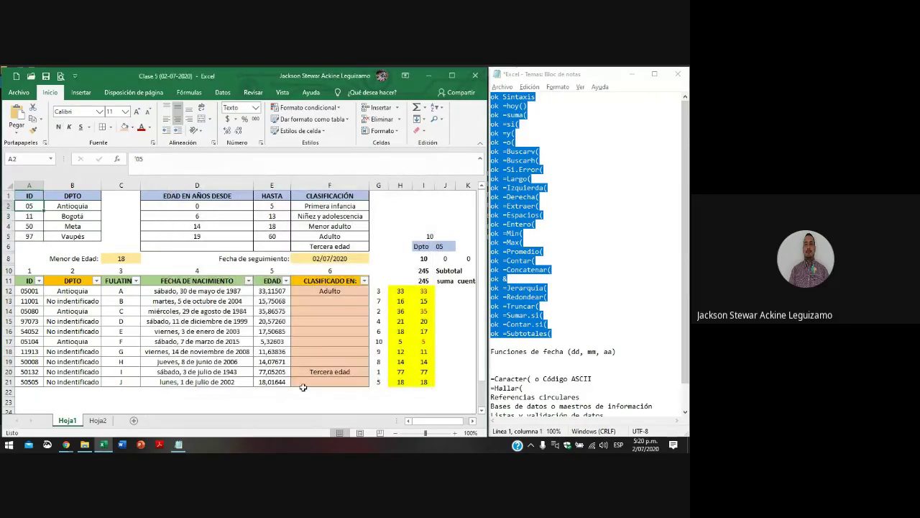
- Re-enter the existing codes in A3, A4 and A5 so that they are stored as text
key("F2")
key("Return")
key("F2")
key("Return")
key("F2")
key("Return")
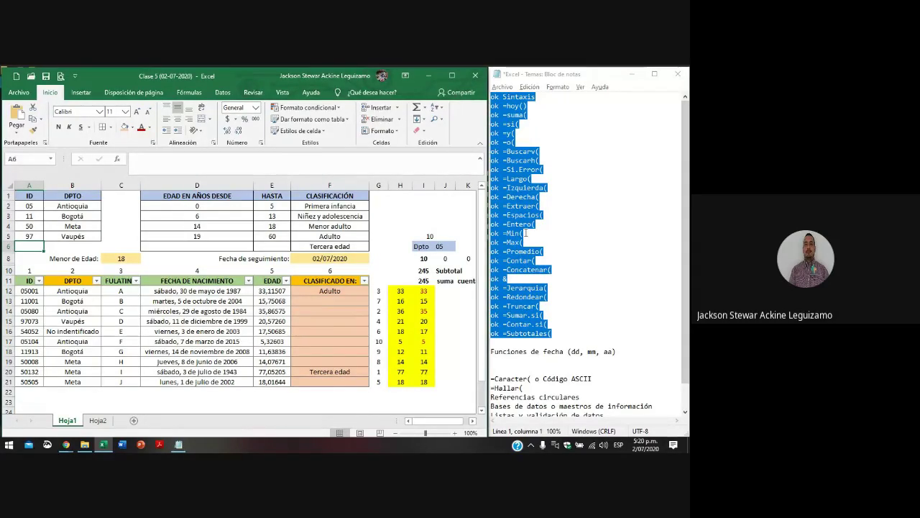
- Highlight the =Entero( line in the Notepad topic list and compare the ID codes in A2:A5 with those in A12:A21
left_click_drag(537, 225, 484, 222)
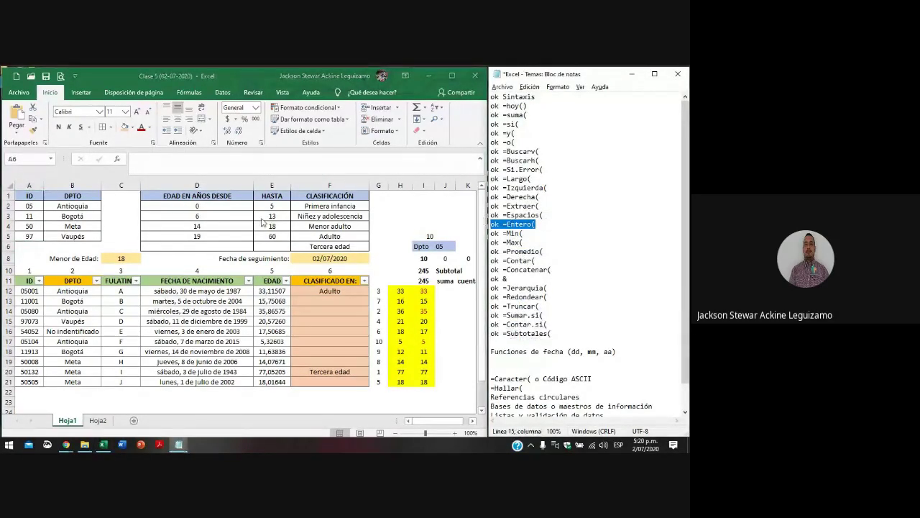
left_click_drag(28, 206, 29, 236)
left_click_drag(29, 291, 31, 382)
left_click_drag(29, 206, 29, 236)
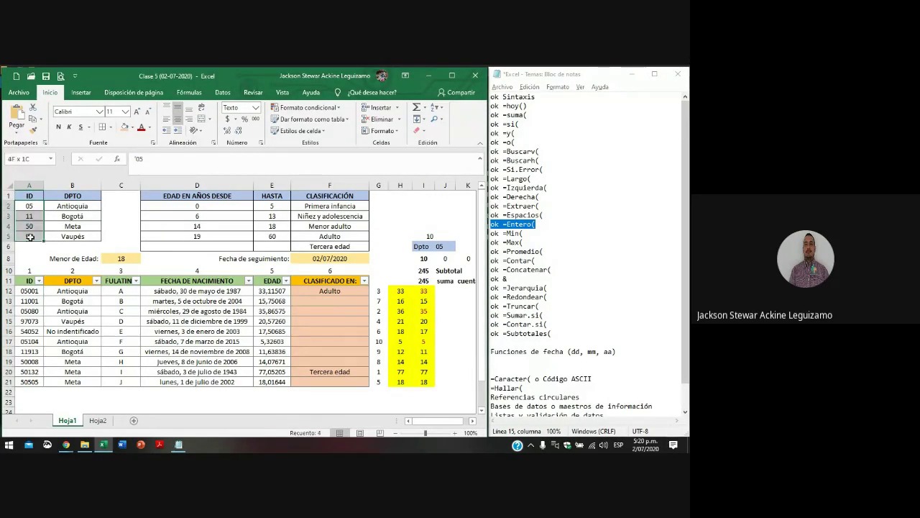
left_click_drag(29, 291, 31, 382)
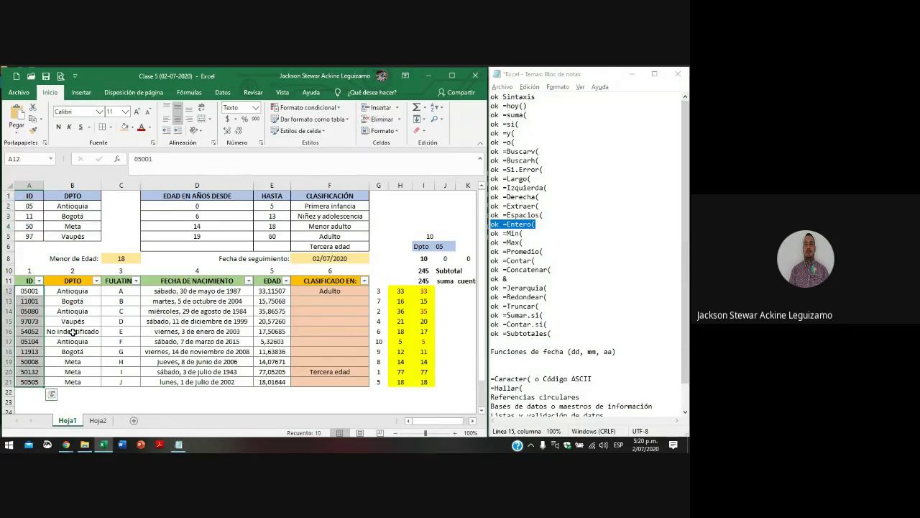
- Widen column B slightly and change the ID code in A16 to 50052
left_click(73, 332)
left_click_drag(100, 186, 103, 186)
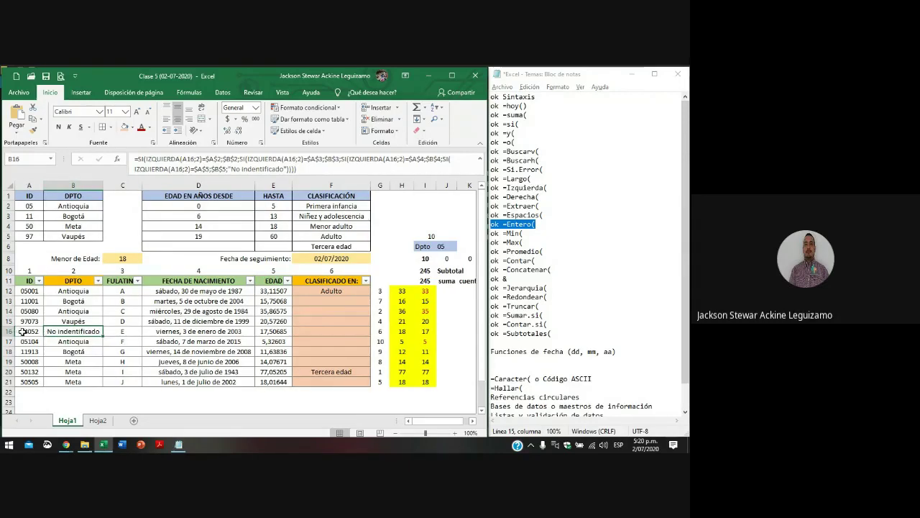
left_click(23, 332)
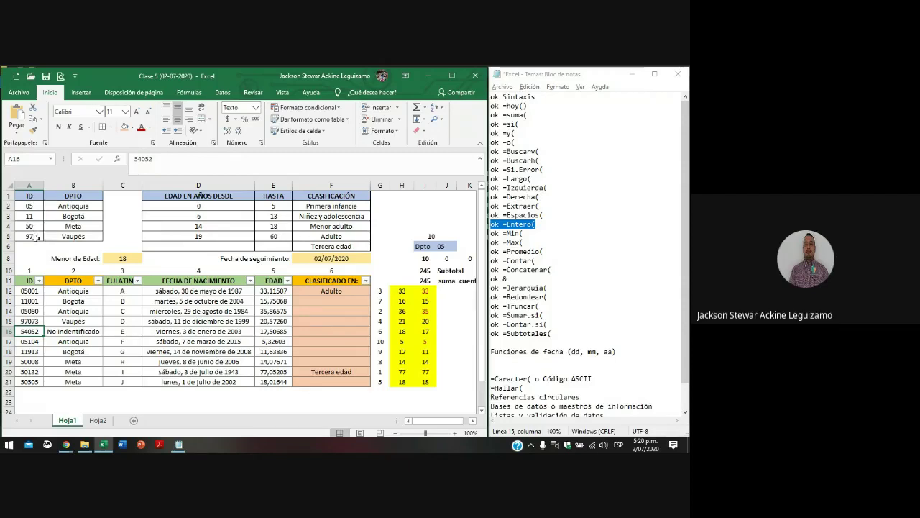
double_click(24, 331)
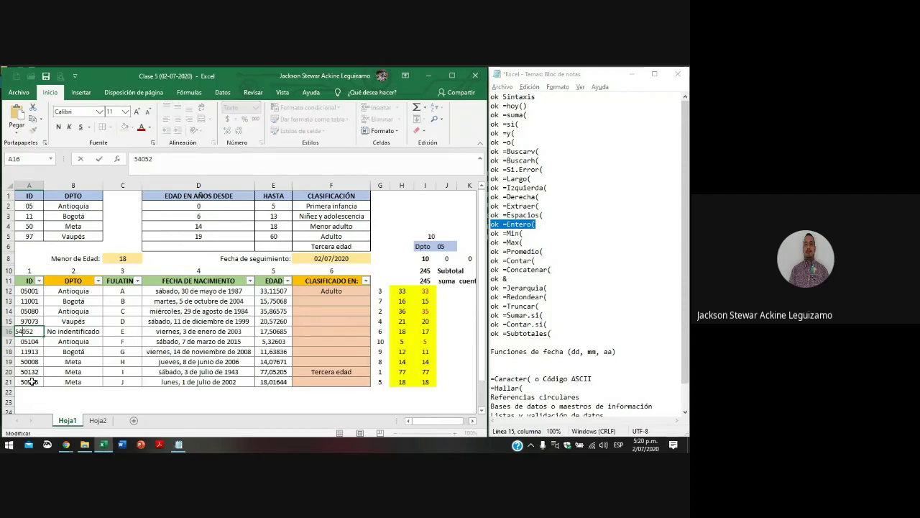
key("BackSpace")
type("01")
key("BackSpace")
key("Tab")
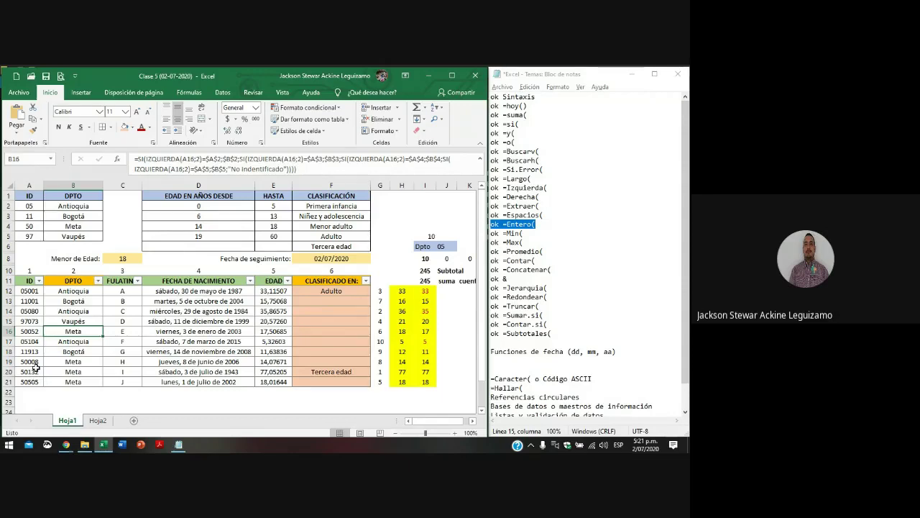
- Apply a light gold theme fill to the DPTO cells B12:B21
left_click_drag(71, 291, 81, 382)
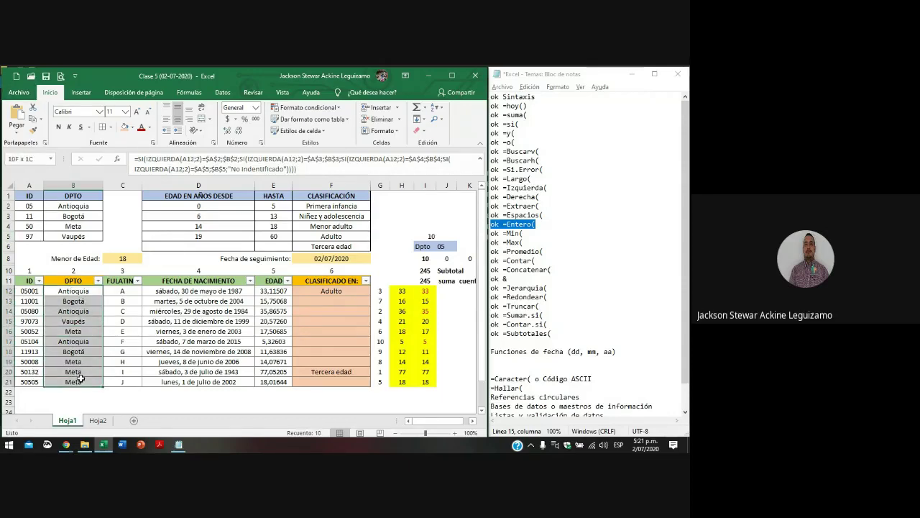
left_click(133, 127)
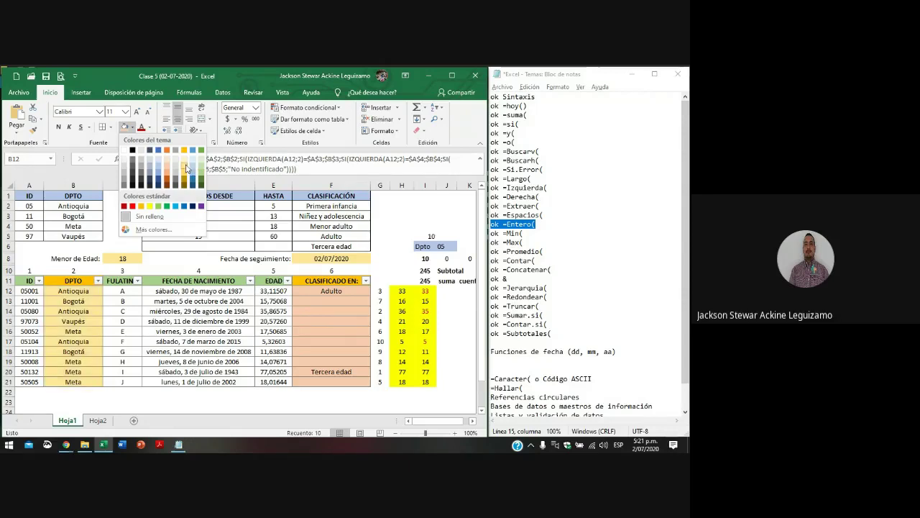
left_click(187, 170)
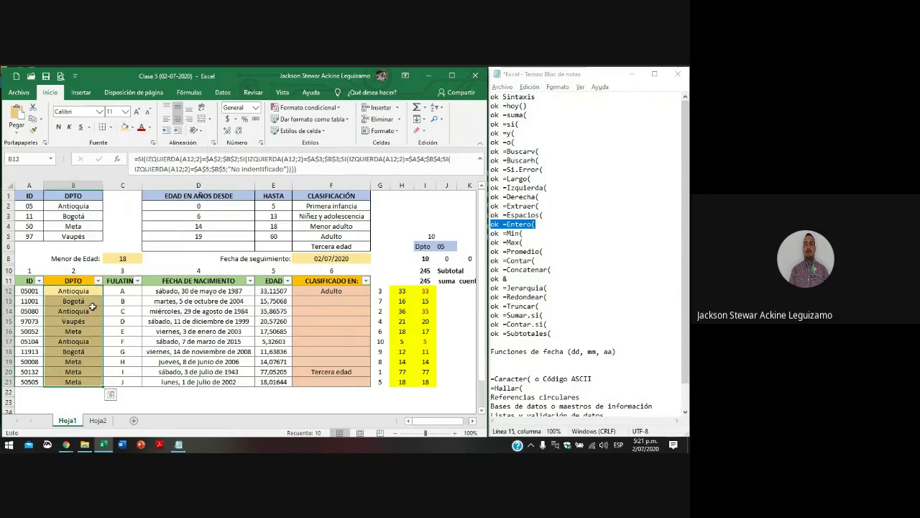
- Enter the text buscarv( in B23 below the DPTO column and give the cell a yellow fill
left_click(74, 292)
left_click(516, 188)
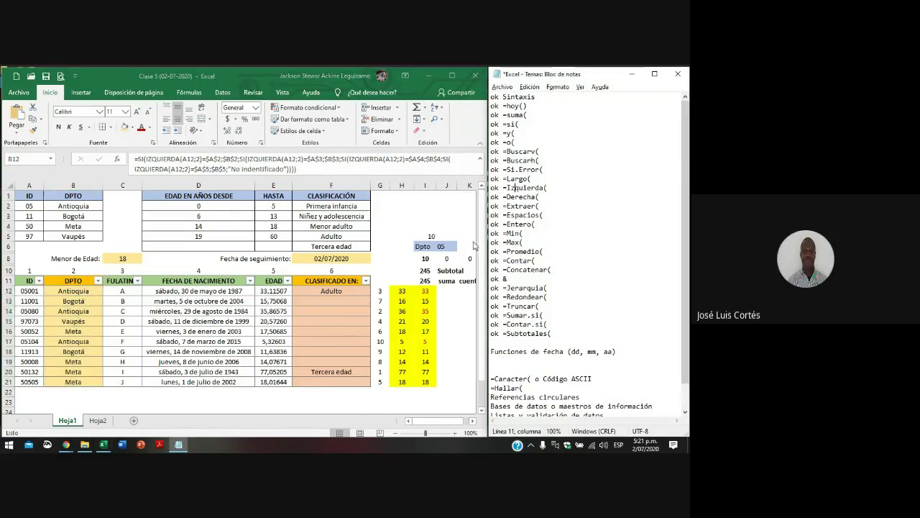
left_click(84, 291)
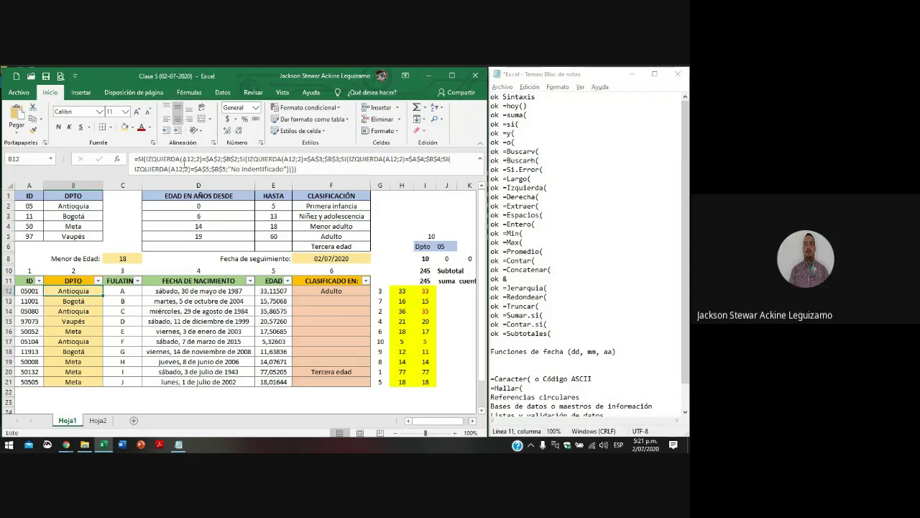
left_click(73, 403)
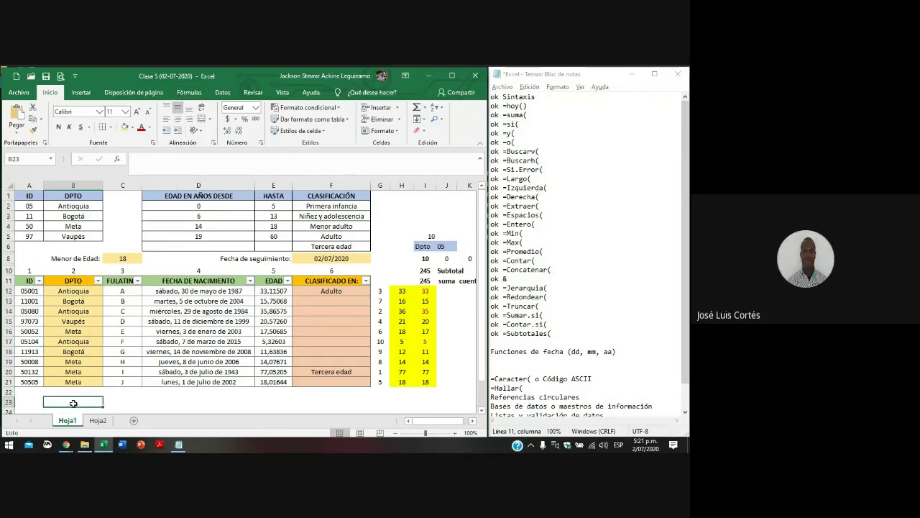
type("buscarv(")
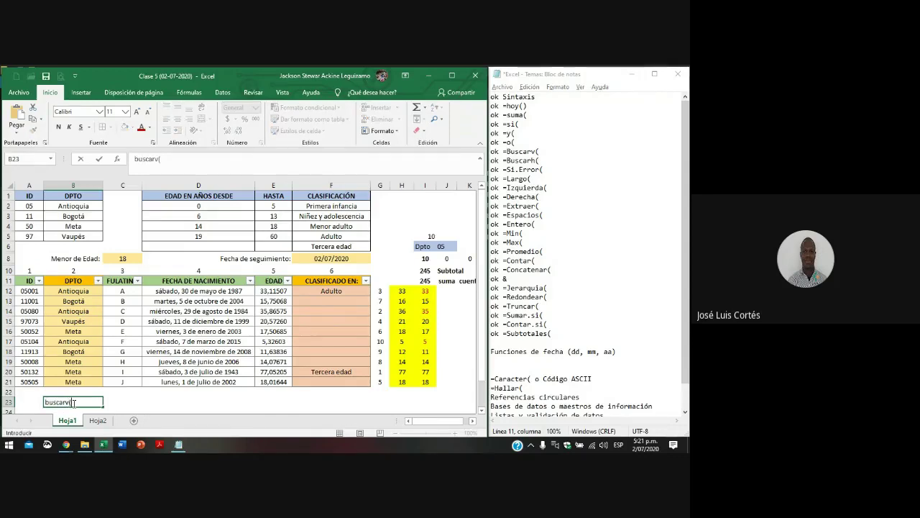
key("Return")
key("Up")
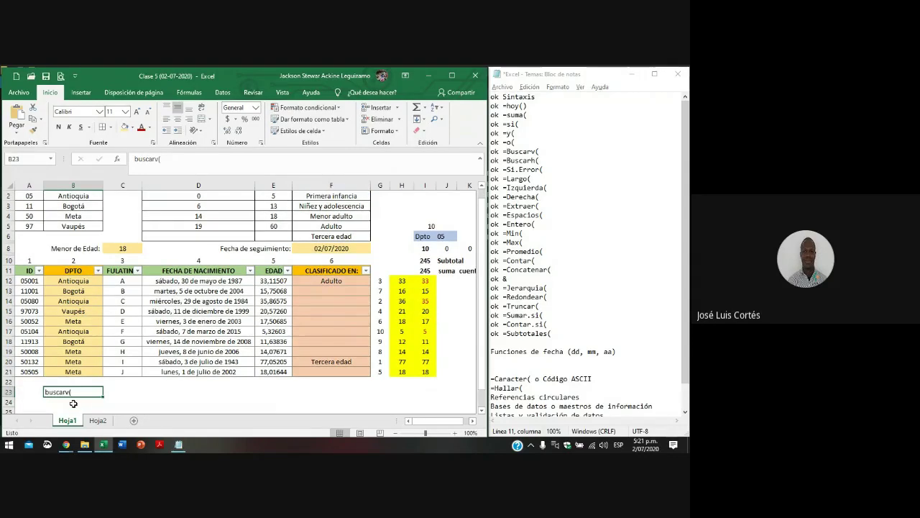
left_click(134, 127)
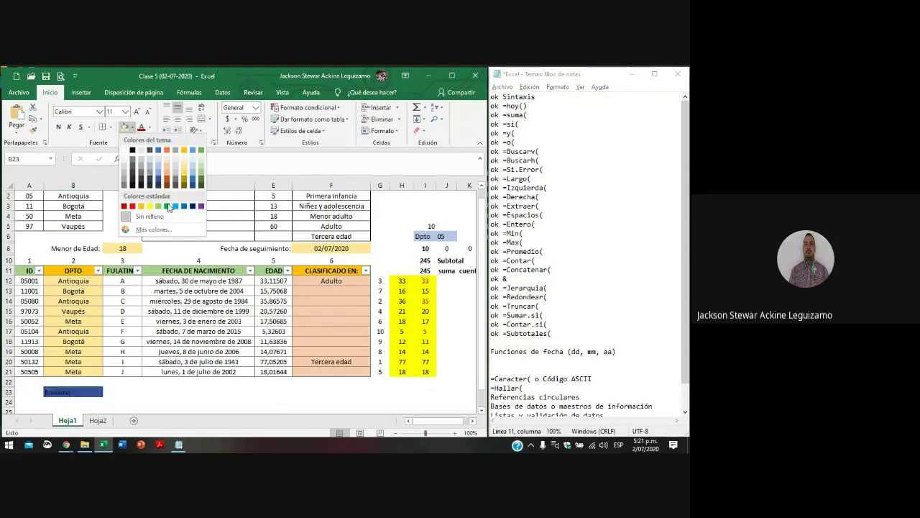
left_click(160, 180)
scroll(127, 295, "up", 1)
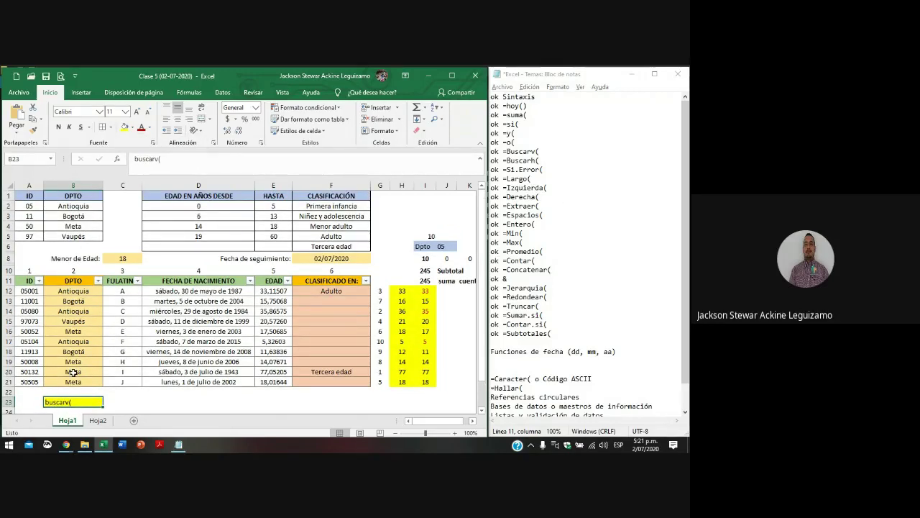
- Compare the DPTO cells B12:B21 and their formula with the CLASIFICADO EN cells F12:F21 and the buscarv( note in B23
left_click_drag(343, 294, 344, 384)
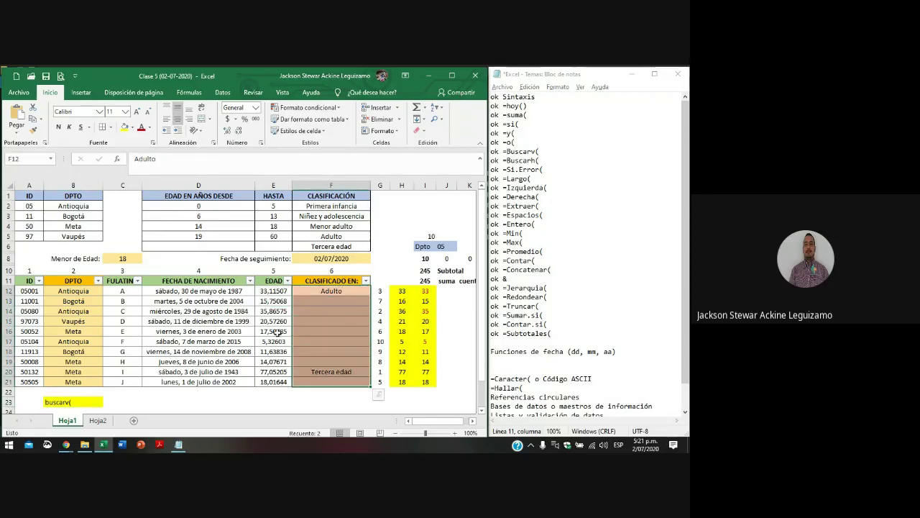
left_click(81, 403)
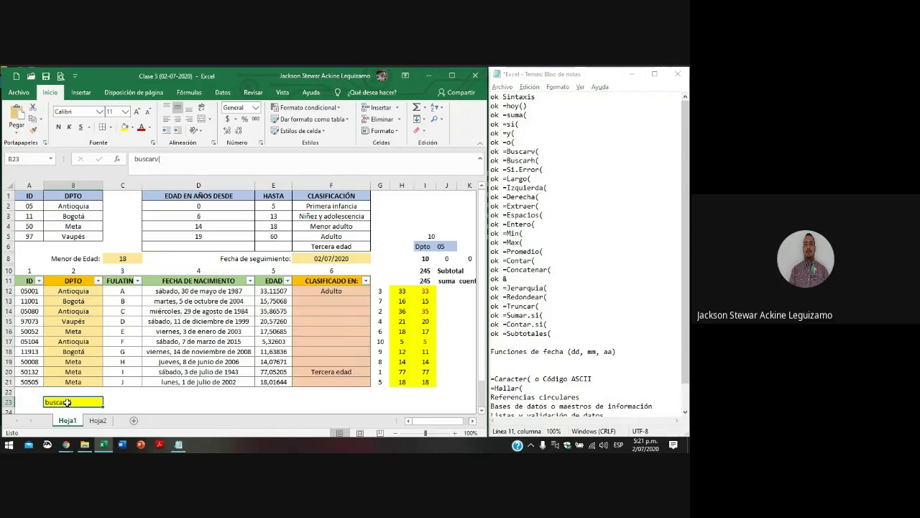
left_click_drag(72, 291, 73, 381)
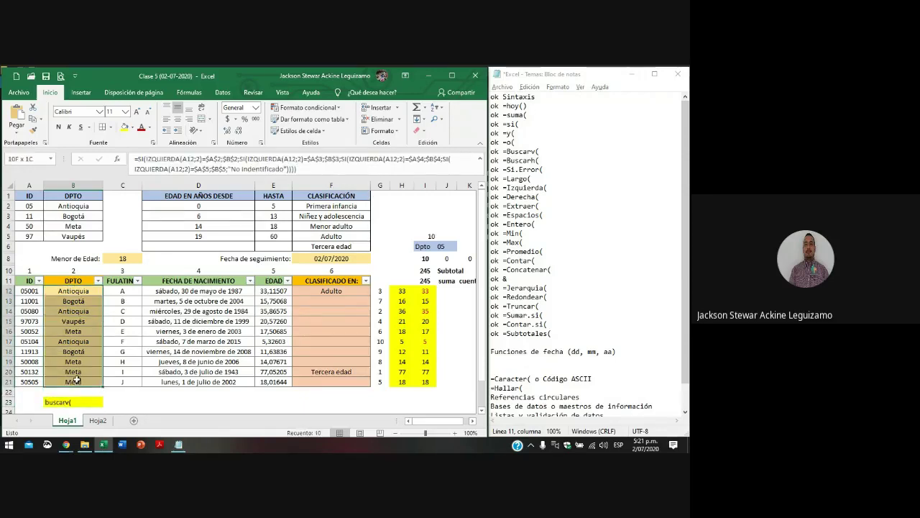
left_click(80, 402)
left_click_drag(334, 290, 334, 381)
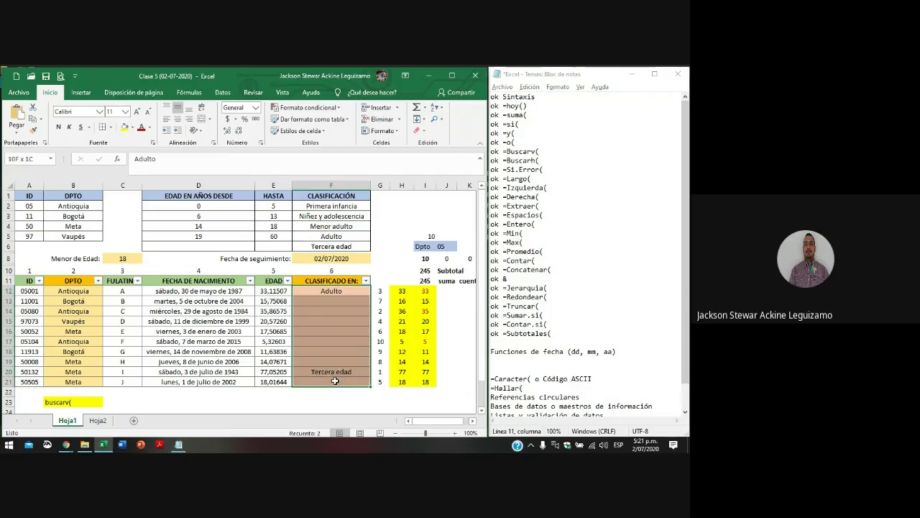
left_click(63, 402)
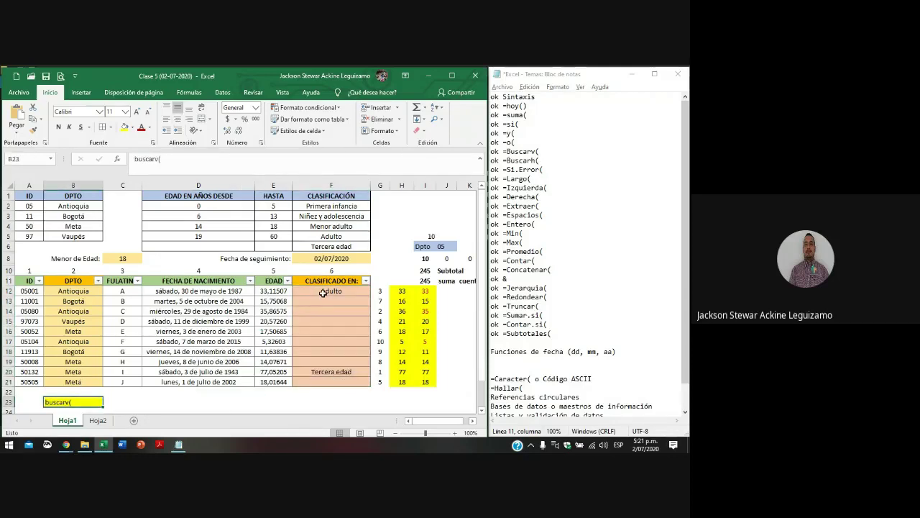
left_click(81, 291)
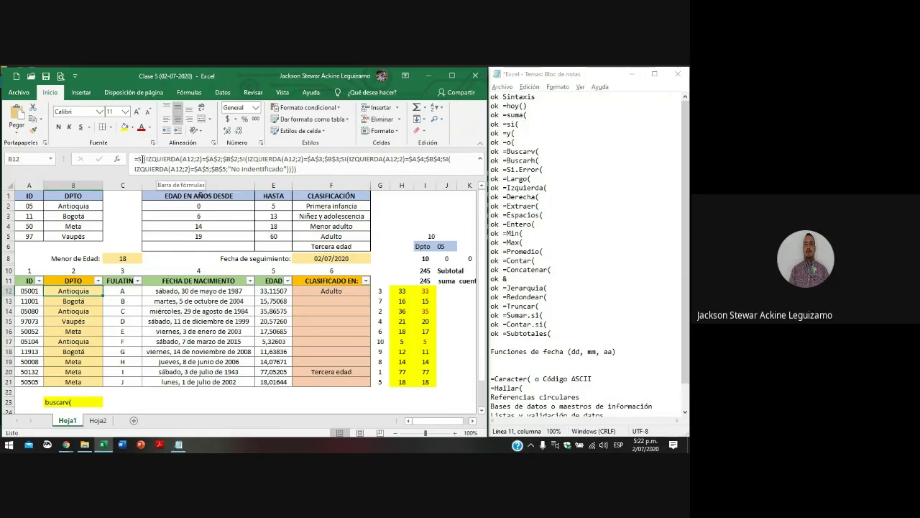
left_click(69, 402)
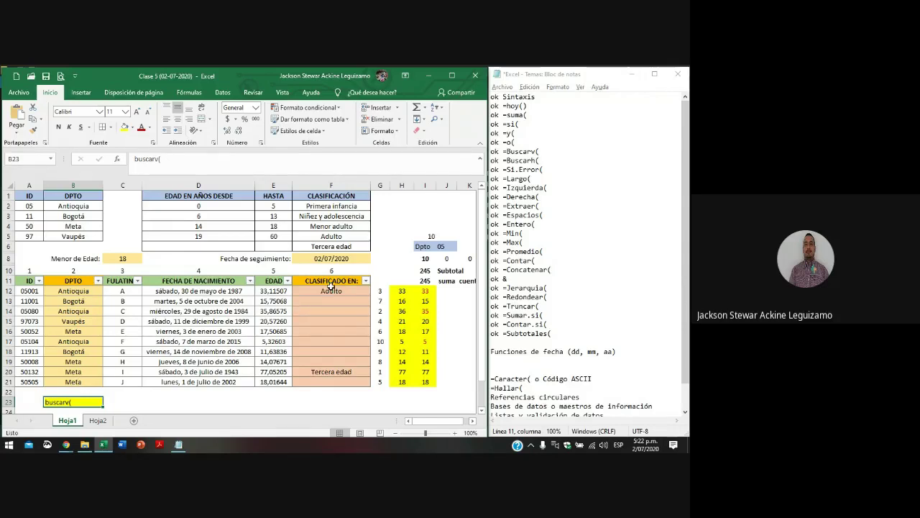
left_click_drag(331, 288, 325, 384)
left_click_drag(72, 290, 76, 385)
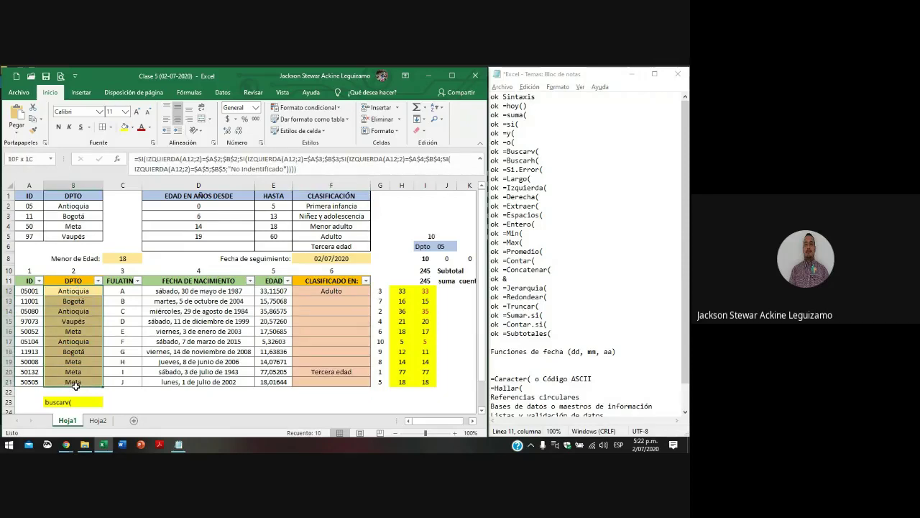
left_click_drag(345, 290, 345, 383)
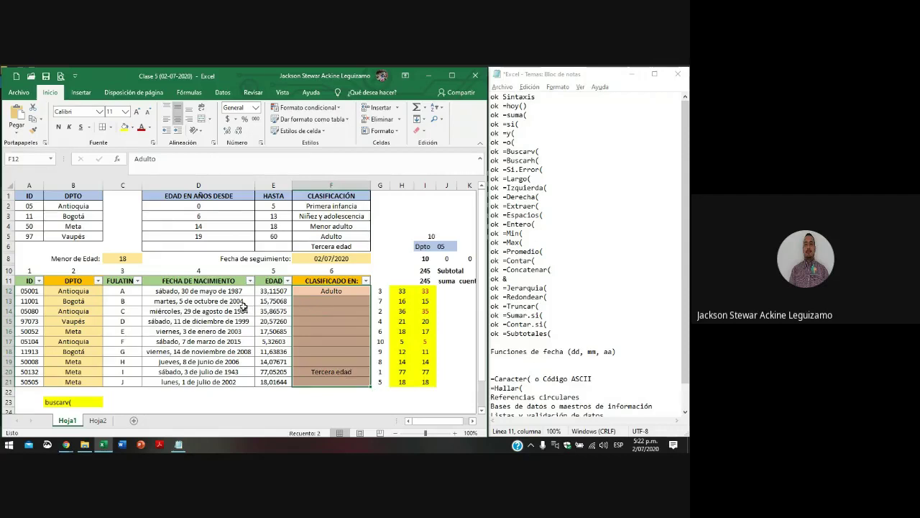
- In the Notepad topic list, mark the Funciones de fecha (dd, mm, aa) line with "ok =" and remove the blank line above it
left_click(244, 311)
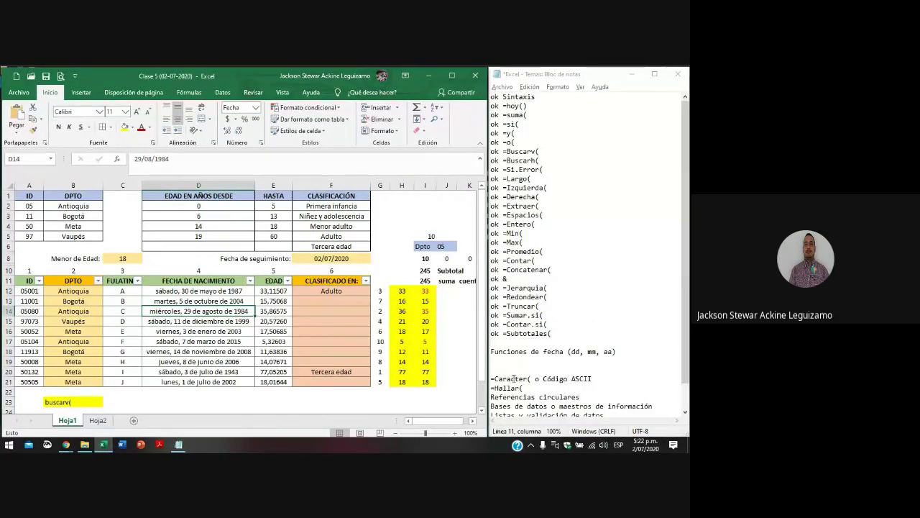
left_click(492, 350)
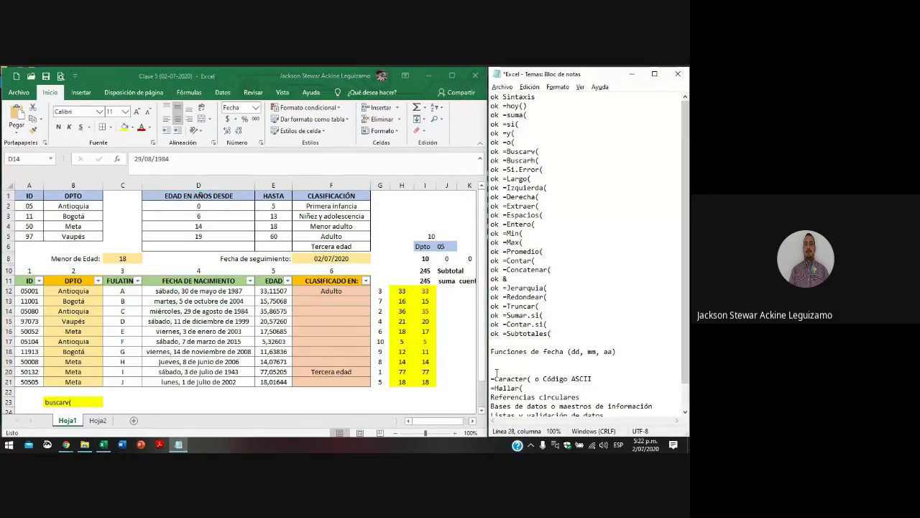
key("BackSpace")
type("ok =")
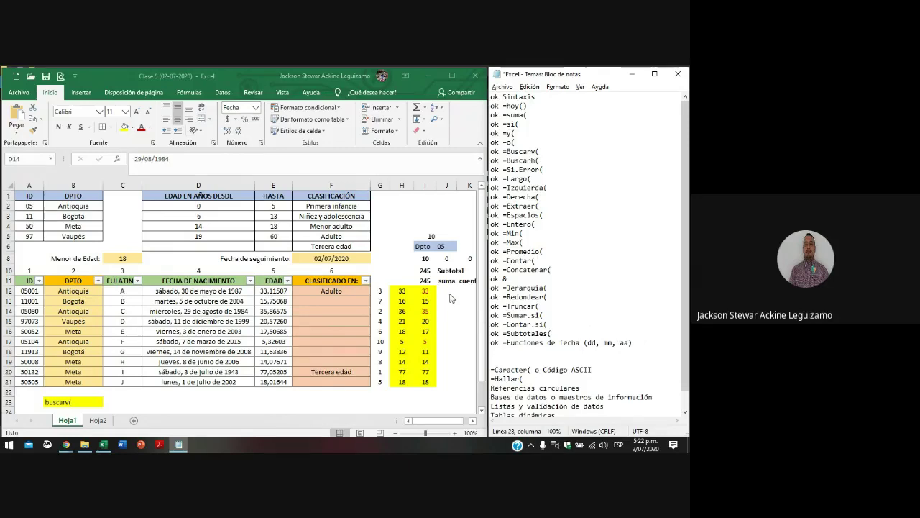
- Switch back to Excel, maximize its window and enter =DIA(D12) in J12 to extract the day of the birth date
left_click(222, 292)
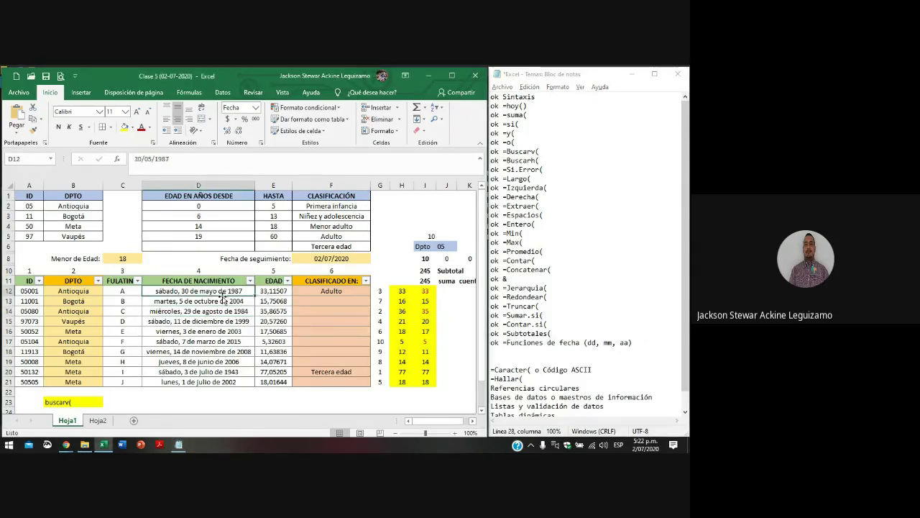
left_click(455, 292)
left_click(458, 75)
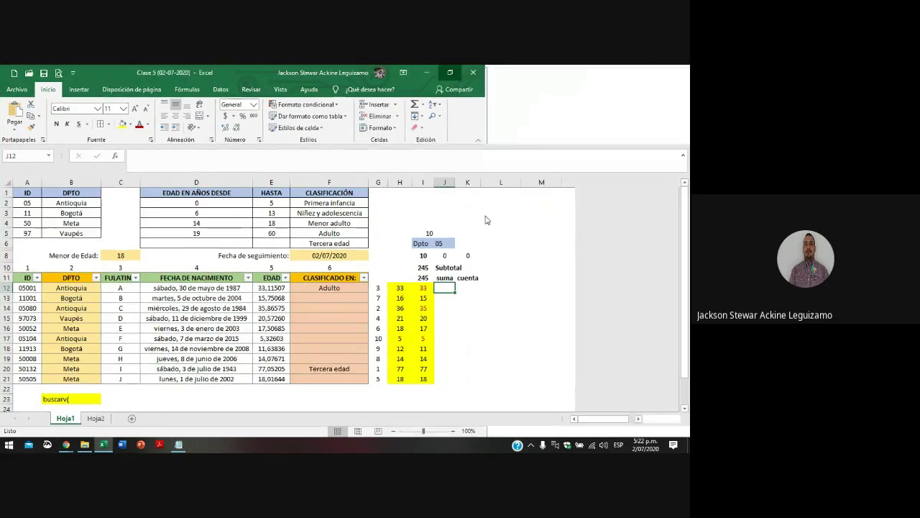
type("=")
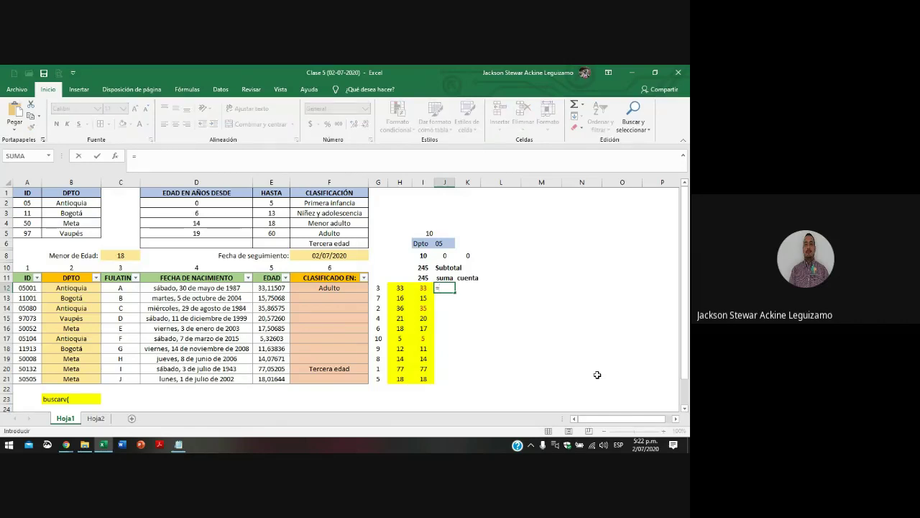
type("dia(")
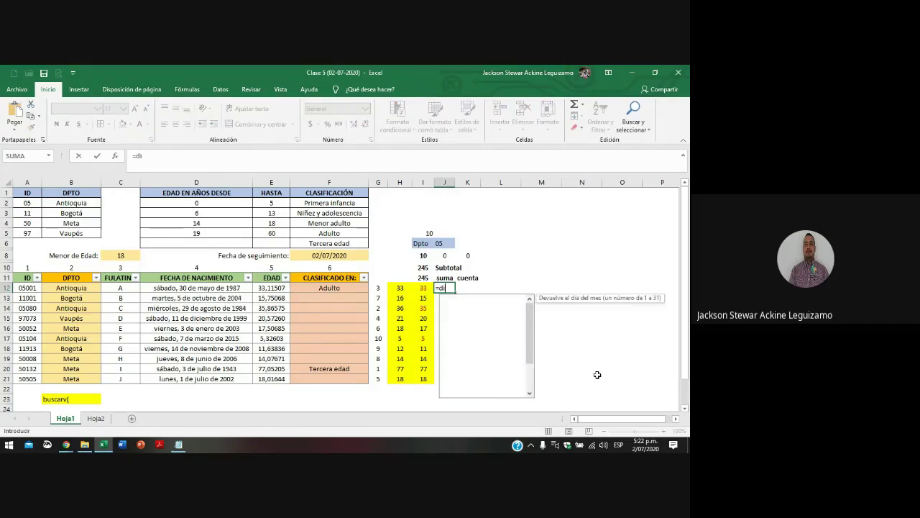
key("Left")
key("Left")
key("Left")
key("Left")
key("Left")
key("Left")
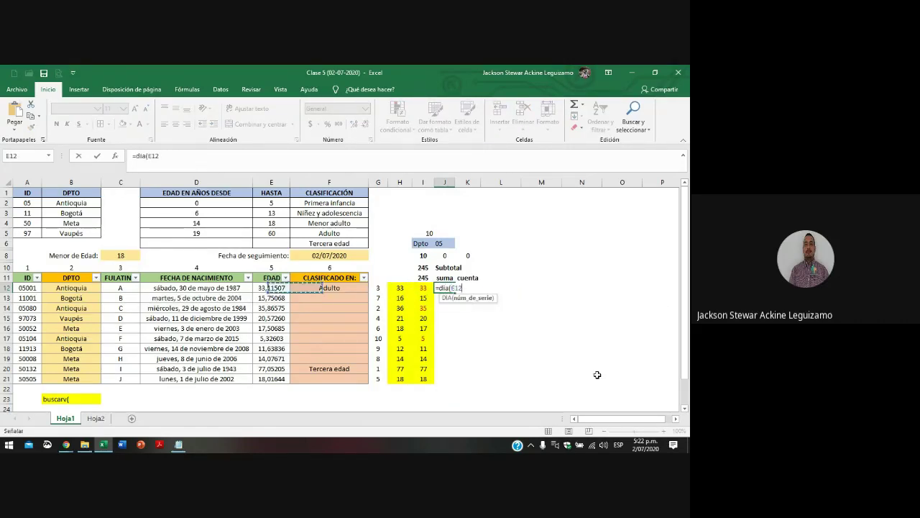
key("Return")
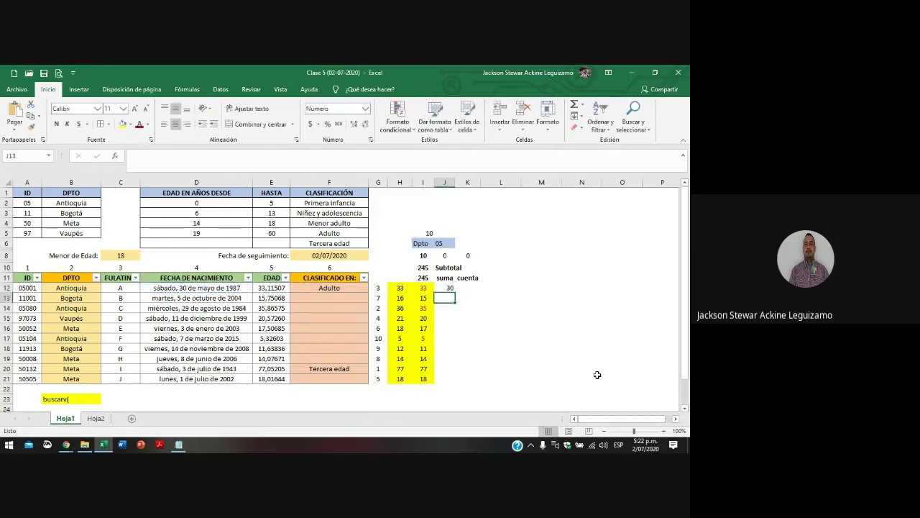
- Enter =MES(D12) in K12 to extract the month of the birth date
key("Up")
key("Up")
key("Right")
key("Down")
type("=mes(")
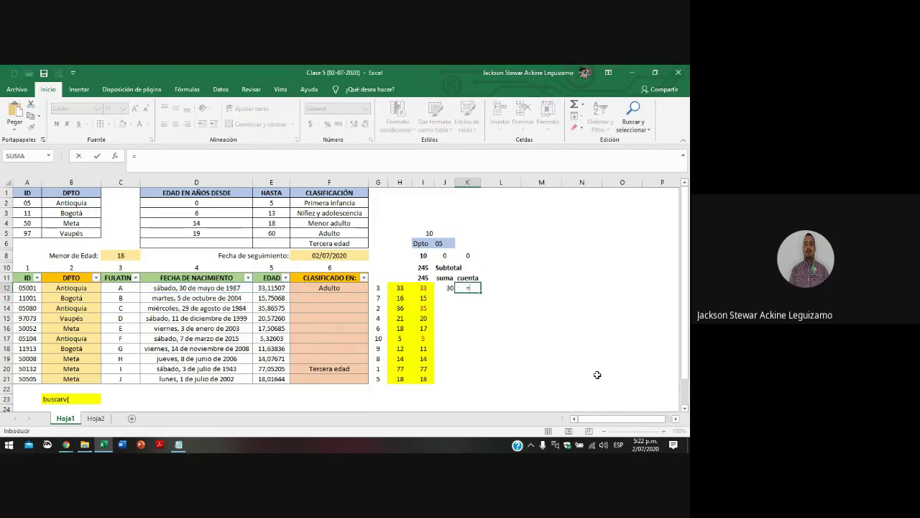
key("Left")
key("Left")
key("Left")
key("Left")
key("Left")
key("Left")
key("Left")
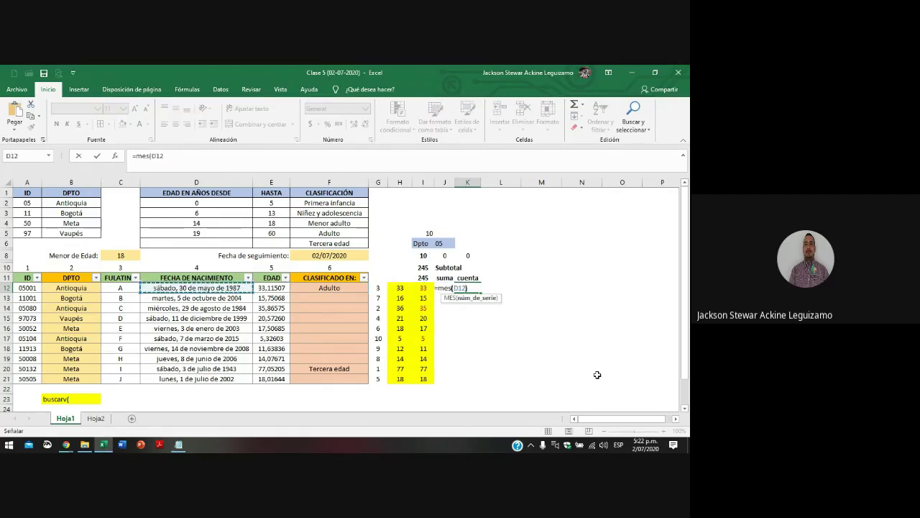
key("Tab")
- Enter =AÑO(D12) in L12 to extract the year of the birth date
type("=año(")
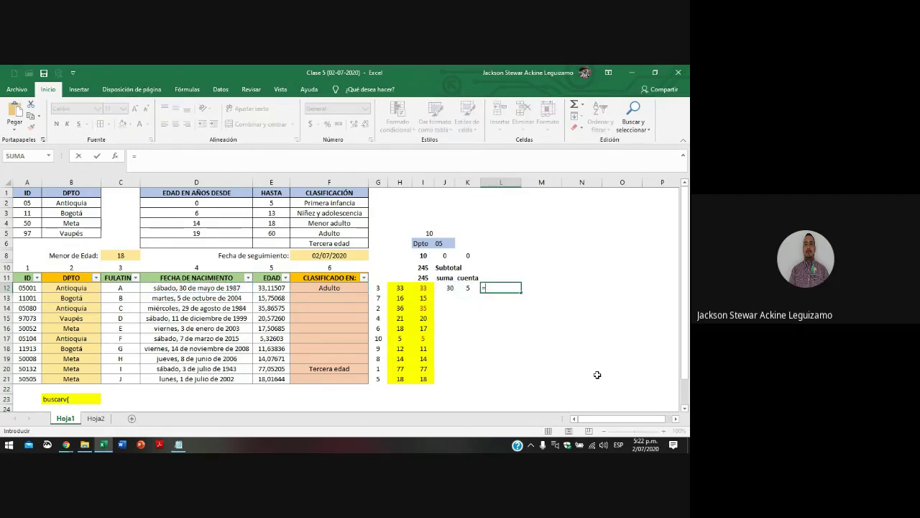
key("Left")
key("Left")
key("Left")
key("Left")
key("Left")
key("Left")
key("Left")
key("Left")
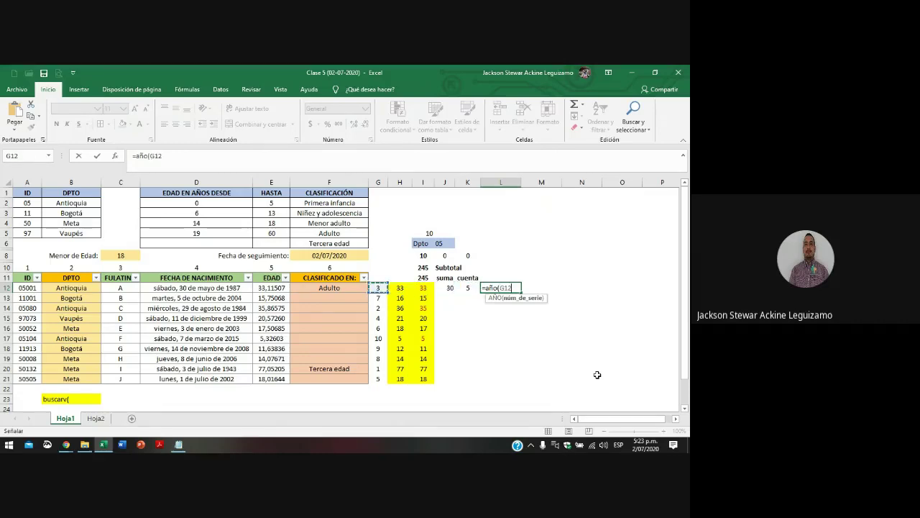
key("ctrl+Return")
- Fill the day, month and year formulas in J12:L12 down to row 21 and narrow column L
key("shift+Left")
key("shift+Left")
key("shift+Down")
key("shift+Down")
key("shift+Down")
key("shift+Down")
key("shift+Down")
key("shift+Down")
key("shift+Down")
key("shift+Down")
key("shift+Down")
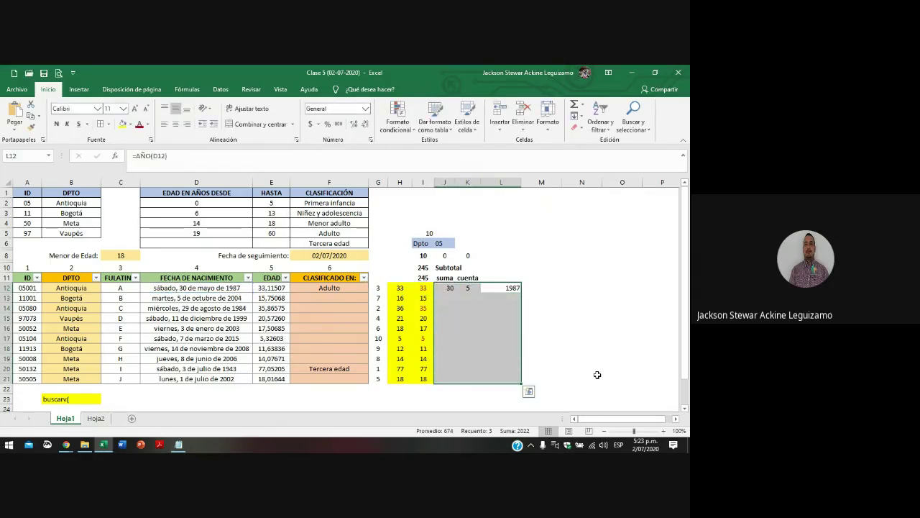
key("ctrl+d")
left_click_drag(523, 184, 501, 184)
left_click(489, 233)
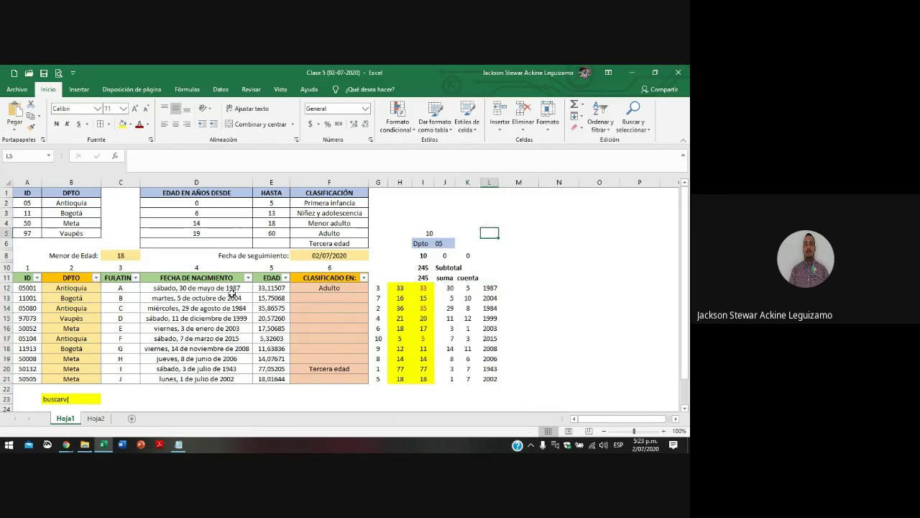
- Compare the birth dates in D12:D21 with the extracted day, month and year values in J12:L21
left_click(489, 307)
left_click(450, 287)
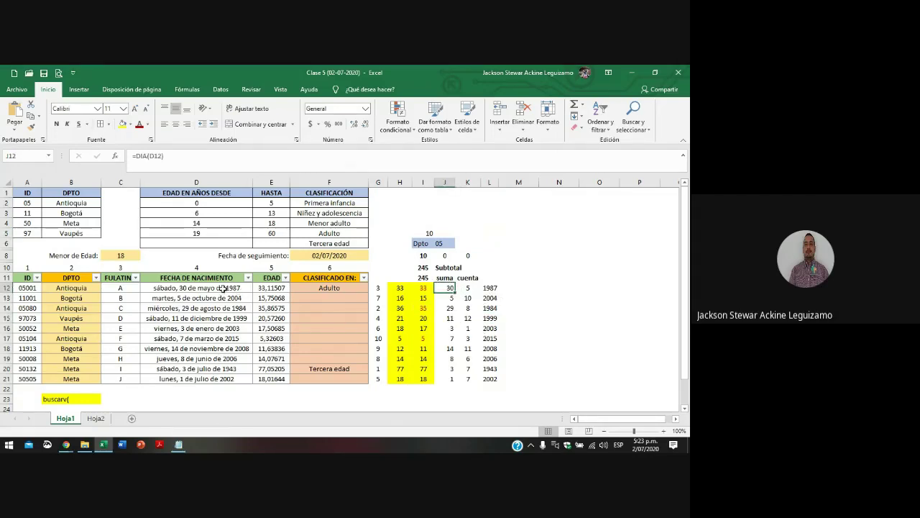
left_click_drag(223, 288, 216, 378)
left_click(453, 288)
left_click(469, 288)
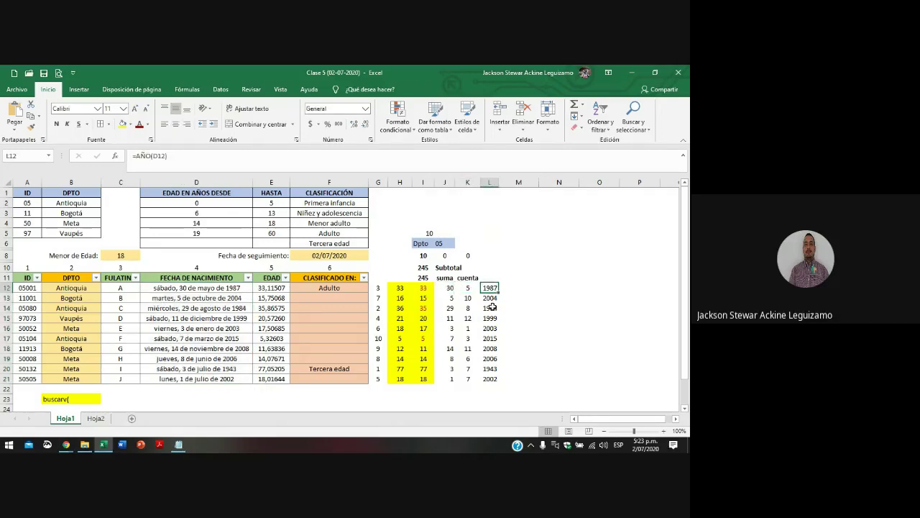
left_click_drag(491, 297, 440, 299)
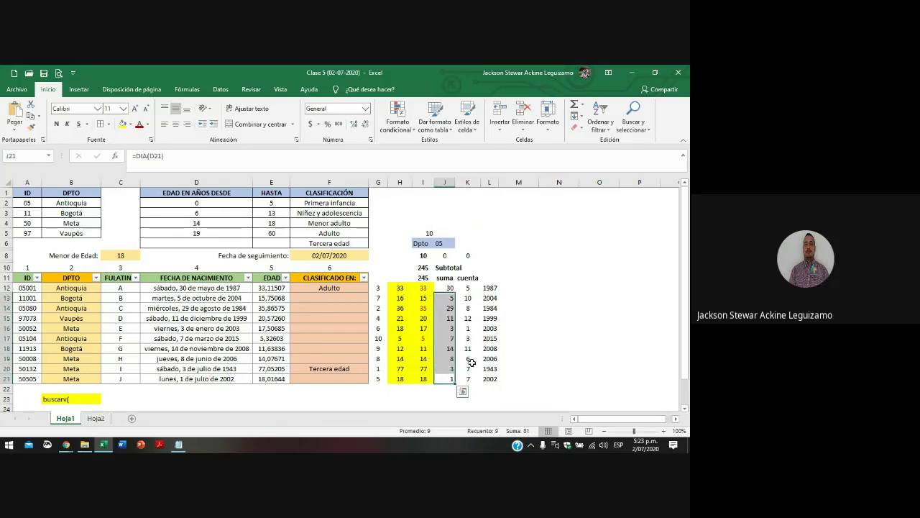
left_click_drag(468, 379, 446, 392)
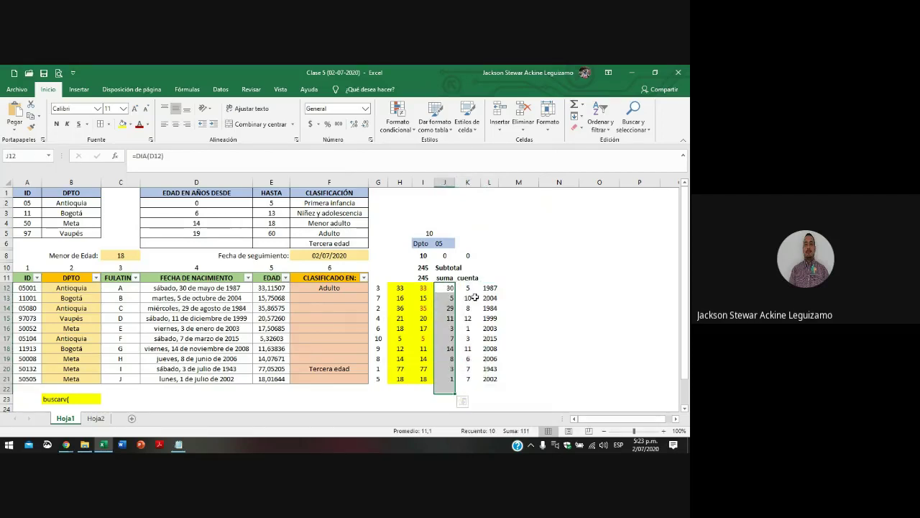
- Check the year formulas in cells L12 and L14
key("Right")
key("Right")
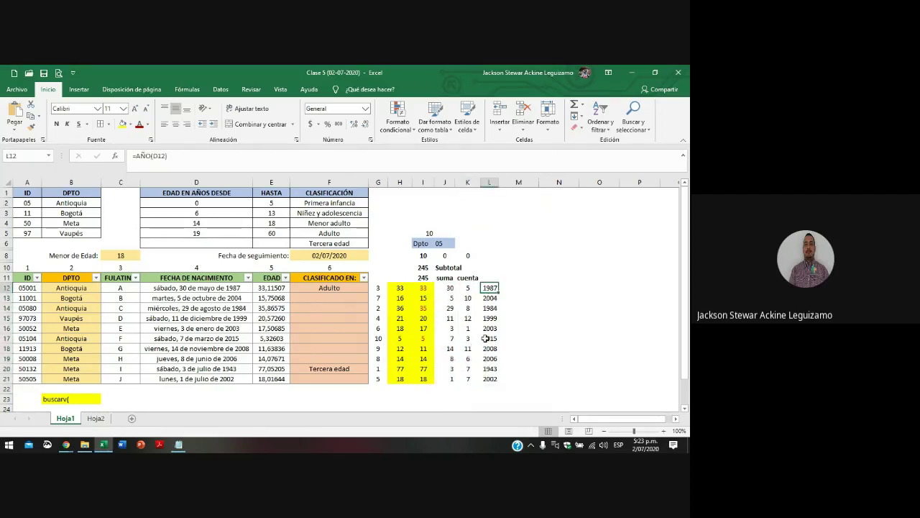
left_click(489, 306)
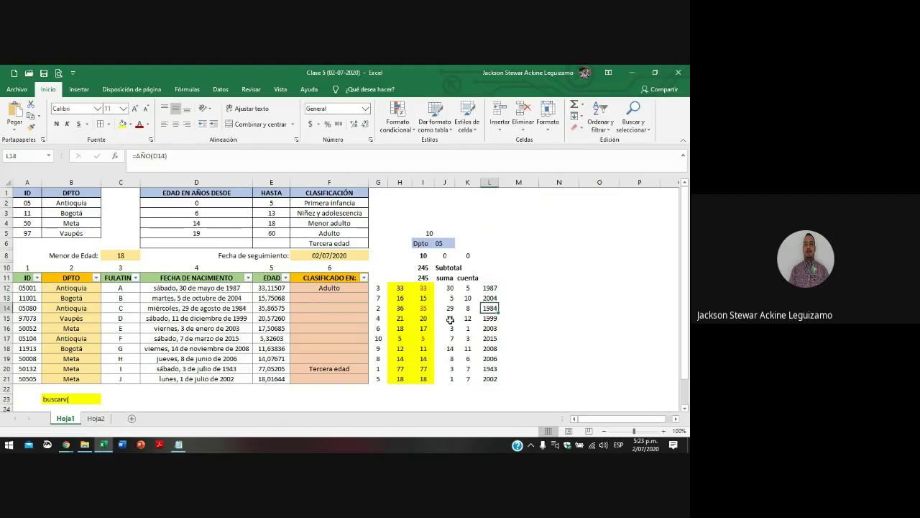
- Switch to the Excel - Temas topic list in Notepad and close it, saving its changes
left_click(179, 444)
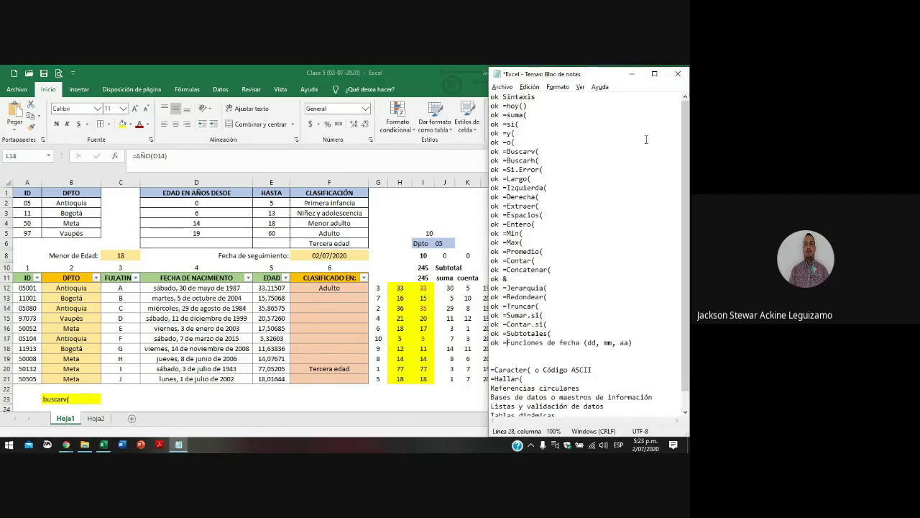
left_click(677, 73)
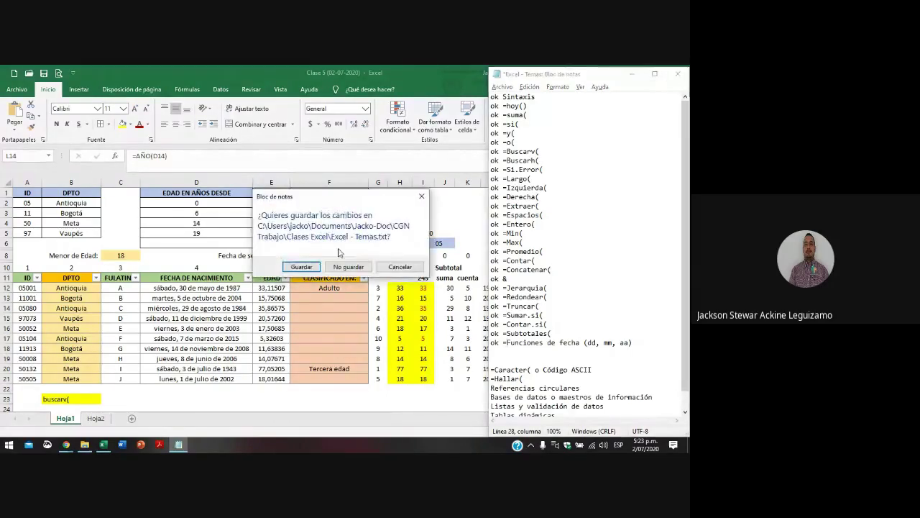
left_click(302, 266)
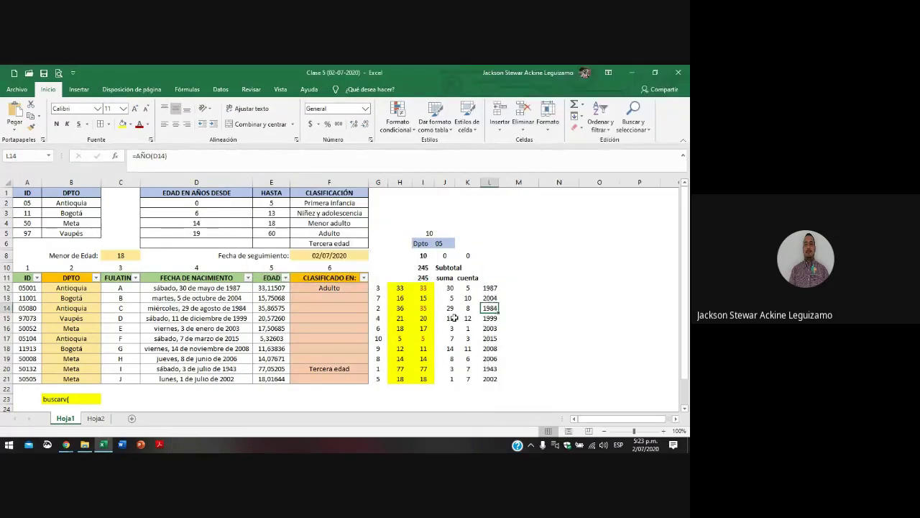
- Center the extracted day, month and year values in J12:L21 horizontally
left_click(202, 288)
left_click_drag(201, 288, 205, 379)
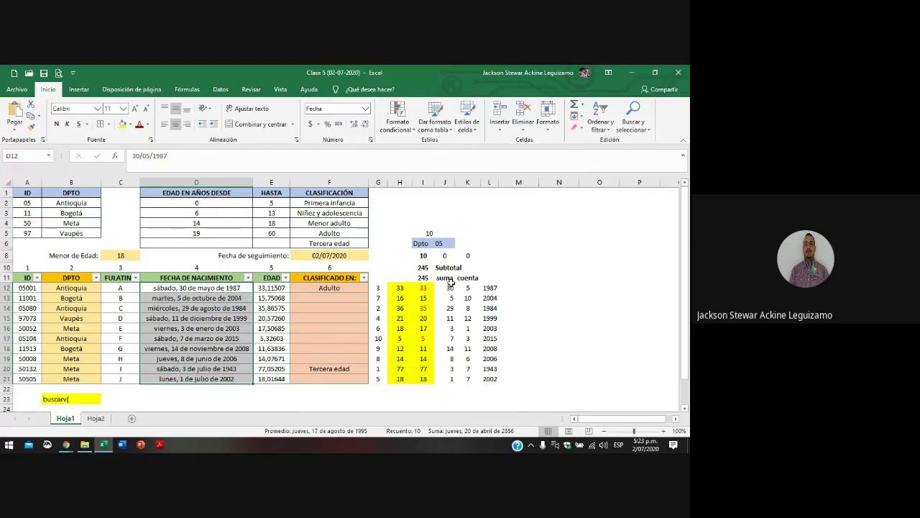
left_click_drag(451, 288, 491, 378)
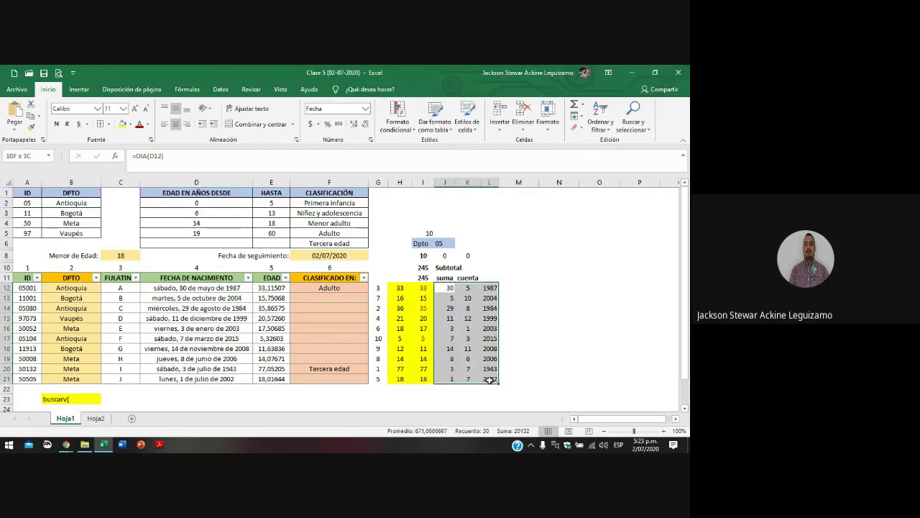
left_click(176, 124)
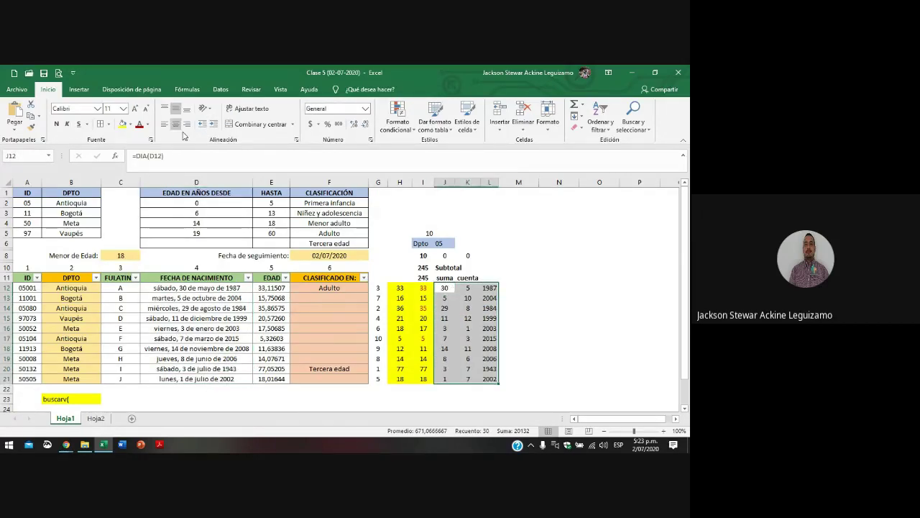
- Move the day, month and year formulas from J12:L21 to M12:O21
left_click(444, 278)
left_click_drag(446, 287, 495, 379)
key("ctrl+x")
key("Right")
key("Right")
key("Right")
key("ctrl+v")
- Enter the headers DÍA, MES and AÑO in M11:O11 and return to cell A1
key("Up")
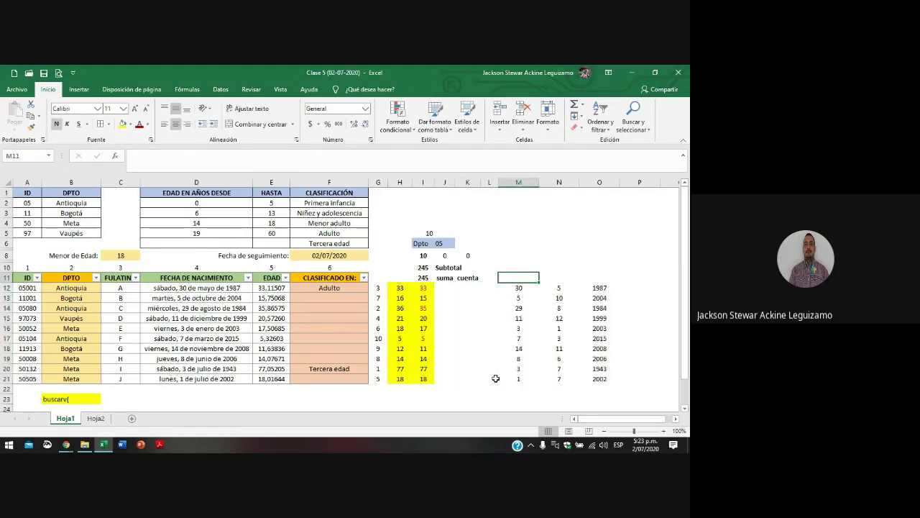
type("DÍA")
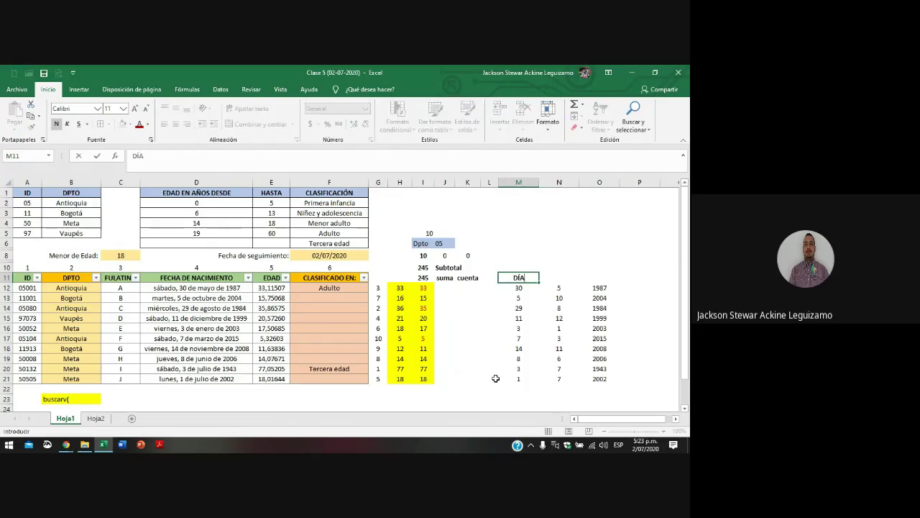
key("Tab")
type("MES")
key("Tab")
type("A")
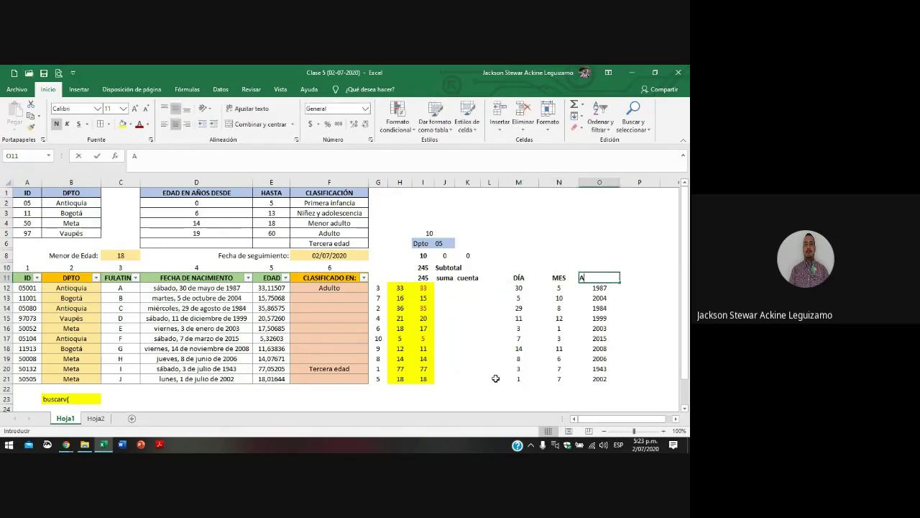
type("ÑO")
key("ctrl+Home")
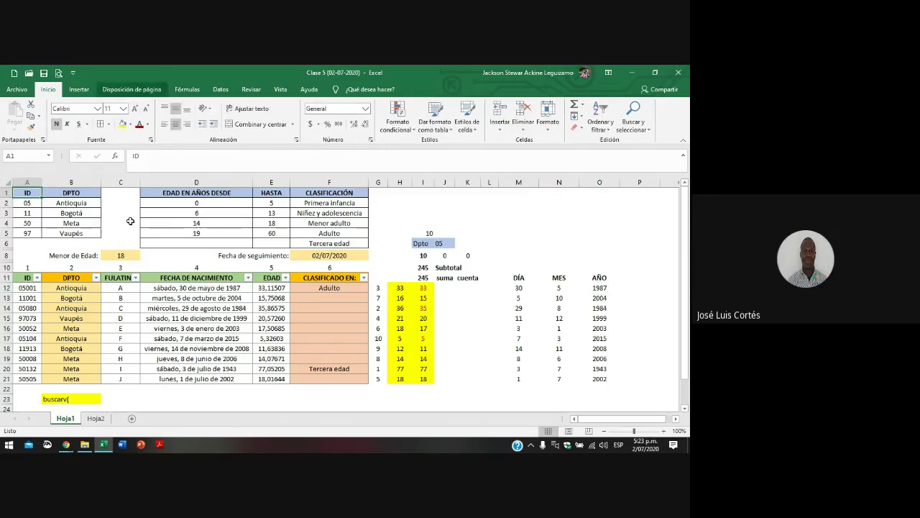
- Review the DPTO formulas in B12:B21 and the Hoja2 sheet, and save the workbook with Hoja1 active
left_click(175, 299)
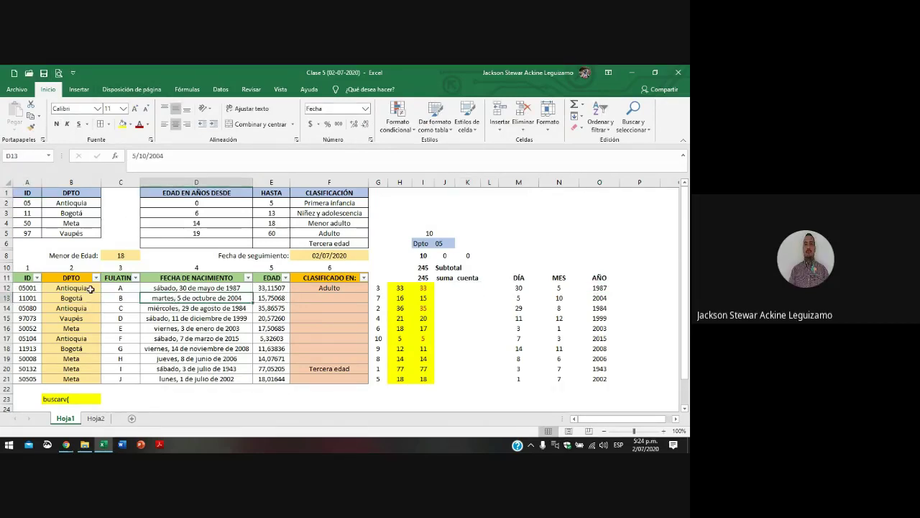
left_click_drag(91, 289, 72, 389)
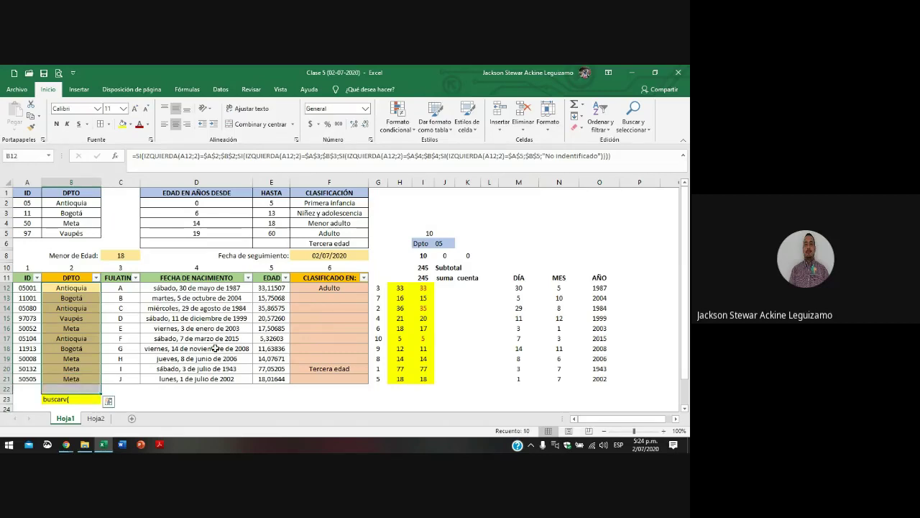
left_click(322, 289)
left_click(95, 418)
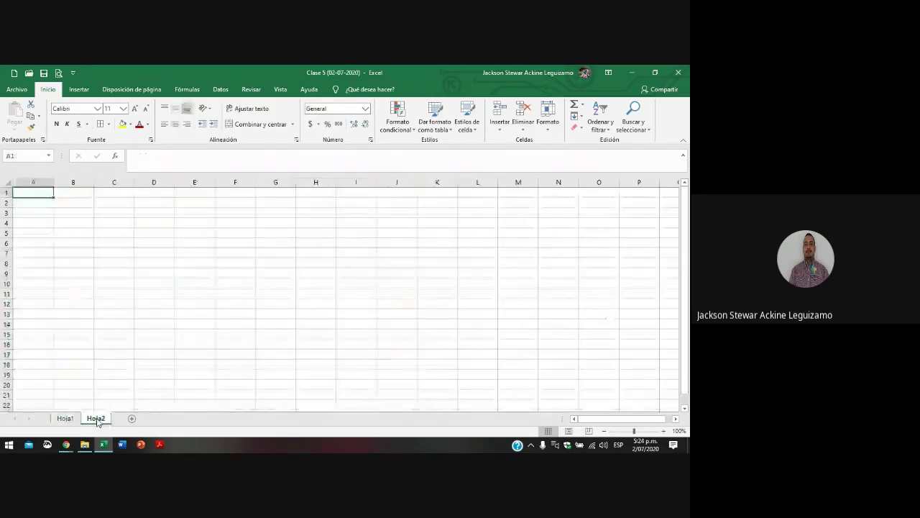
right_click(96, 418)
left_click(67, 420)
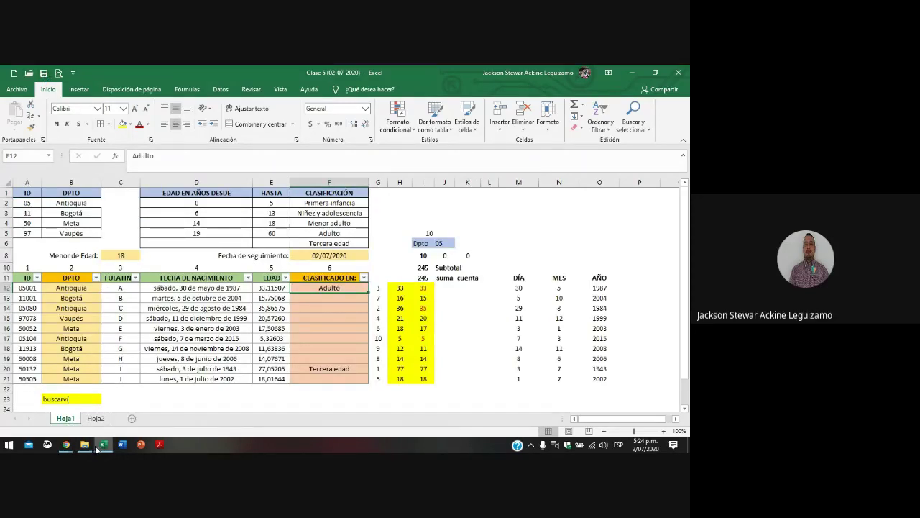
left_click(43, 74)
- Examine the age ranges and classifications in D1:F6 alongside the CLASIFICADO EN column cells starting at F12
mouse_move(318, 289)
left_mouse_down()
mouse_move(329, 384)
mouse_move(330, 290)
left_mouse_up()
left_click_drag(203, 191, 316, 246)
left_click_drag(327, 288, 330, 368)
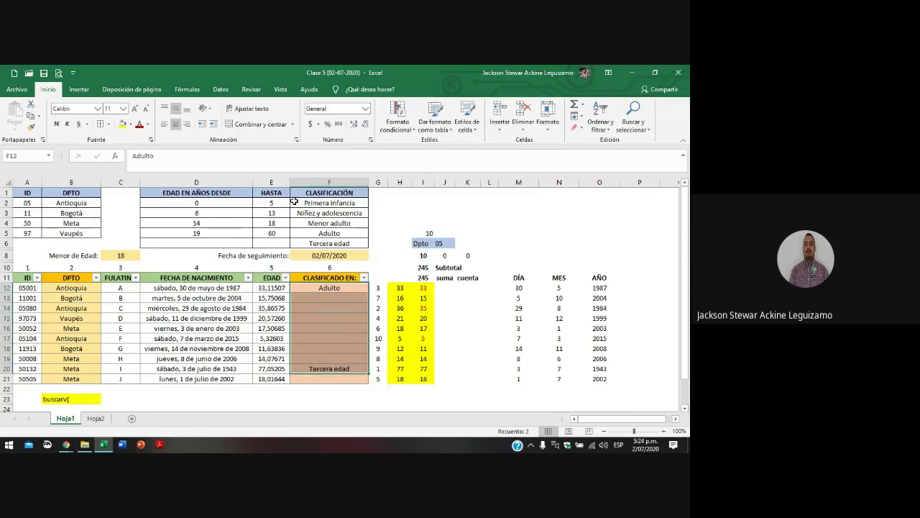
left_click(329, 202)
left_click_drag(212, 191, 330, 243)
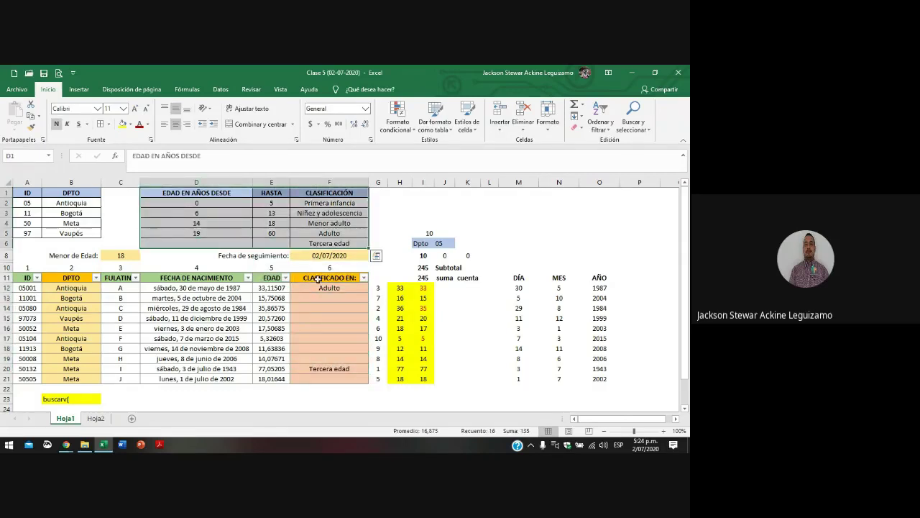
left_click_drag(325, 288, 329, 374)
left_click(330, 368)
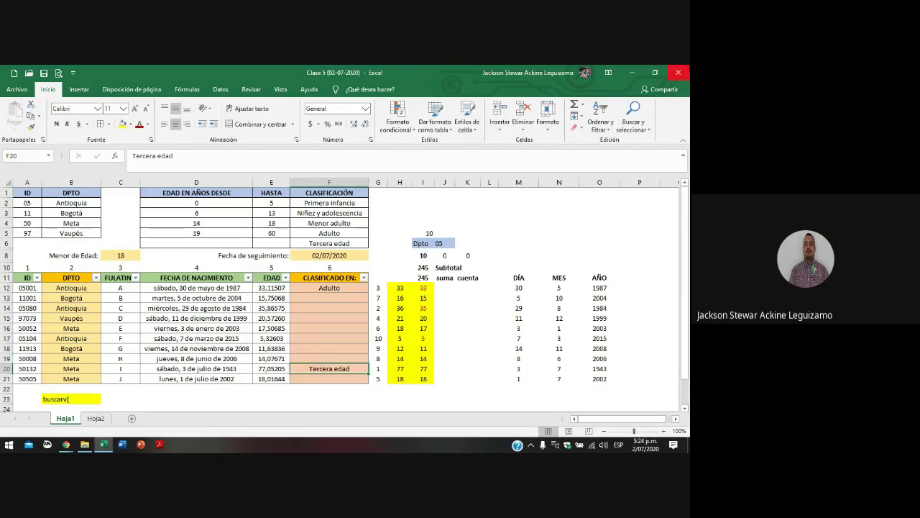
- Close the Clase 5 workbook and open the Clases Excel folder inside CGN Trabajo in File Explorer
left_click(678, 72)
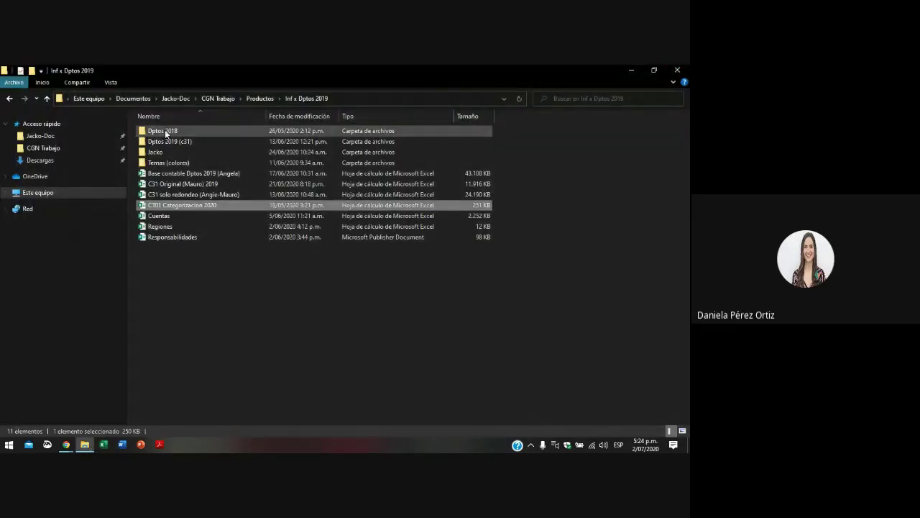
left_click(252, 99)
left_click(214, 99)
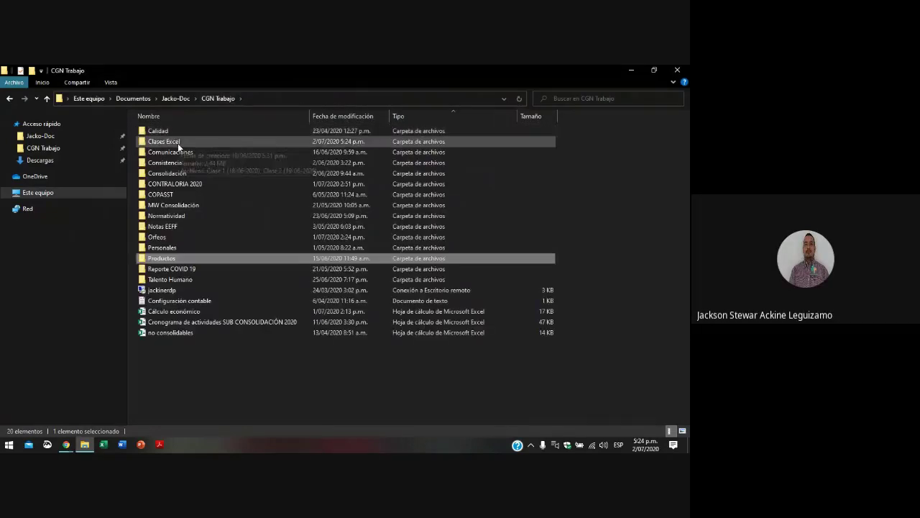
double_click(176, 143)
- Switch to the Clase de Excel 5 meeting in Google Meet and show its chat messages
left_click(65, 444)
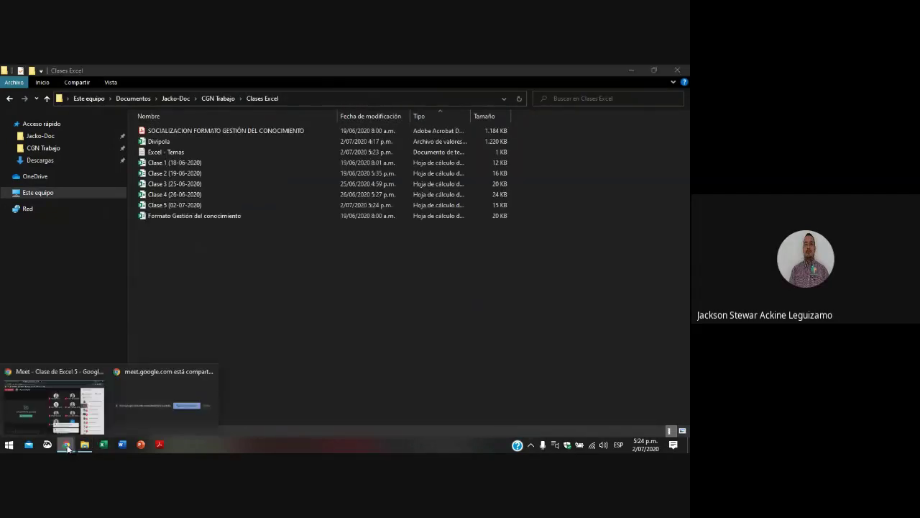
left_click(92, 408)
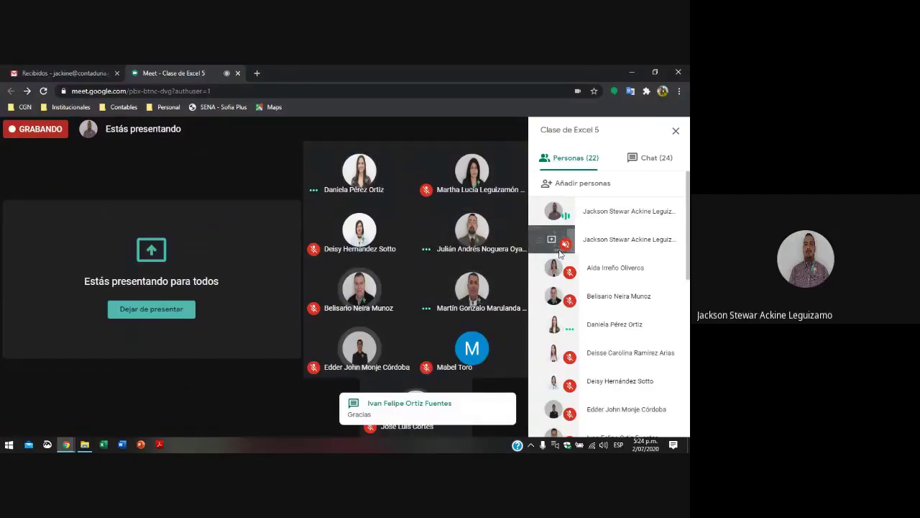
left_click(656, 165)
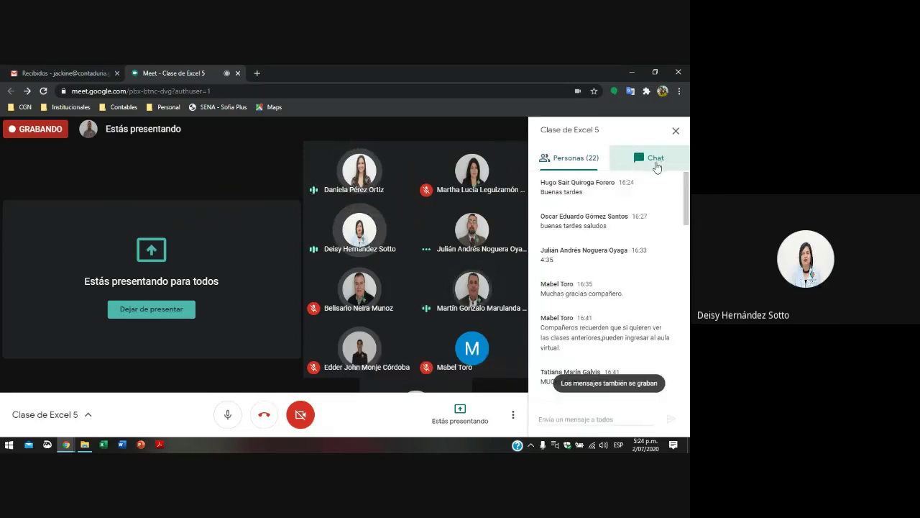